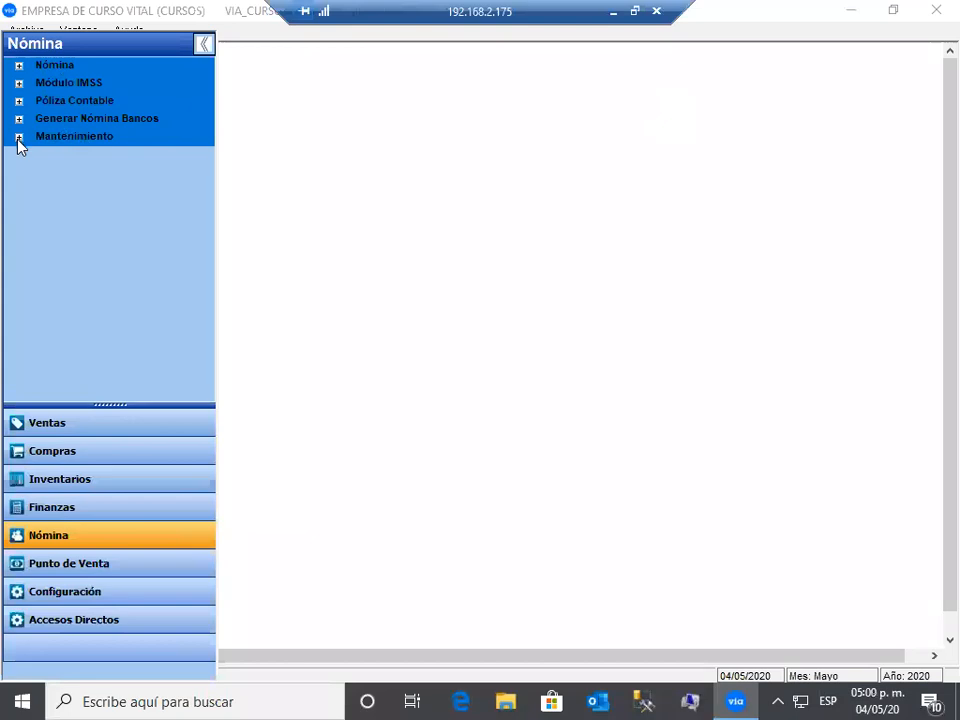
- Expand Mantenimiento and Catálogos to show Datos Generales de Nómina values such as SMDF 123.22
click(18, 137)
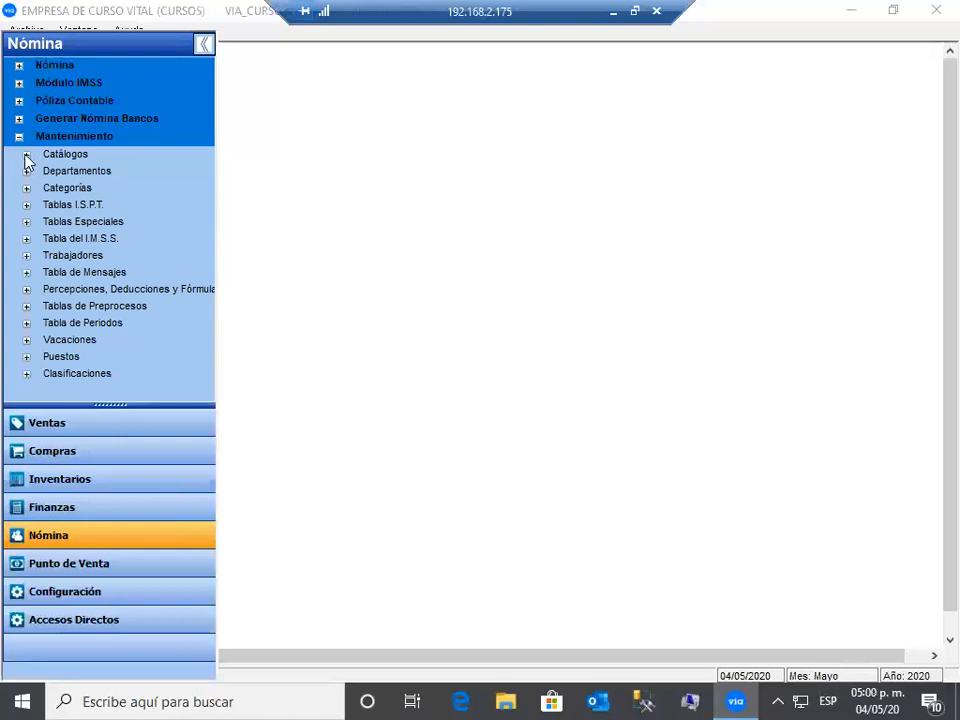
click(27, 155)
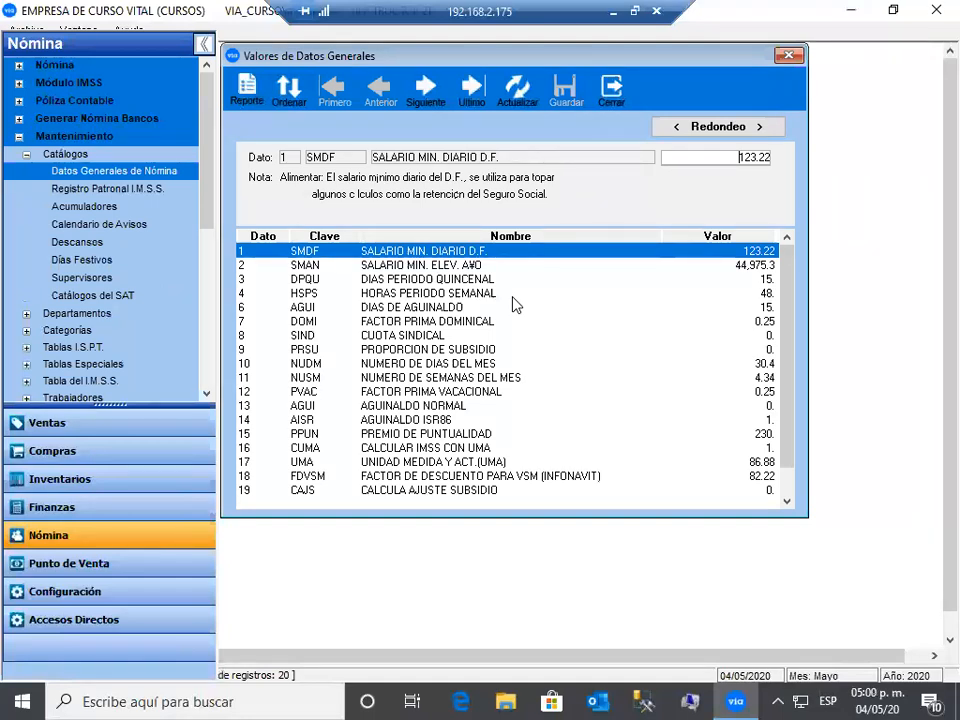
click(754, 324)
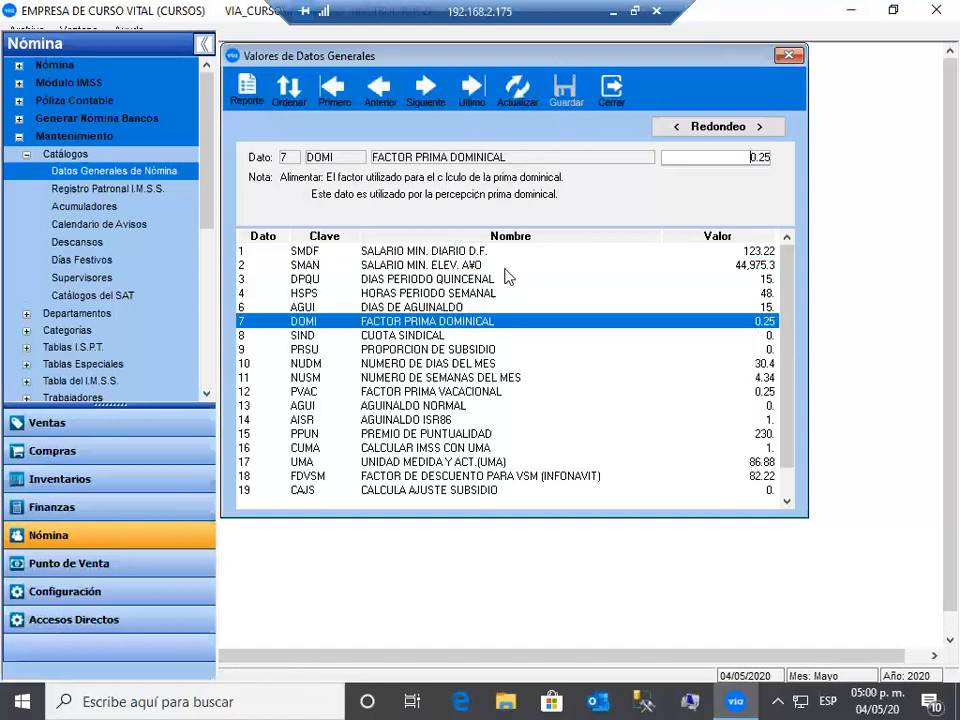
click(758, 365)
click(506, 253)
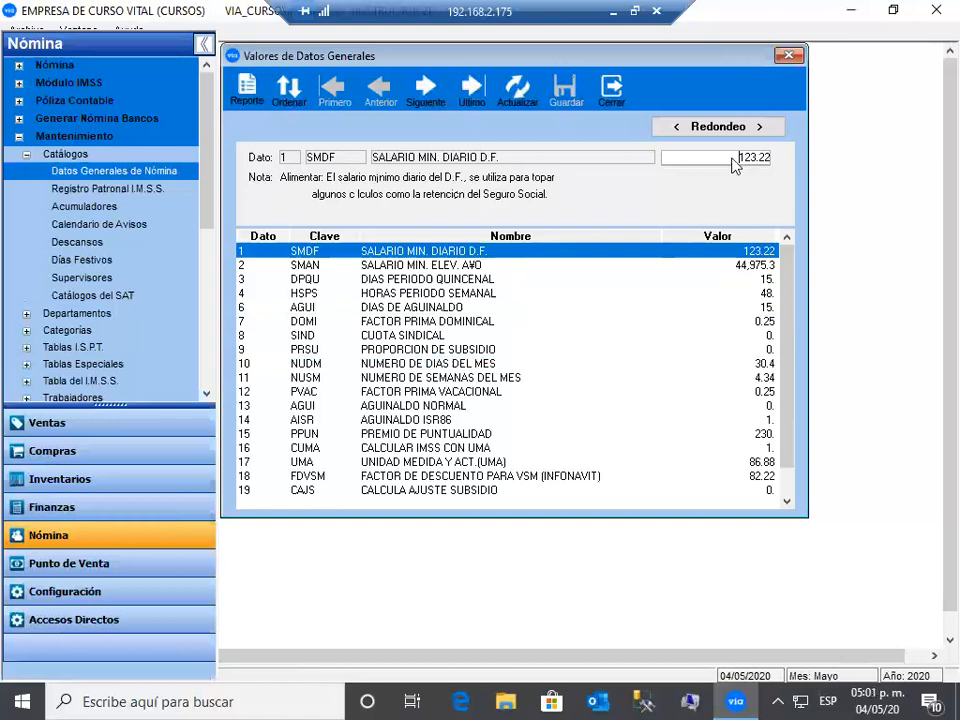
drag(739, 157, 785, 153)
click(717, 266)
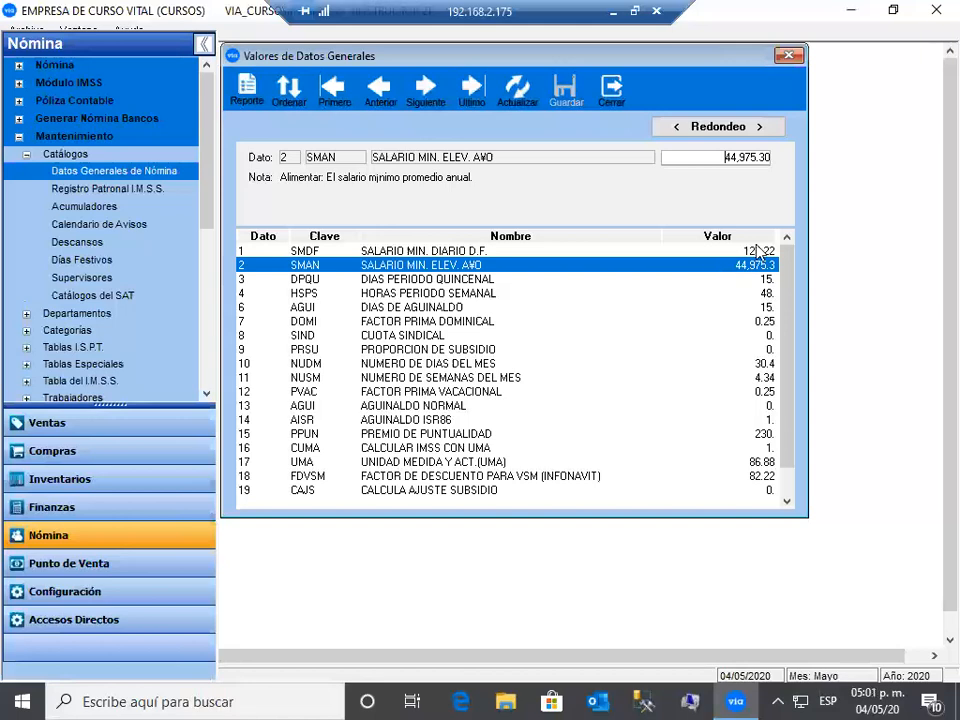
click(761, 251)
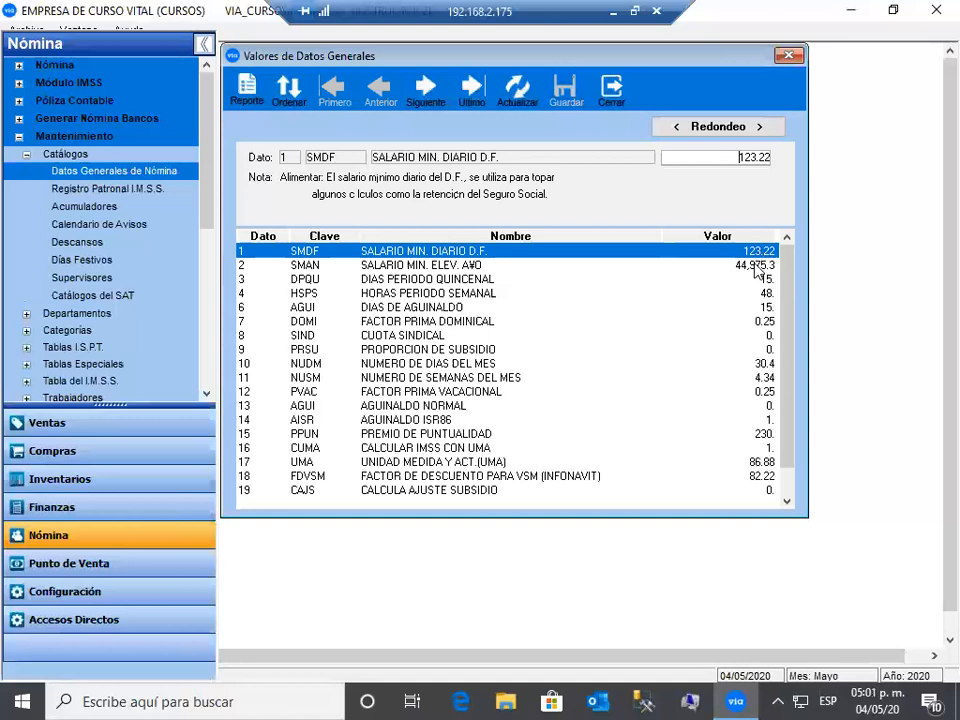
click(760, 266)
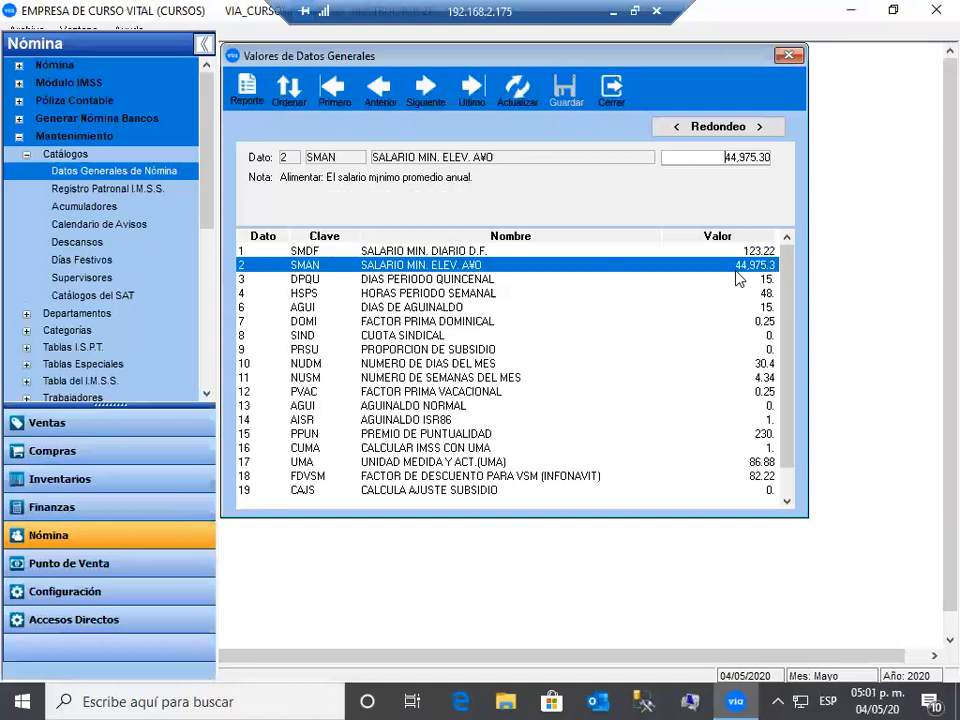
drag(725, 157, 777, 162)
click(718, 269)
click(789, 446)
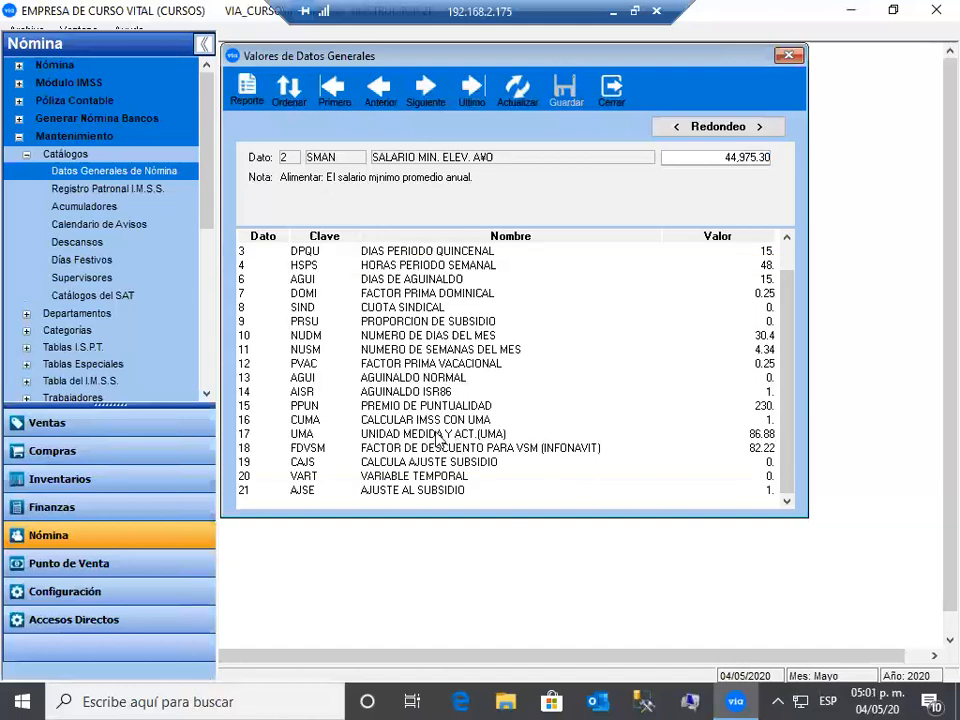
click(556, 437)
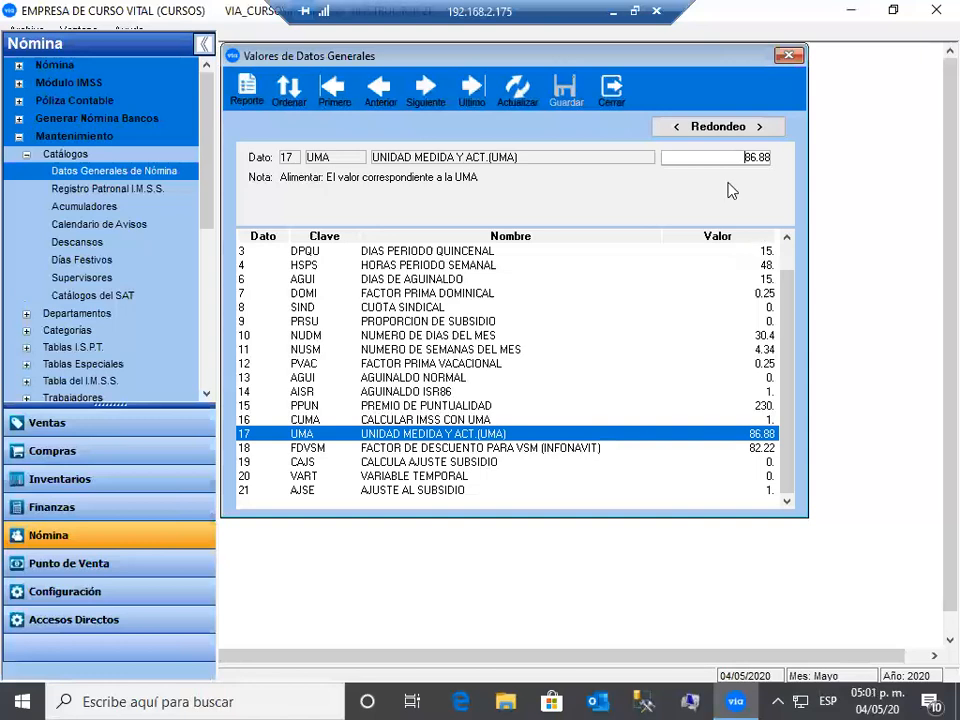
double_click(754, 160)
click(588, 452)
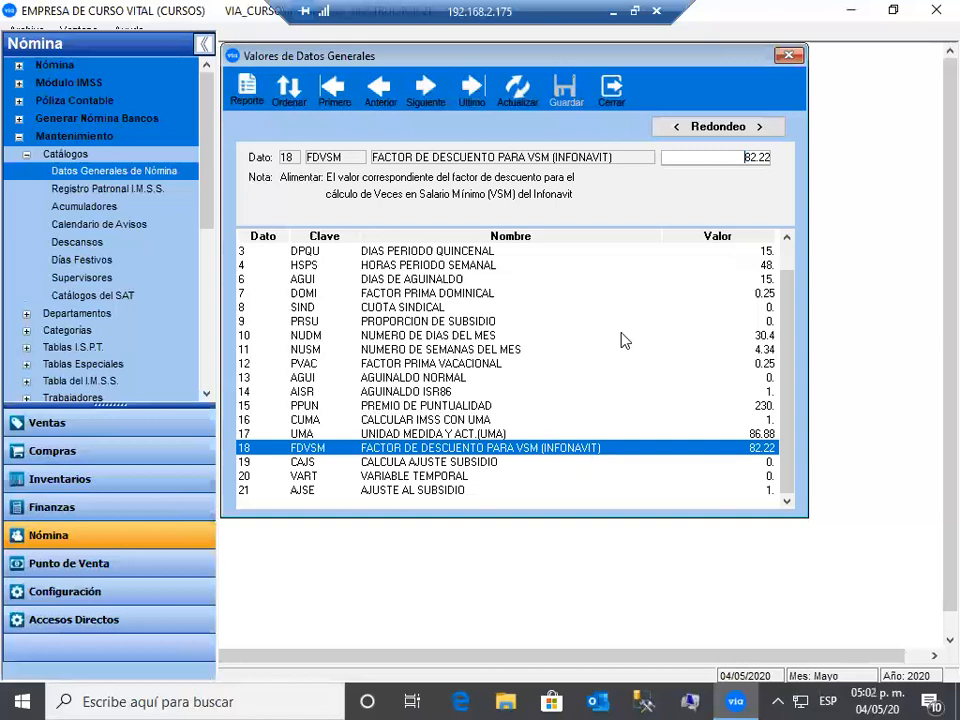
- Check the Redondeo setting, then close the Valores de Datos Generales window
click(720, 128)
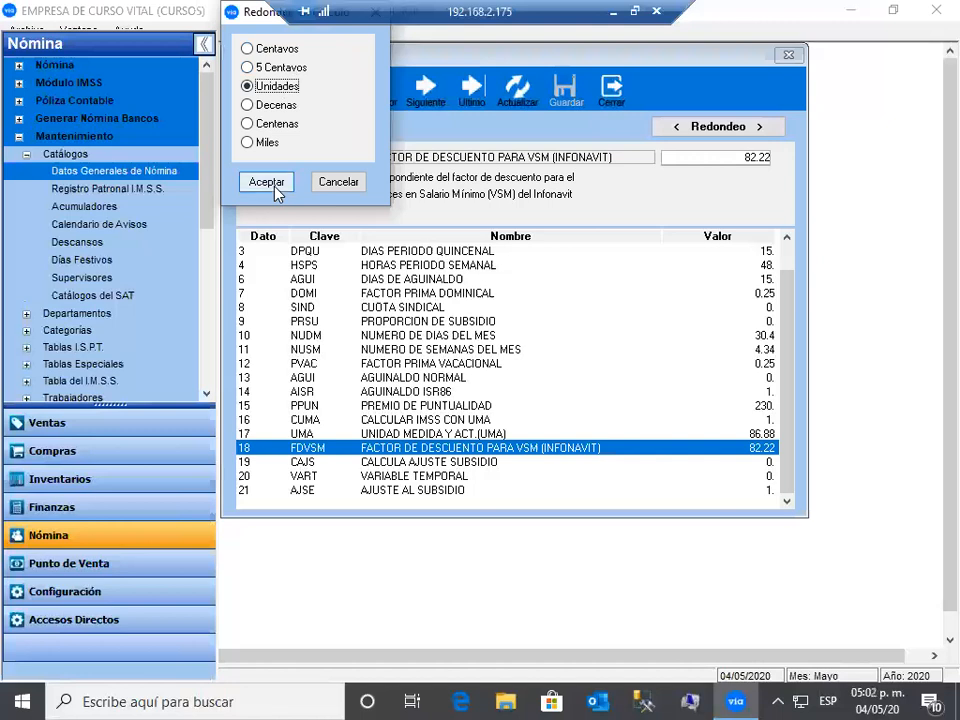
key(Escape)
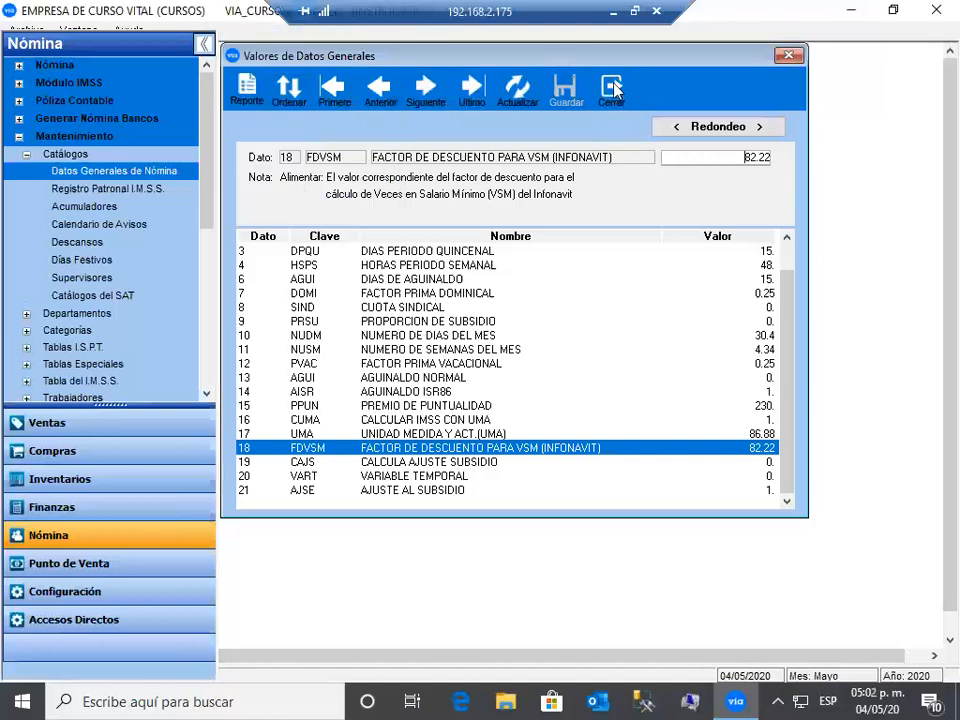
click(612, 90)
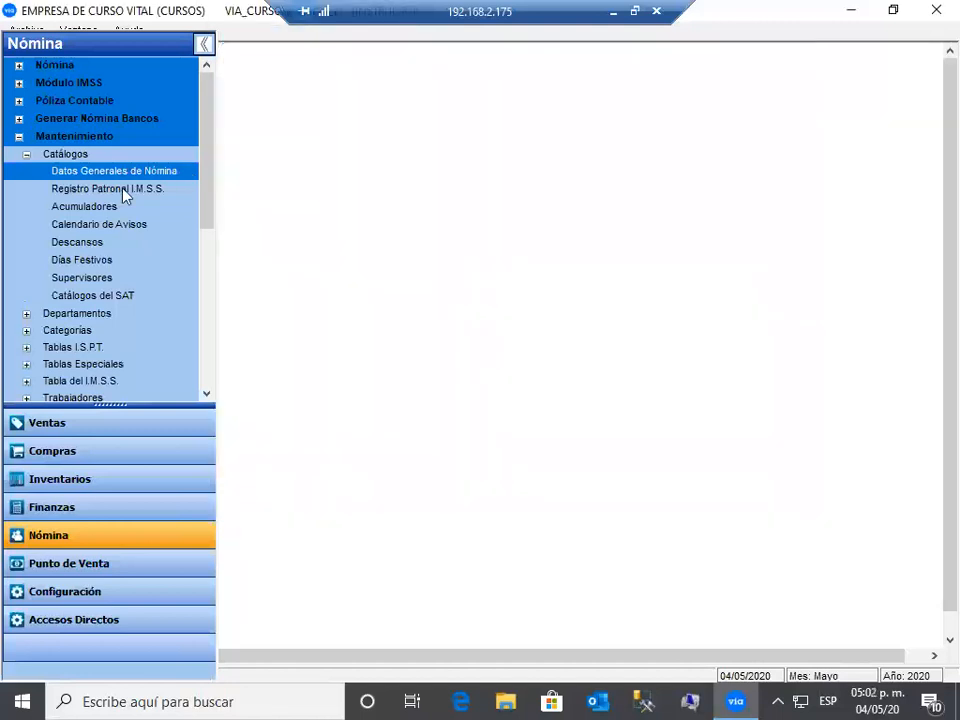
- Open Registro Patronal I.M.S.S., start a new record and select row 10 sombrillas
click(120, 188)
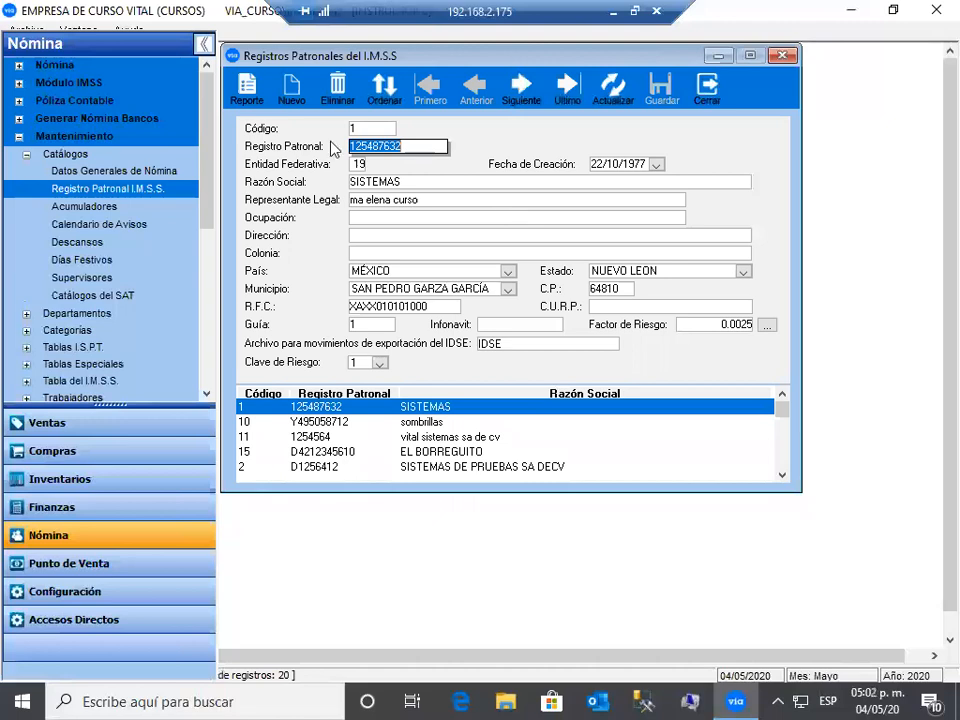
click(290, 87)
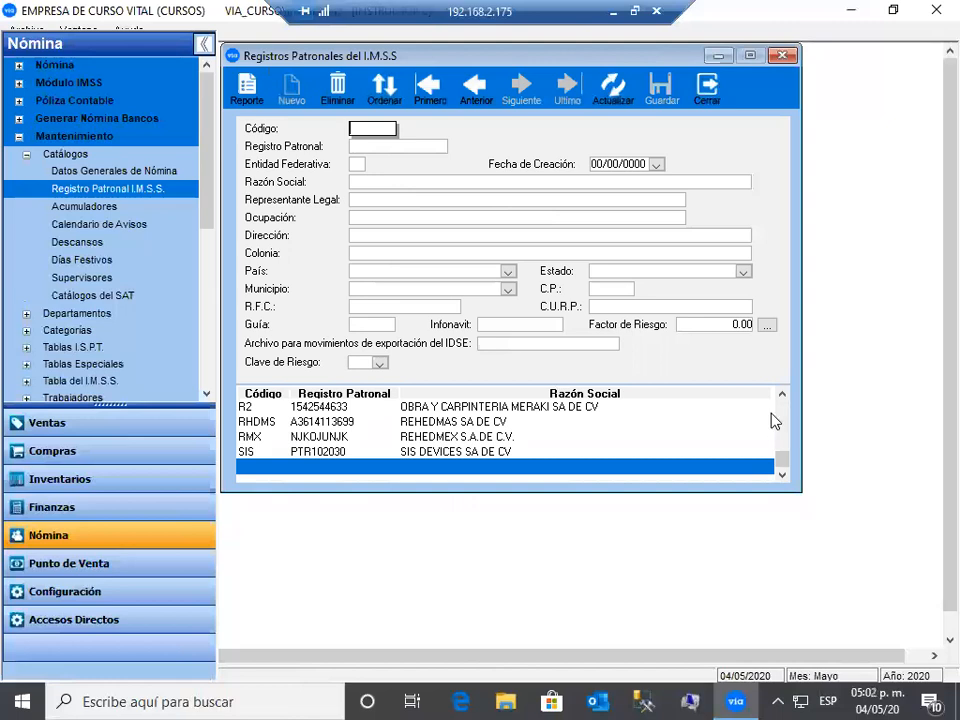
scroll(772, 413, up, 3)
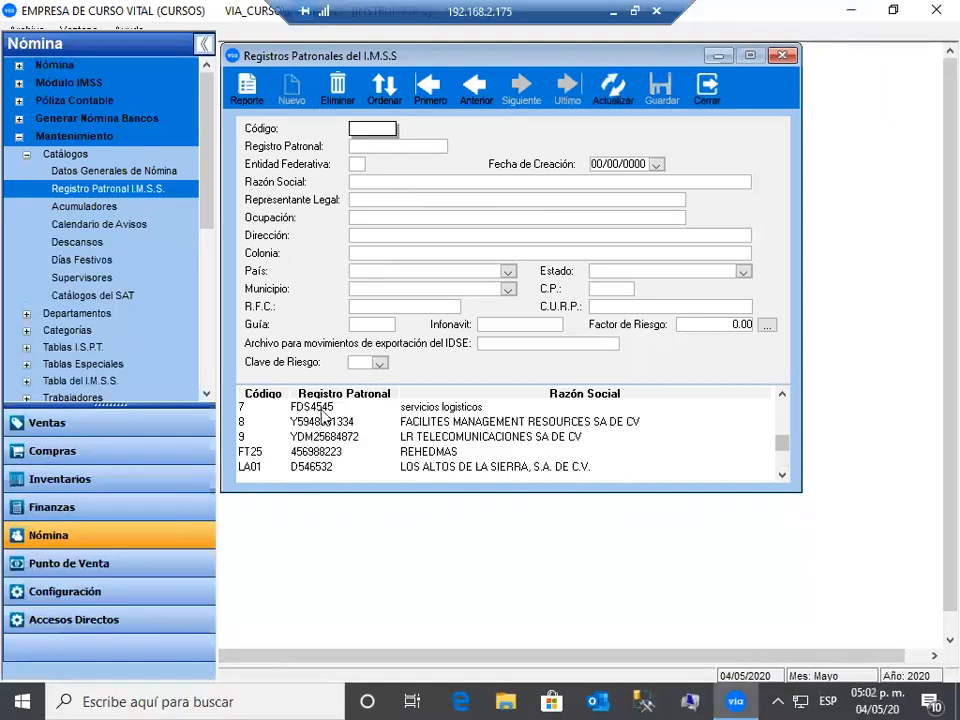
scroll(317, 420, up, 3)
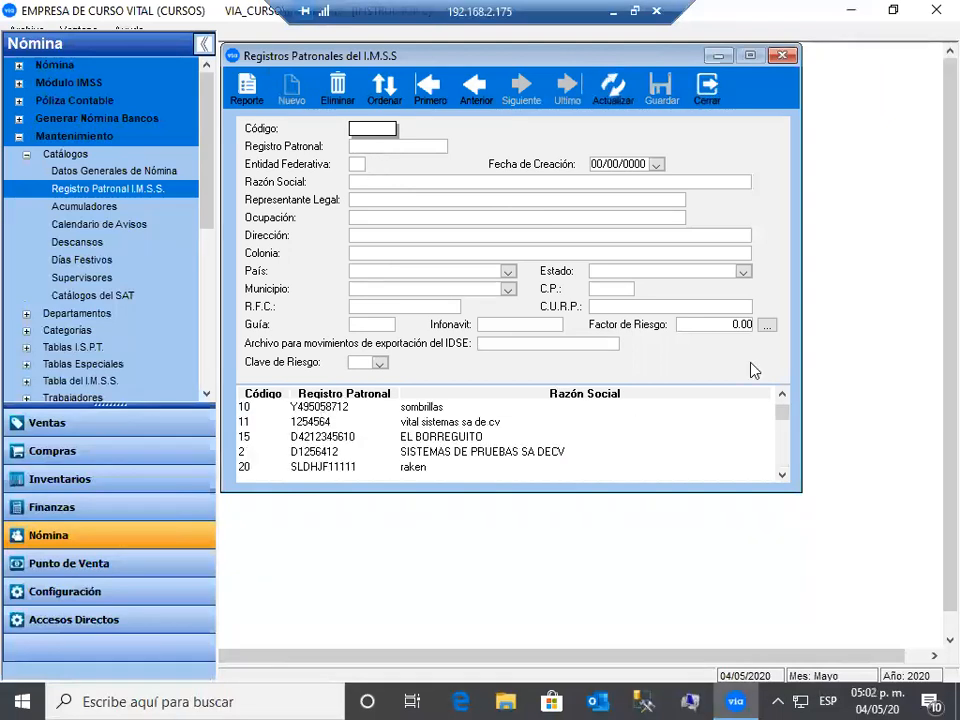
click(742, 407)
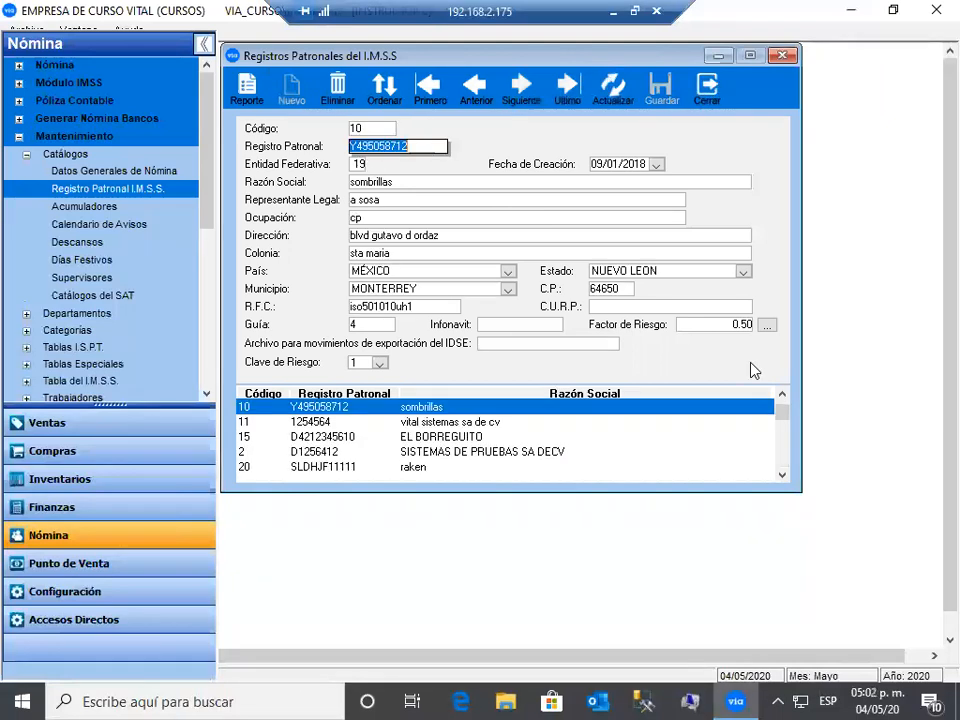
- Review the registration number and creation date, and select company name sombrillas
click(432, 148)
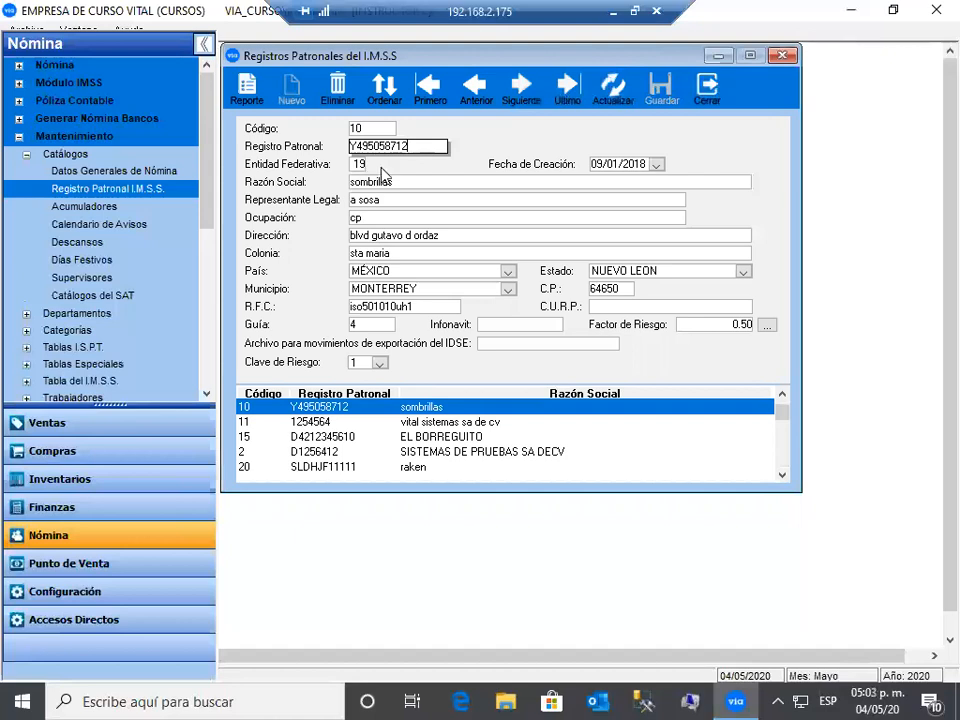
click(656, 165)
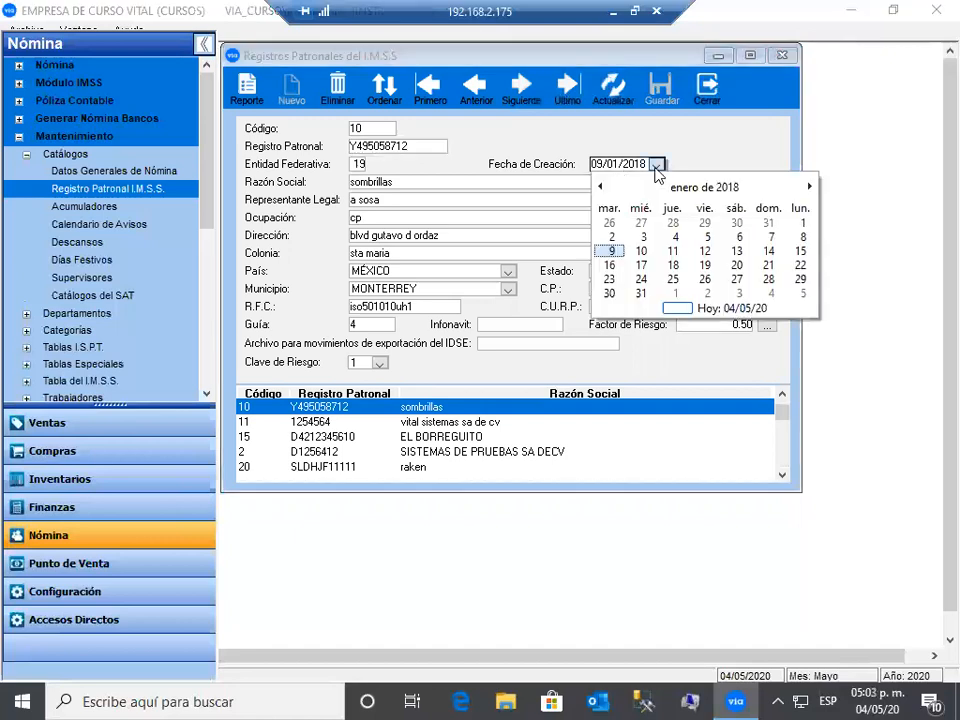
click(406, 191)
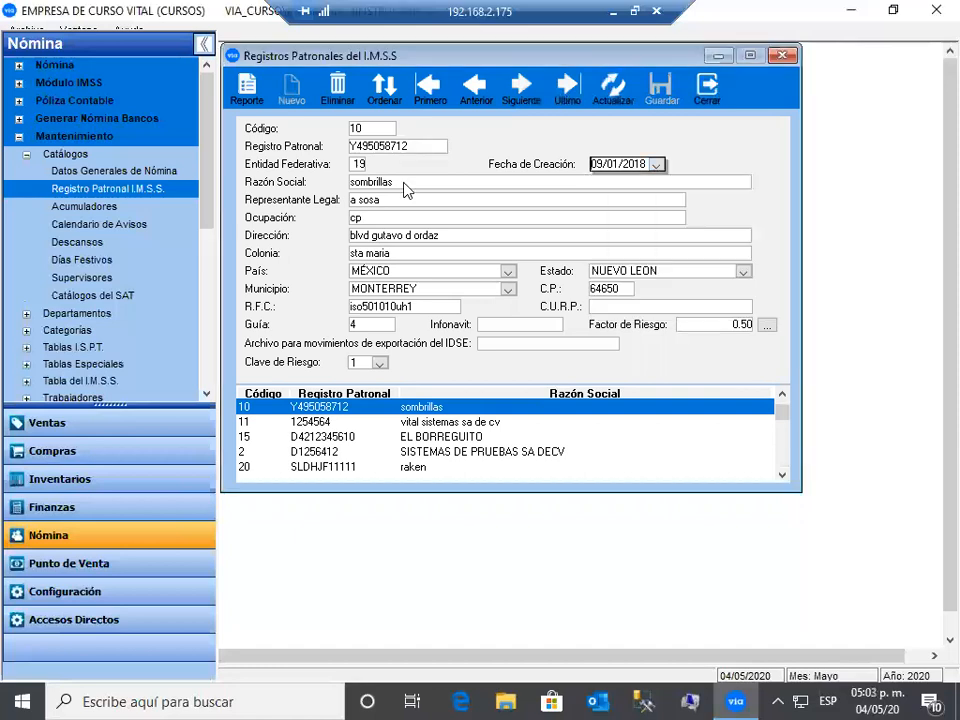
click(405, 184)
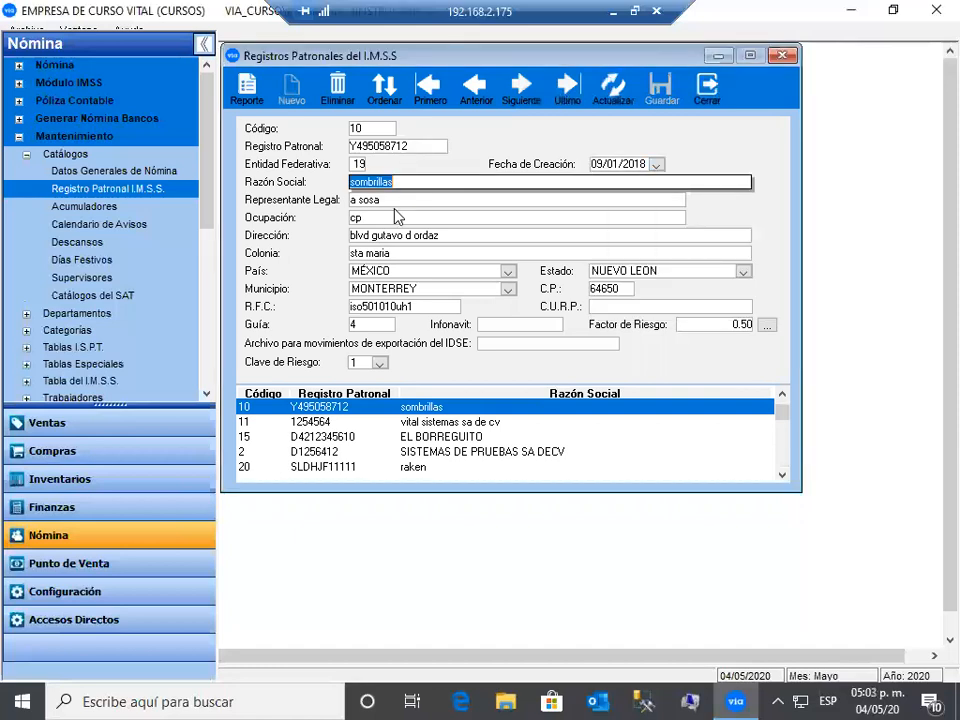
key(Tab)
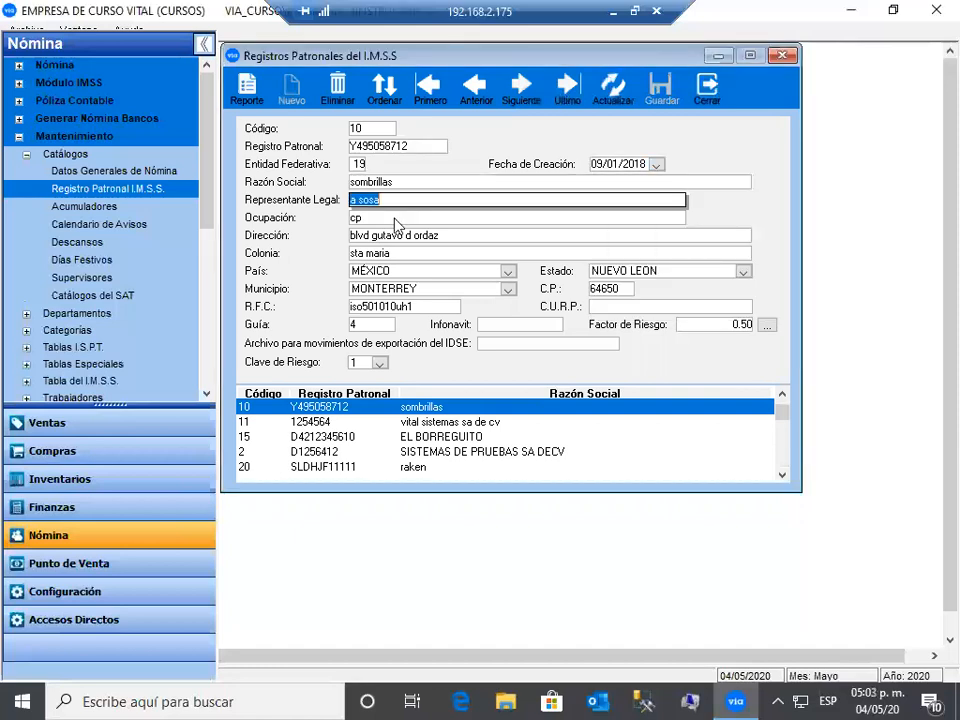
key(Tab)
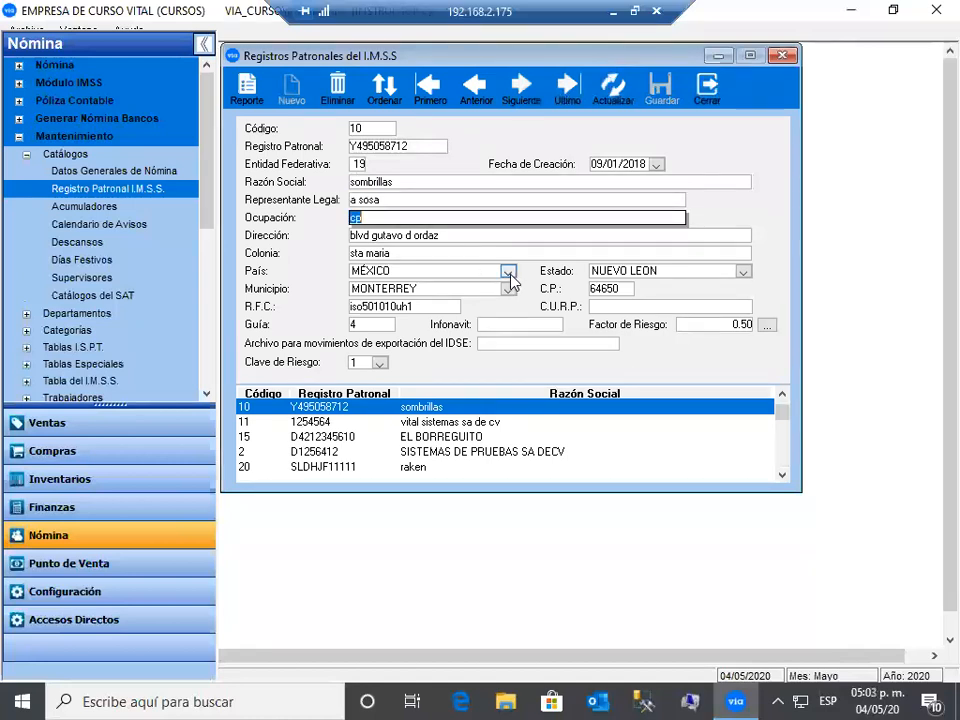
- Keep MÉXICO, NUEVO LEON and MONTERREY as country, state and municipality
click(508, 272)
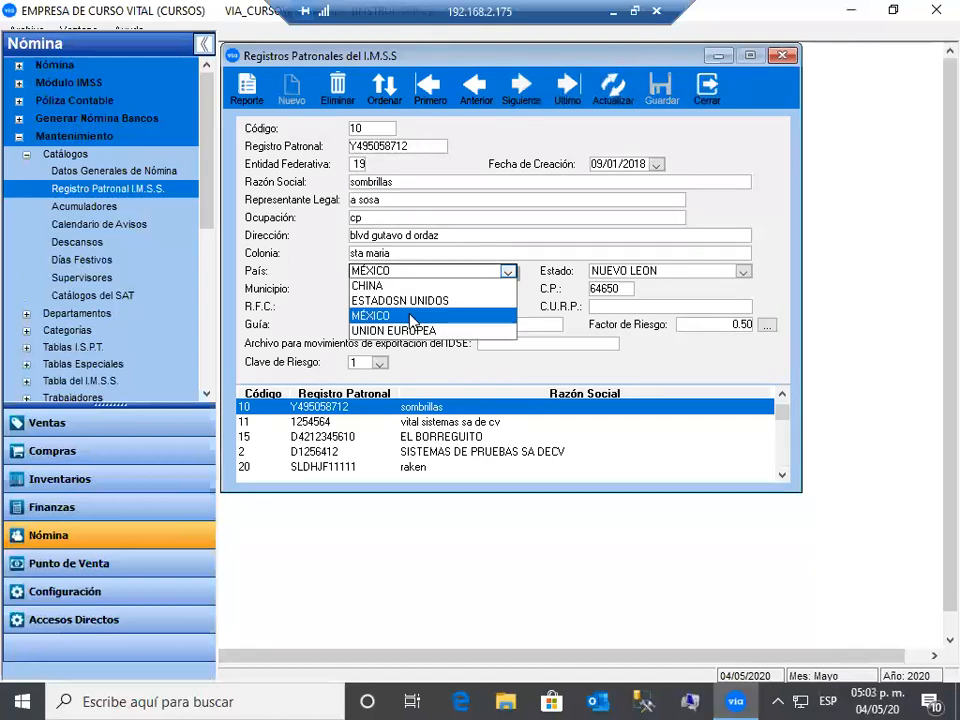
click(745, 275)
click(744, 274)
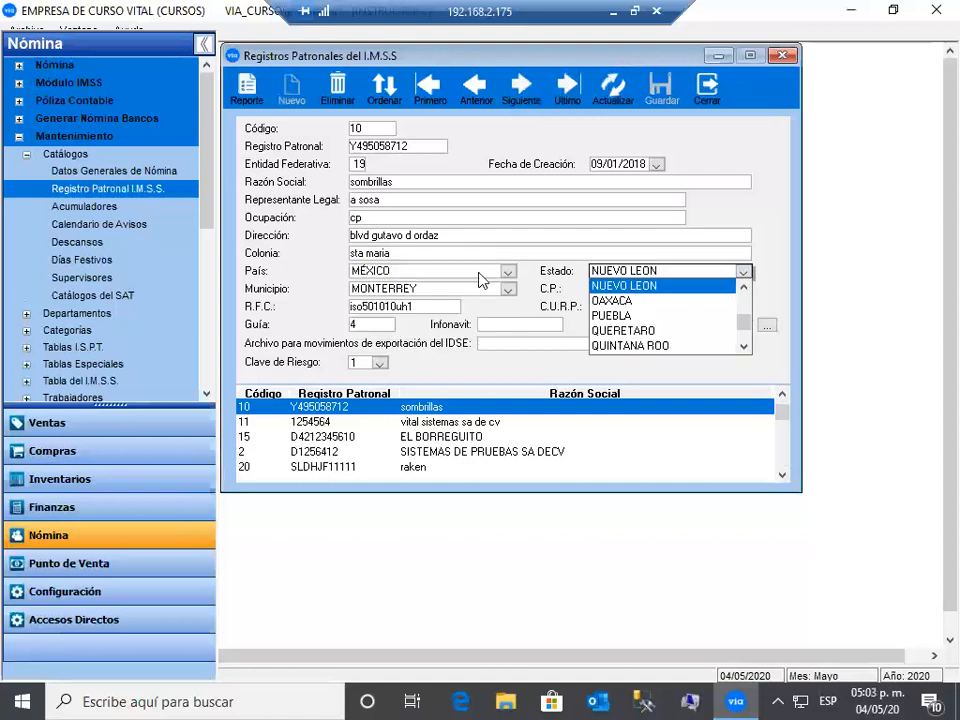
click(507, 290)
click(507, 290)
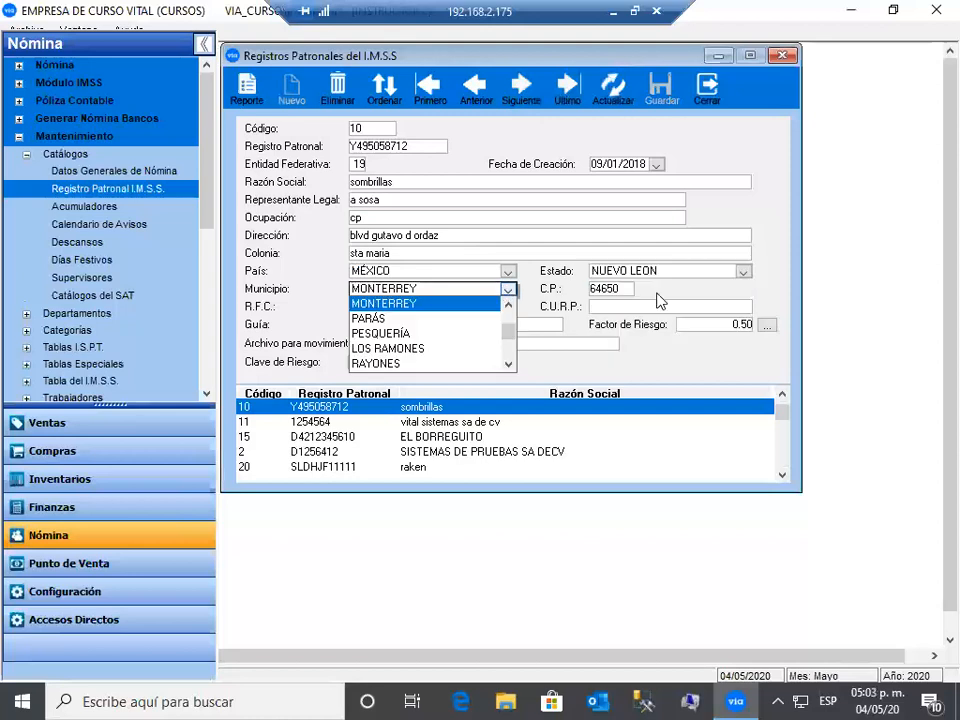
click(622, 289)
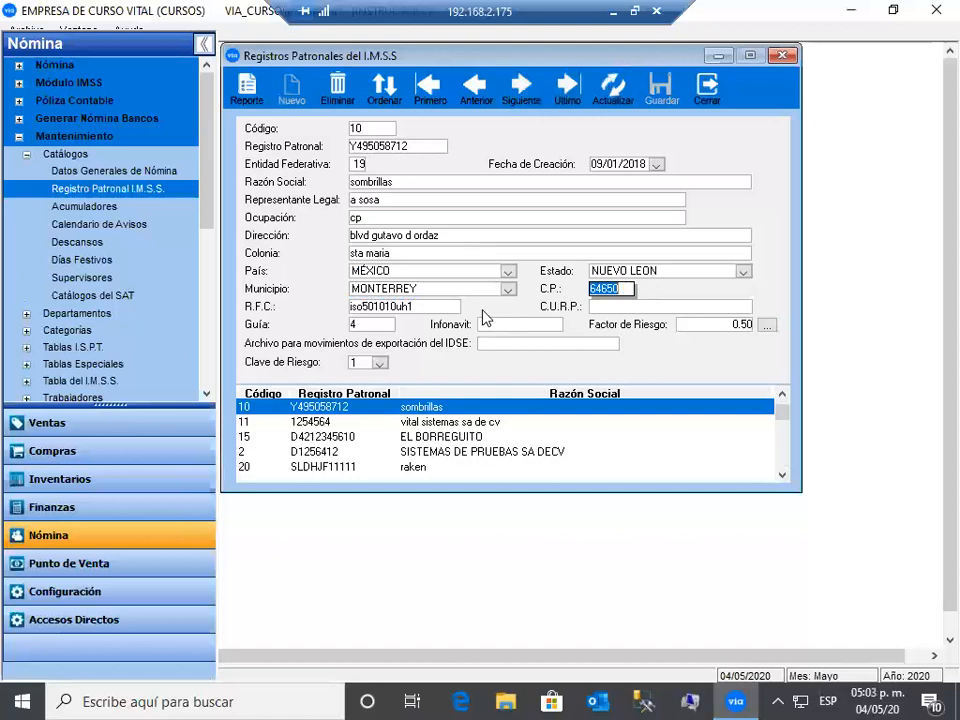
key(Tab)
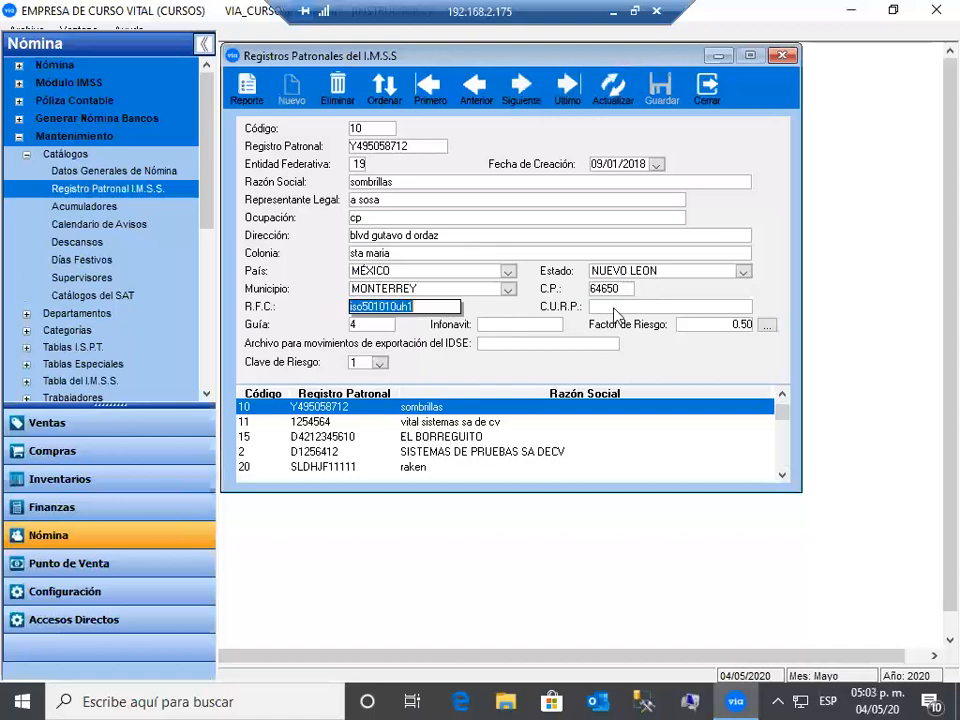
key(Tab)
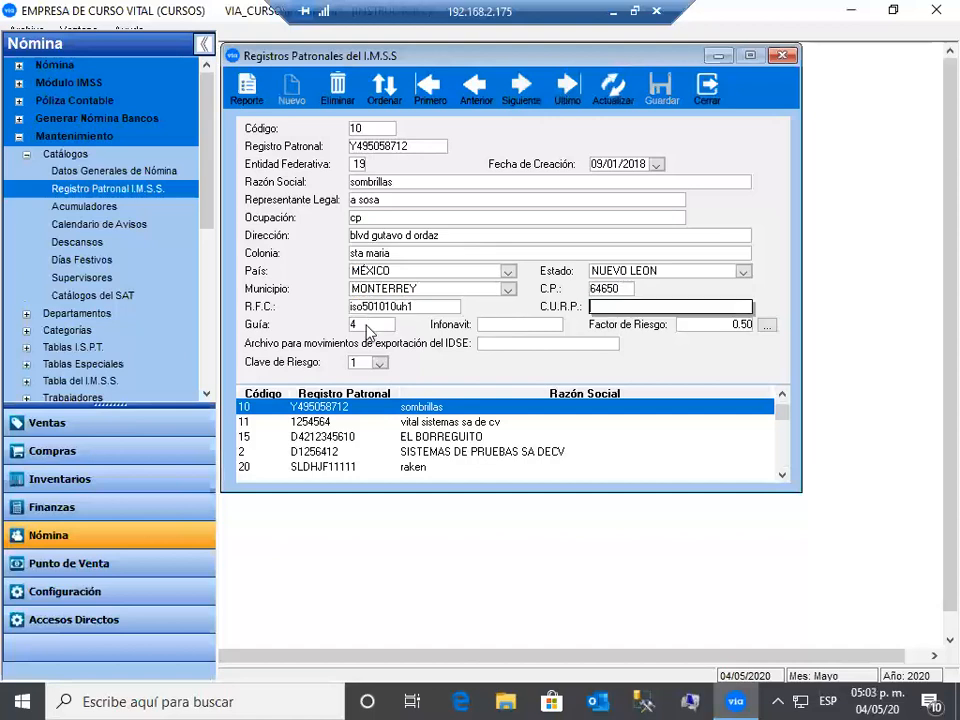
key(Tab)
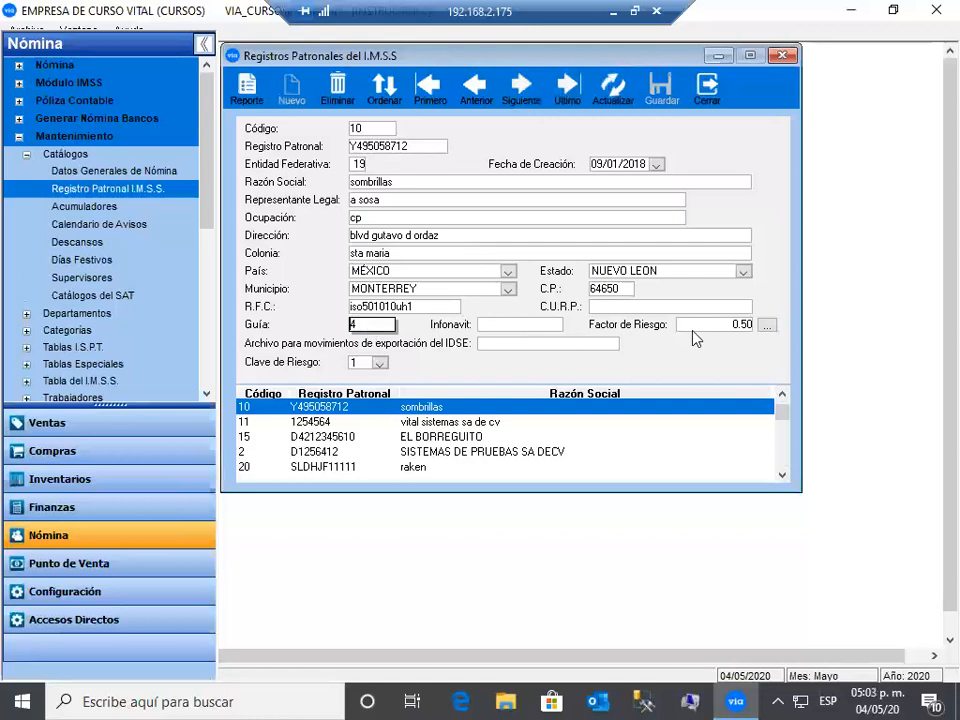
- Set the risk factor to 1.50 and the IDSE export file to idse
click(732, 326)
key(shift+End)
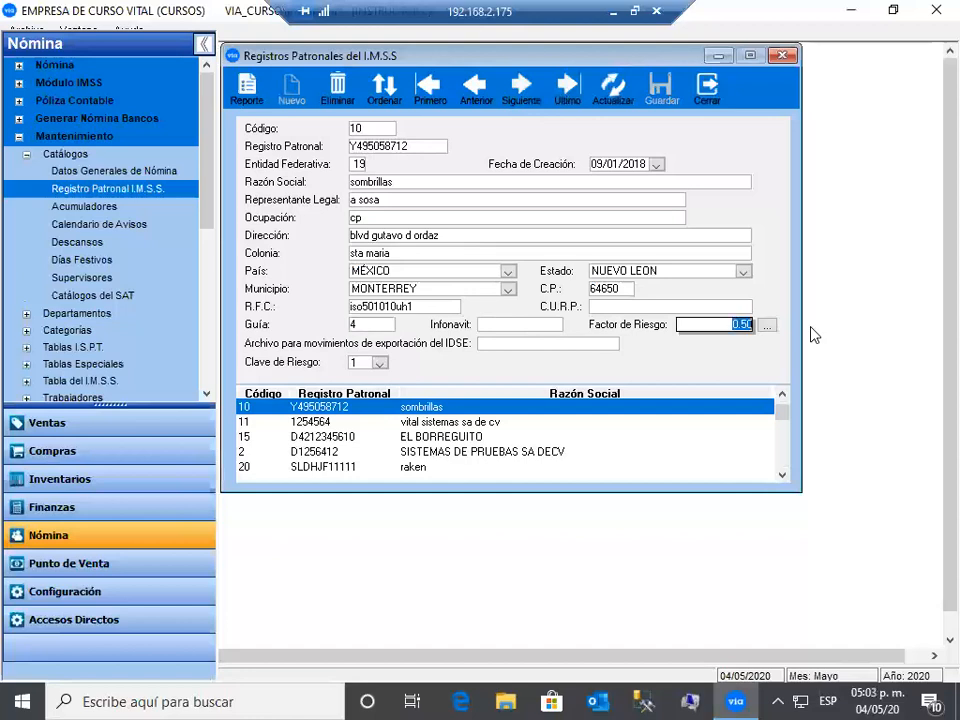
text(1.005)
key(Tab)
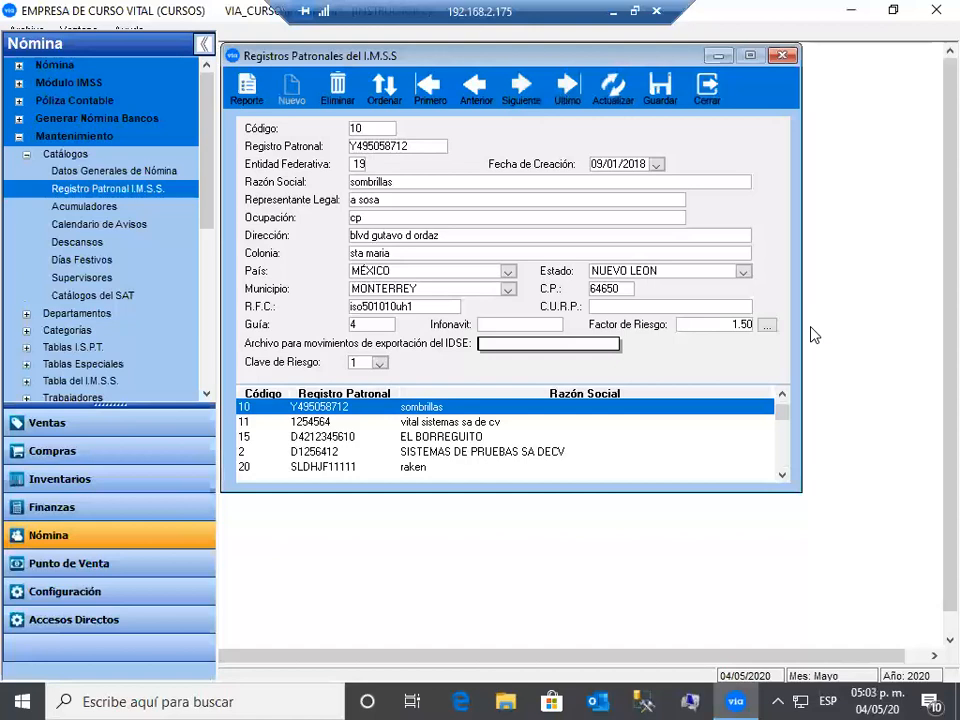
text(idse)
- Keep risk class 1, save the sombrillas registration and dismiss the Código warning
click(379, 364)
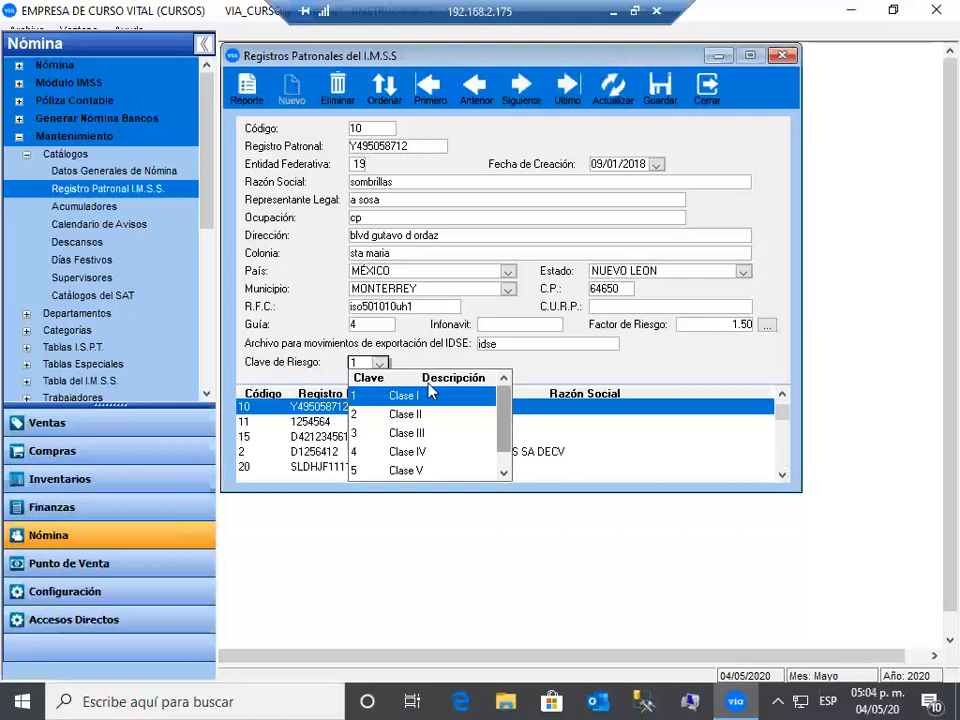
click(430, 215)
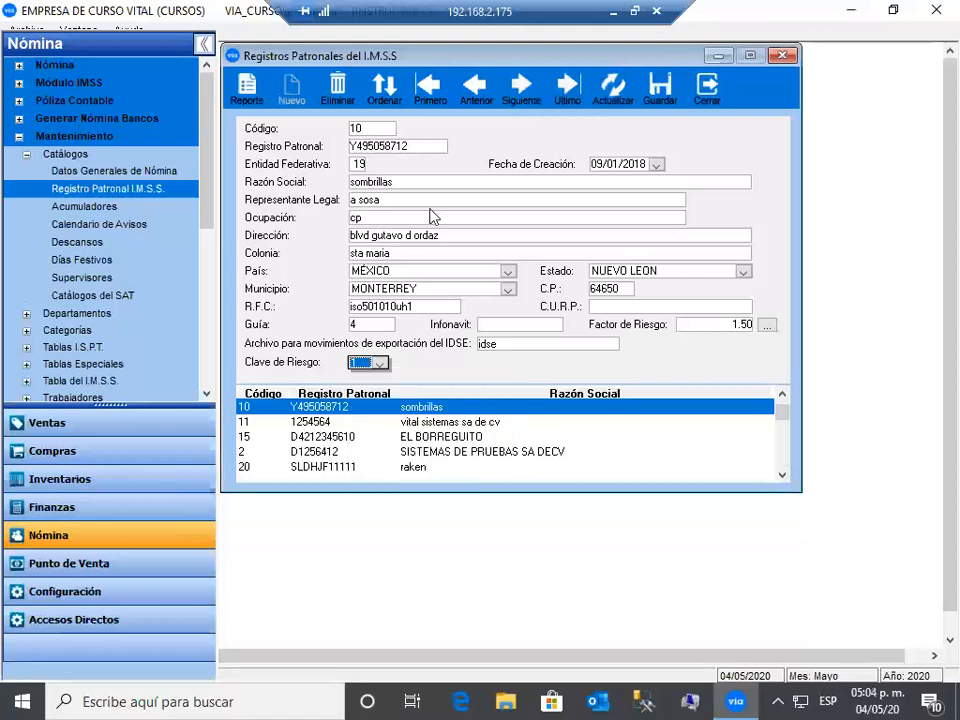
click(662, 96)
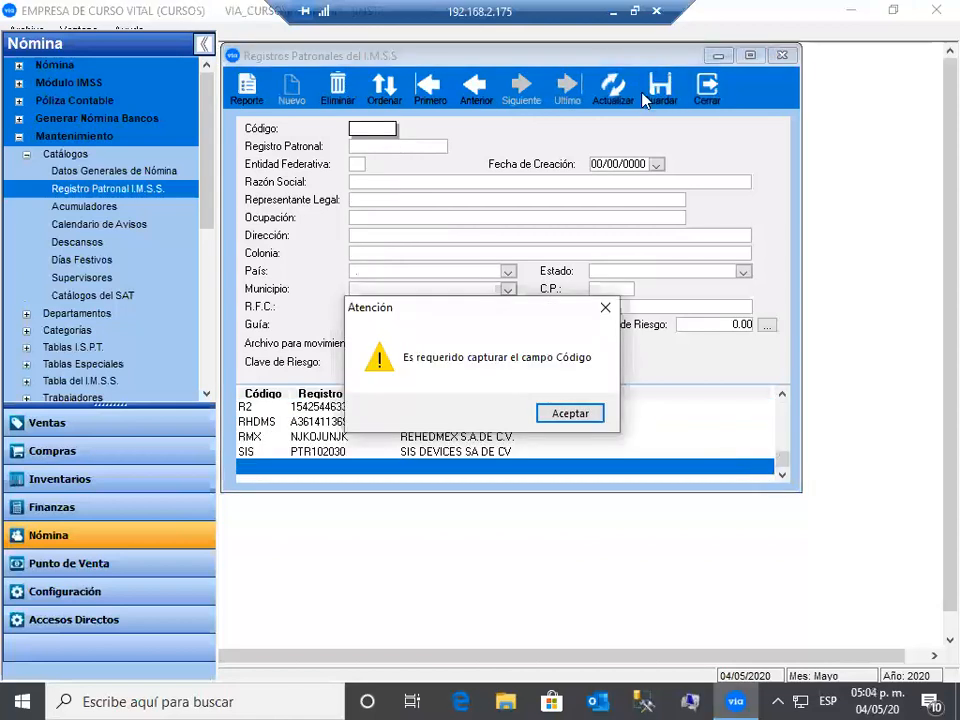
key(Return)
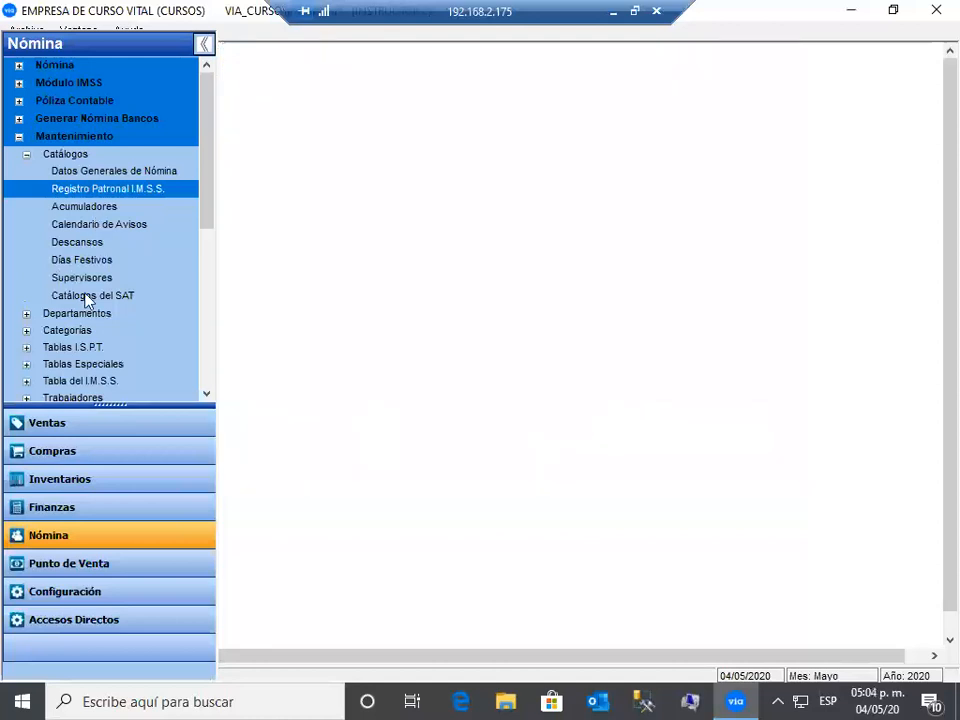
- Open Catálogos del SAT and view the Riesgo, Estados, Tipo de Contrato and Otros Pagos catalogs
click(134, 298)
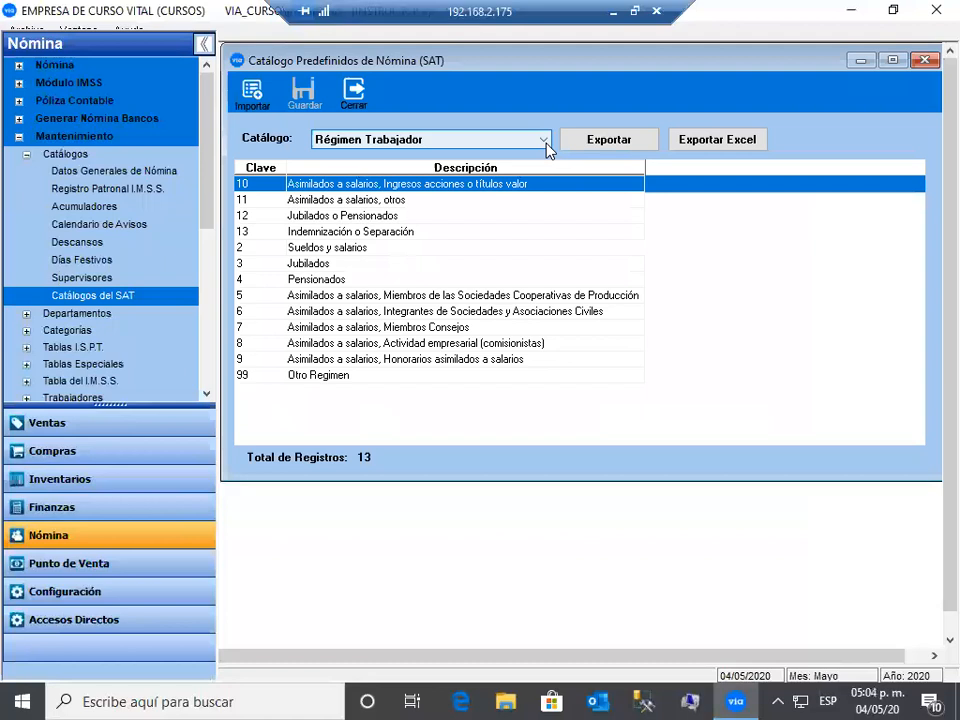
click(380, 140)
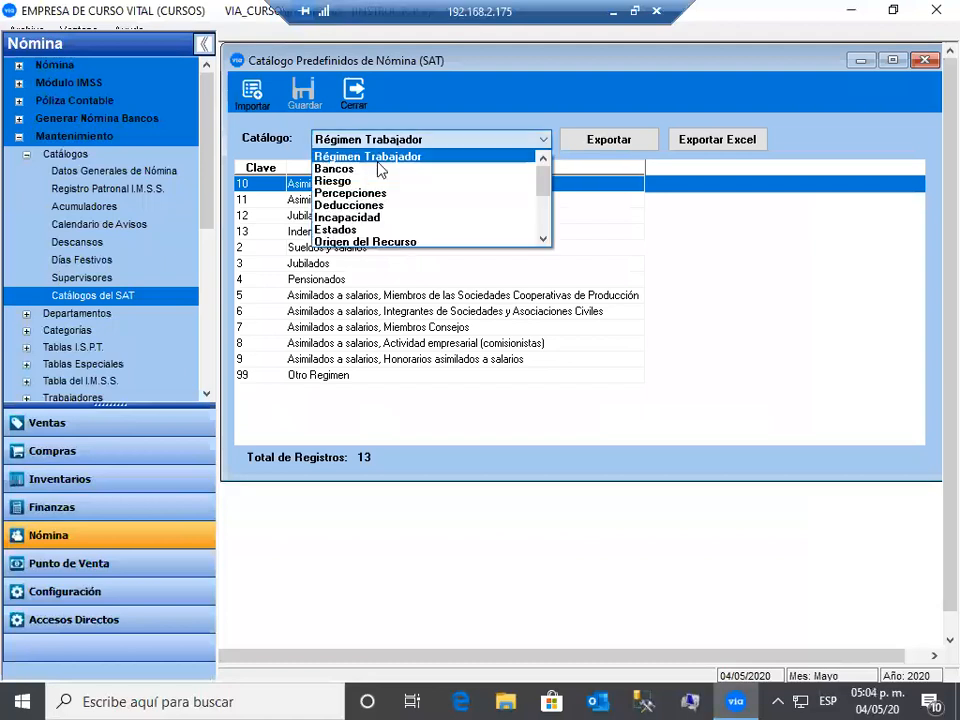
click(365, 181)
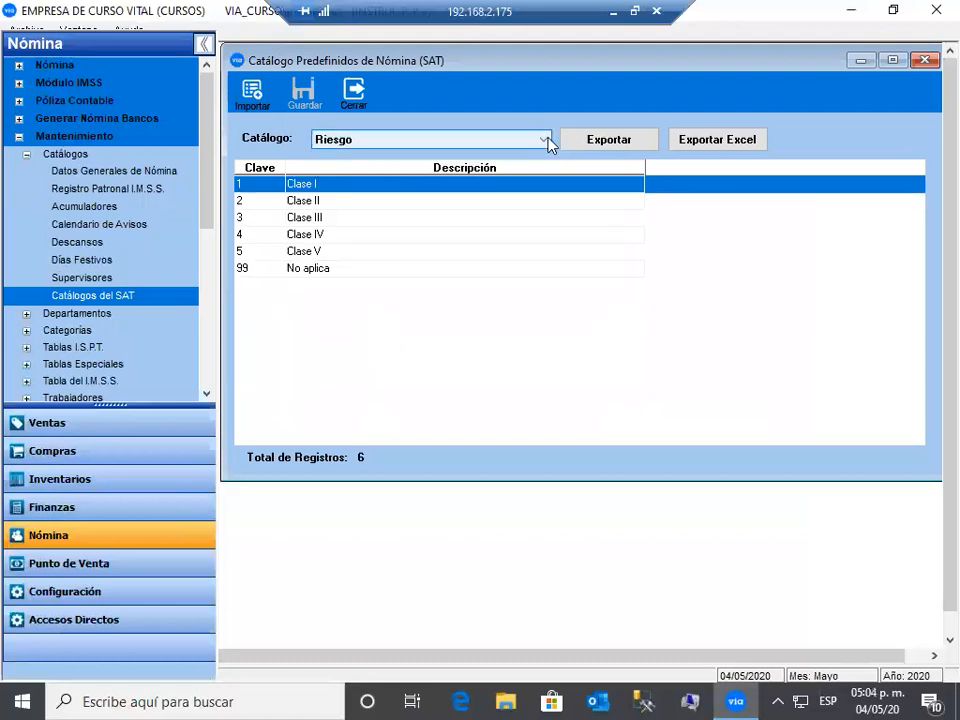
click(549, 145)
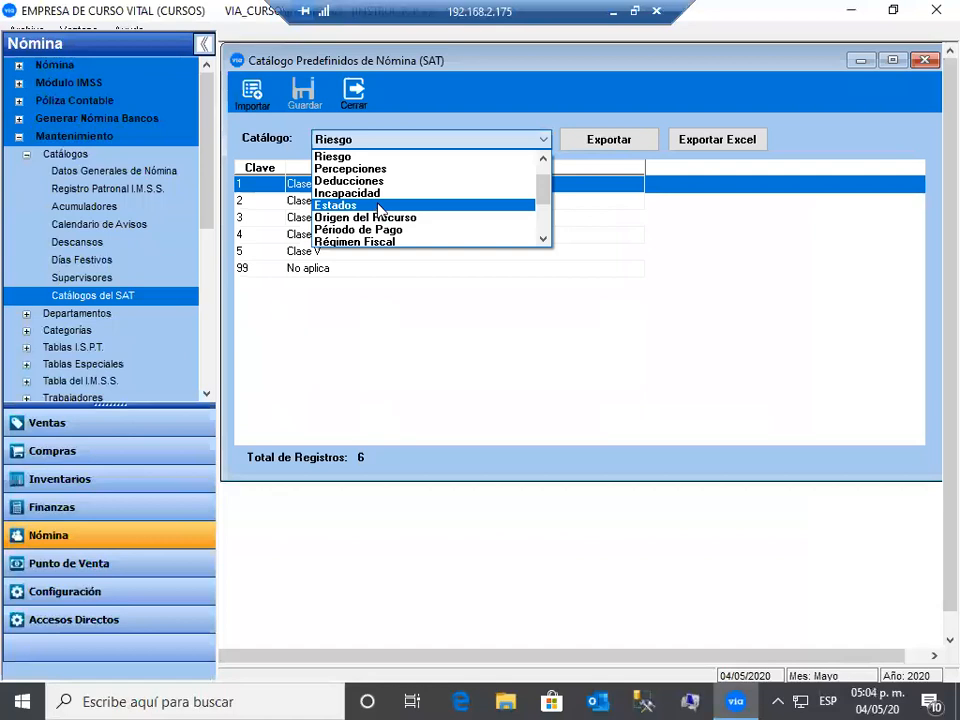
click(543, 143)
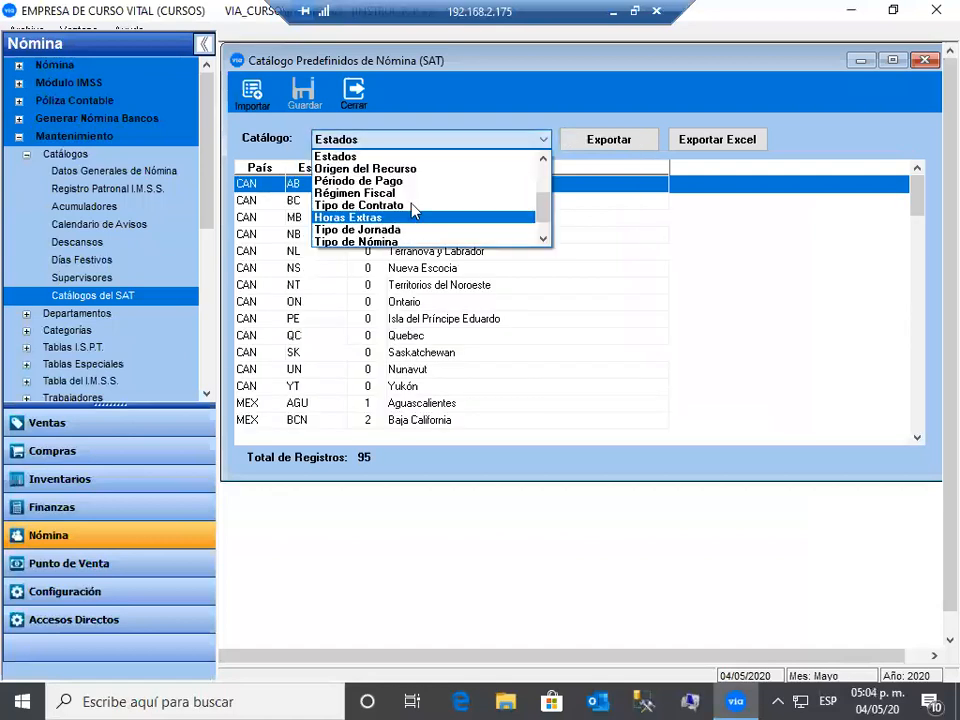
click(545, 140)
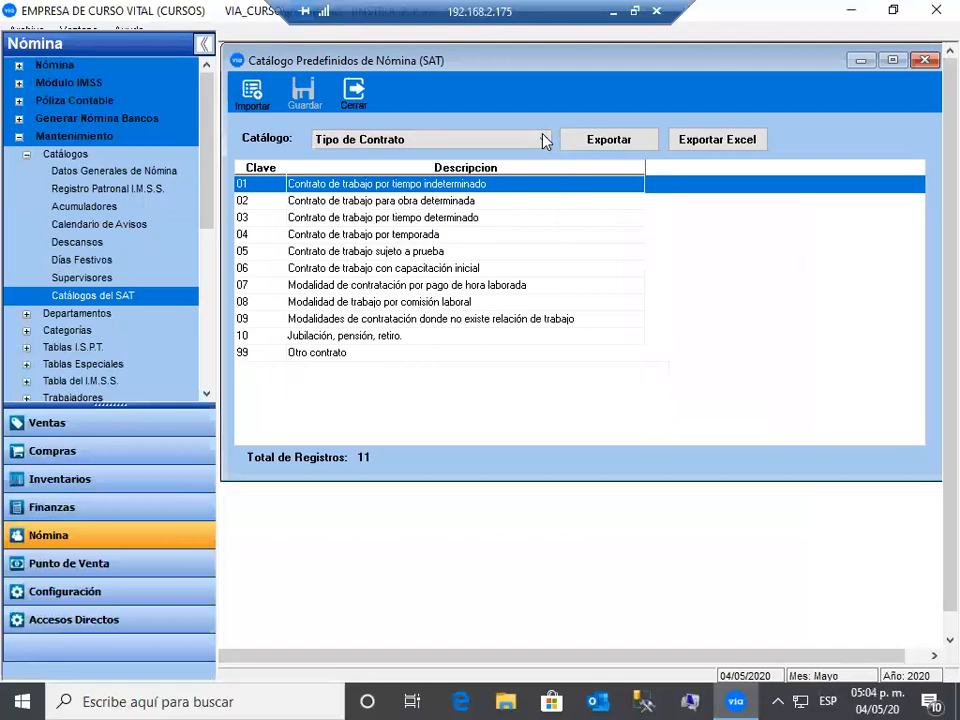
click(545, 140)
click(375, 233)
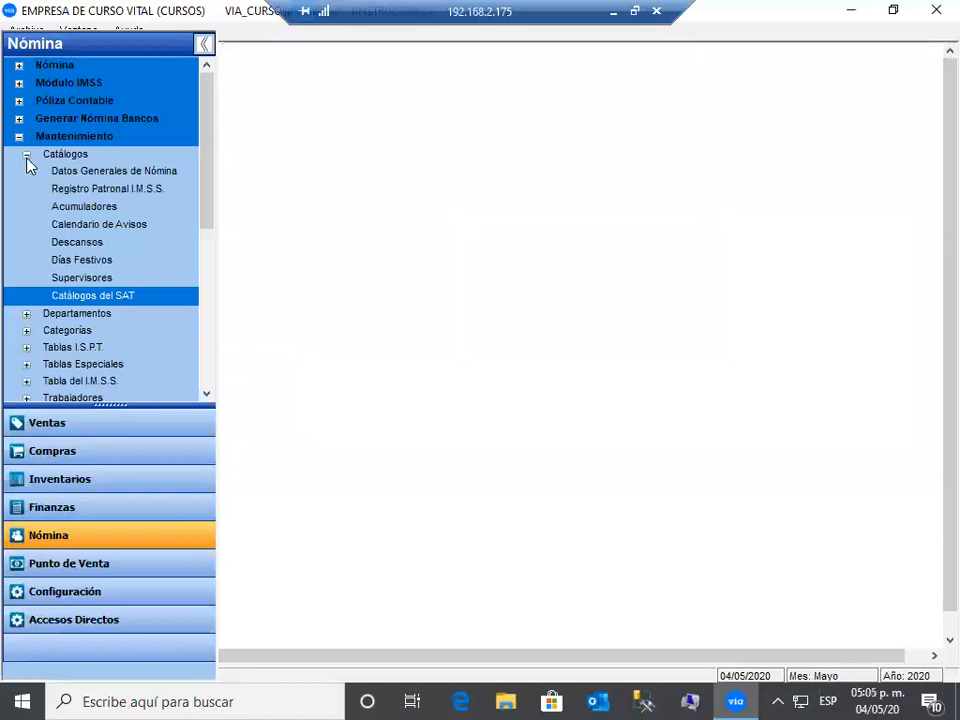
- Collapse Catálogos and expand Departamentos to list the 24 department records
click(27, 156)
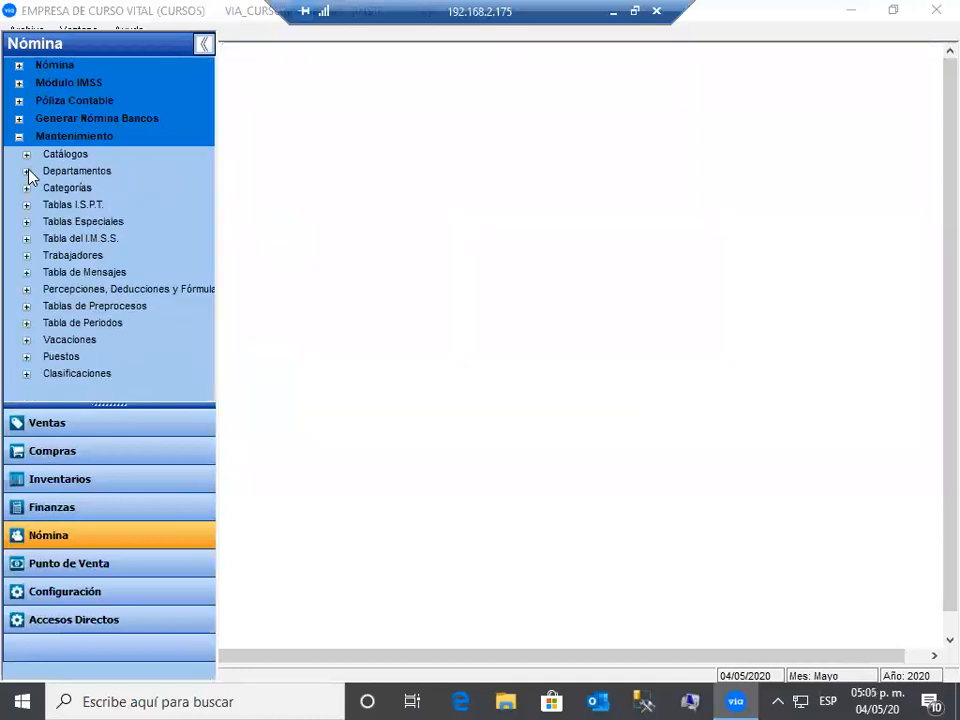
click(27, 172)
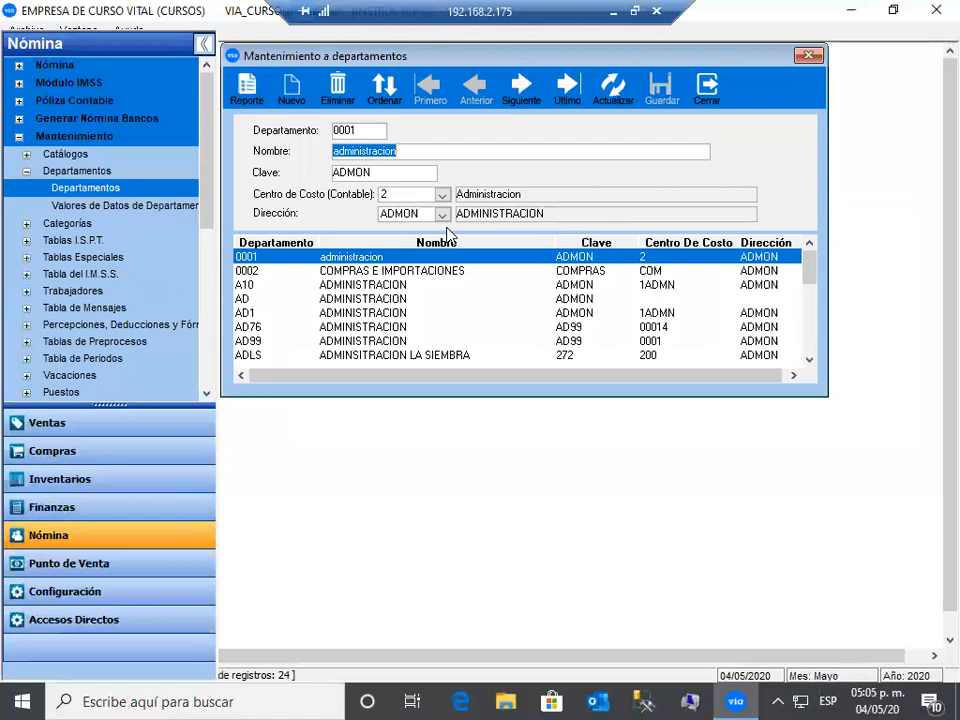
- Start a new department with code 12, name ADMINISTRACION and key ADTO
click(291, 92)
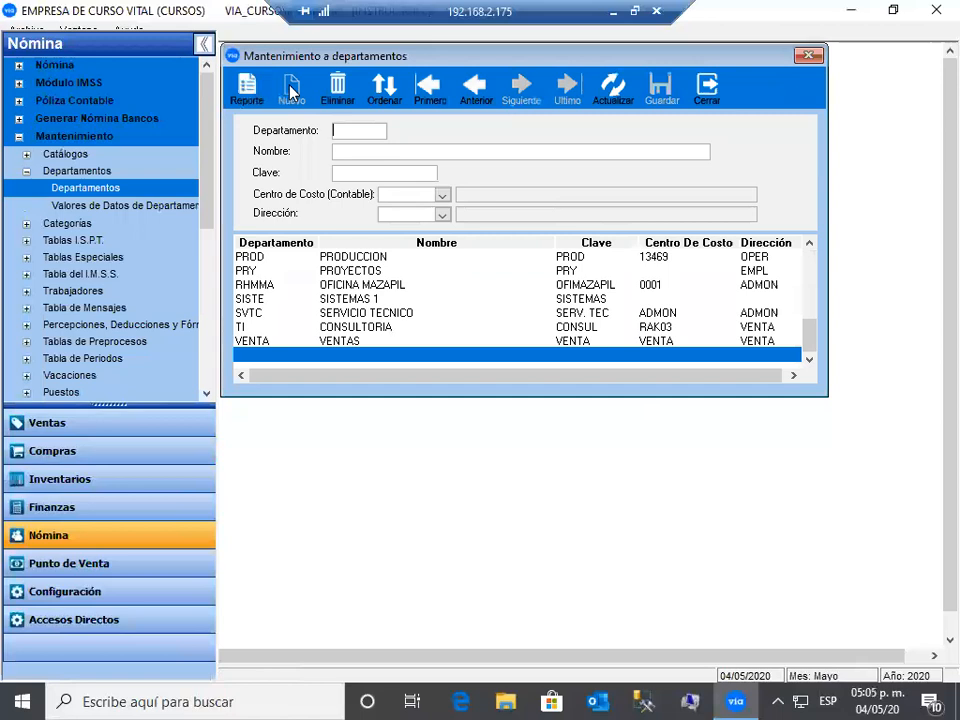
text(12345)
key(BackSpace)
key(BackSpace)
key(BackSpace)
click(362, 156)
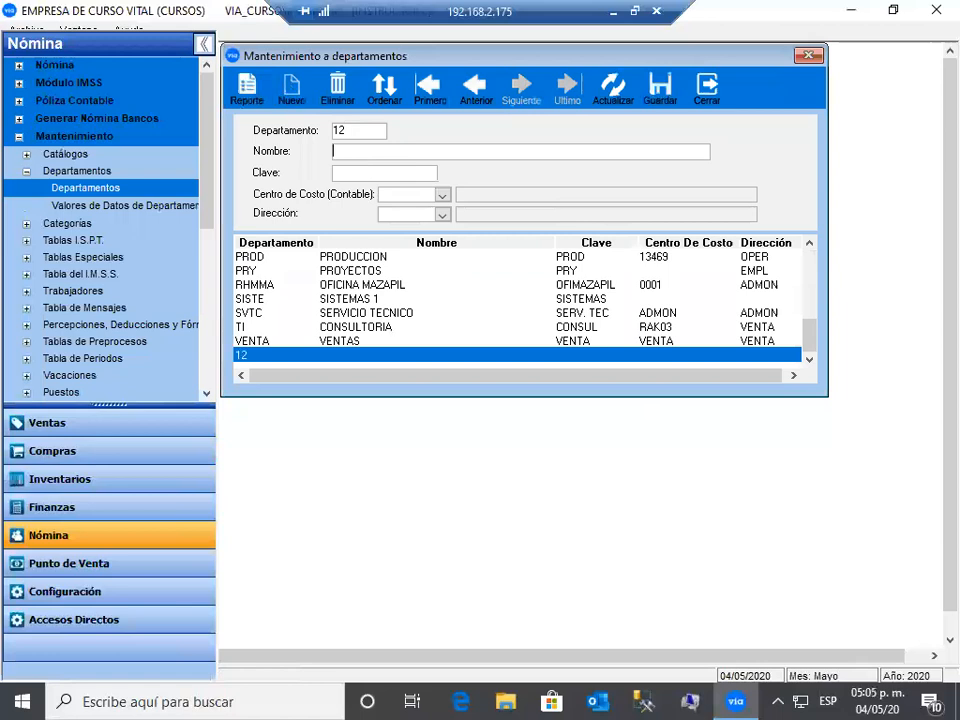
text(ADMINISTRACION)
key(Tab)
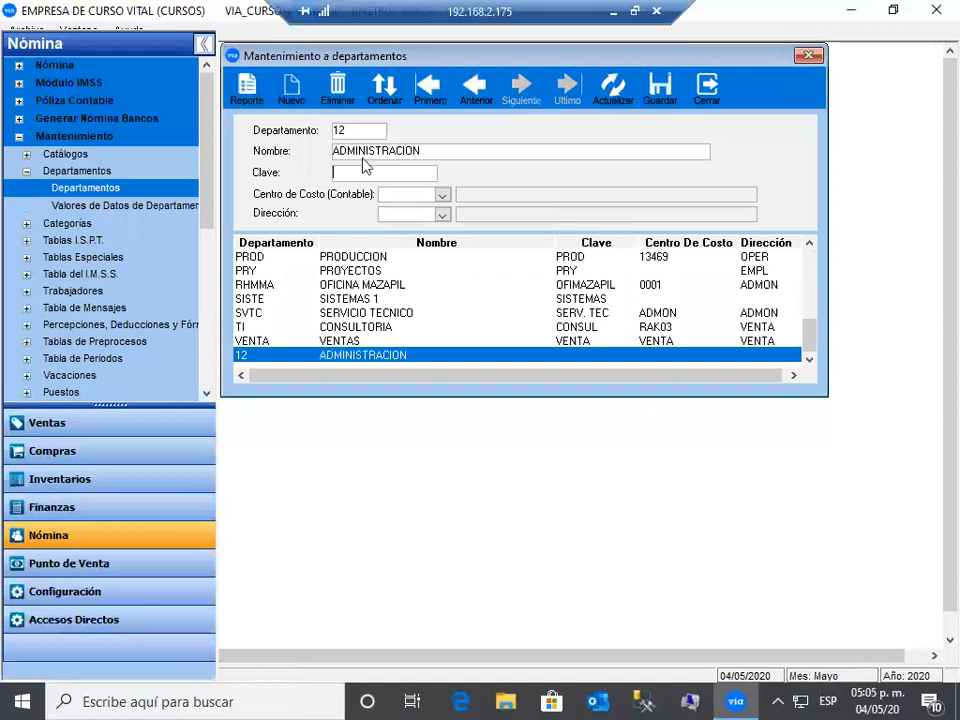
text(ADTO)
key(Tab)
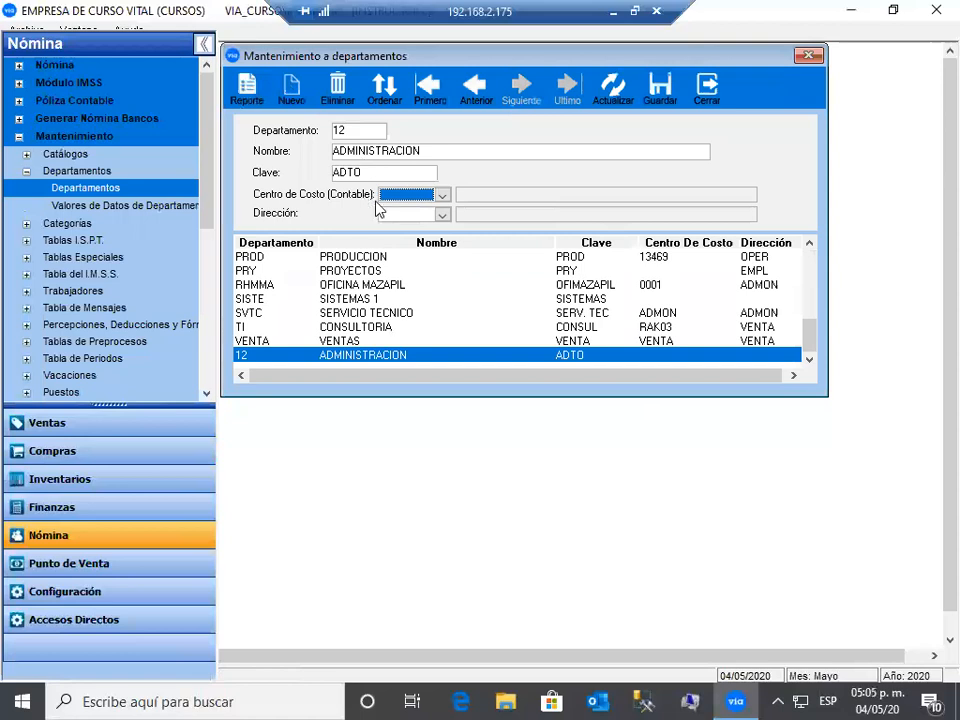
- Assign cost center 1ADMN and save department 12
click(442, 196)
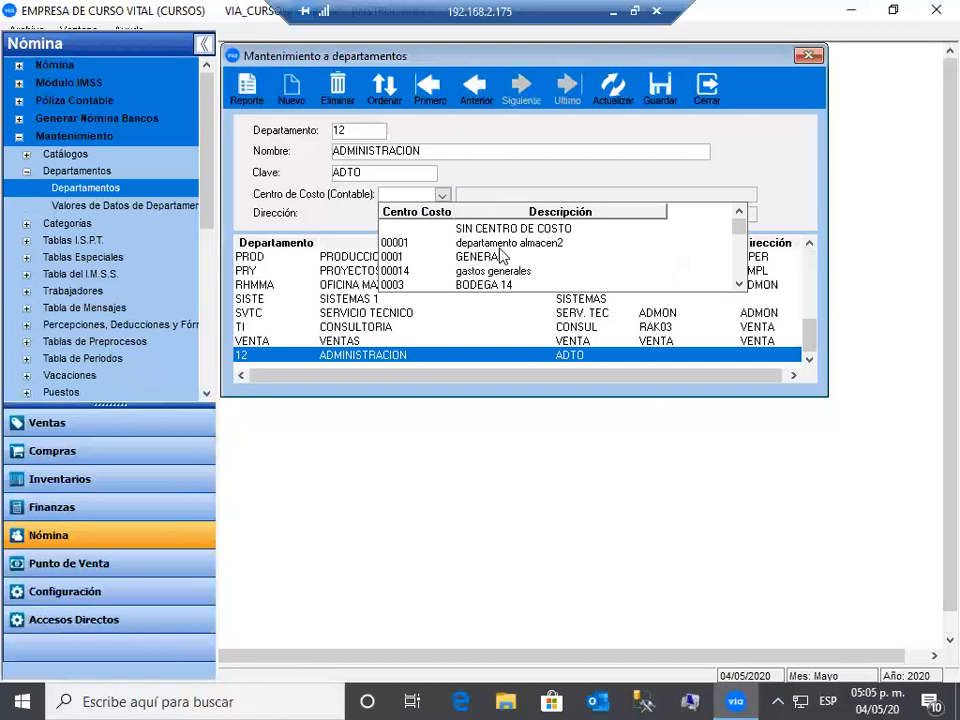
click(739, 285)
click(739, 285)
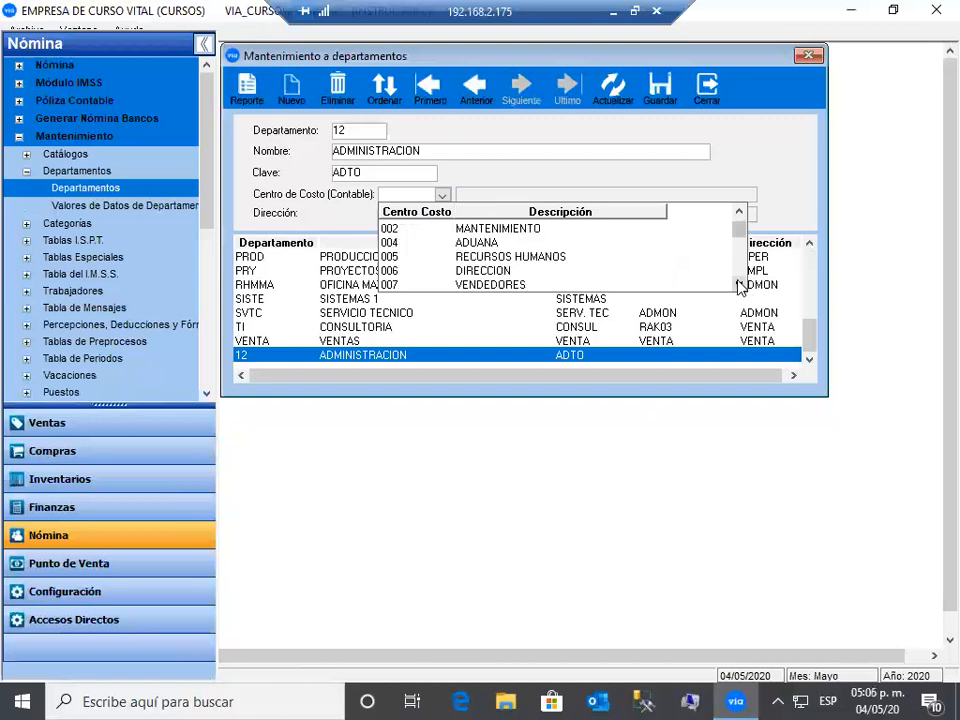
click(739, 285)
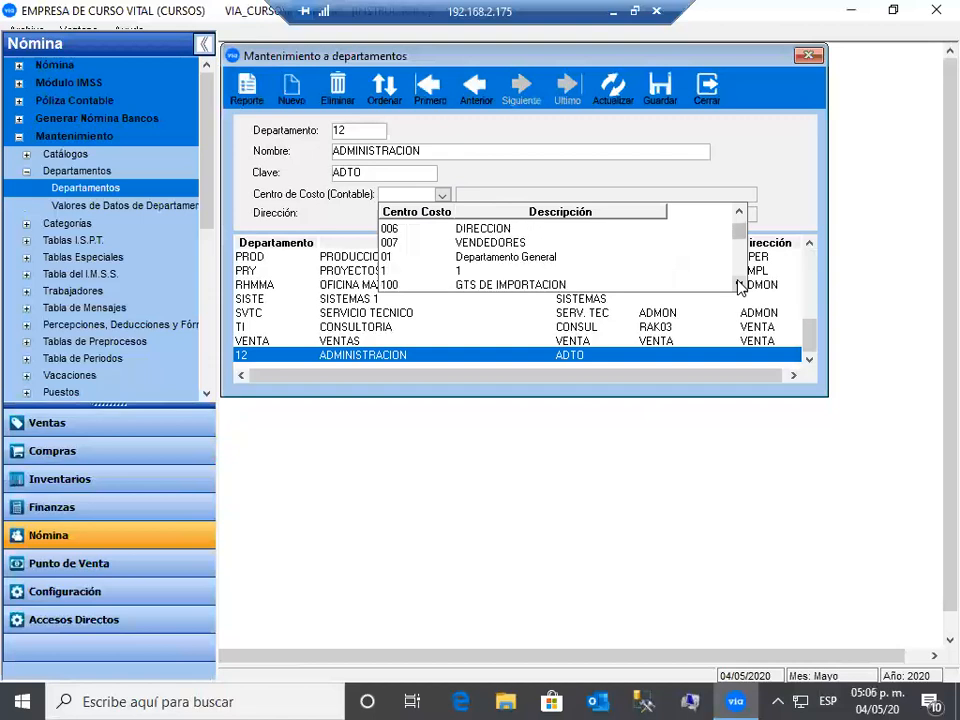
click(739, 285)
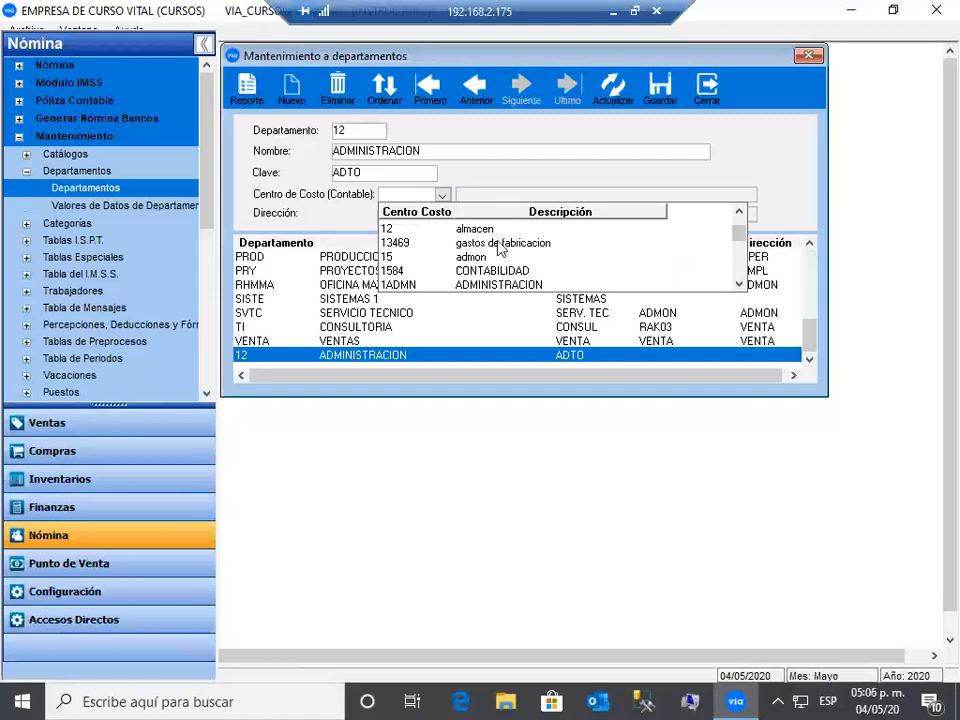
click(499, 285)
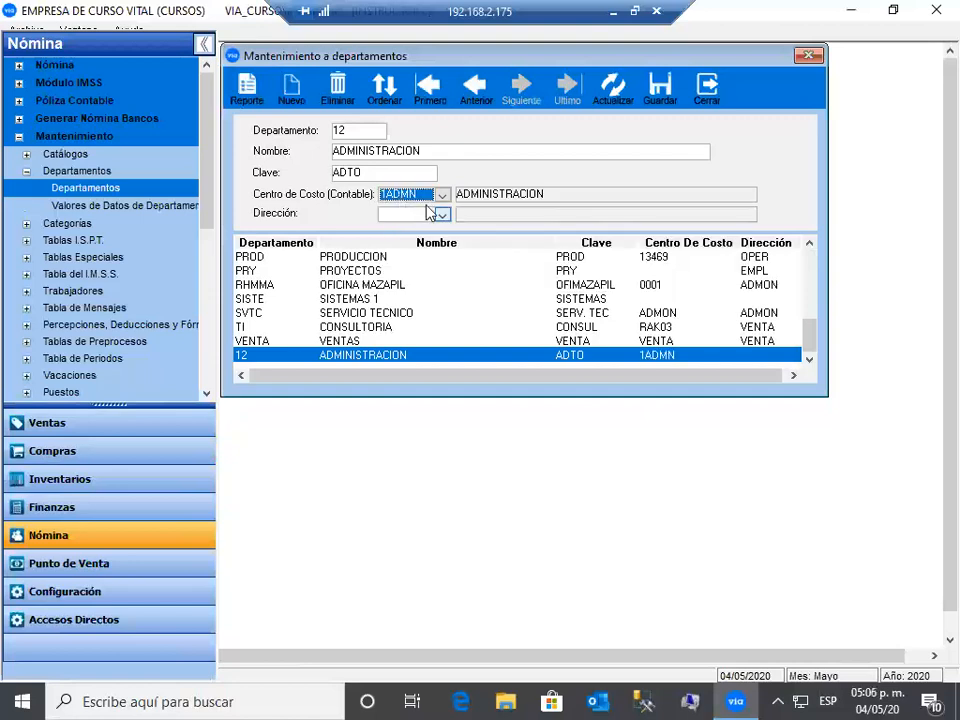
click(664, 93)
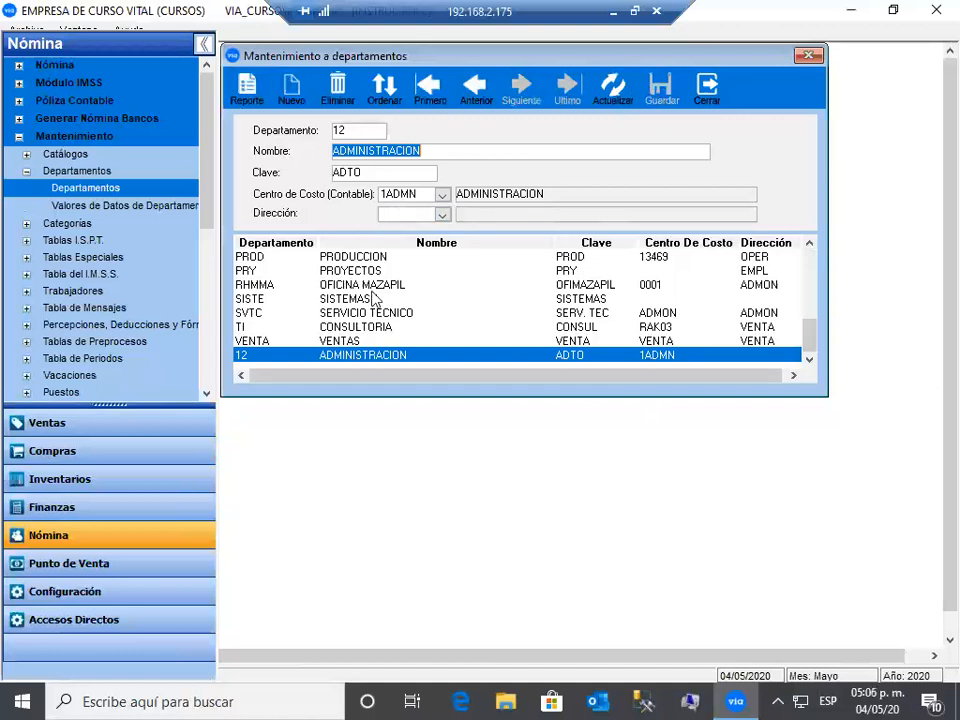
- Select department 12 ADMINISTRACION and delete it
click(352, 327)
click(339, 356)
click(339, 86)
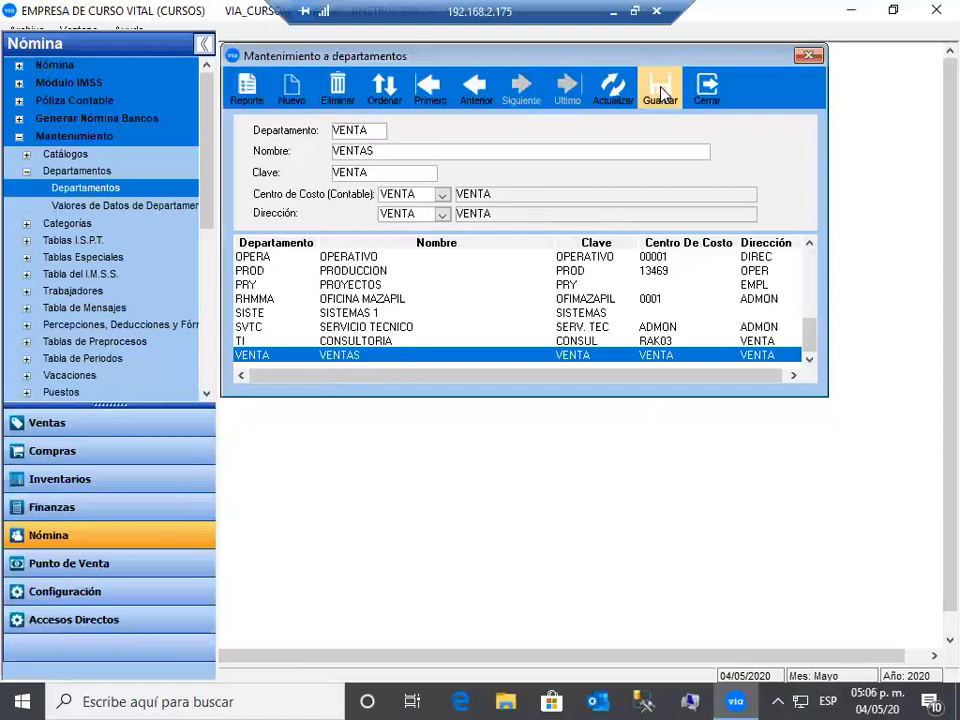
- Preview the Reporte de Departamentos, try Imprimir and PDF export, then close the preview
click(245, 88)
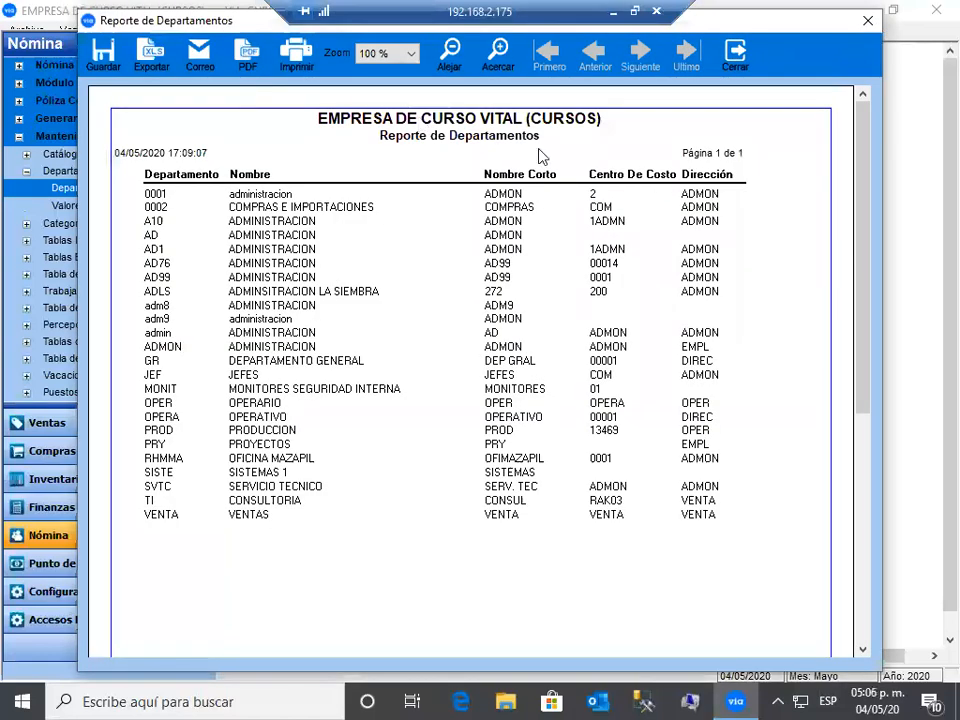
click(291, 58)
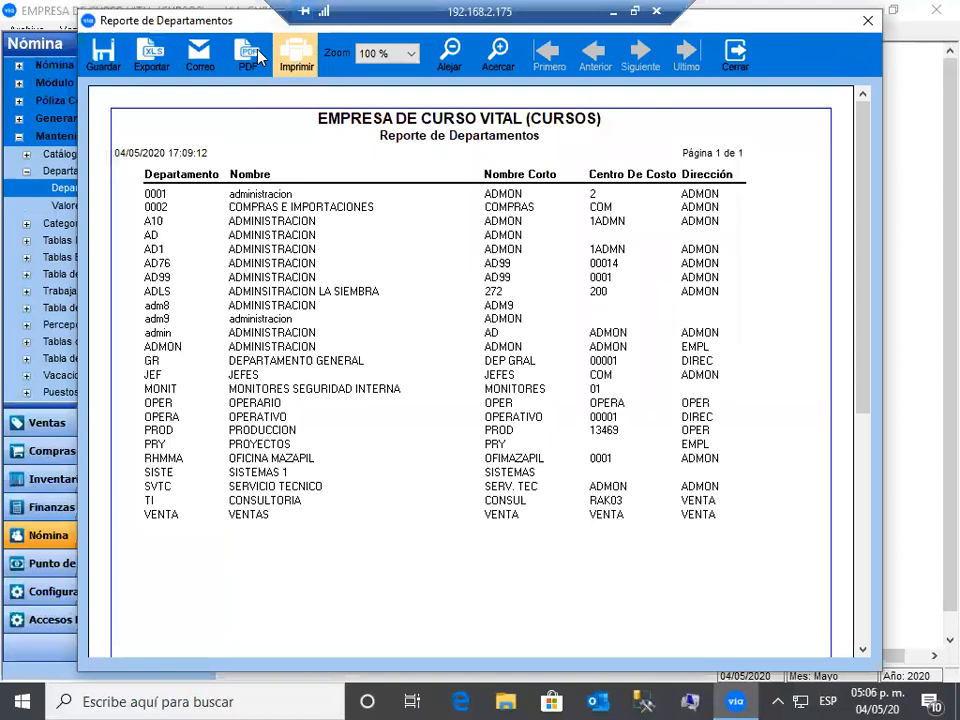
click(259, 57)
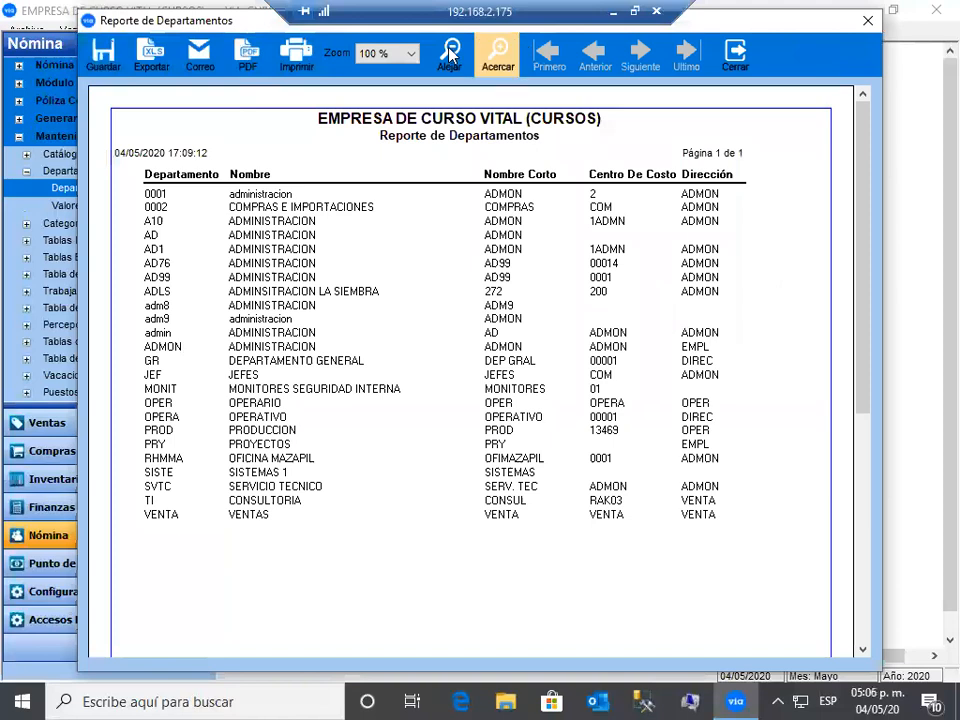
click(730, 62)
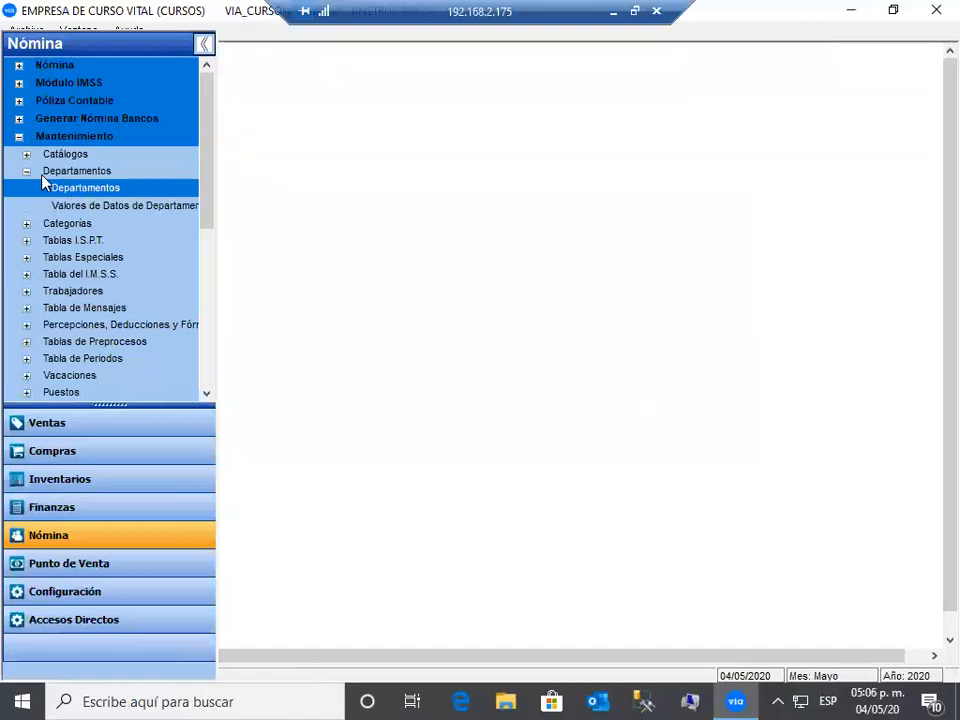
- Collapse Departamentos and open the categories maintenance list
click(27, 172)
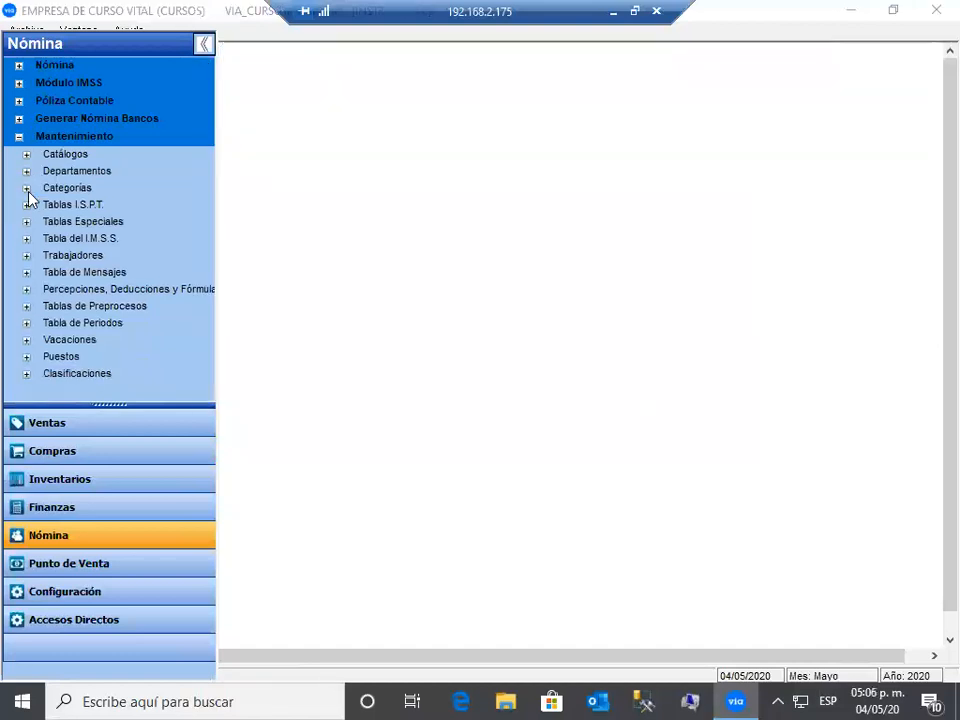
click(28, 189)
click(88, 204)
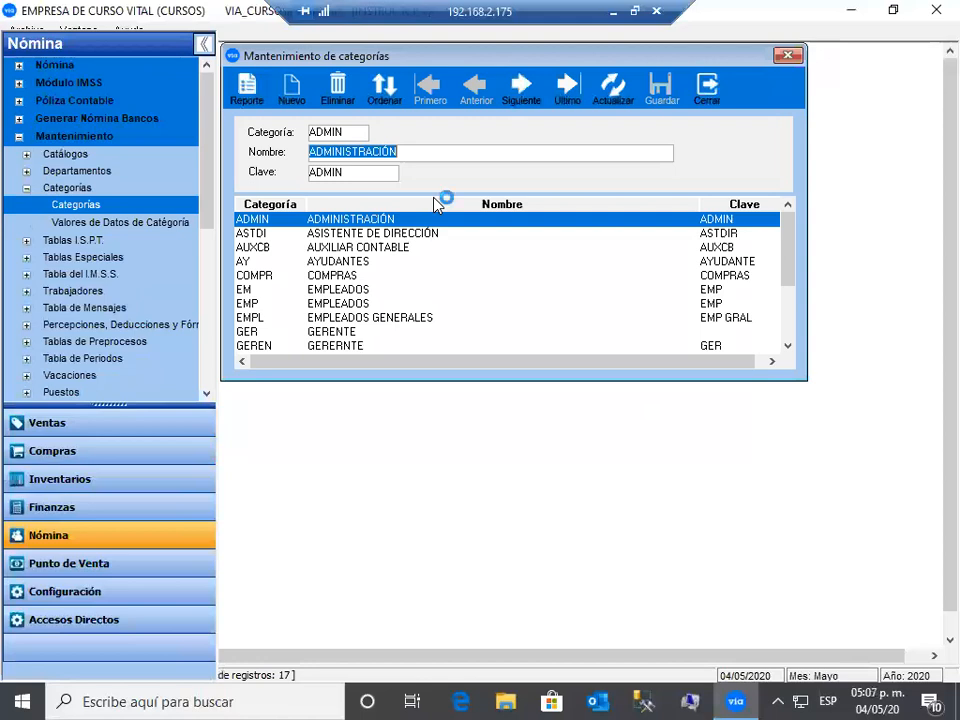
- Add and save category 12345 named AUX CONTABL with key AUXCONT
click(290, 90)
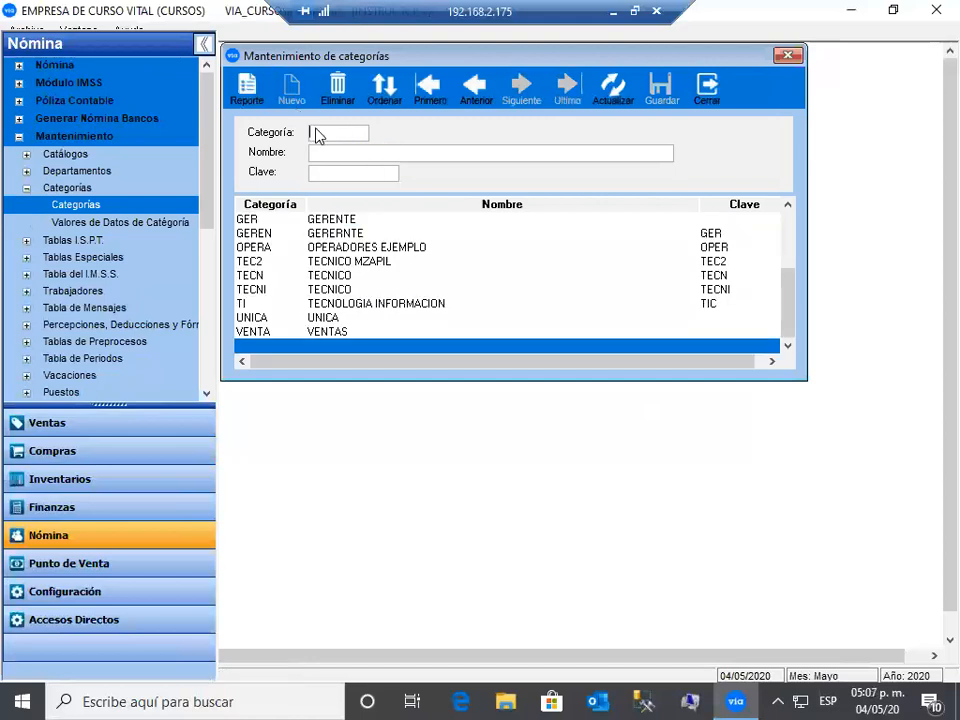
text(12345)
click(333, 155)
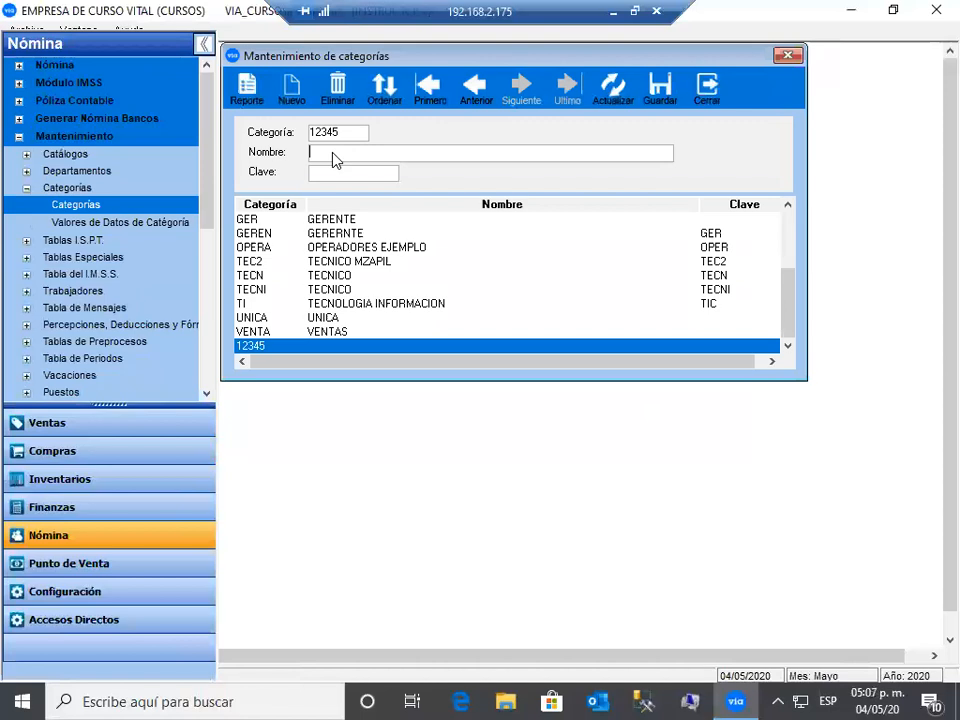
text(AUX CONTABL)
key(Tab)
text(AUXCONT)
key(Return)
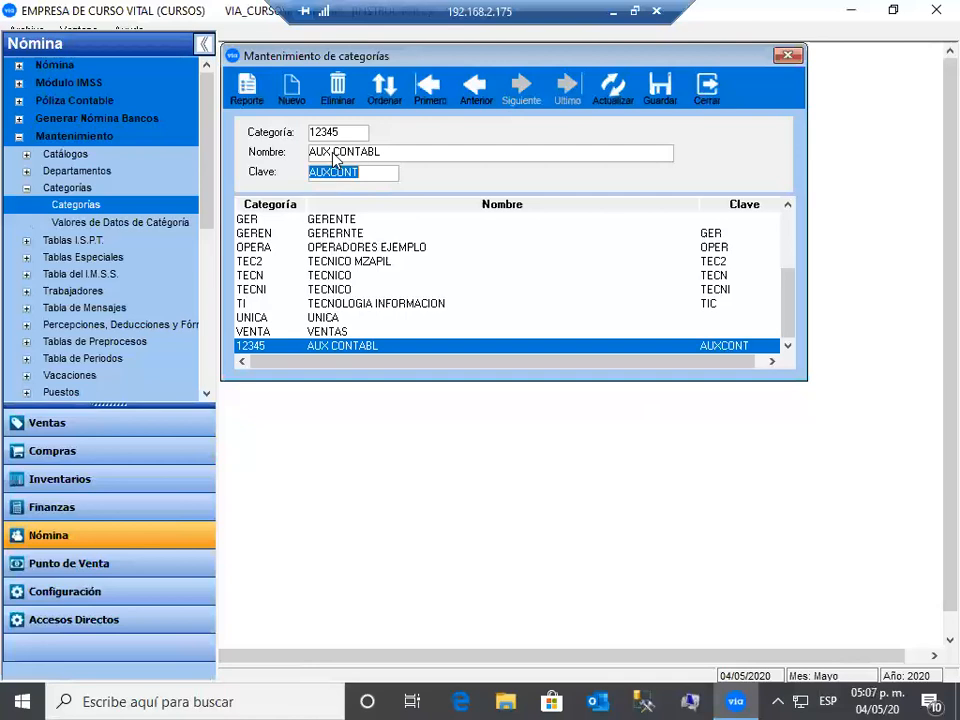
click(662, 88)
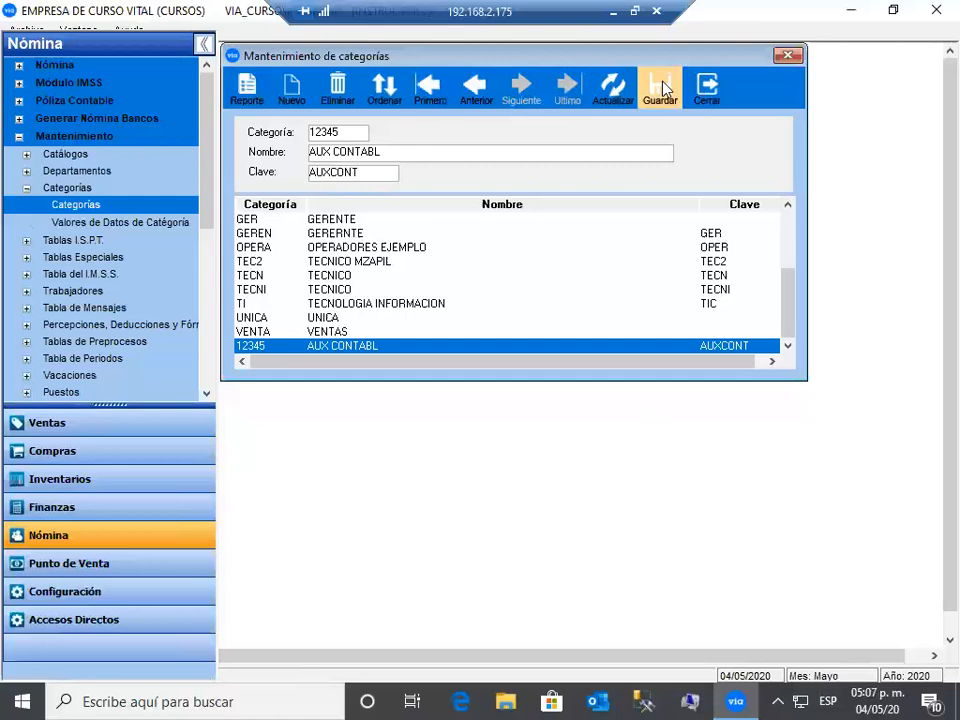
- Delete the 12345 AUX CONTABL category and close category maintenance
click(349, 305)
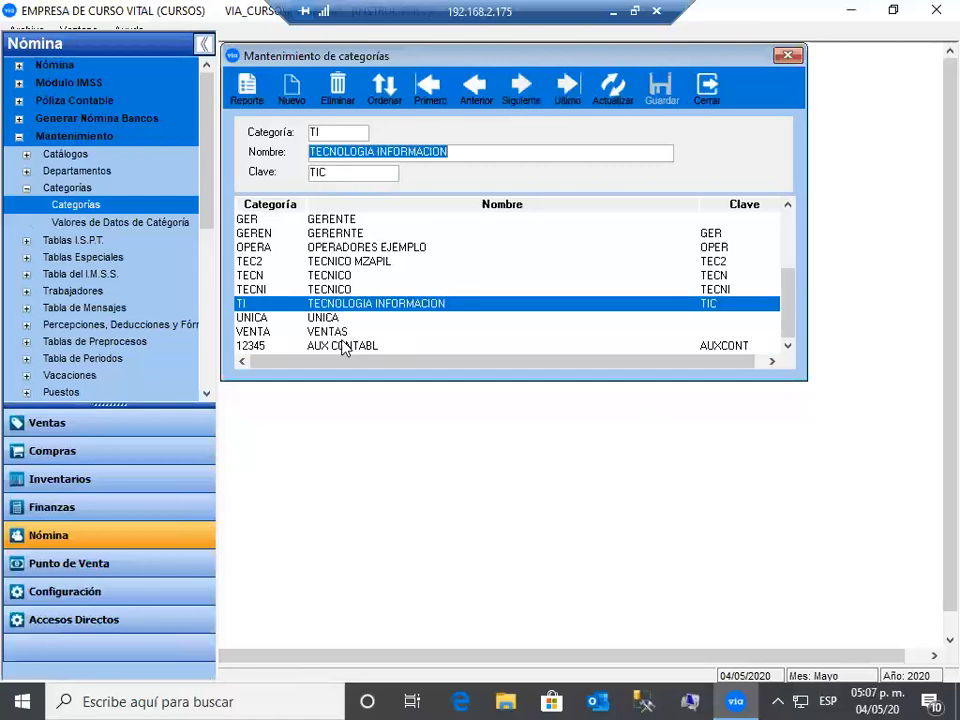
click(330, 346)
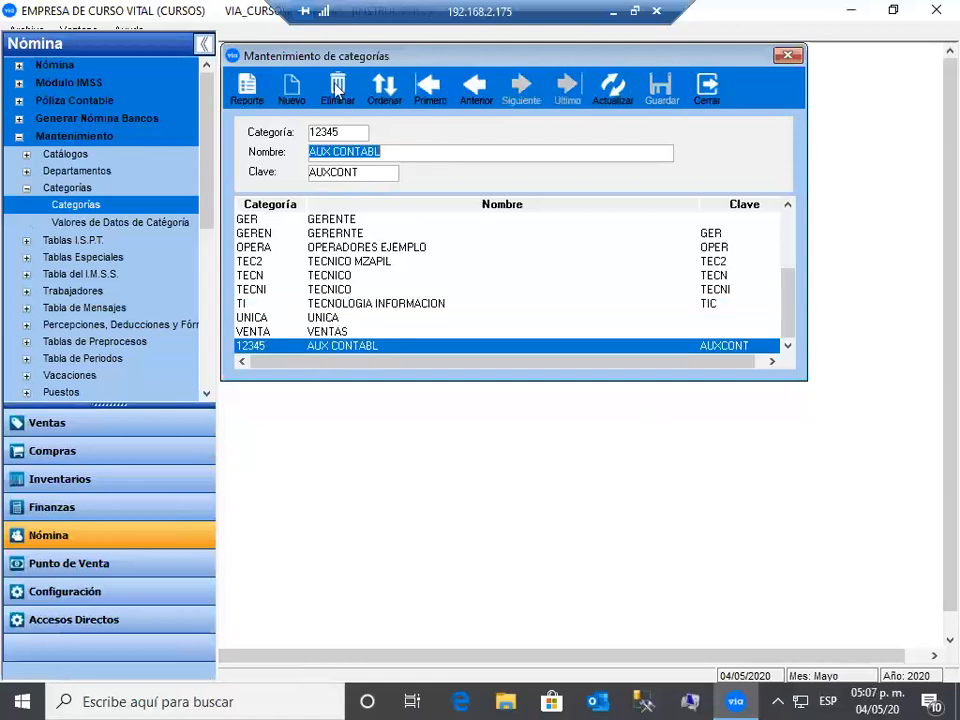
click(334, 86)
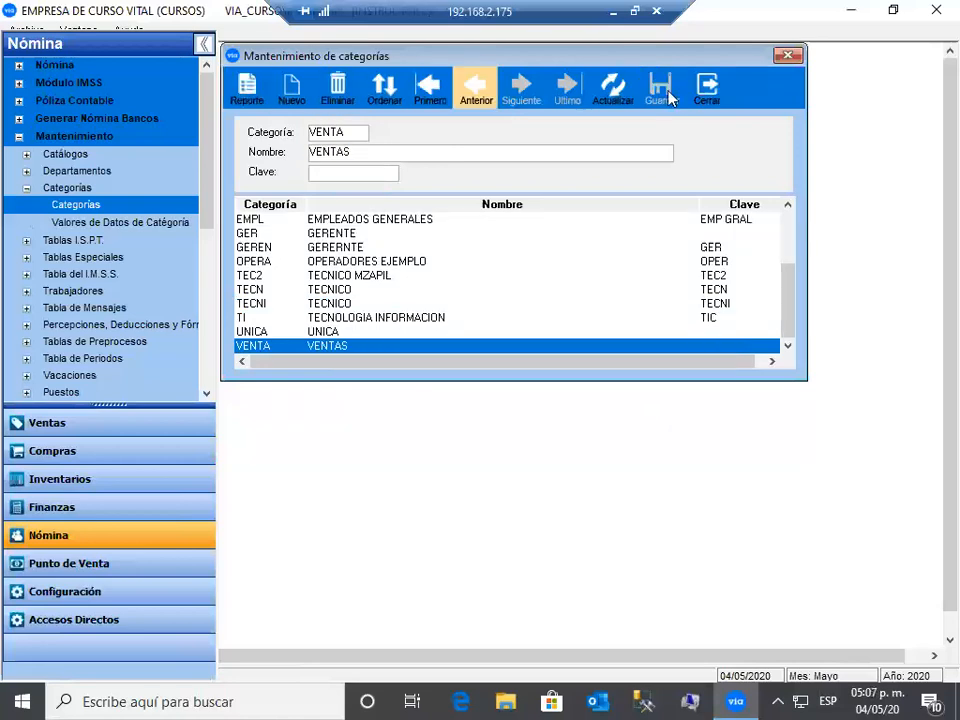
click(113, 222)
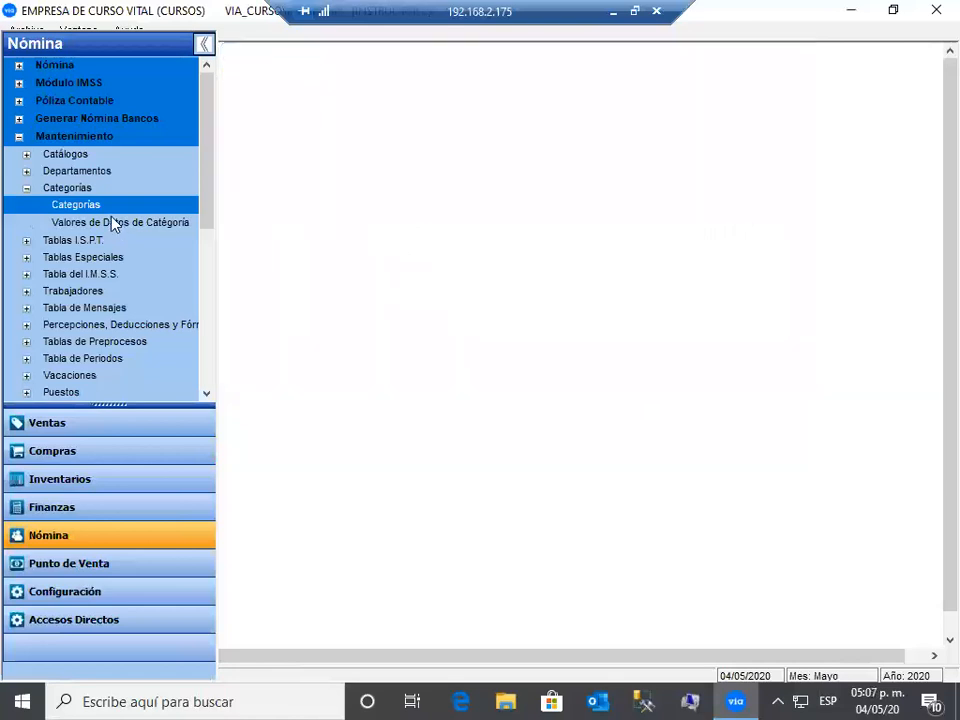
- Change the AUXCB category's zone minimum wage from 102.68 to 123.22 and save it
click(113, 222)
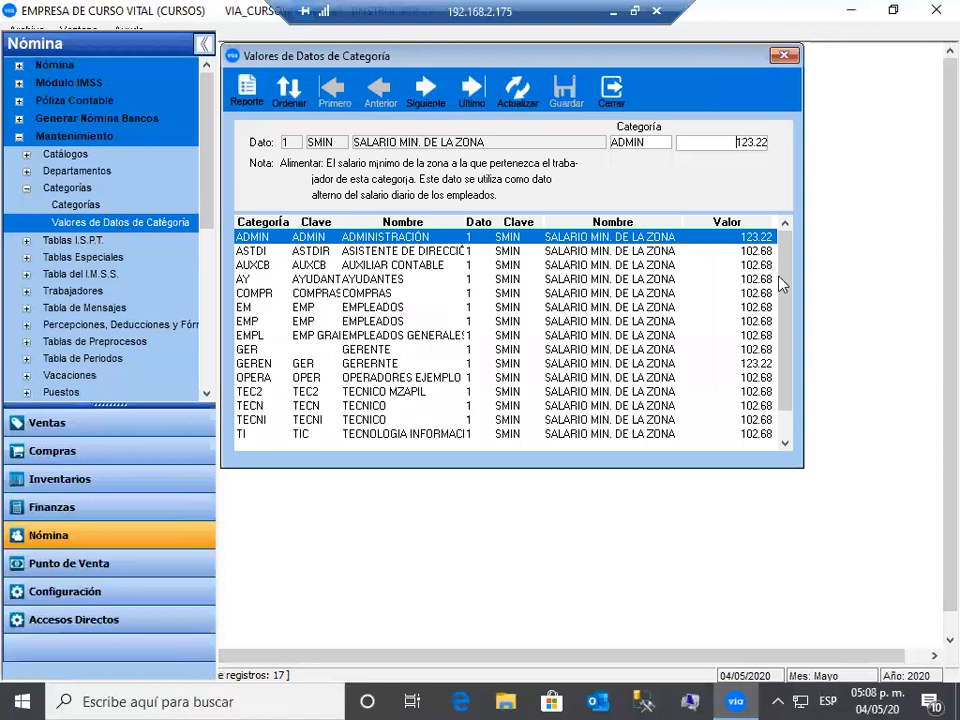
scroll(731, 372, down, 1)
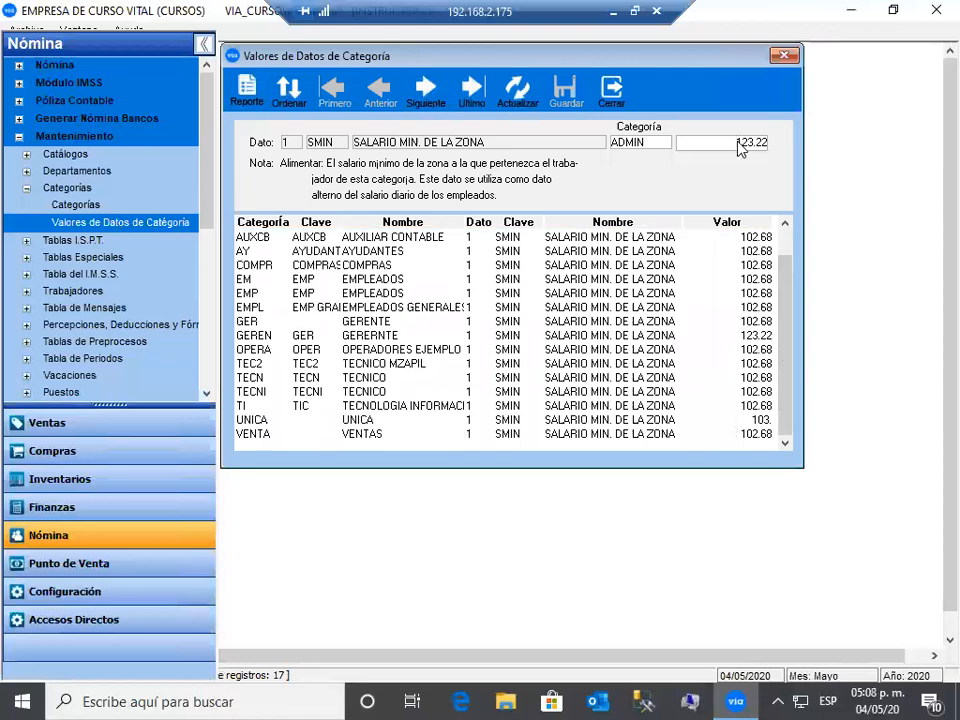
click(735, 240)
drag(737, 143, 785, 147)
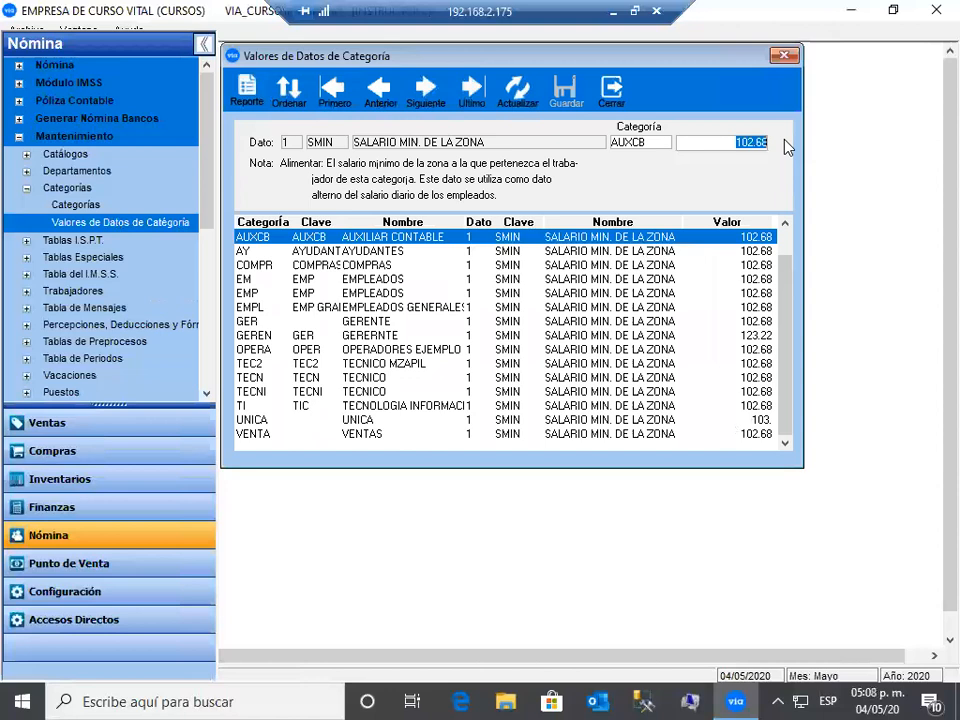
text(100)
text(23)
text(.2)
text(2)
key(Return)
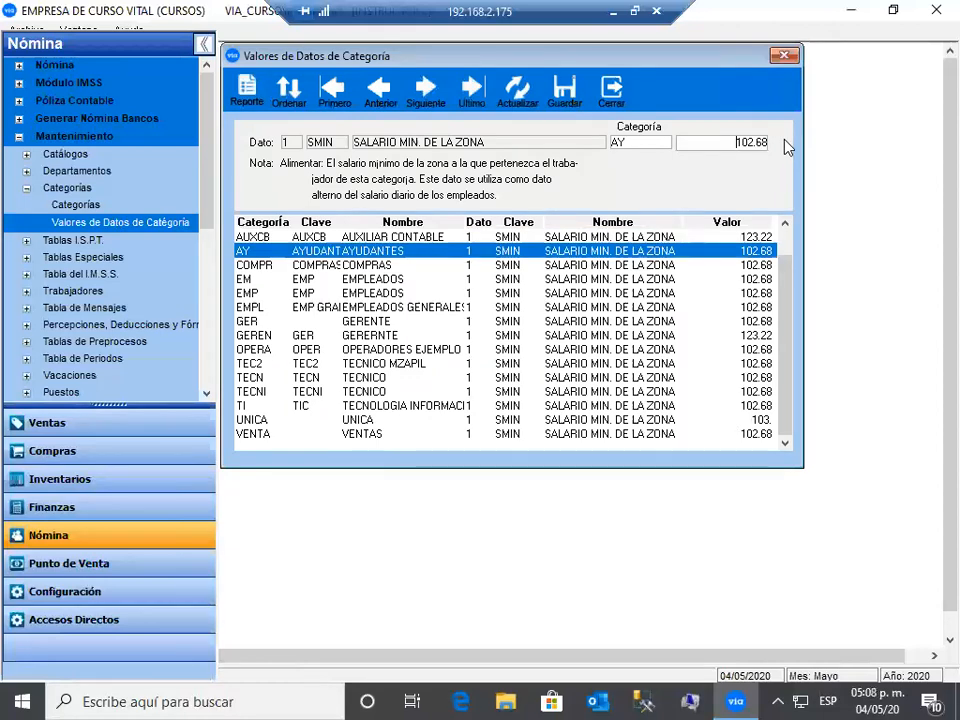
click(565, 88)
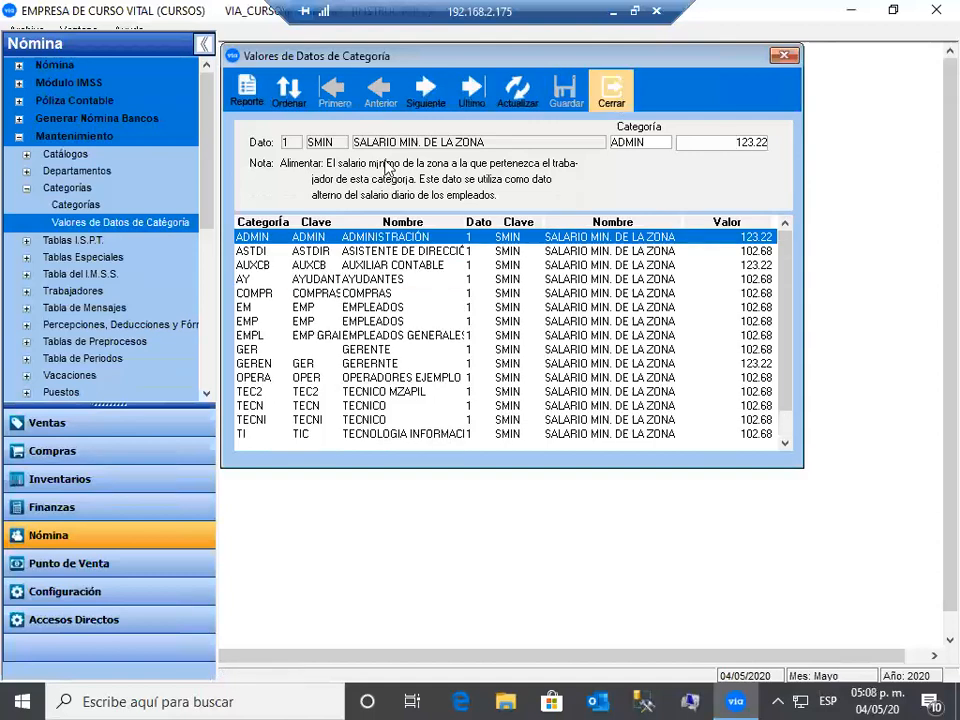
- Close the category values window and review the Article 113 ISR table (11 levels up to 35.00%)
click(27, 188)
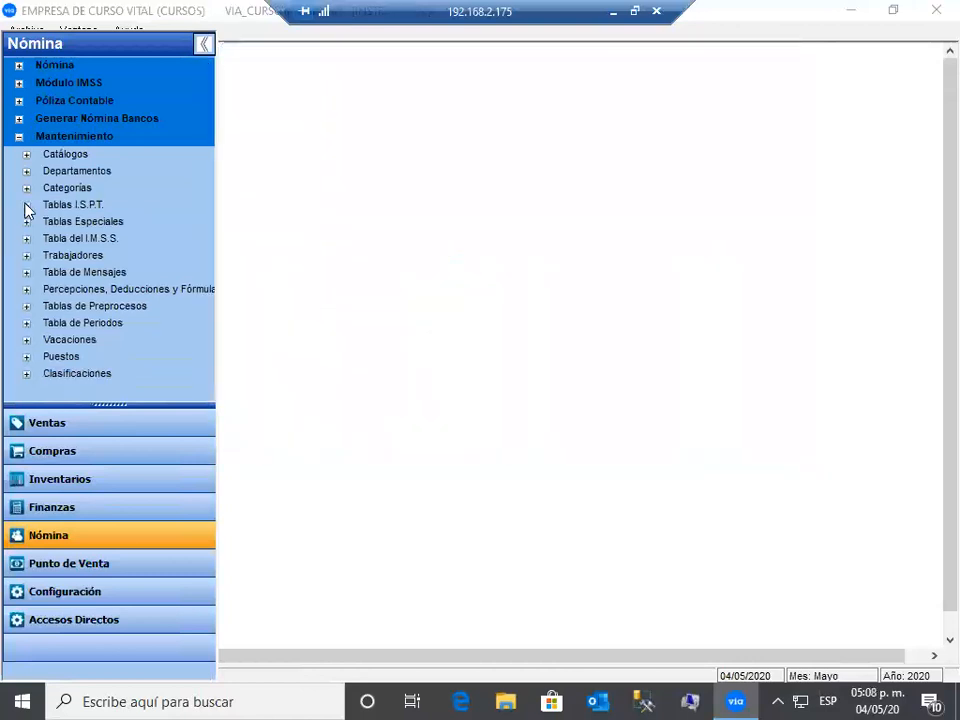
click(26, 205)
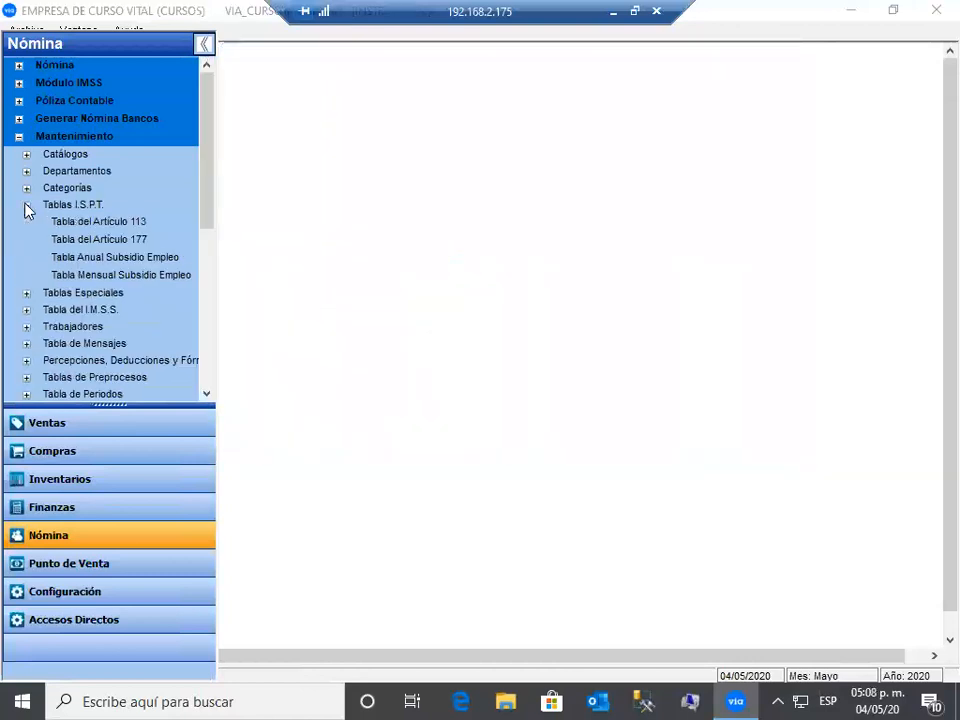
click(145, 224)
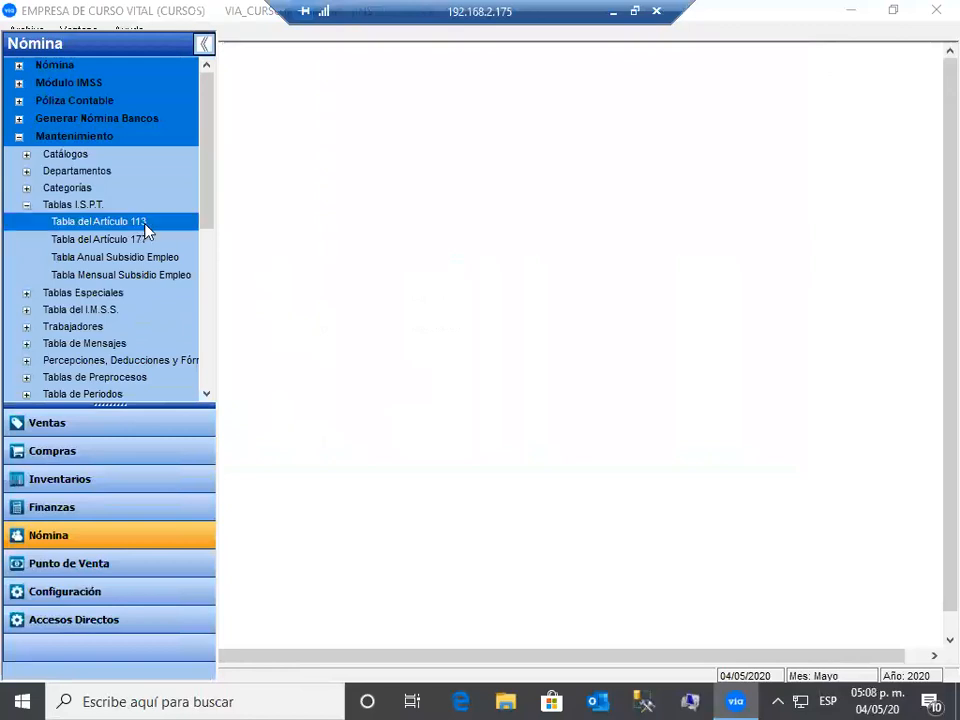
click(128, 276)
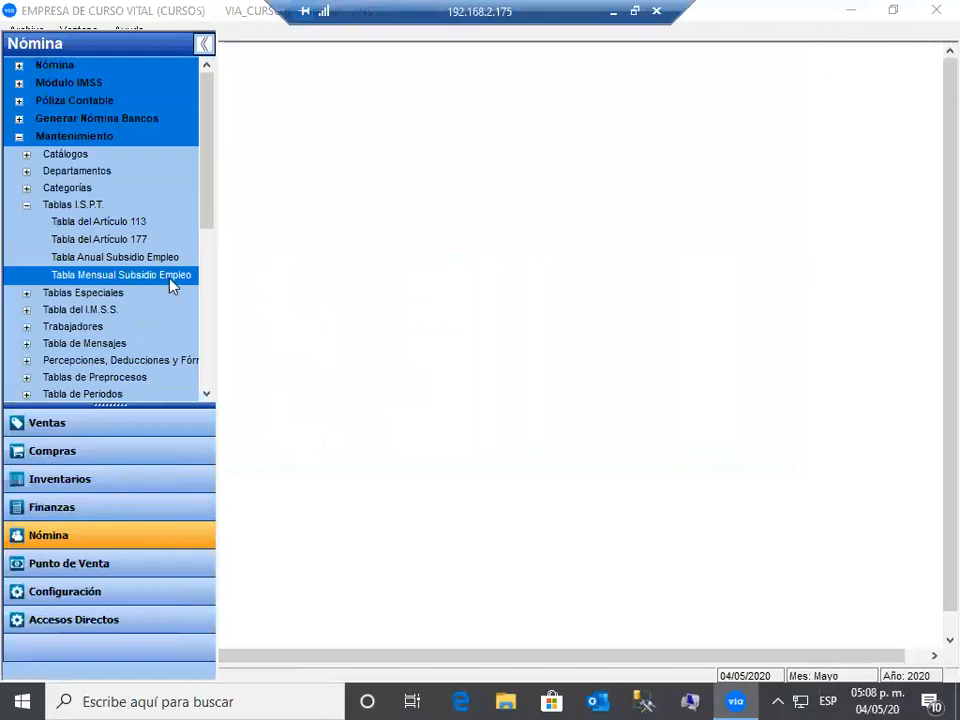
double_click(150, 222)
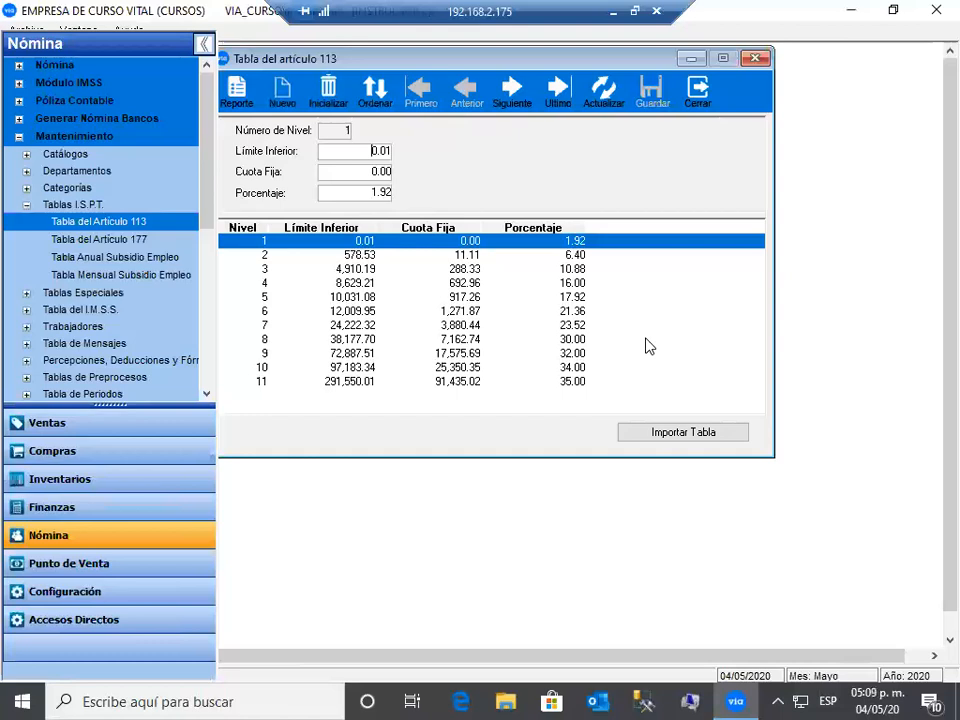
click(700, 95)
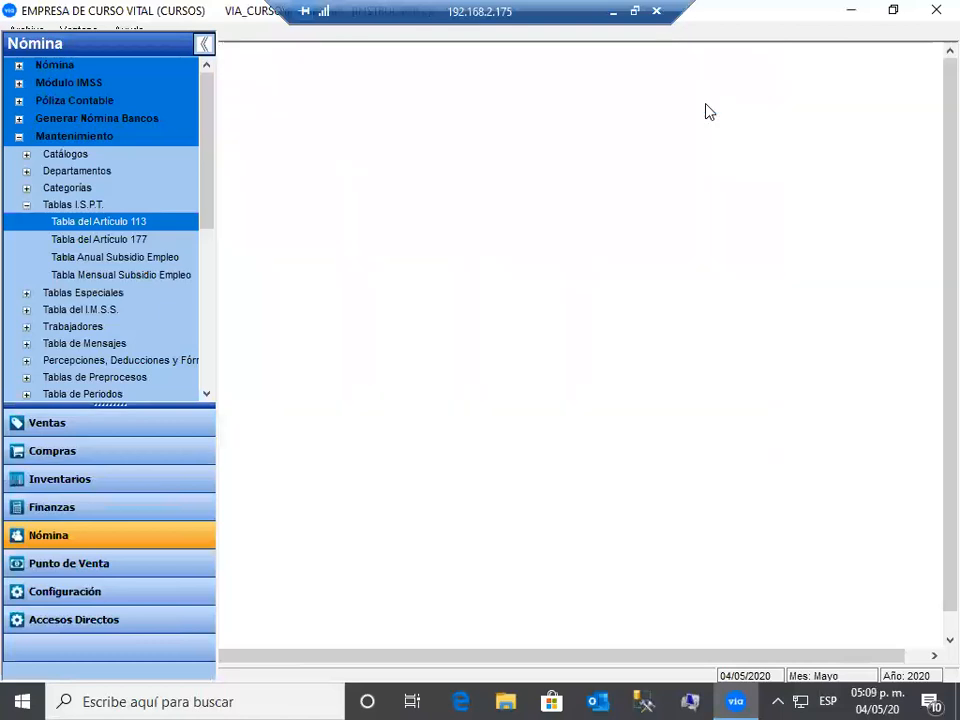
click(143, 281)
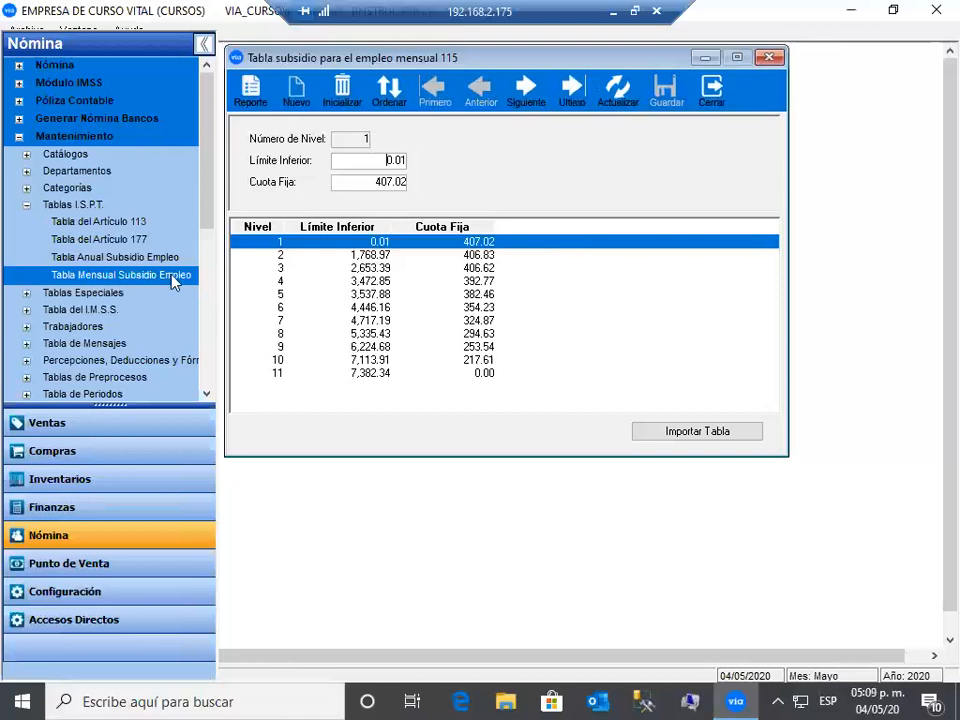
key(Escape)
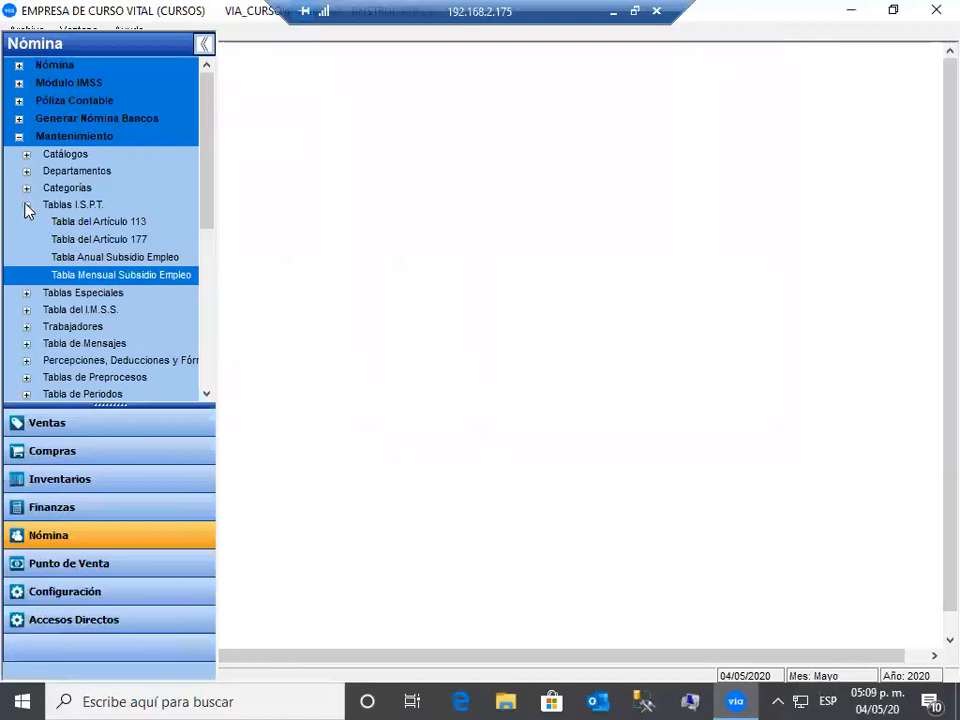
- Review the IMSS Cuotas Obrero and Cuotas Patron contribution tables, then close them
click(26, 205)
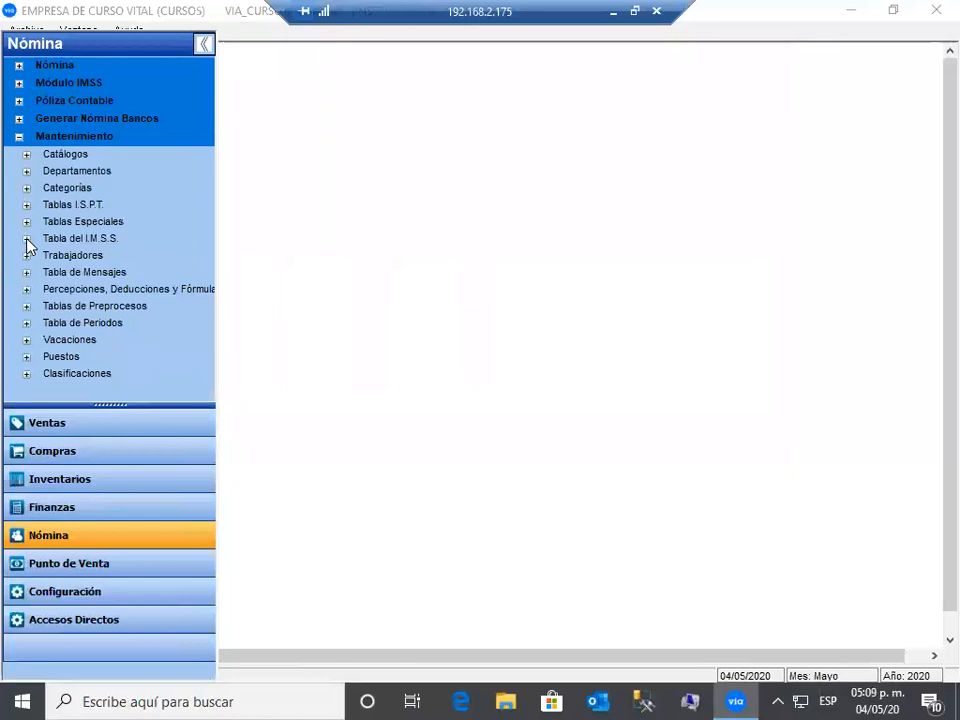
double_click(113, 241)
double_click(114, 256)
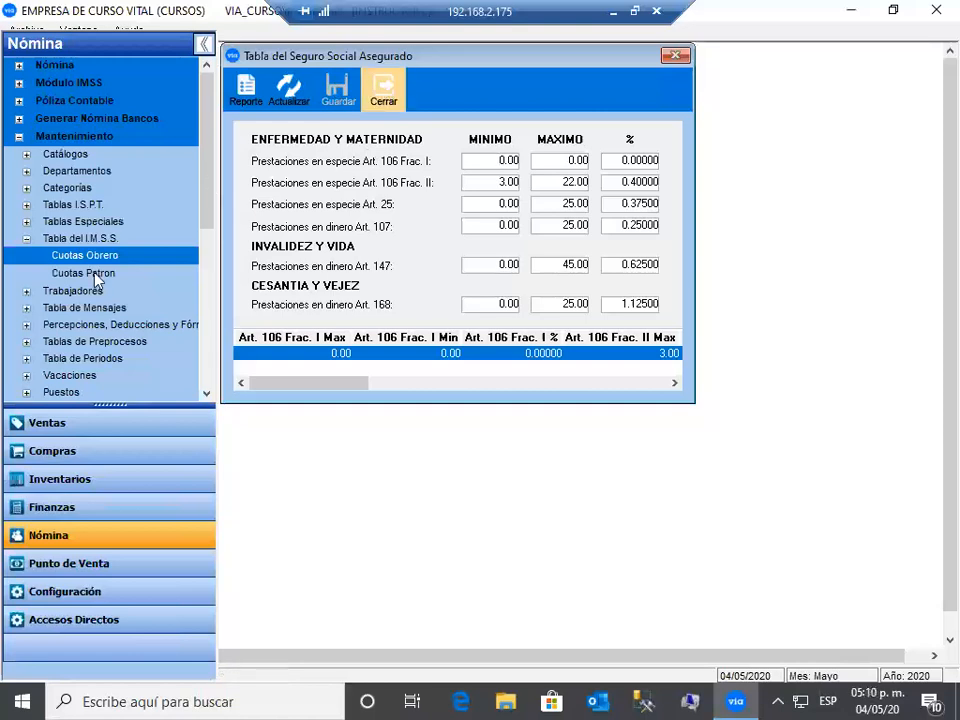
click(383, 91)
double_click(84, 273)
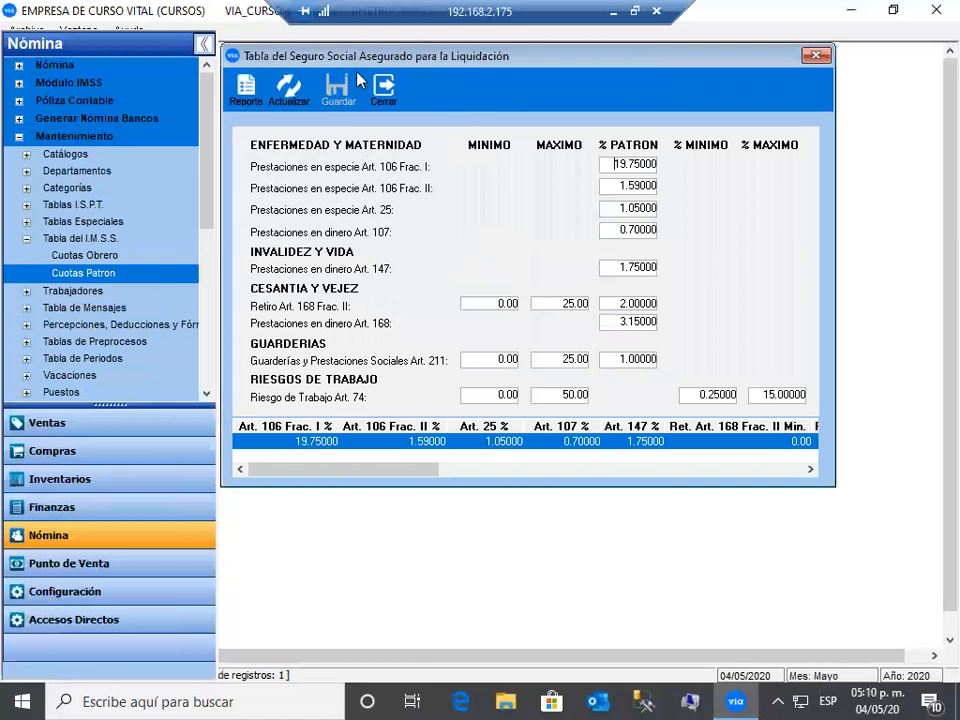
click(386, 86)
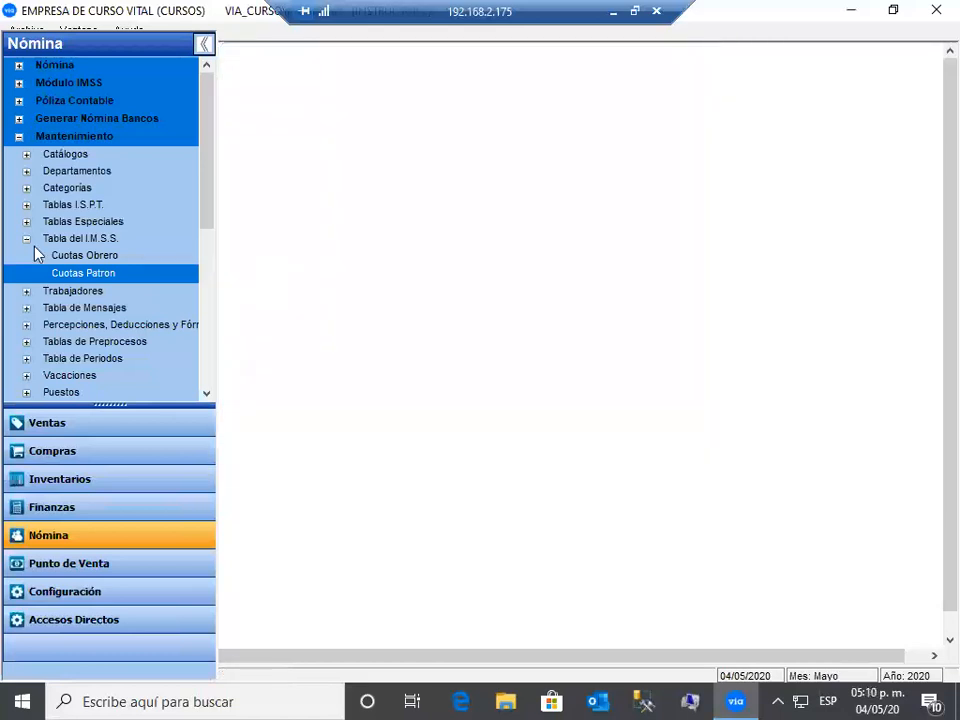
- Review the Por Departamento messages table, with entries like ADMO 'EXCELENTE!!!', then collapse the message tables
click(25, 245)
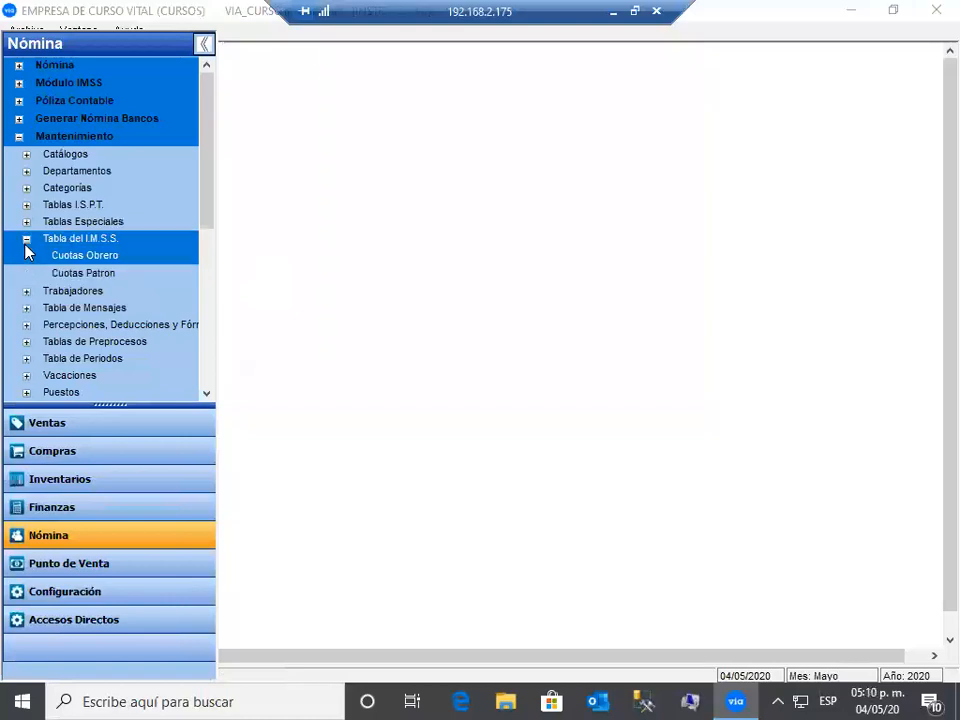
click(26, 240)
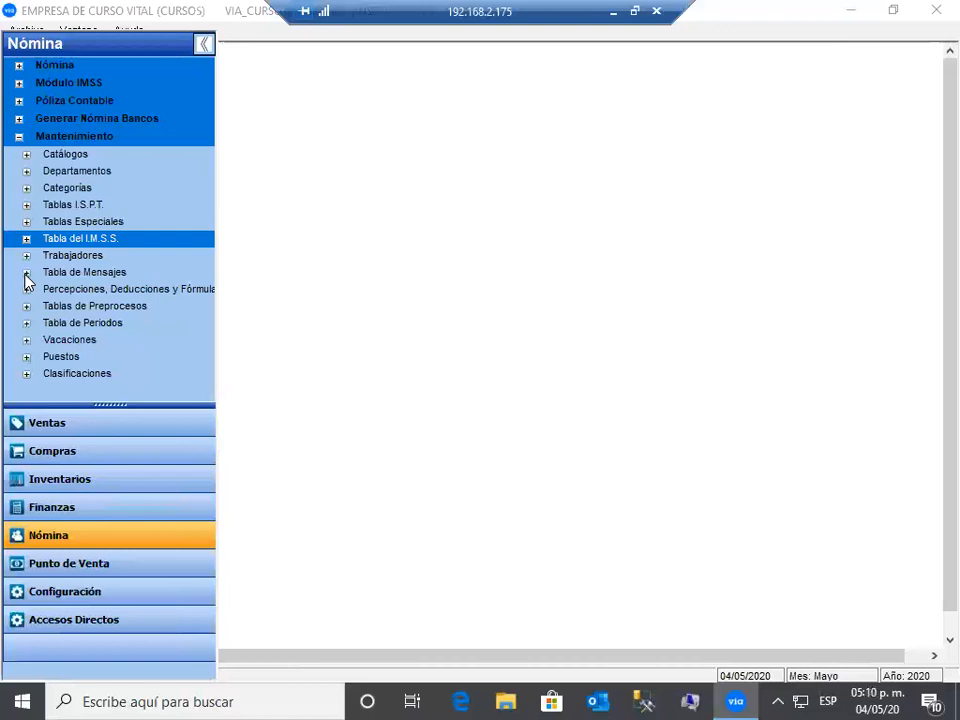
click(26, 273)
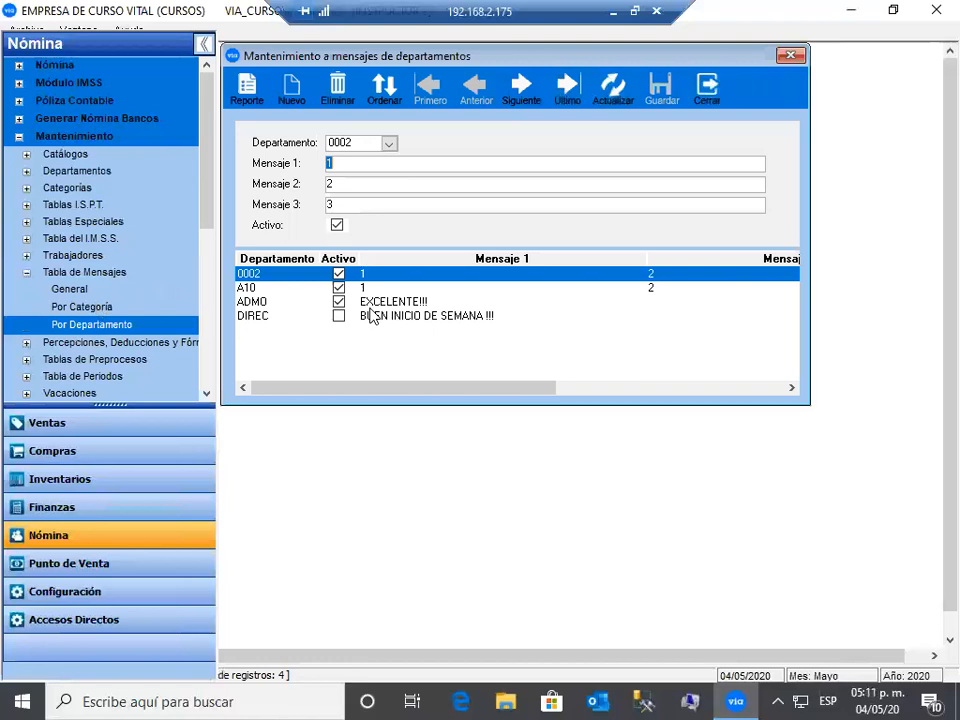
click(717, 97)
click(26, 273)
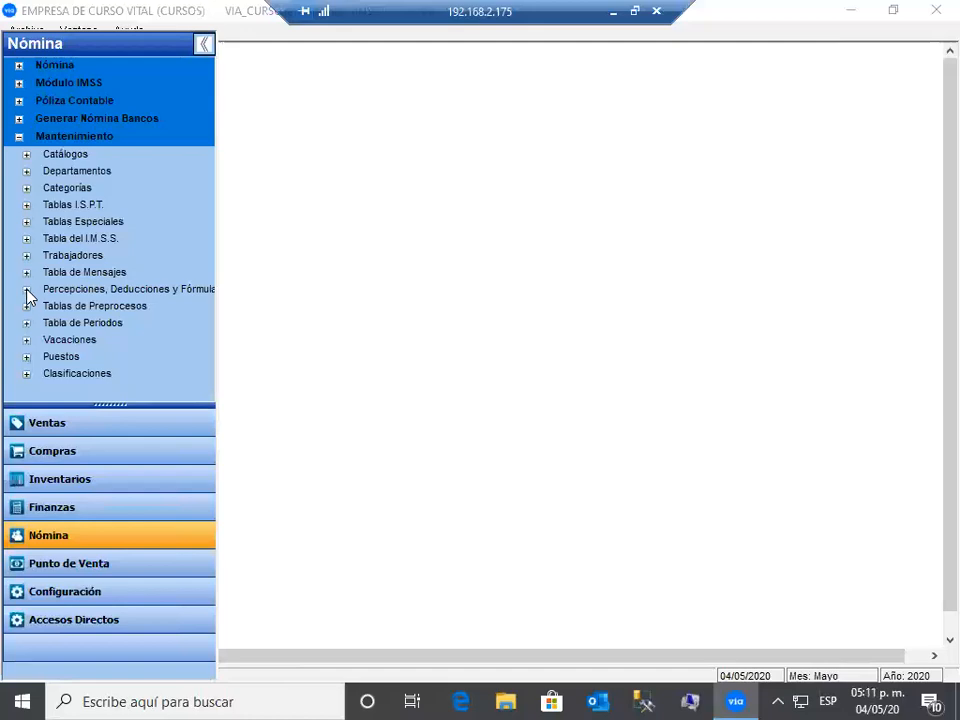
click(27, 308)
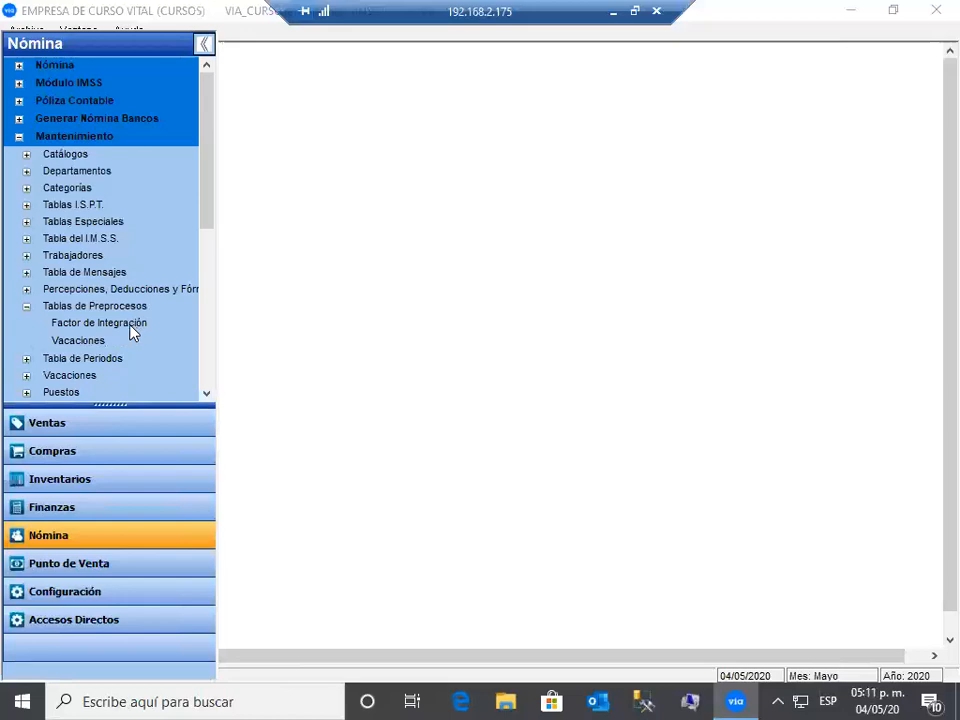
- Open the Factor de Integración table by seniority, review its values, and close it
click(130, 328)
key(Down)
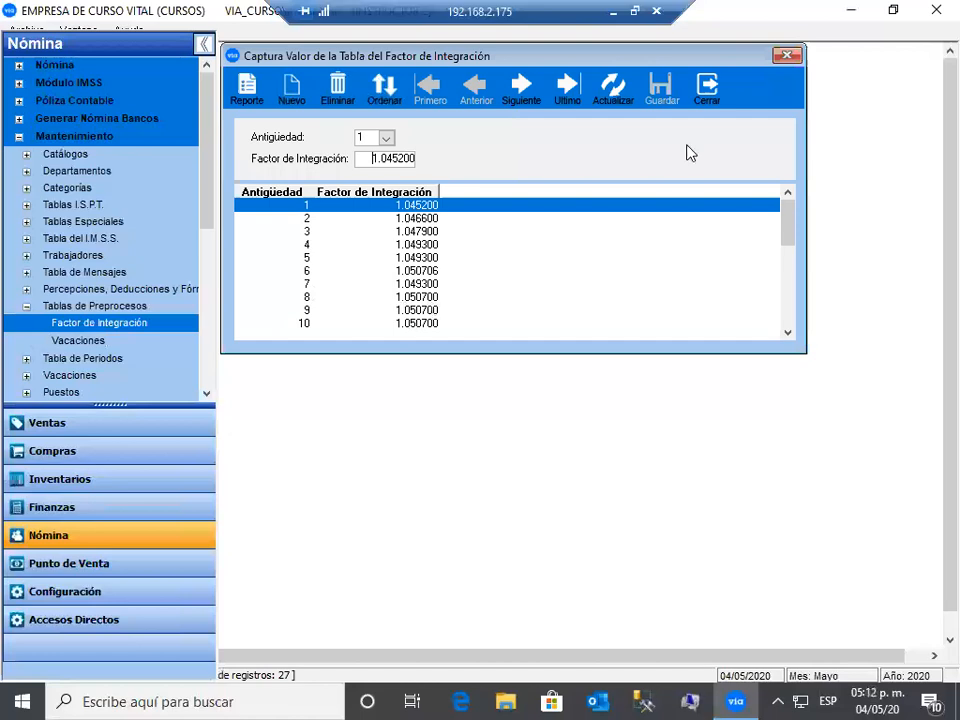
click(717, 111)
- Review the vacation days table through 23 years (20 days), then list the payroll period tables
click(93, 341)
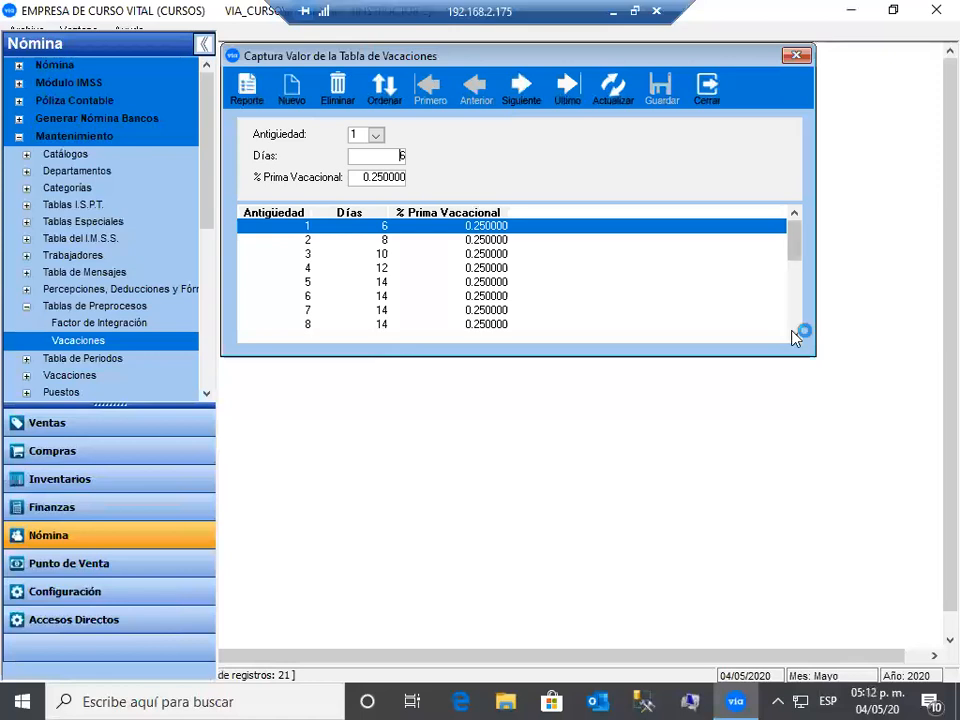
scroll(793, 338, down, 4)
scroll(302, 78, down, 5)
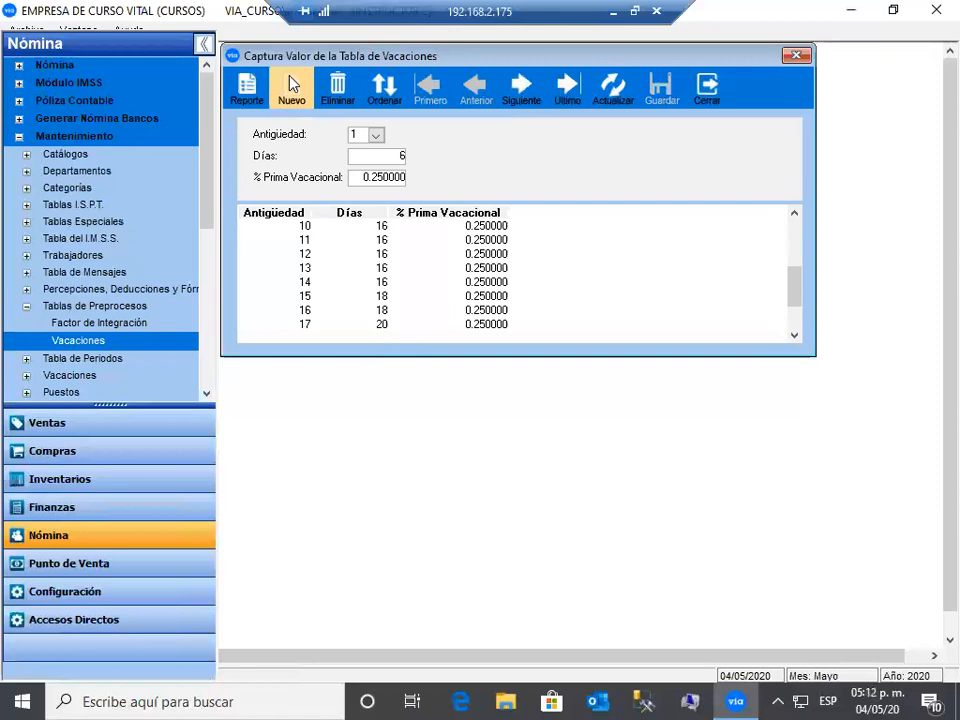
click(291, 84)
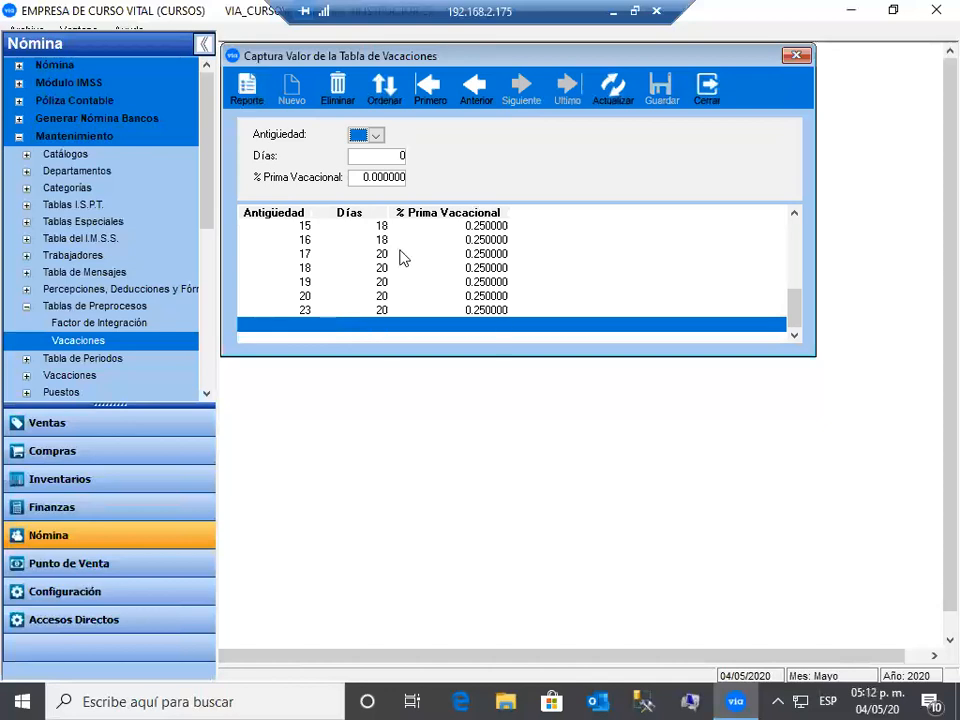
click(26, 306)
click(26, 324)
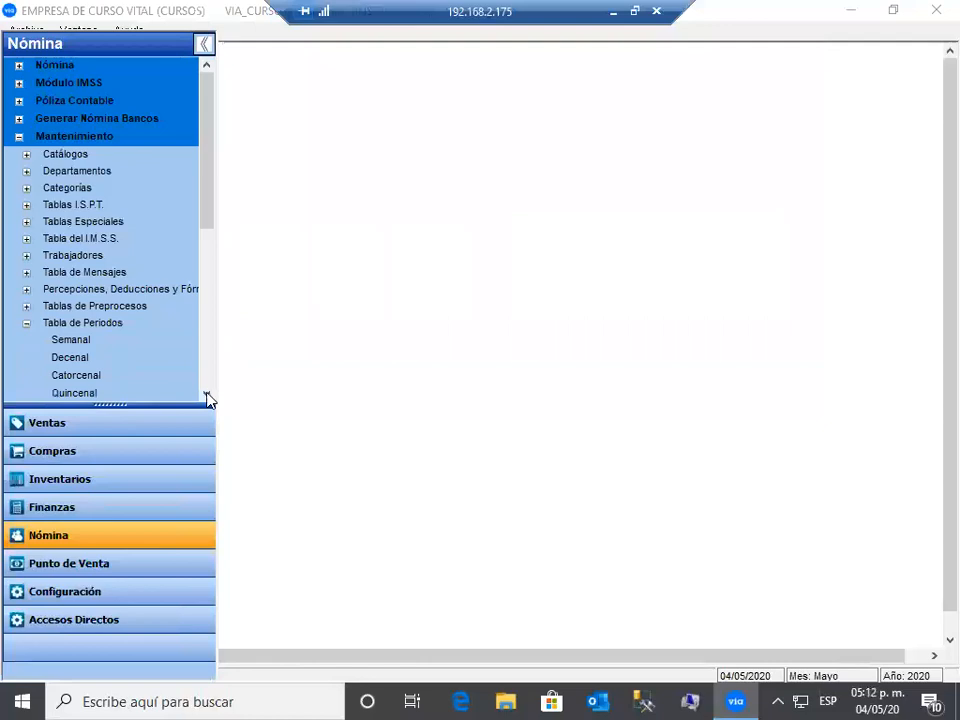
scroll(83, 278, down, 2)
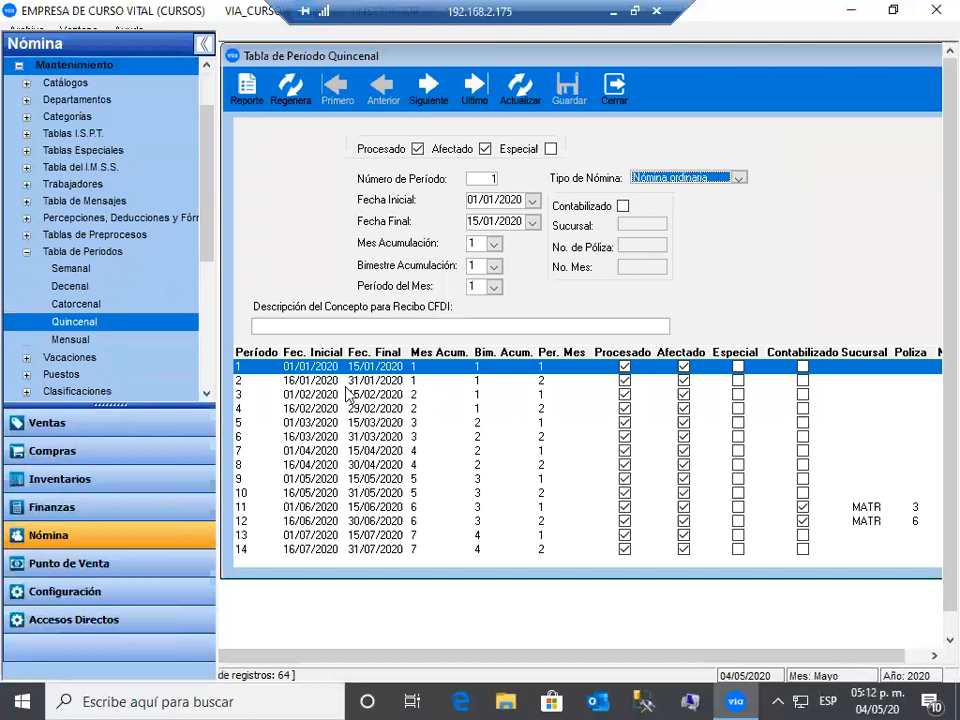
click(277, 524)
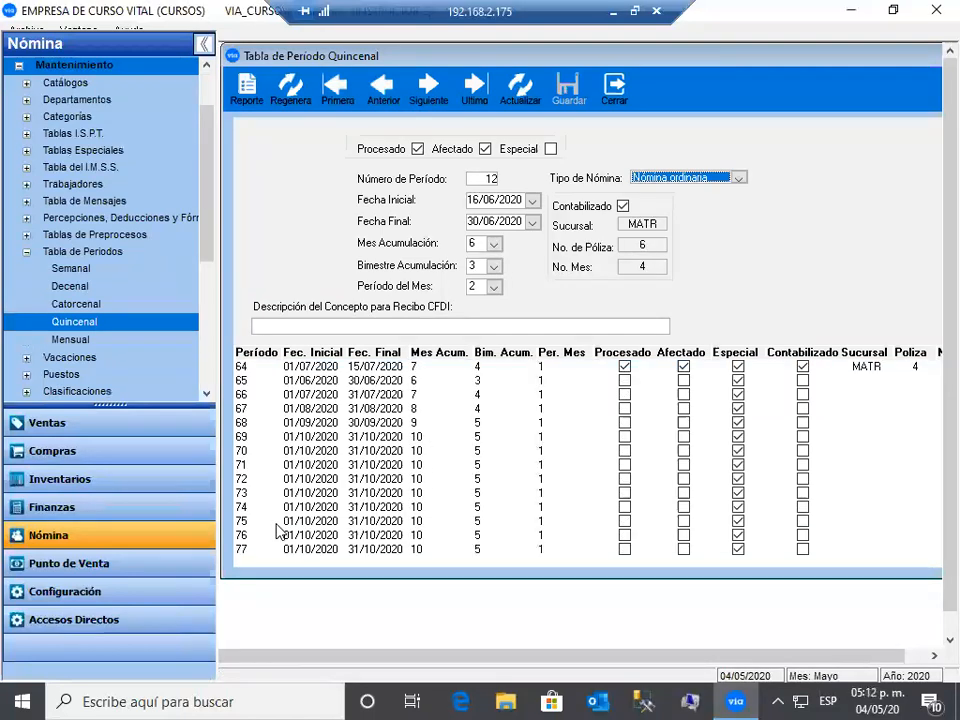
scroll(277, 530, up, 5)
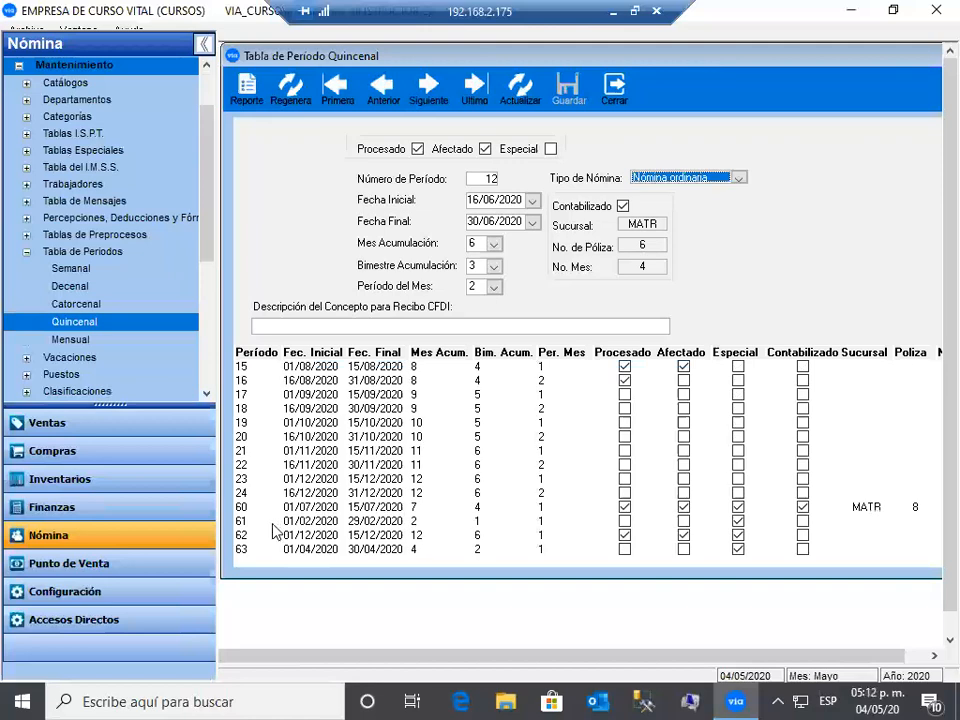
scroll(277, 530, up, 5)
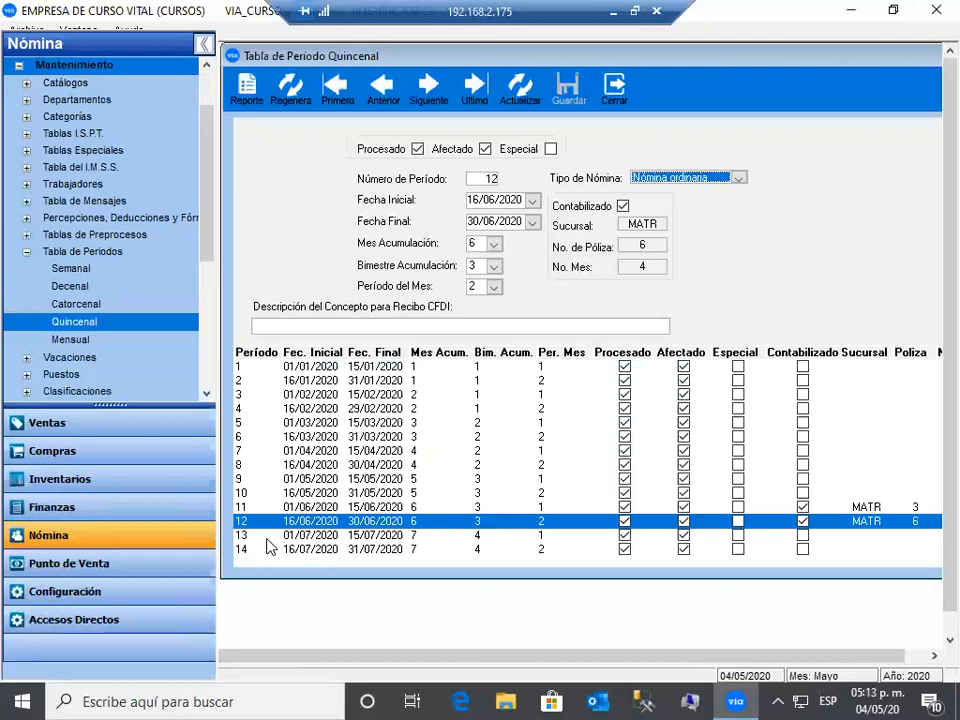
click(268, 538)
scroll(268, 545, down, 5)
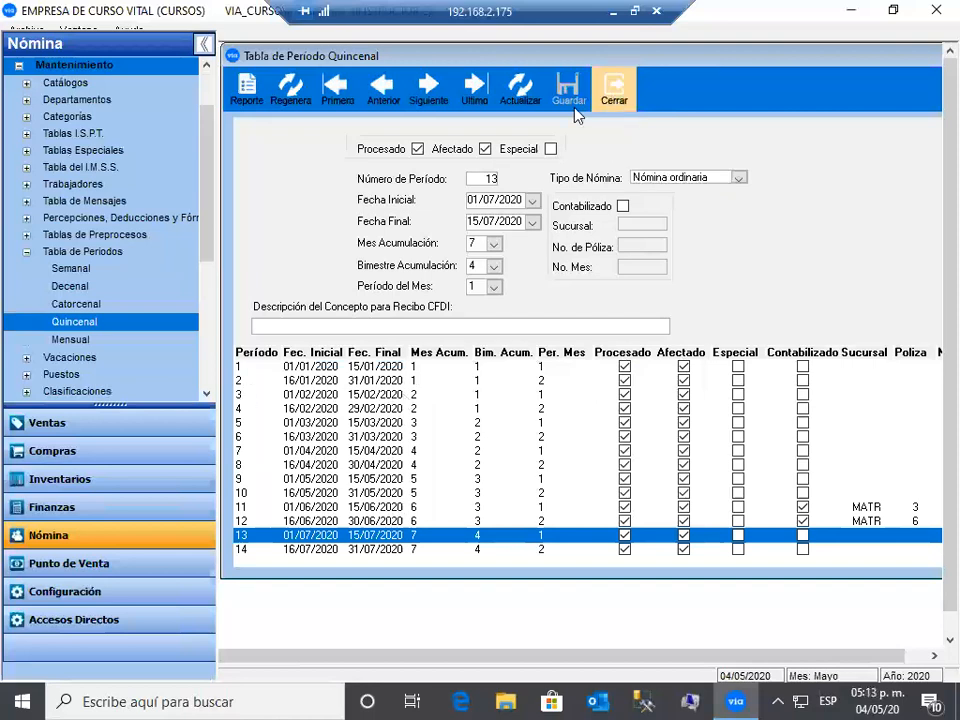
click(614, 88)
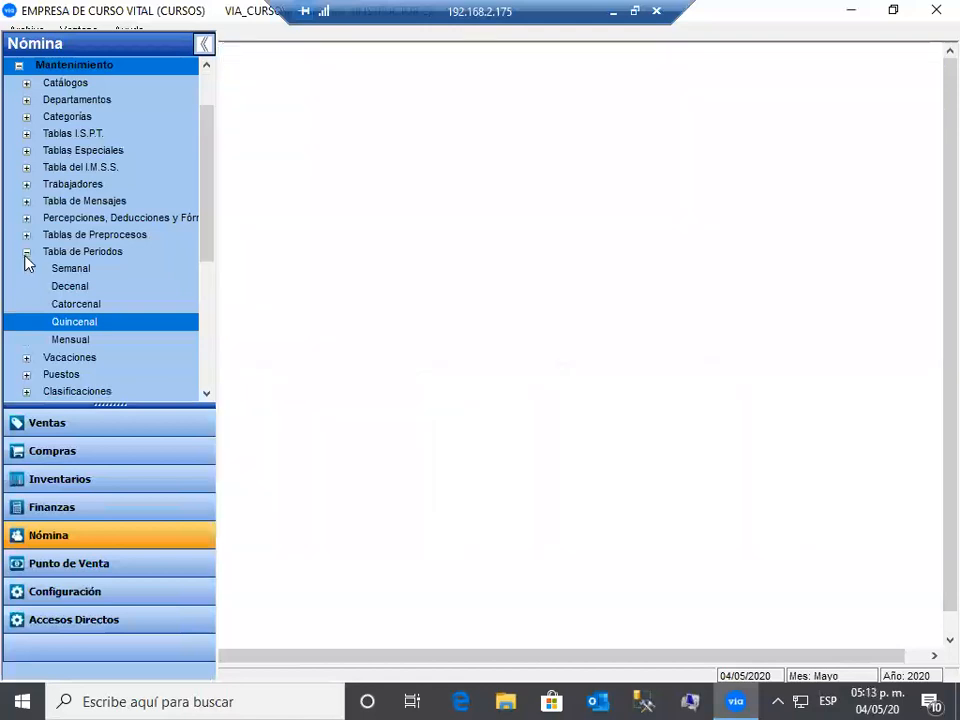
- Expand the Vacaciones options and check workers' hire dates and vacation days in Saldo de Vacaciones
click(26, 253)
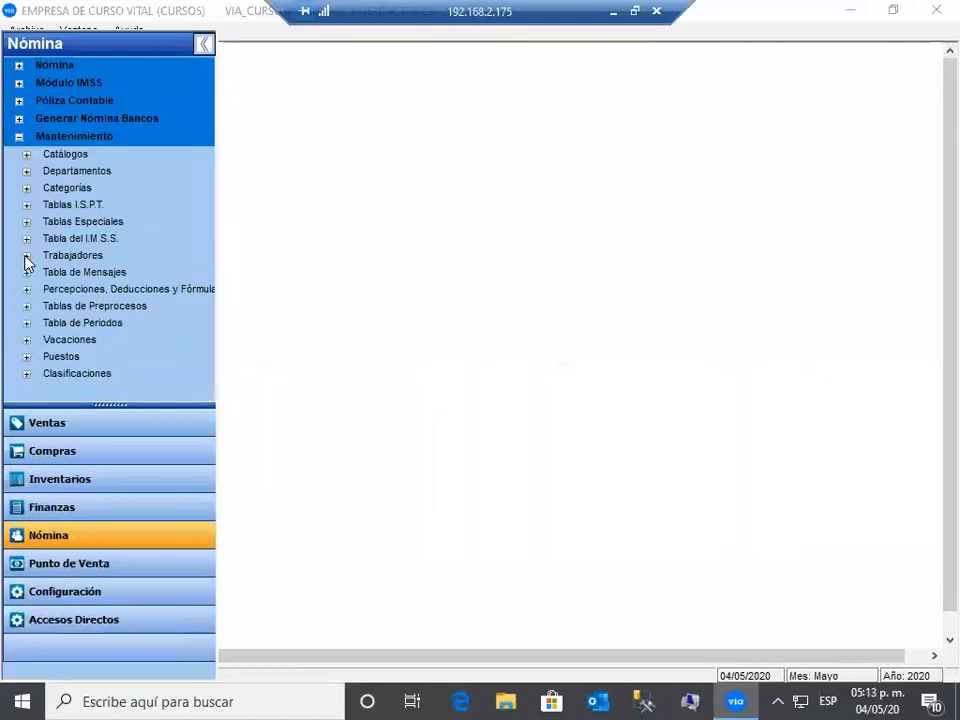
click(26, 340)
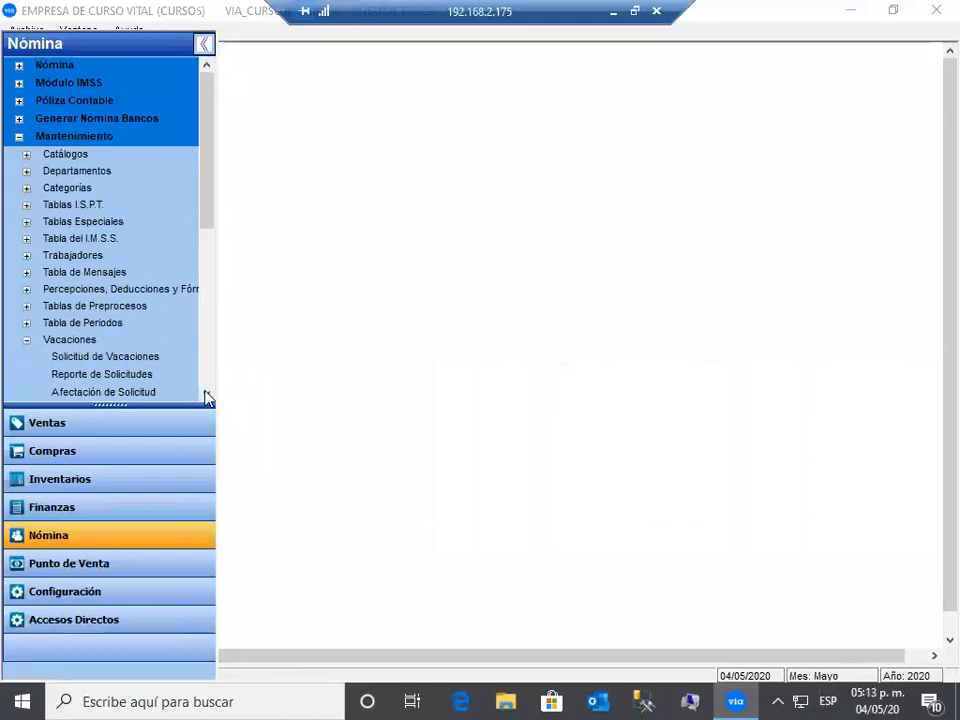
scroll(206, 394, down, 2)
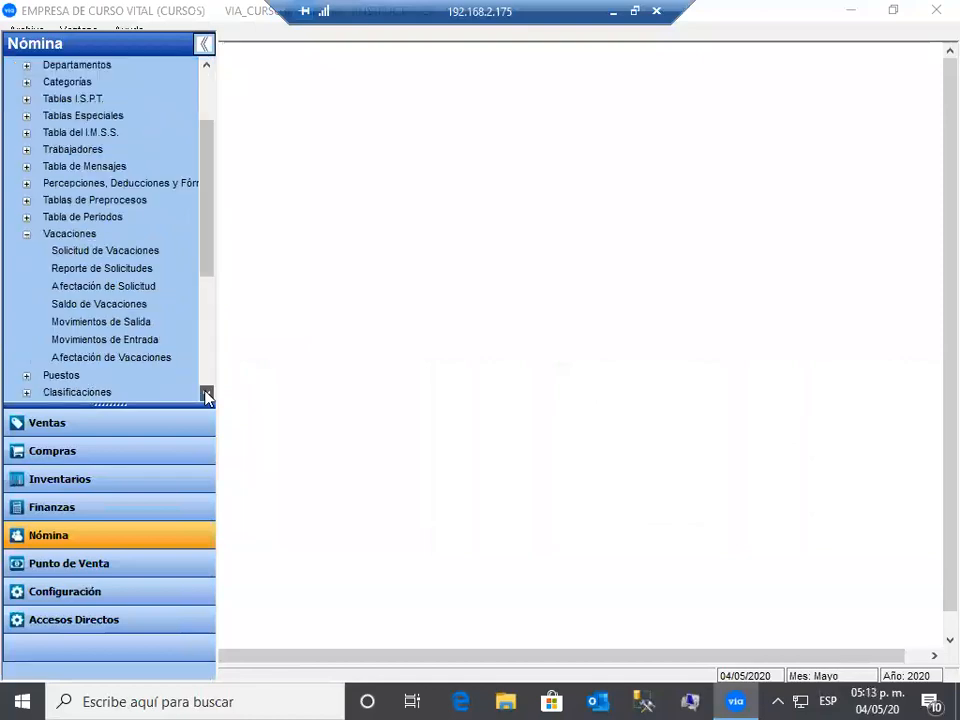
scroll(135, 262, down, 1)
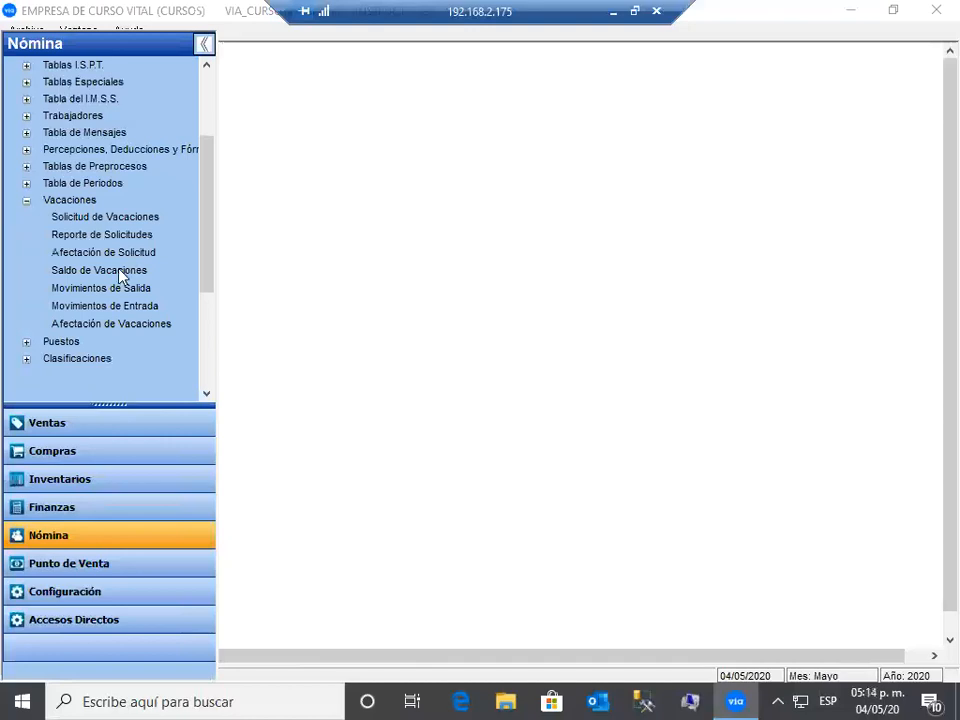
click(130, 271)
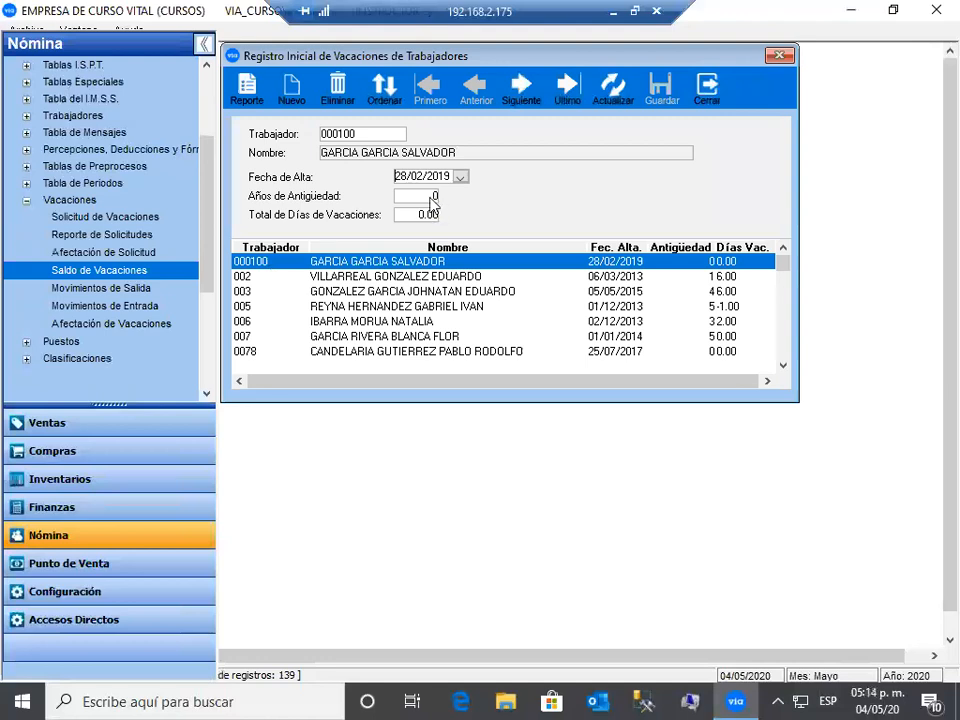
click(386, 277)
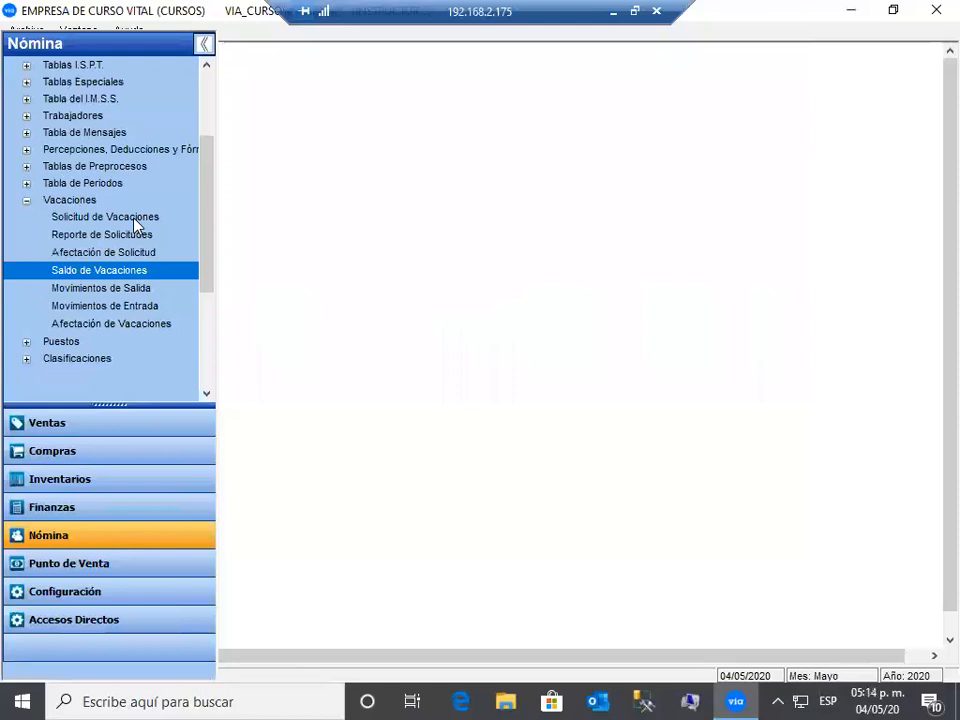
double_click(156, 219)
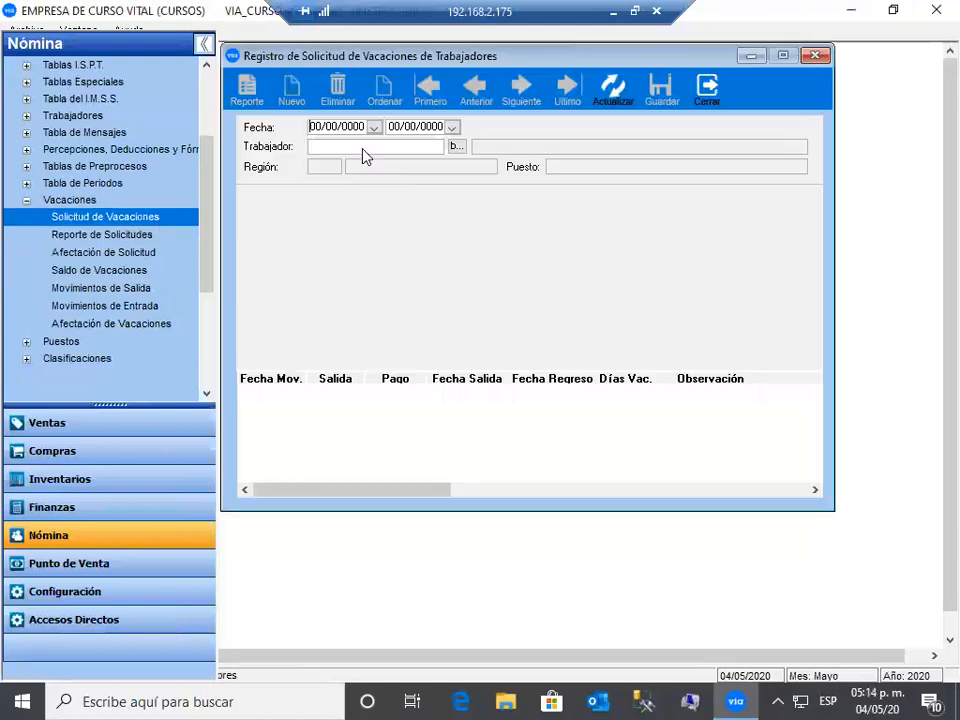
click(364, 148)
text(0080)
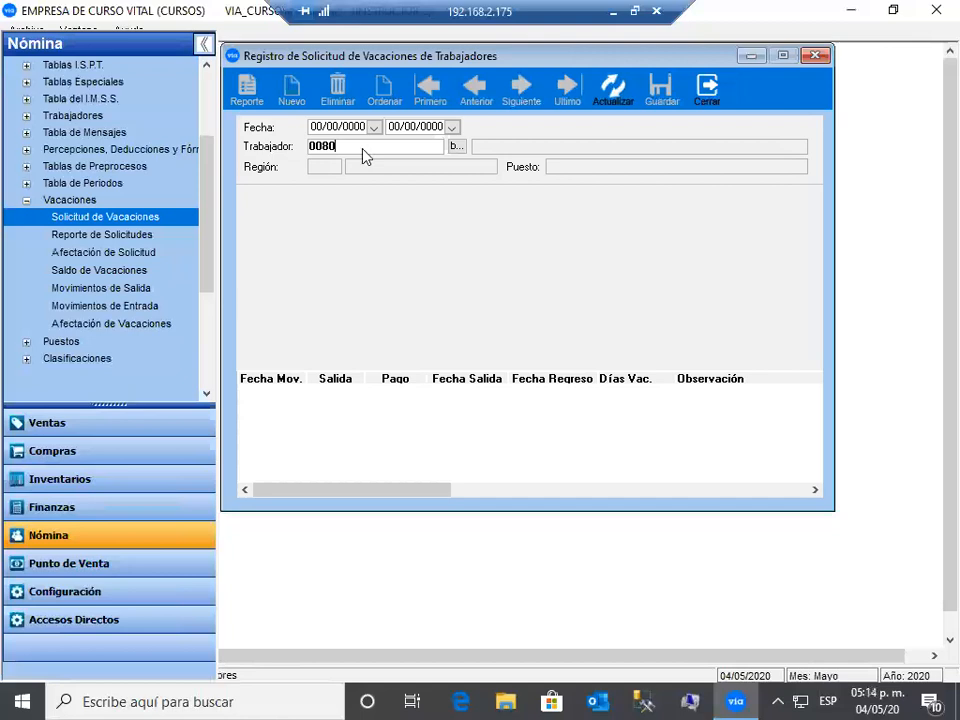
key(Return)
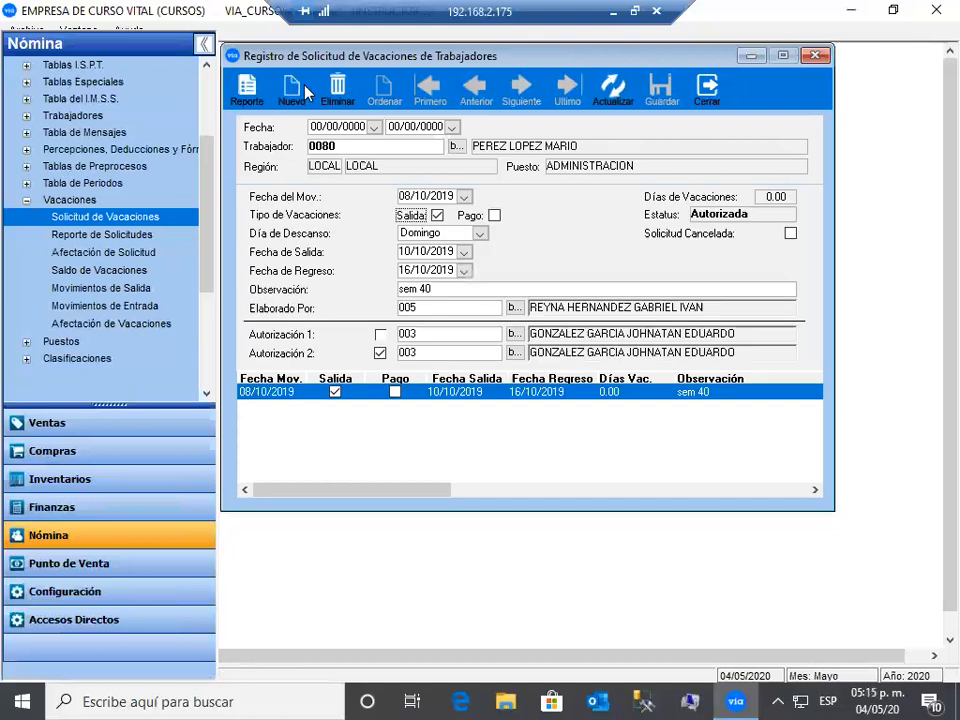
click(305, 92)
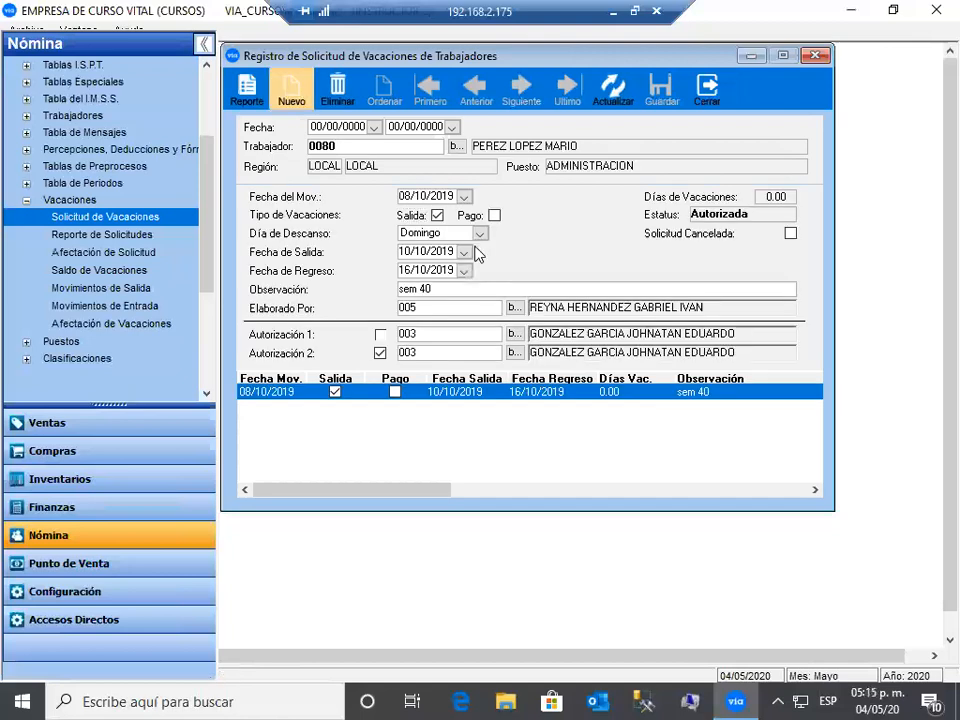
click(439, 217)
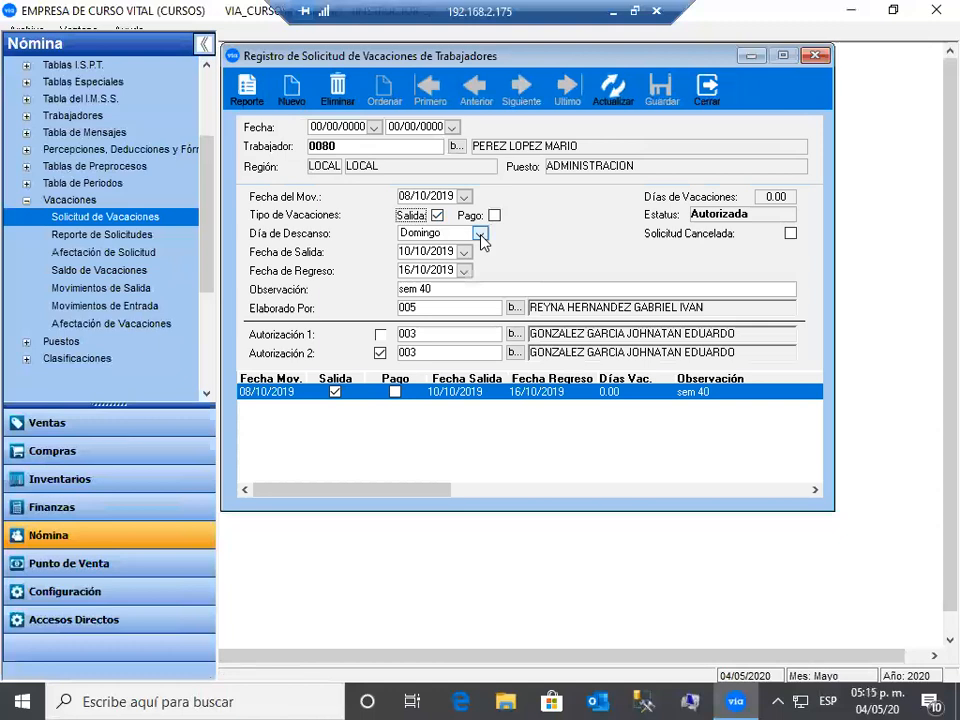
click(481, 236)
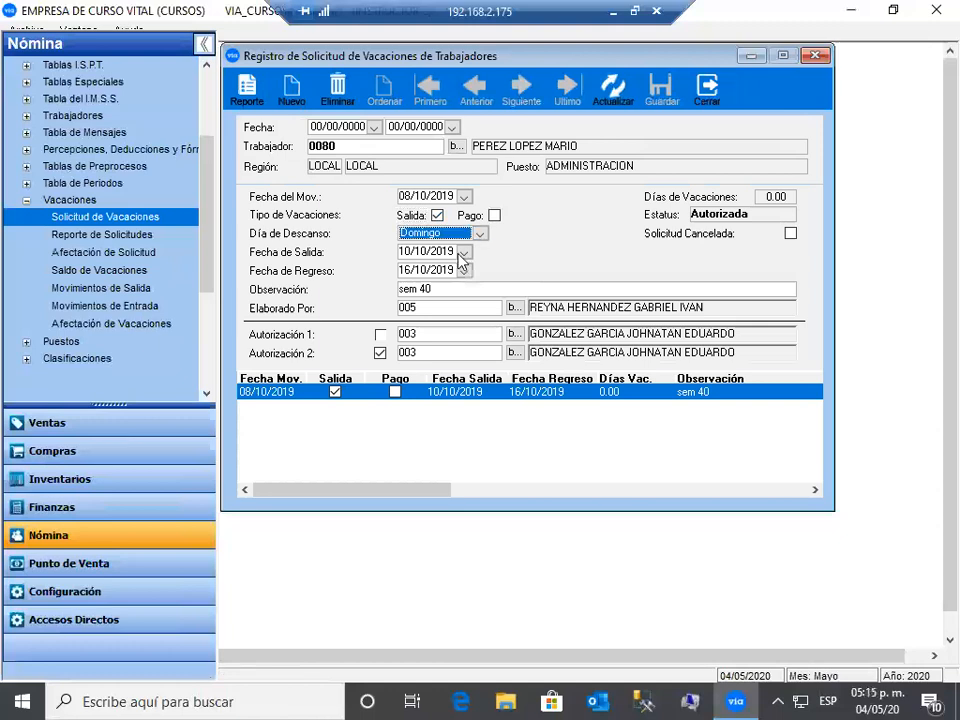
click(464, 252)
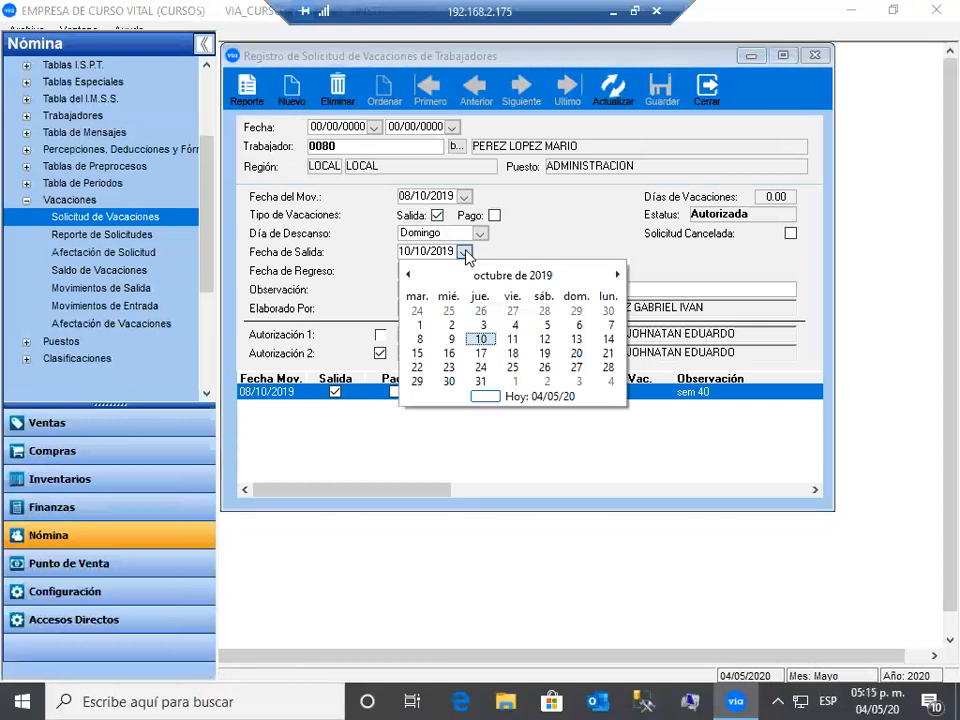
click(464, 252)
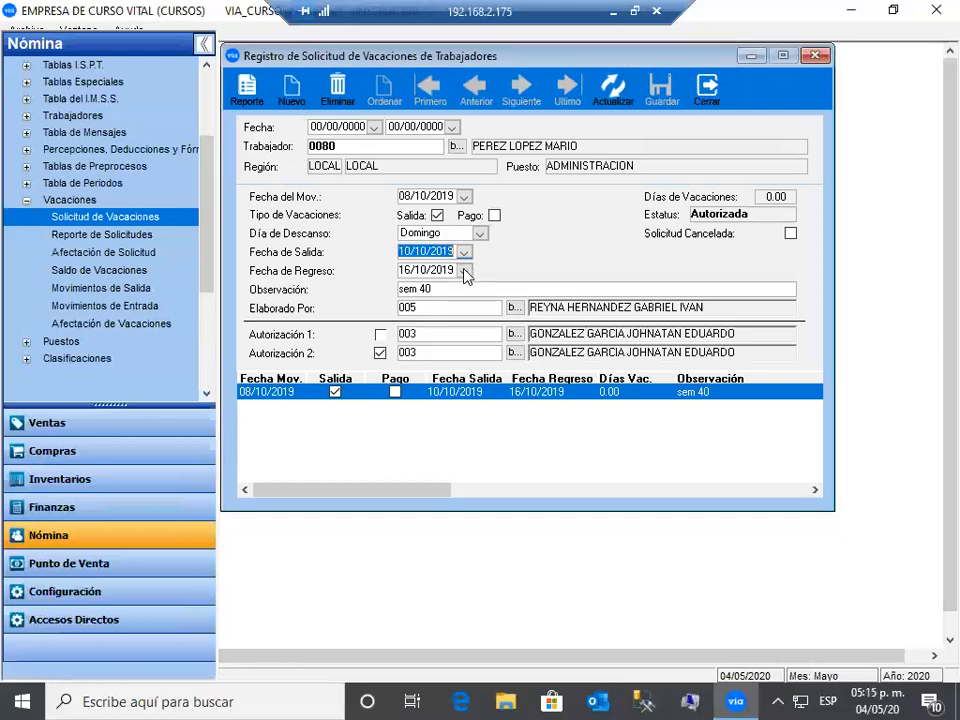
click(464, 271)
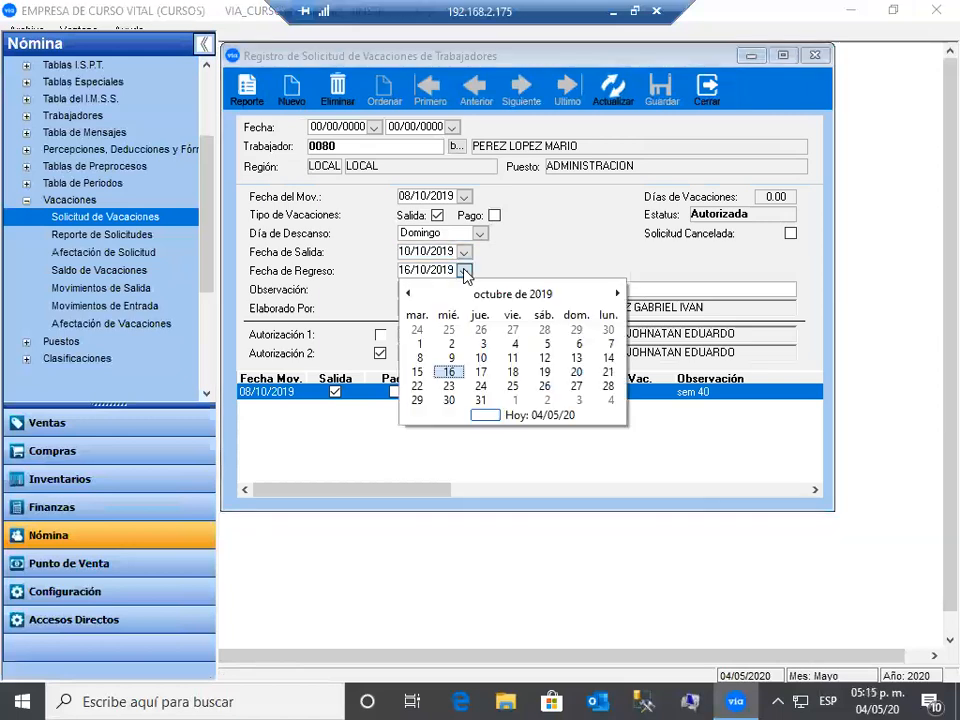
click(464, 272)
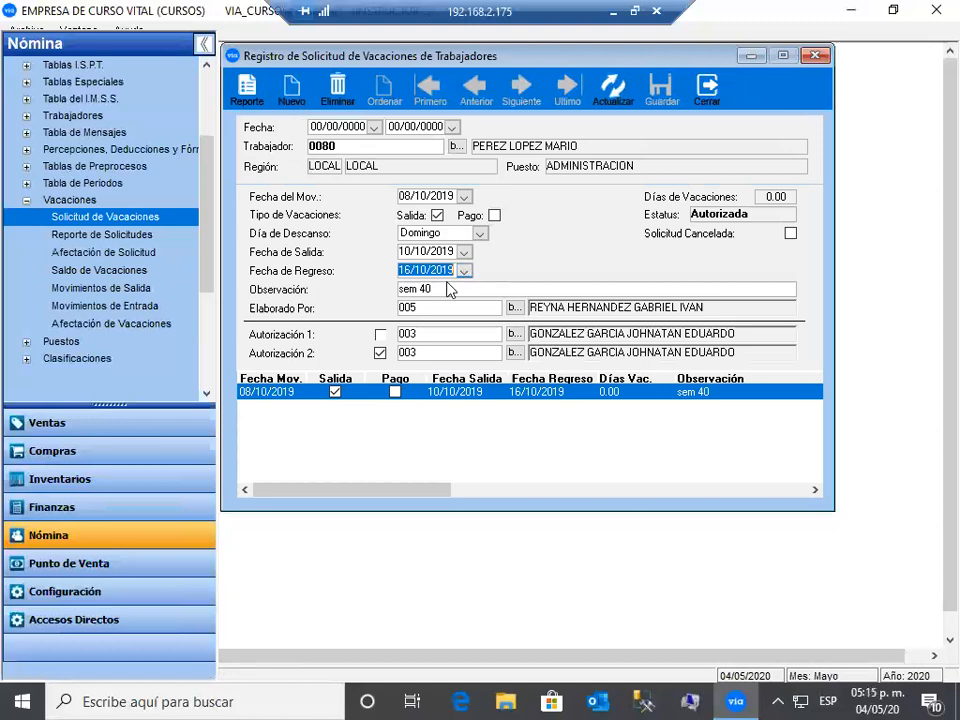
key(Tab)
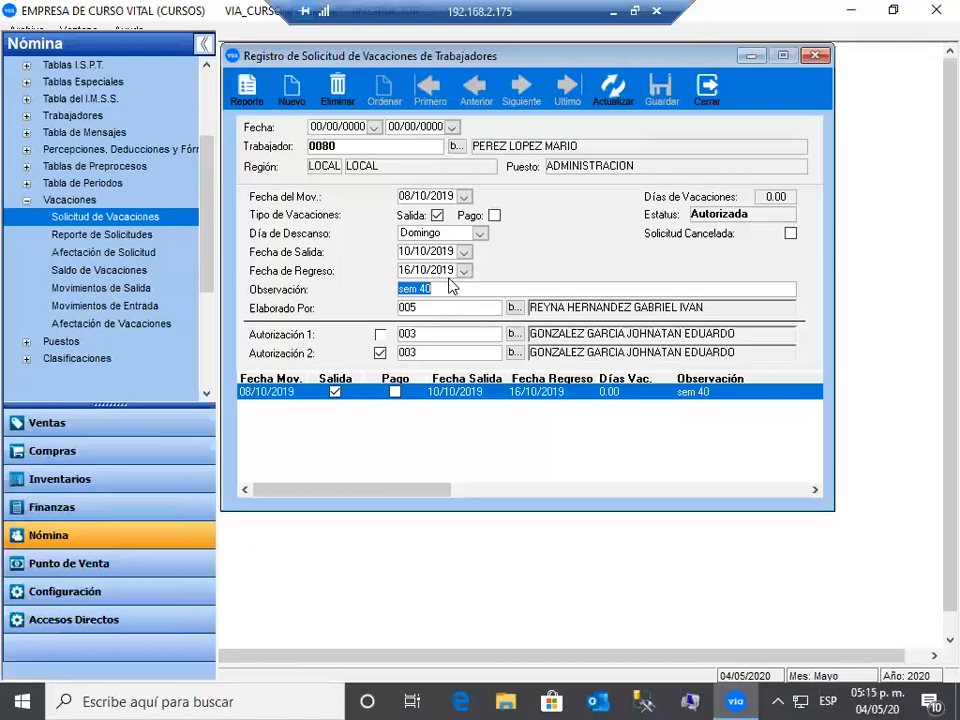
click(712, 90)
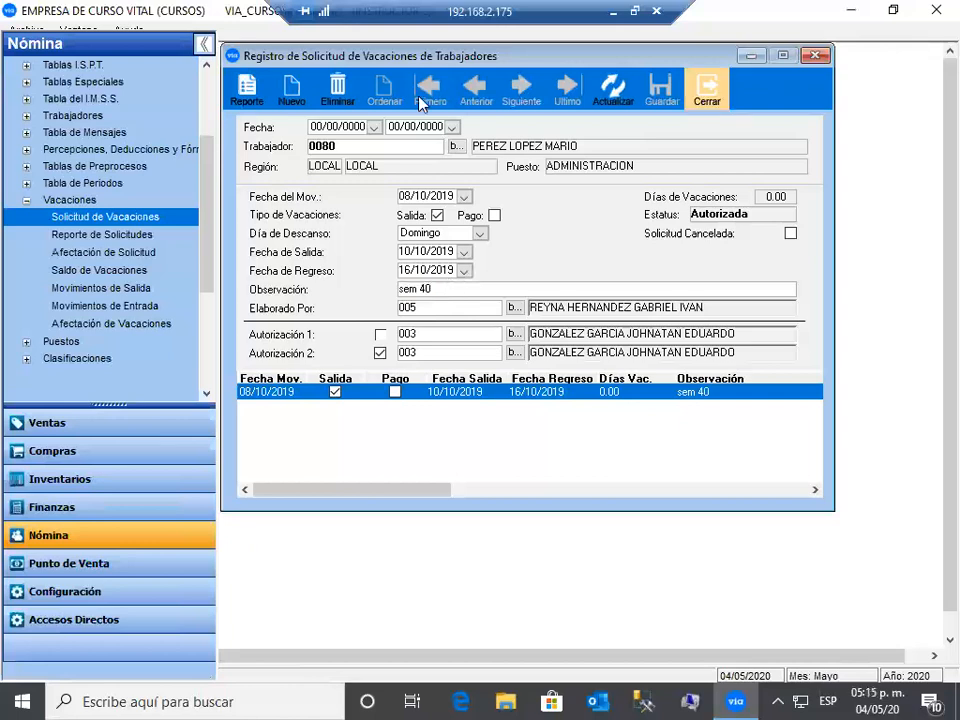
click(613, 90)
click(709, 92)
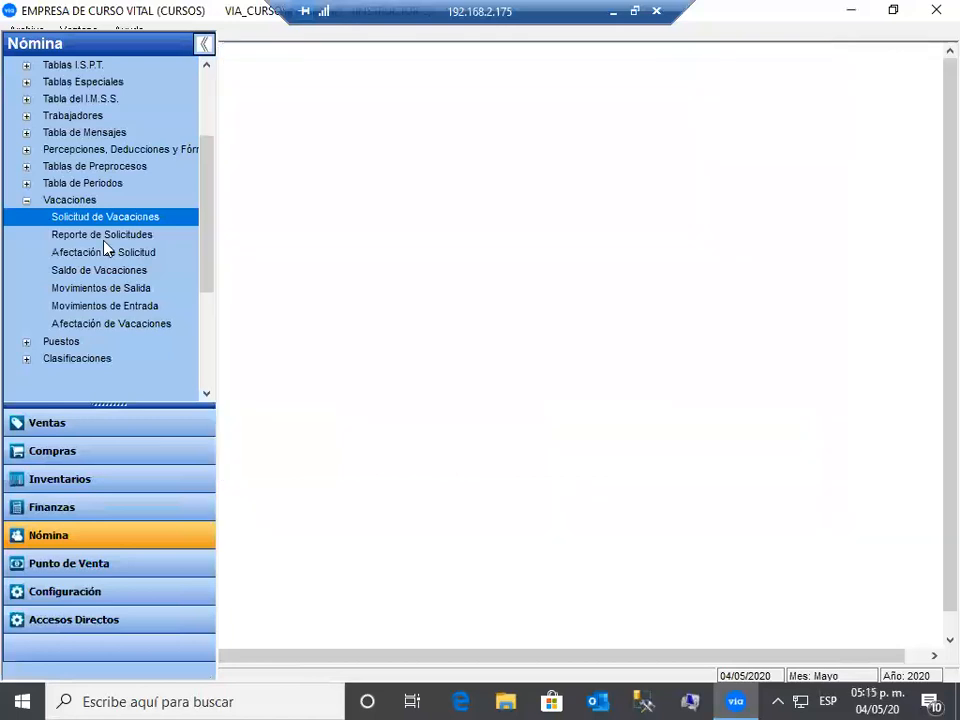
click(105, 236)
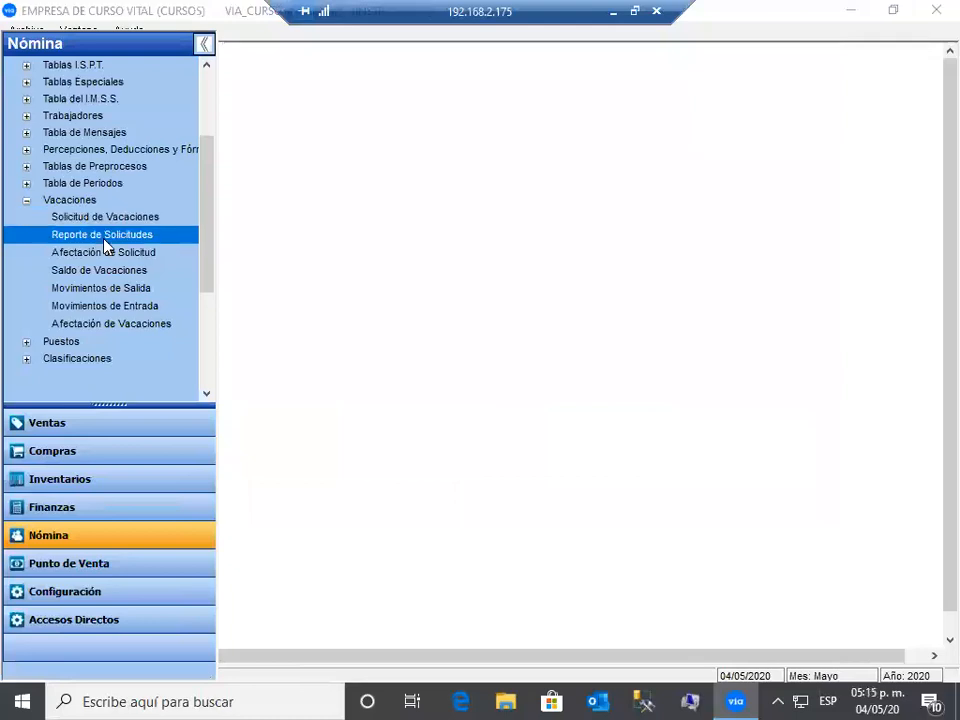
click(140, 257)
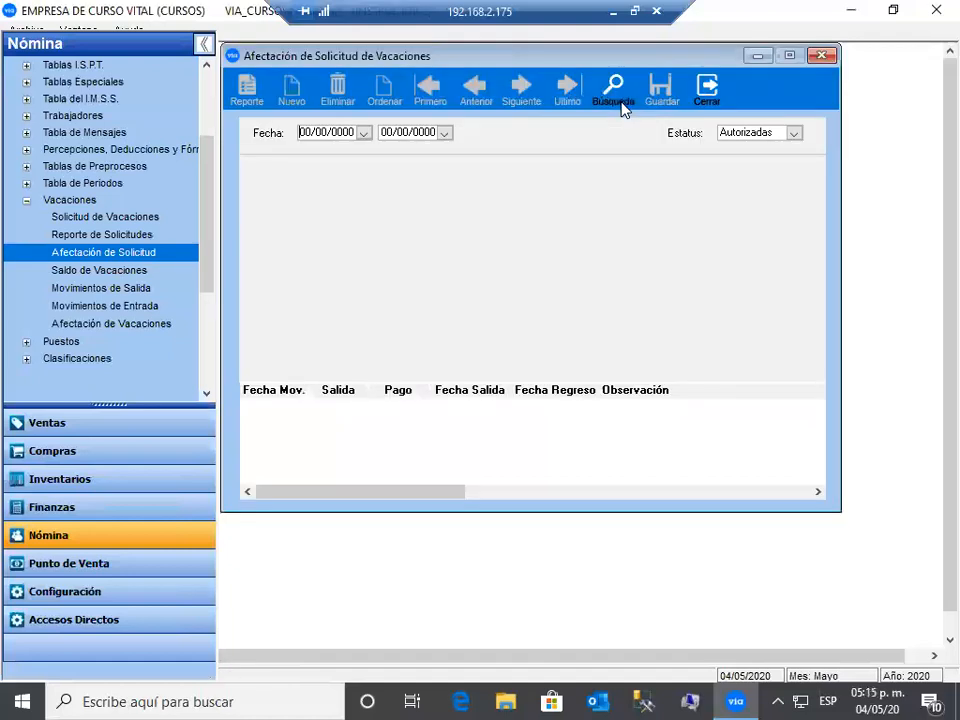
click(620, 104)
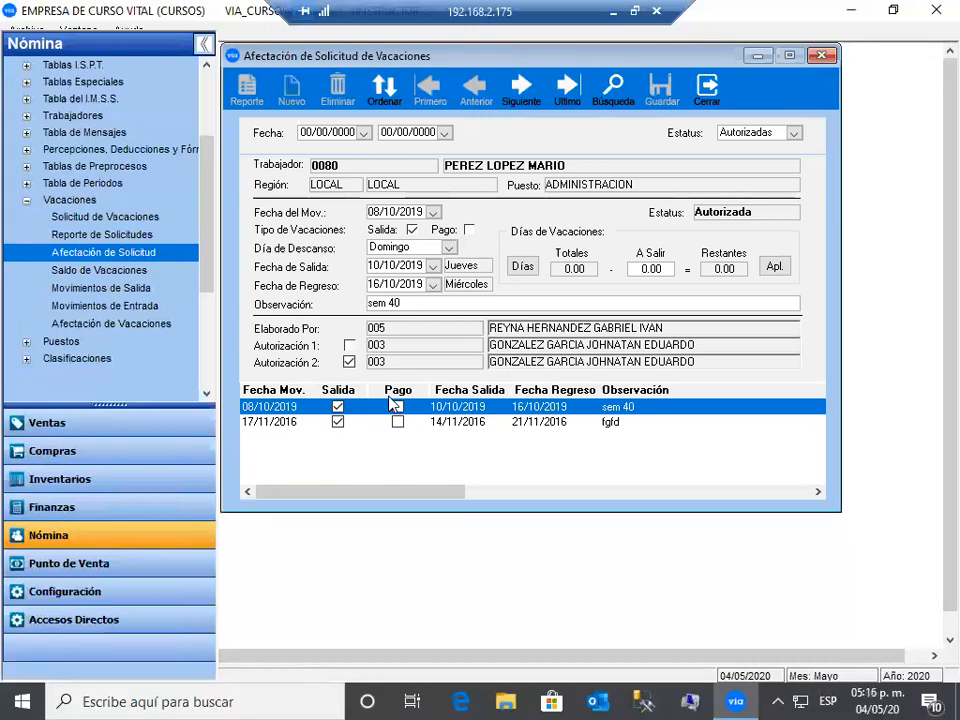
click(349, 360)
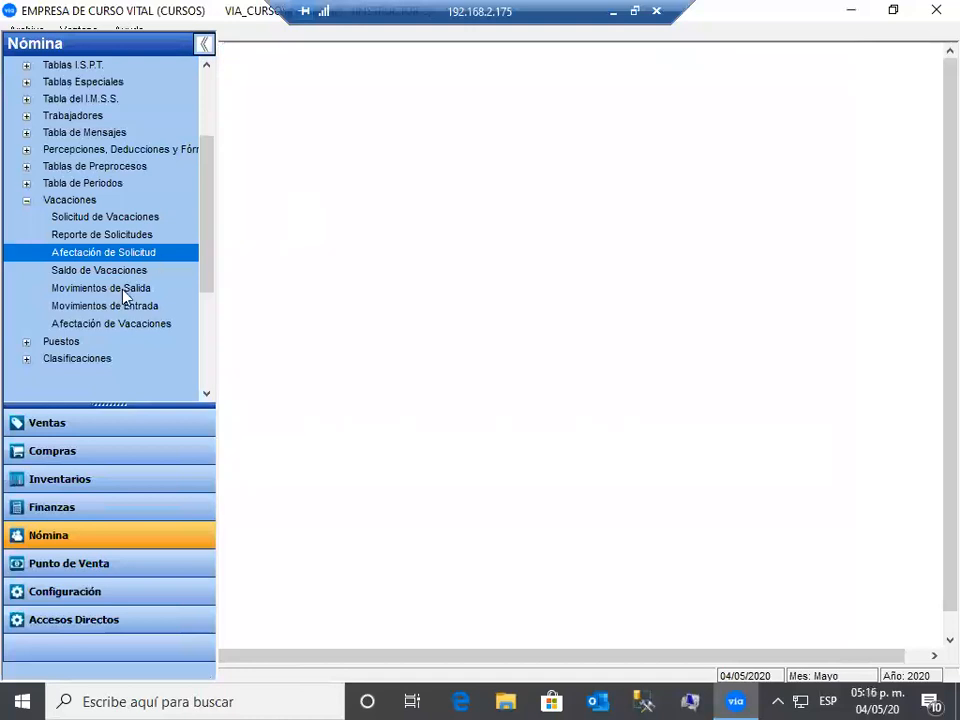
- Look up the worker's vacation exits by employee number: 4.00 of 6.00 days taken, 2.00 left
click(120, 288)
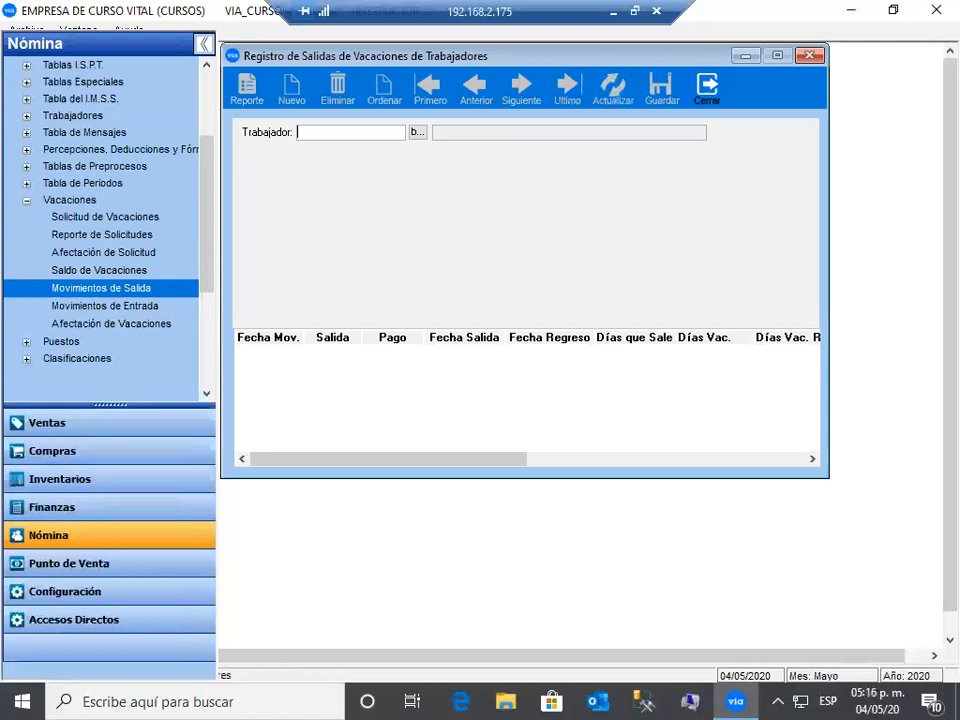
text(0080)
key(Return)
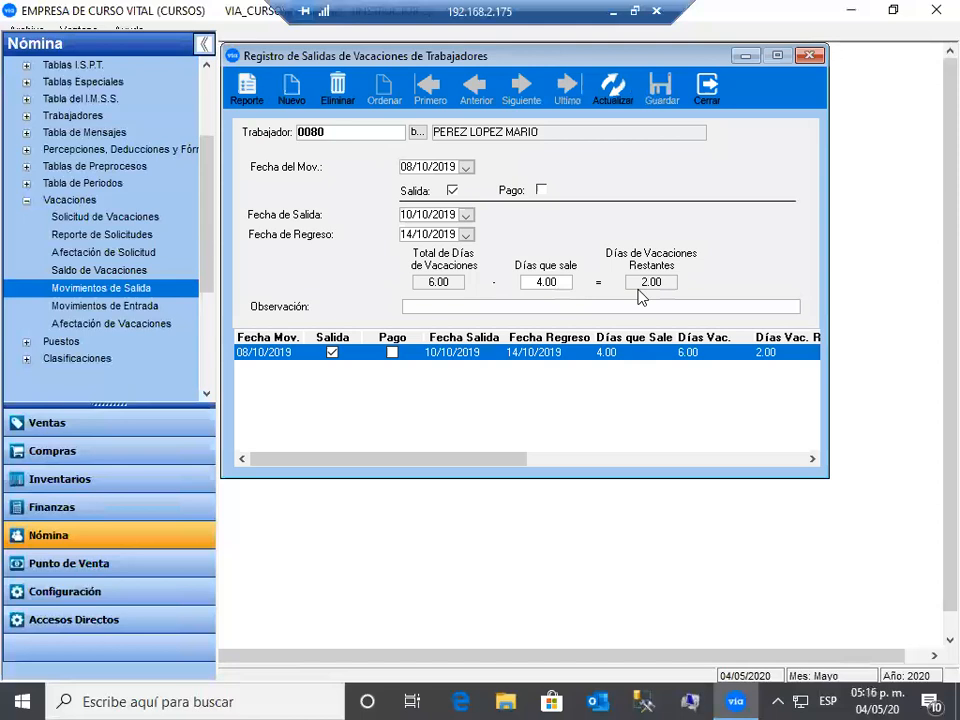
- Preview the Solicitud de Vacaciones printout for the 10/10/2019–14/10/2019 leave, then close it
click(248, 86)
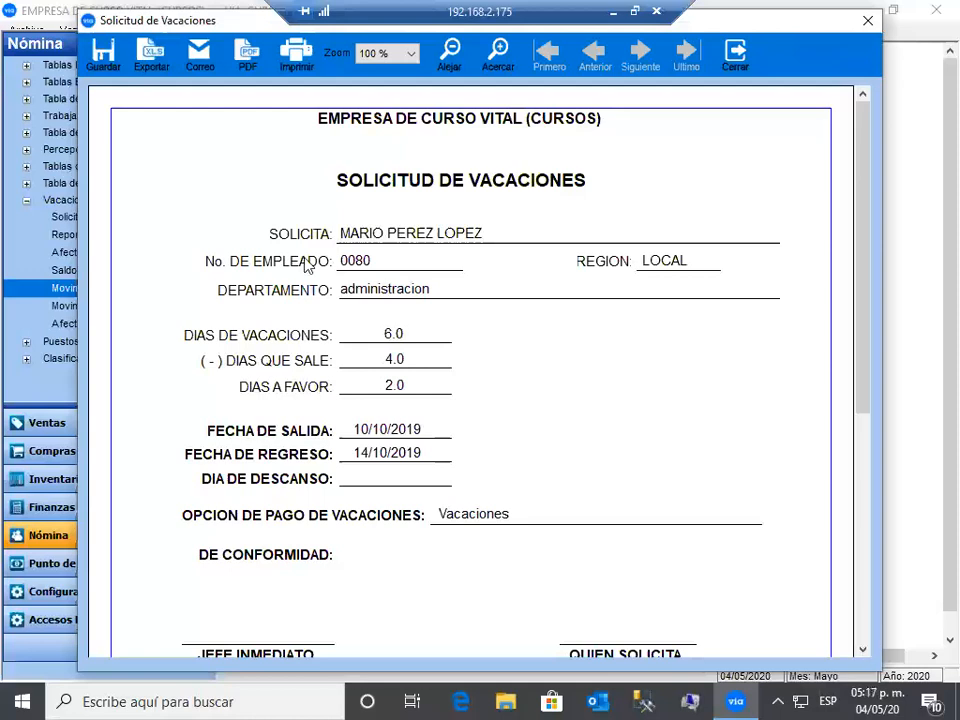
scroll(308, 264, down, 6)
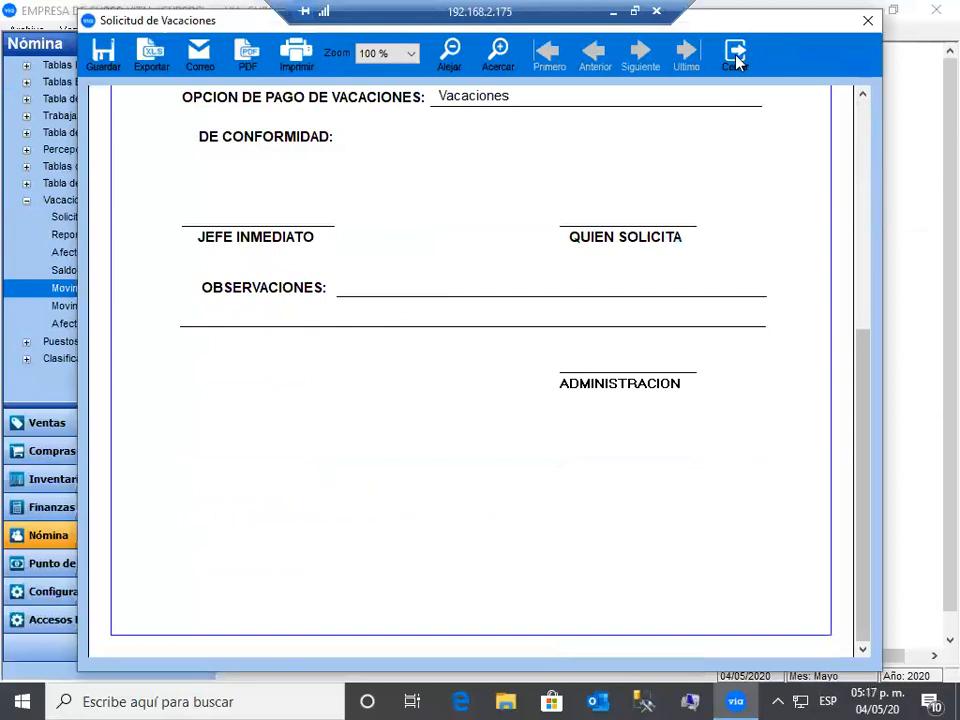
click(736, 60)
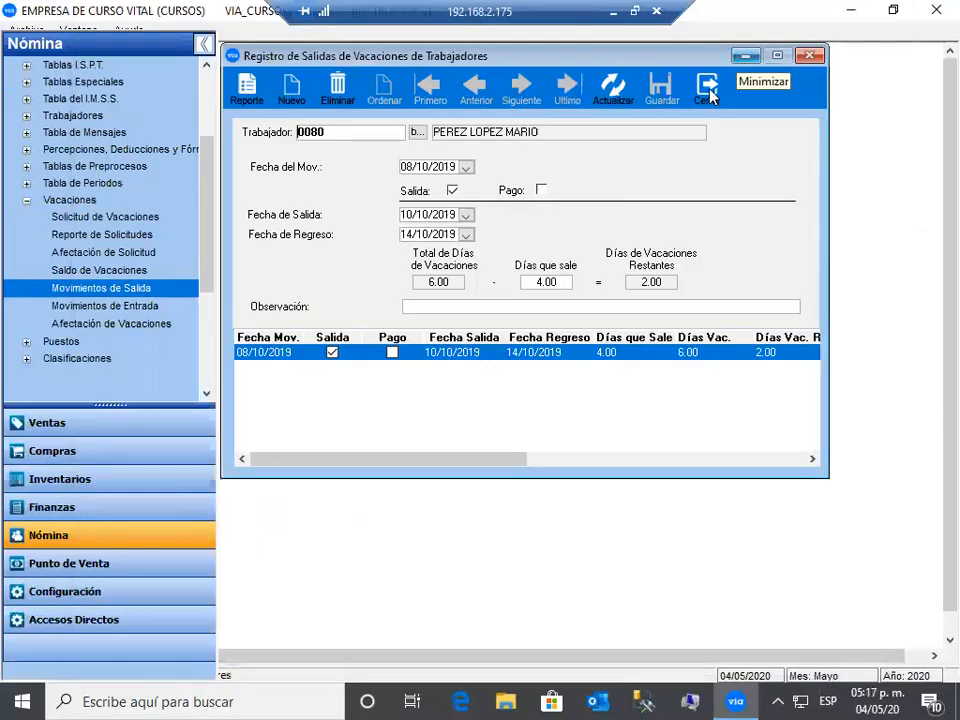
- Close the vacation screens and load position PAUXC (AUXILIAR CONTABLE, salary 88.00) in the positions catalog
click(709, 95)
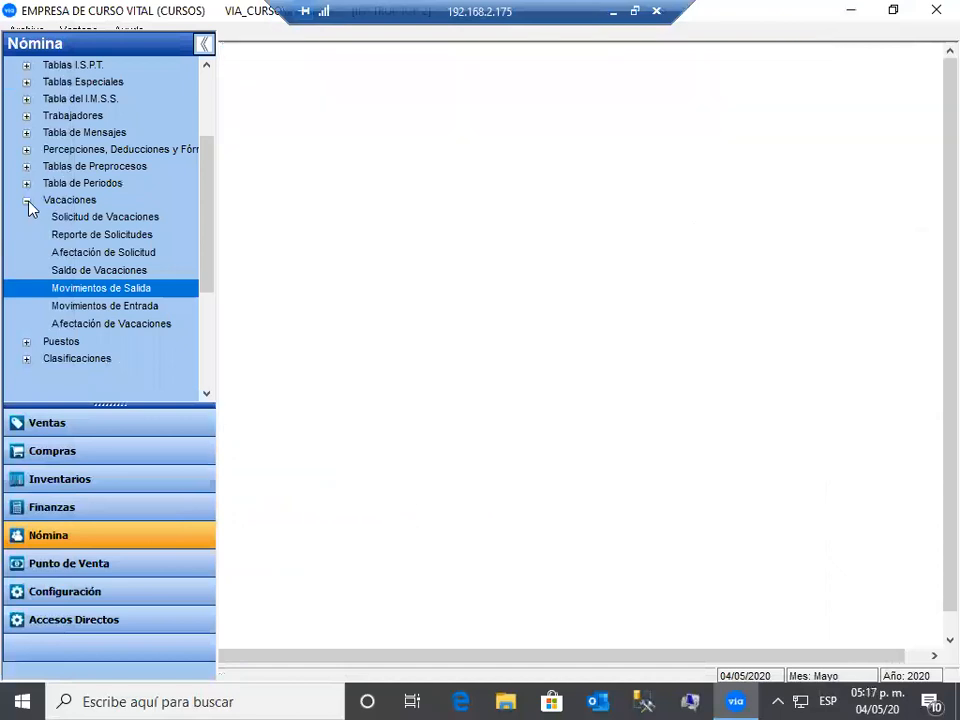
click(26, 201)
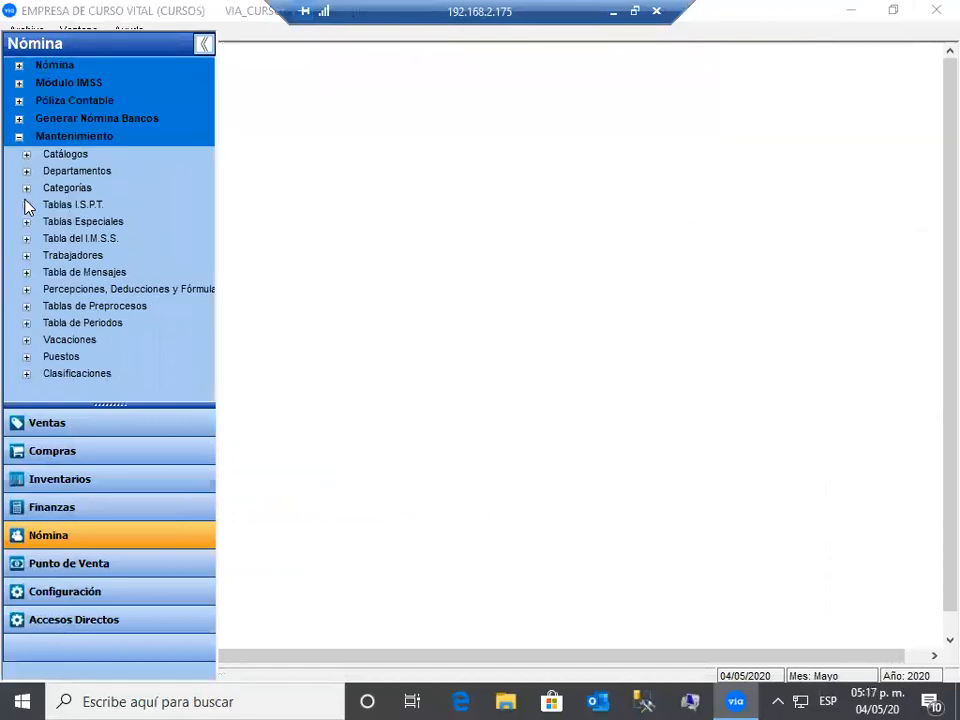
click(26, 357)
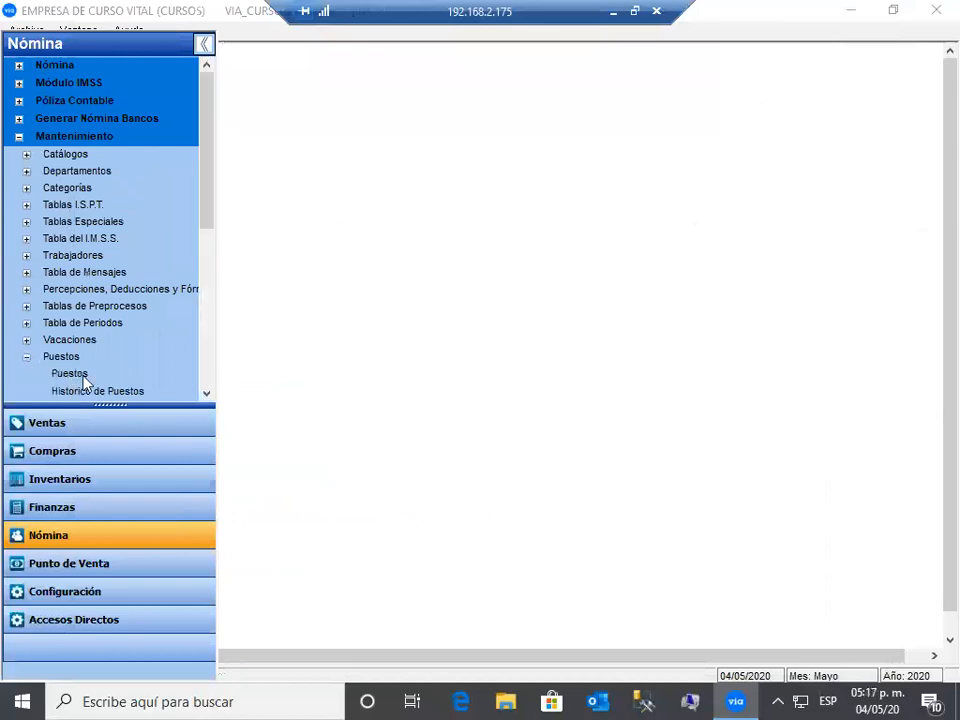
click(70, 374)
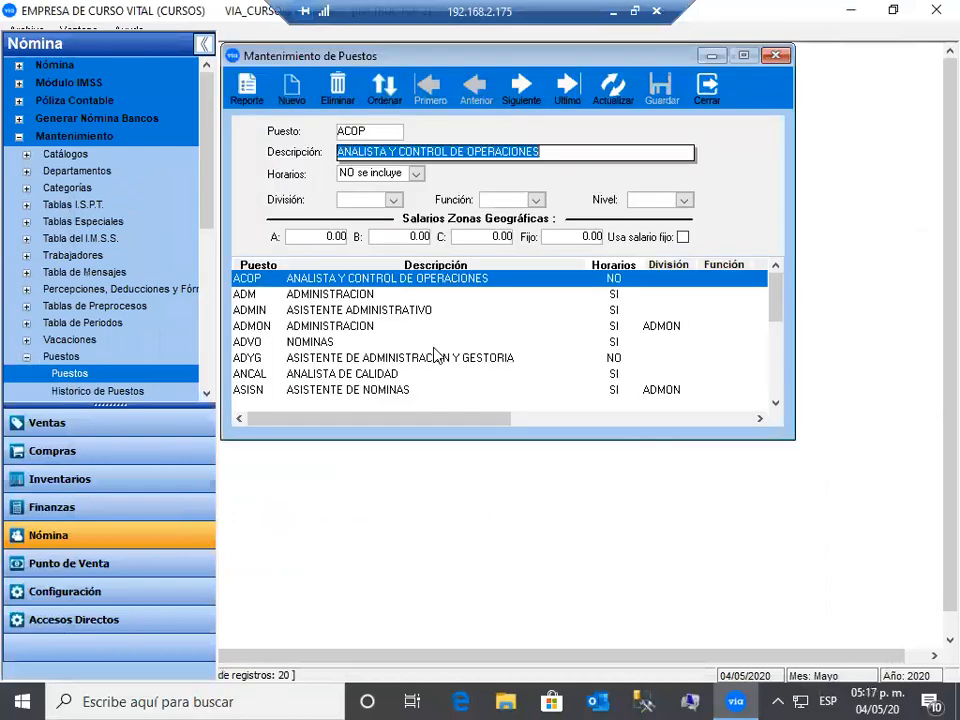
click(293, 90)
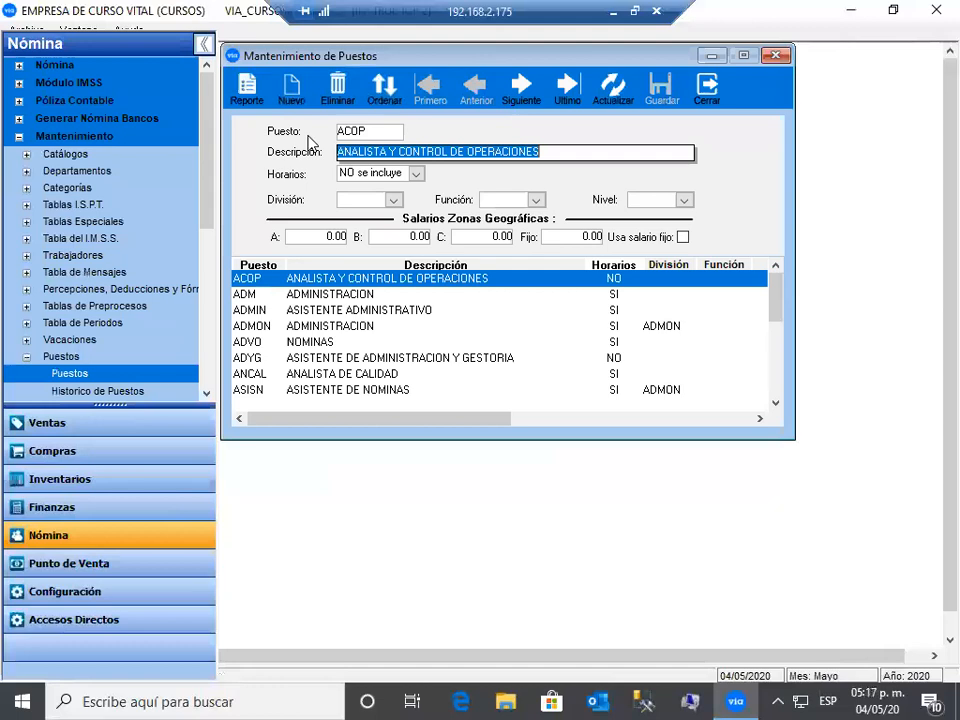
click(296, 98)
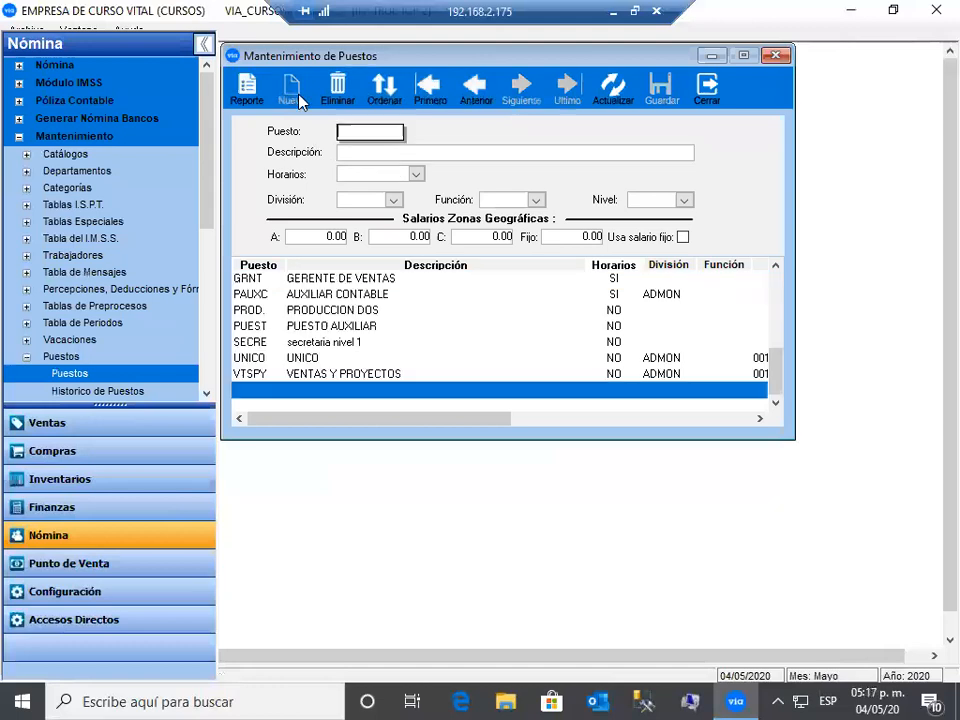
text(PAUXC)
key(Tab)
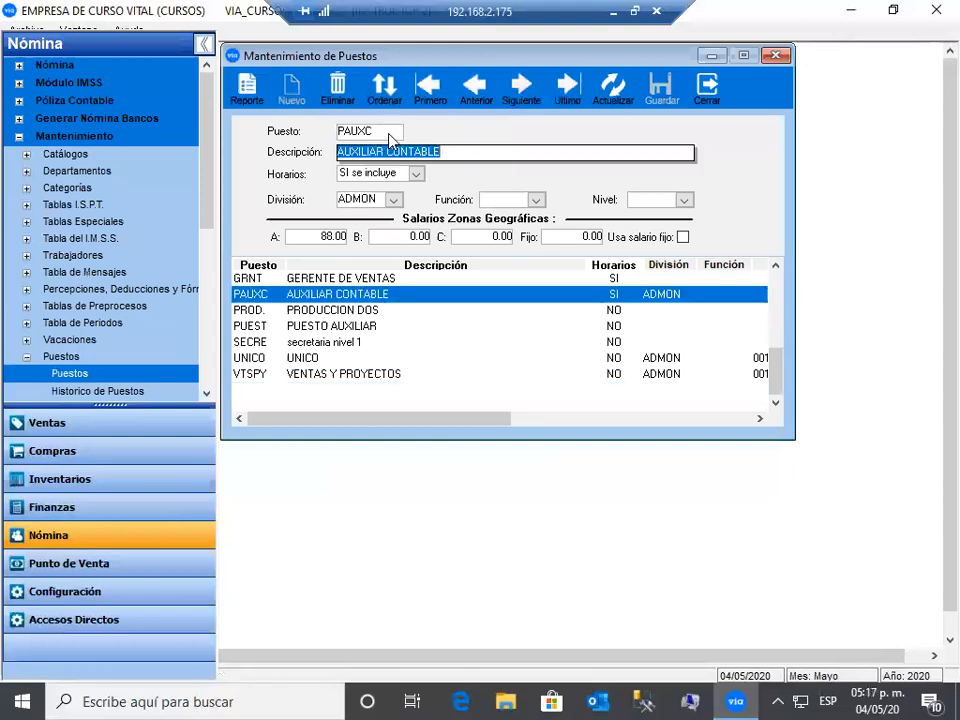
click(465, 160)
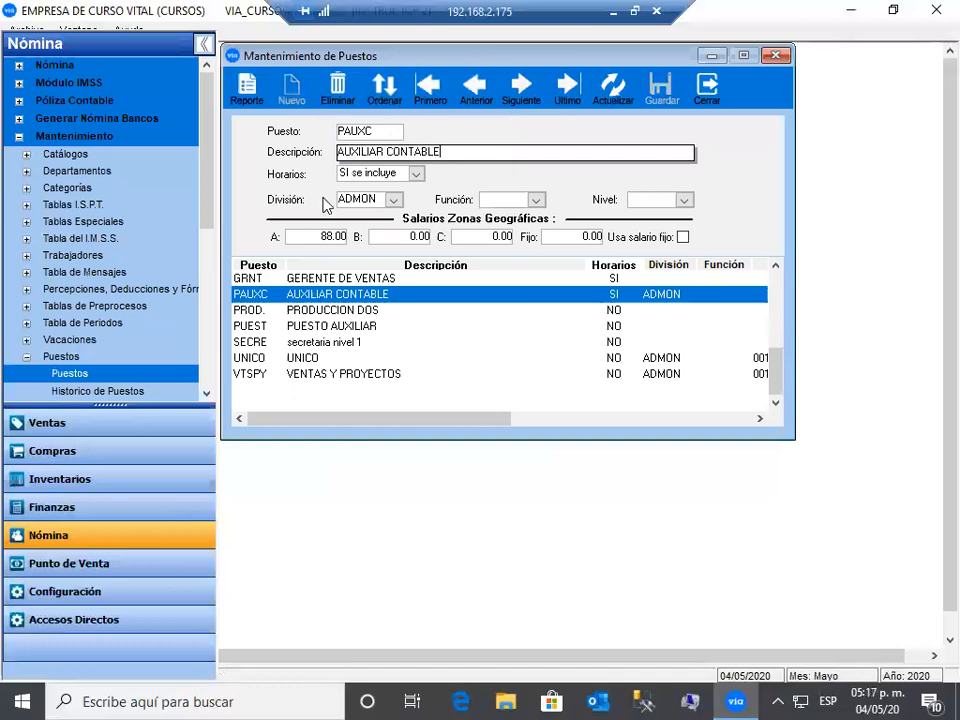
click(710, 92)
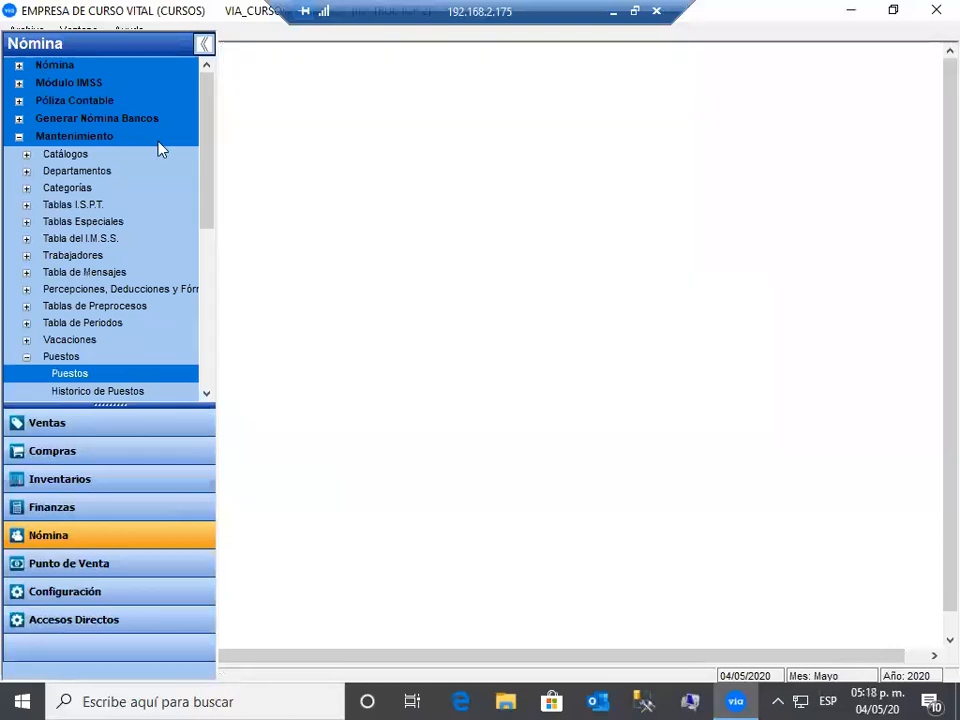
- Collapse the positions and maintenance branches and open the Percepciones definitions under Percepciones/Deducciones/Fórmulas
click(27, 358)
click(19, 138)
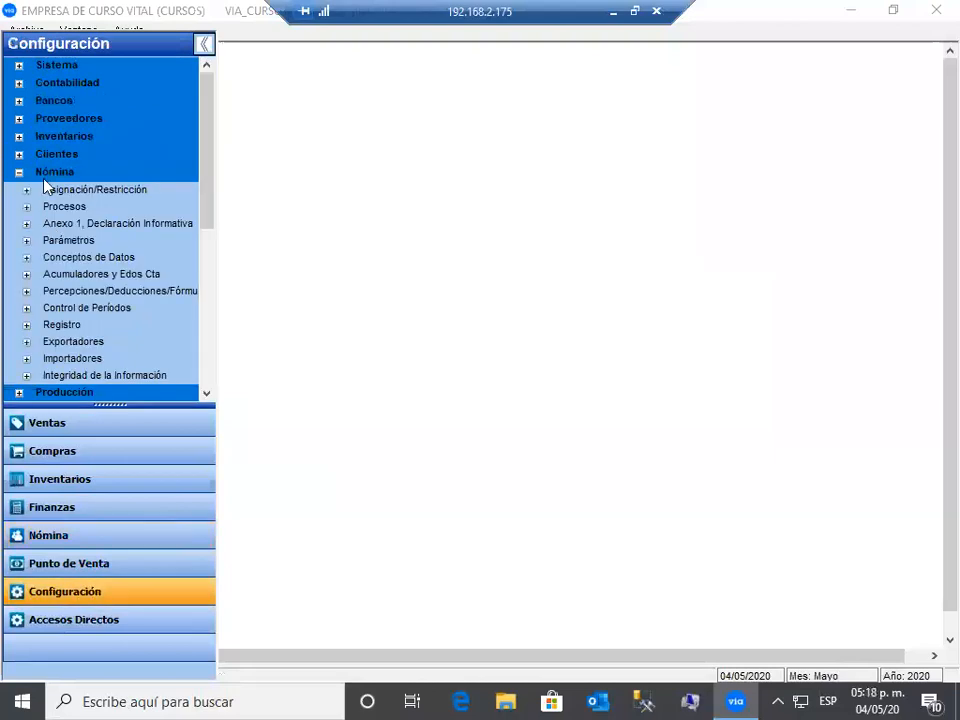
click(27, 291)
click(100, 311)
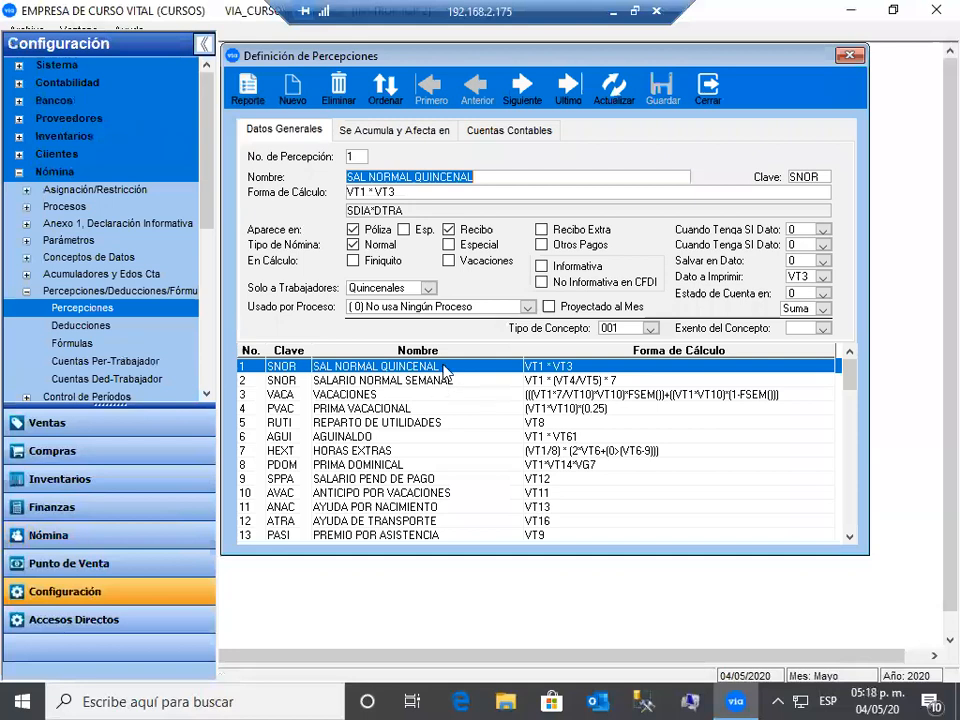
- Keep concept type 001, load SALARIO NORMAL SEMANAL, and set its Exento del Concepto to blank
click(650, 328)
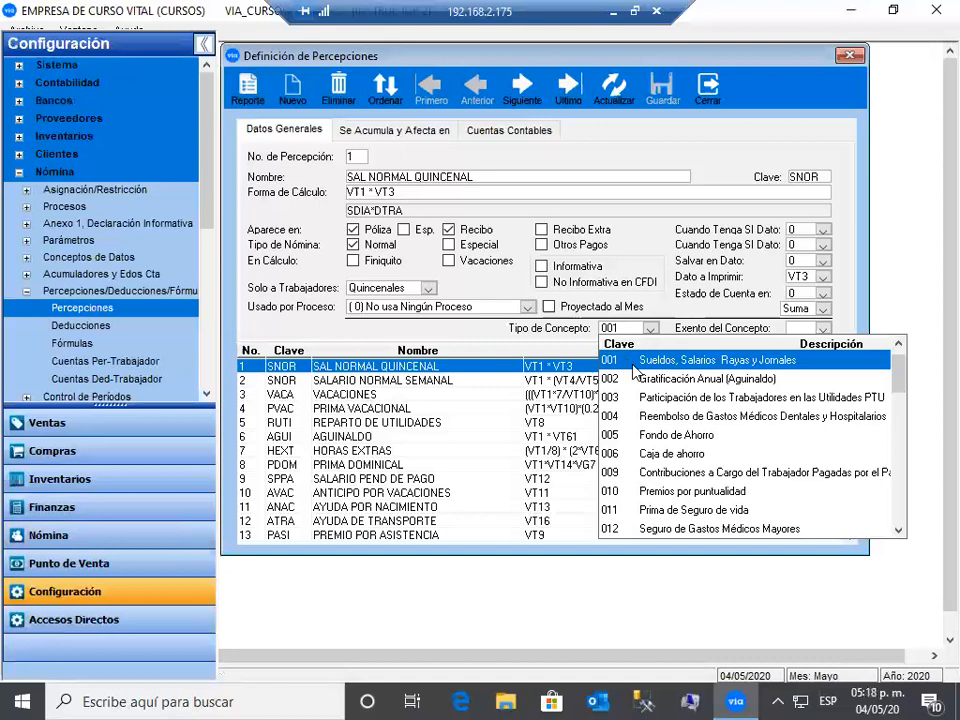
click(633, 367)
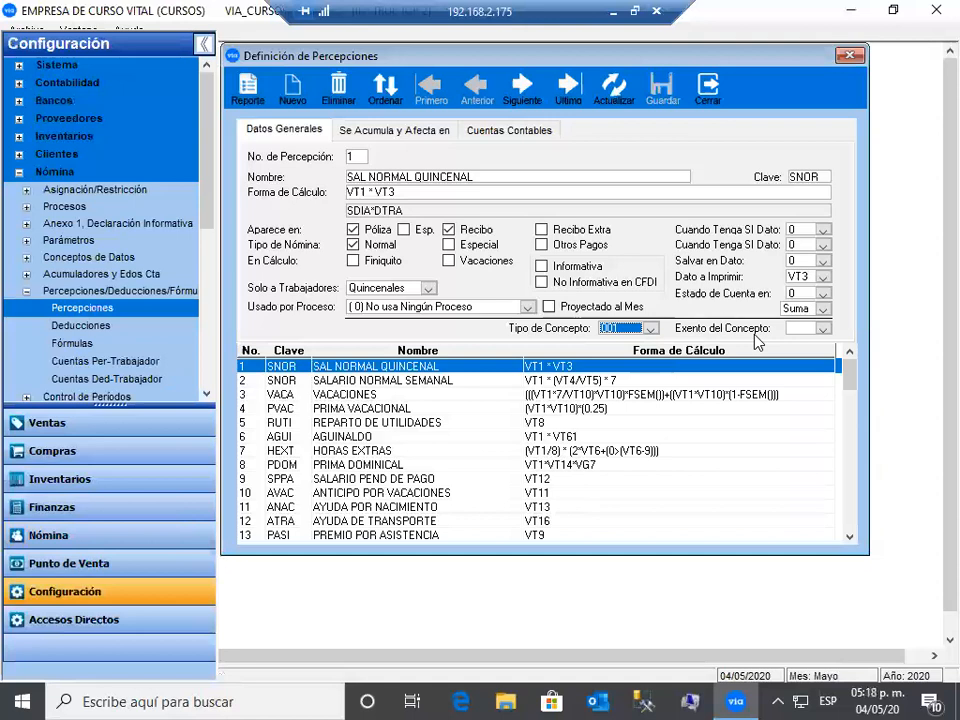
click(530, 387)
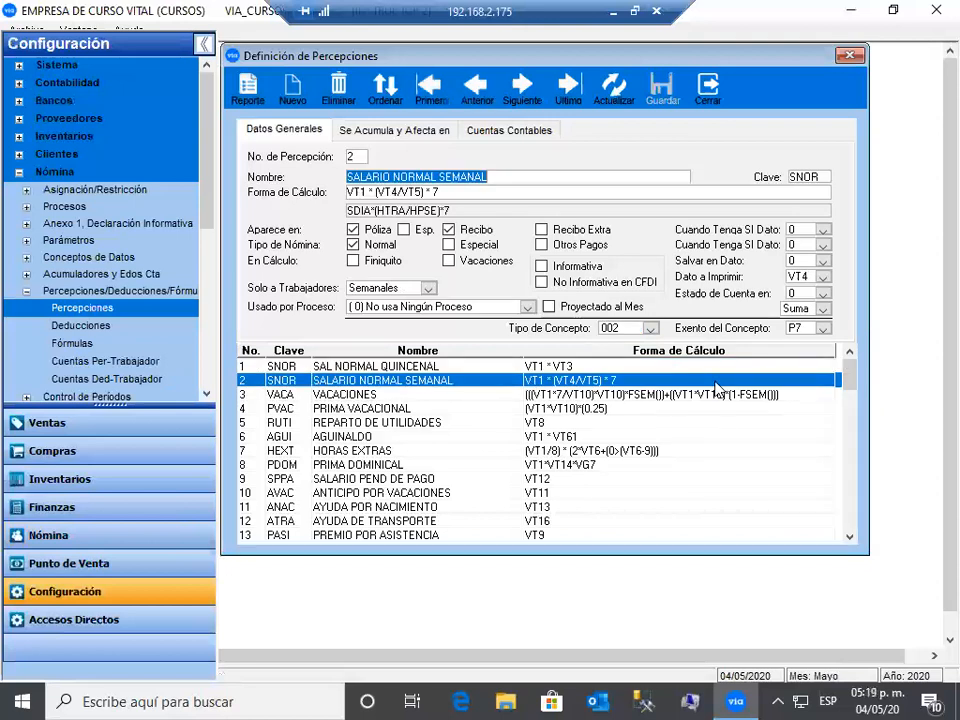
click(822, 330)
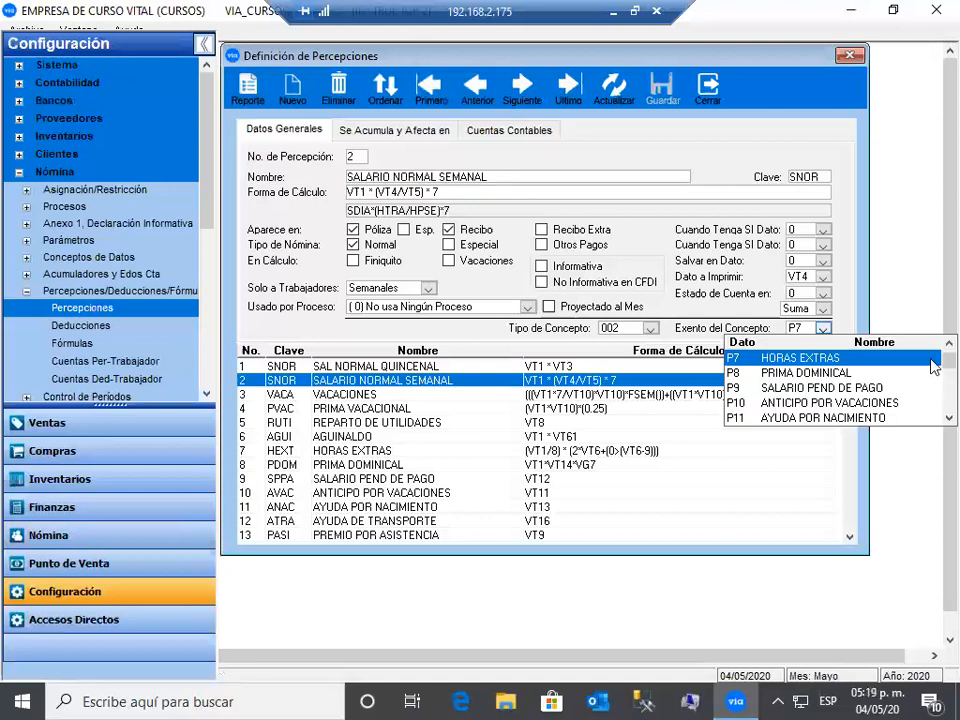
scroll(819, 336, up, 3)
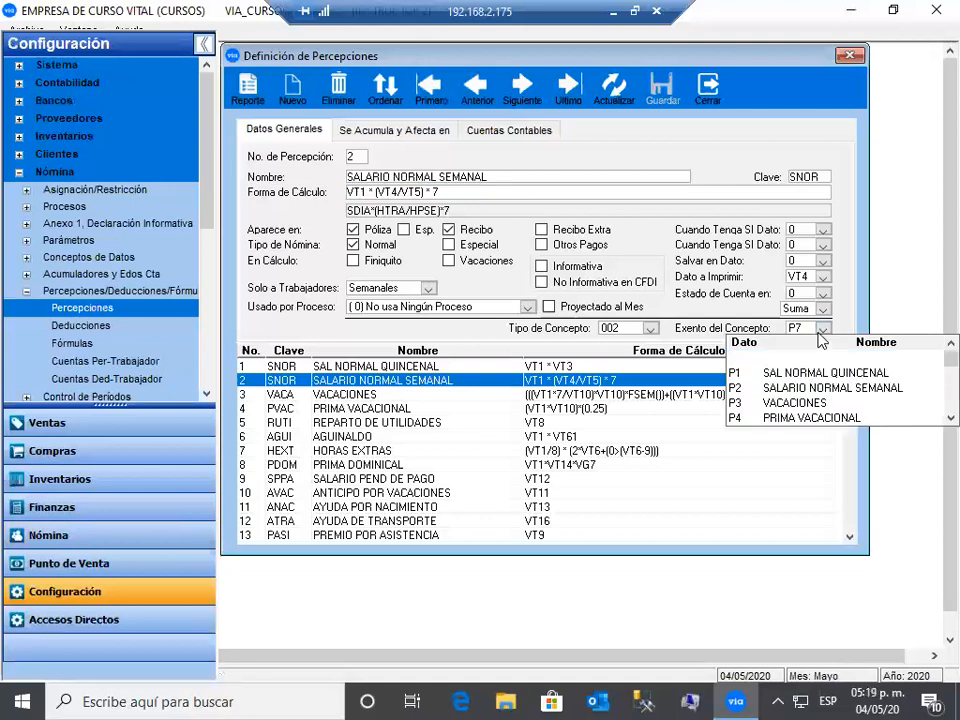
click(809, 356)
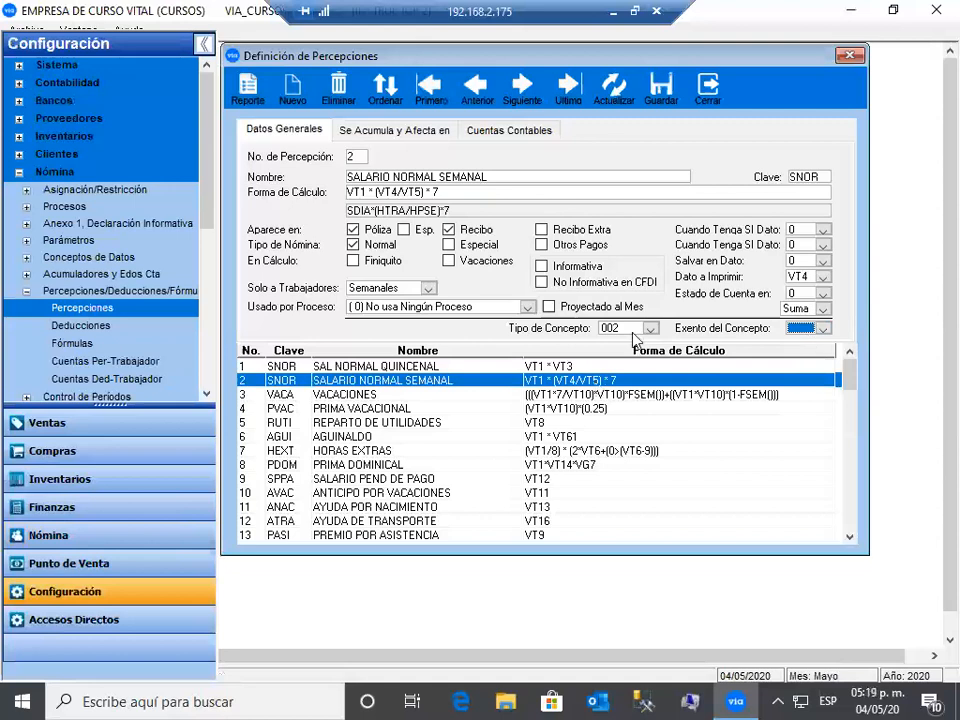
click(525, 132)
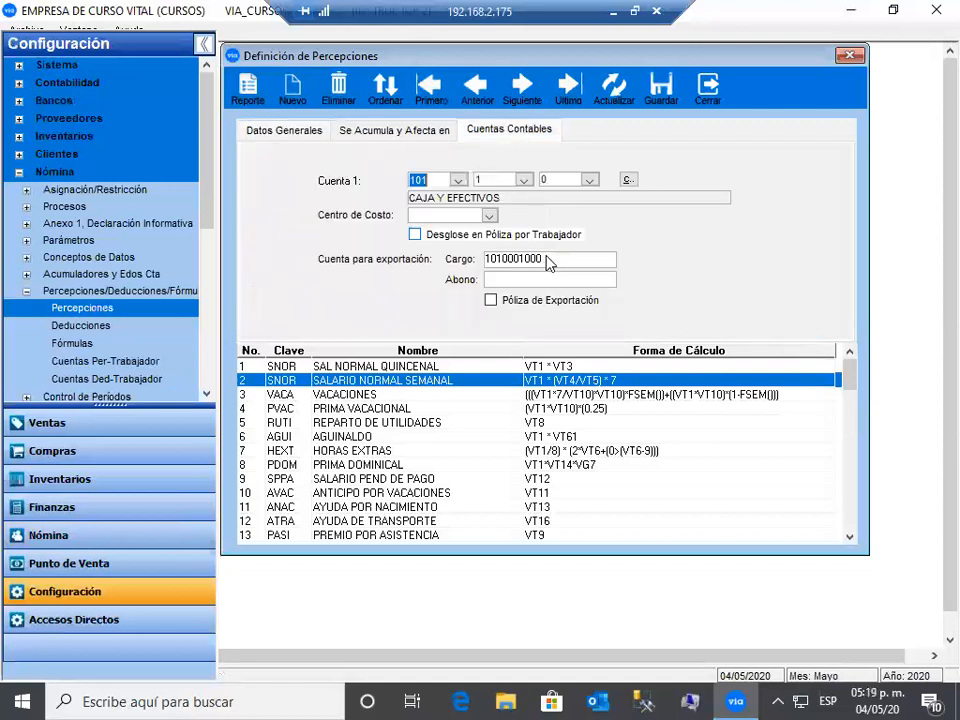
click(548, 262)
double_click(565, 268)
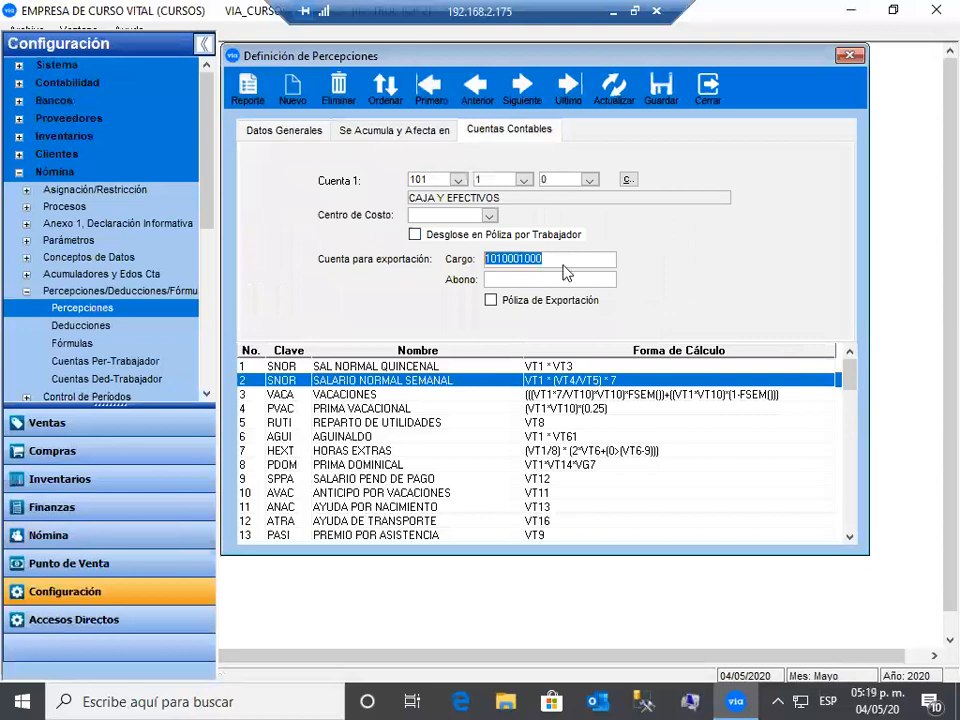
click(570, 267)
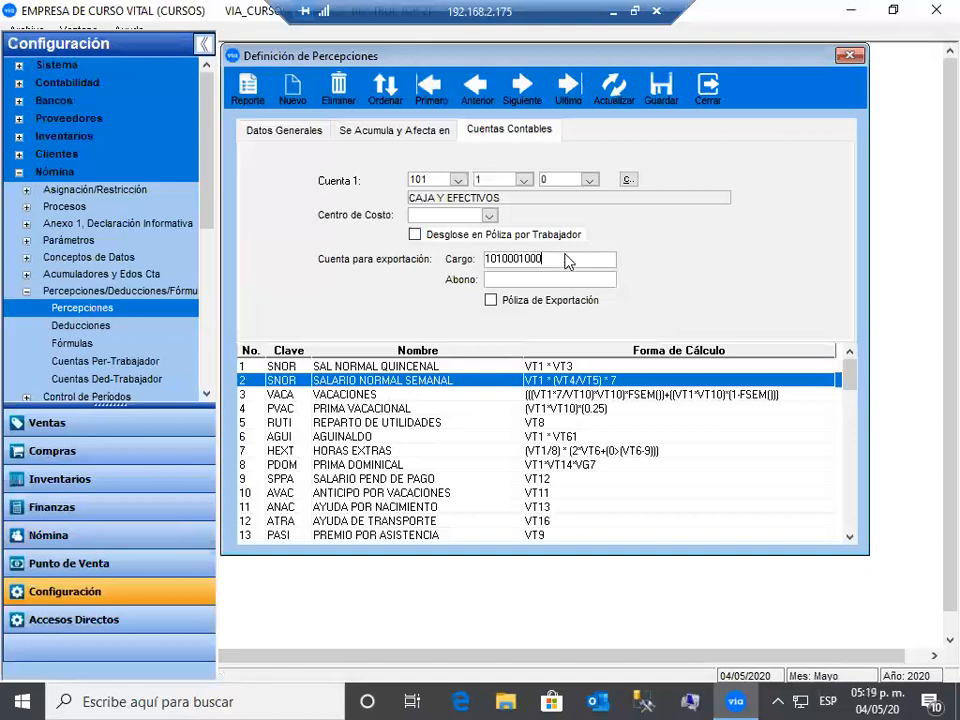
double_click(510, 263)
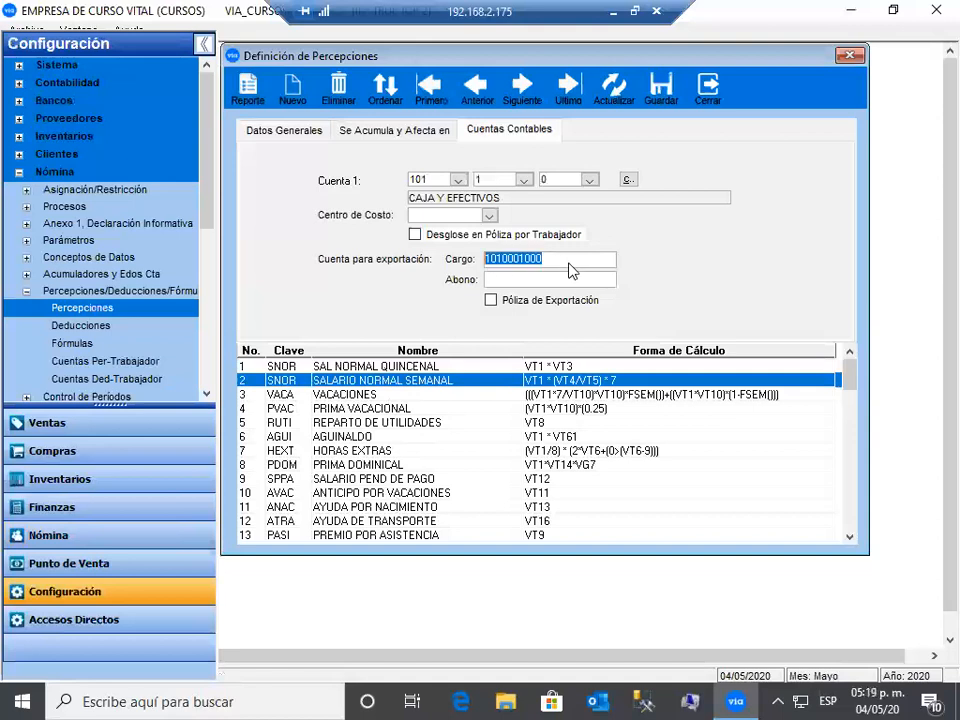
click(575, 263)
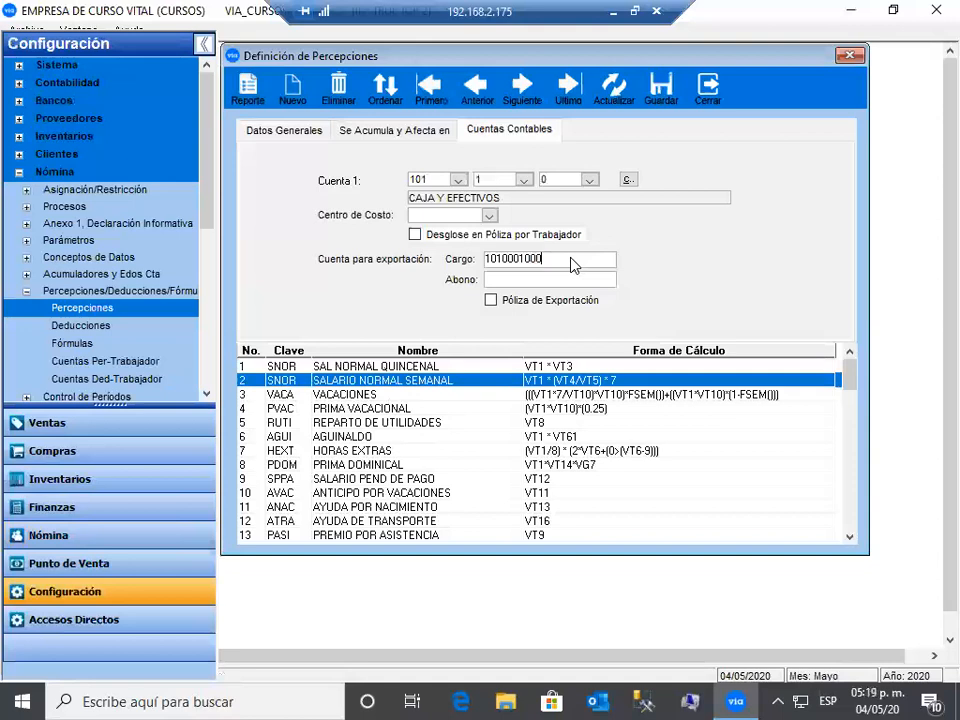
click(457, 180)
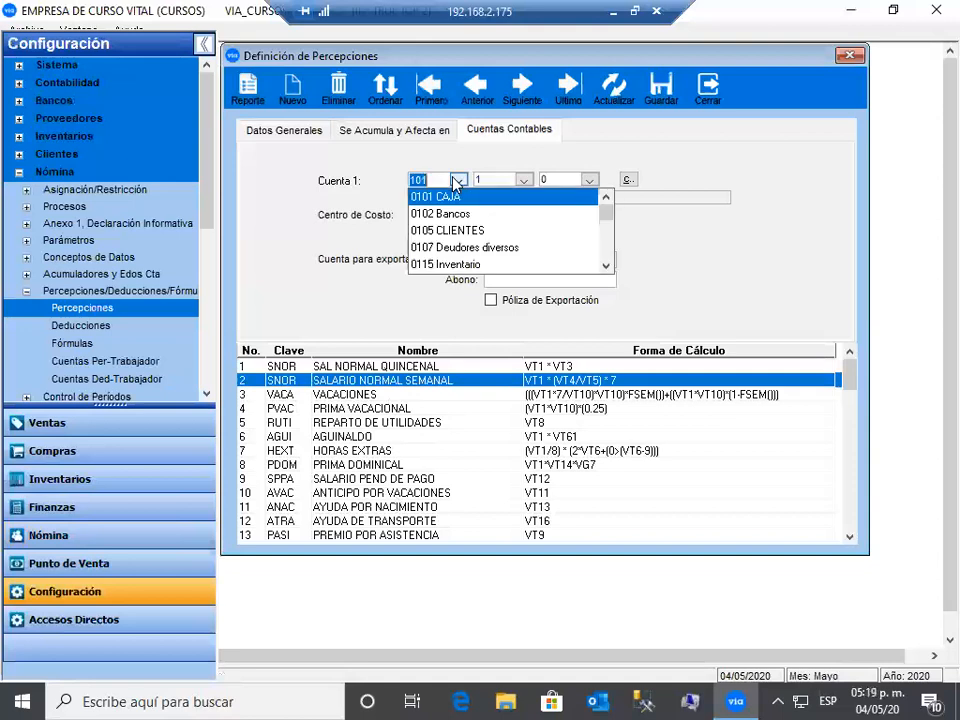
click(456, 181)
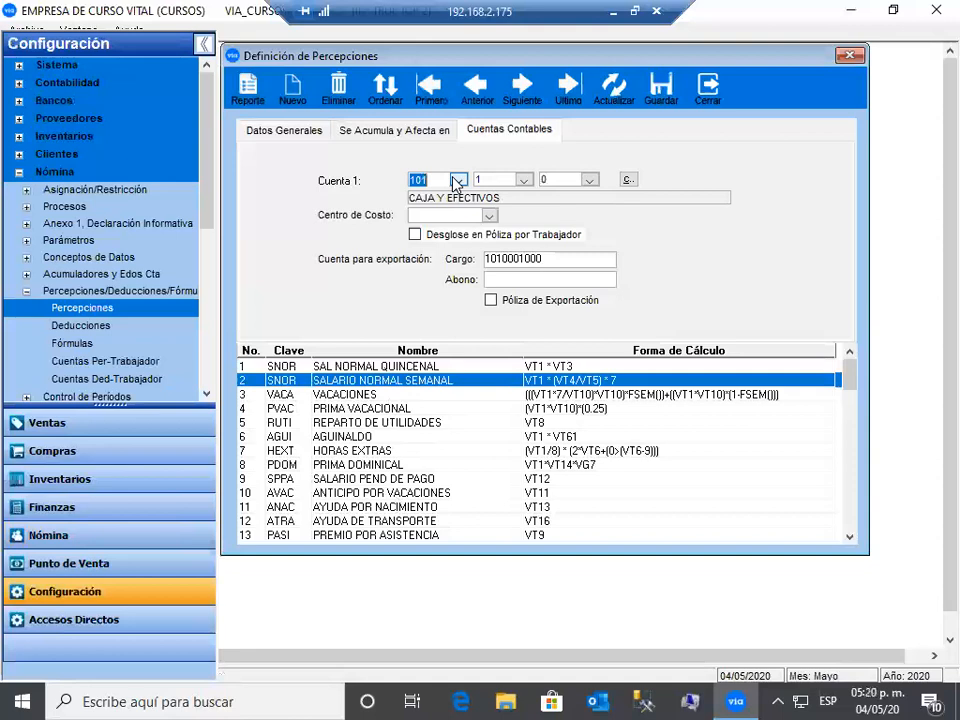
click(456, 181)
click(448, 197)
drag(560, 259, 513, 261)
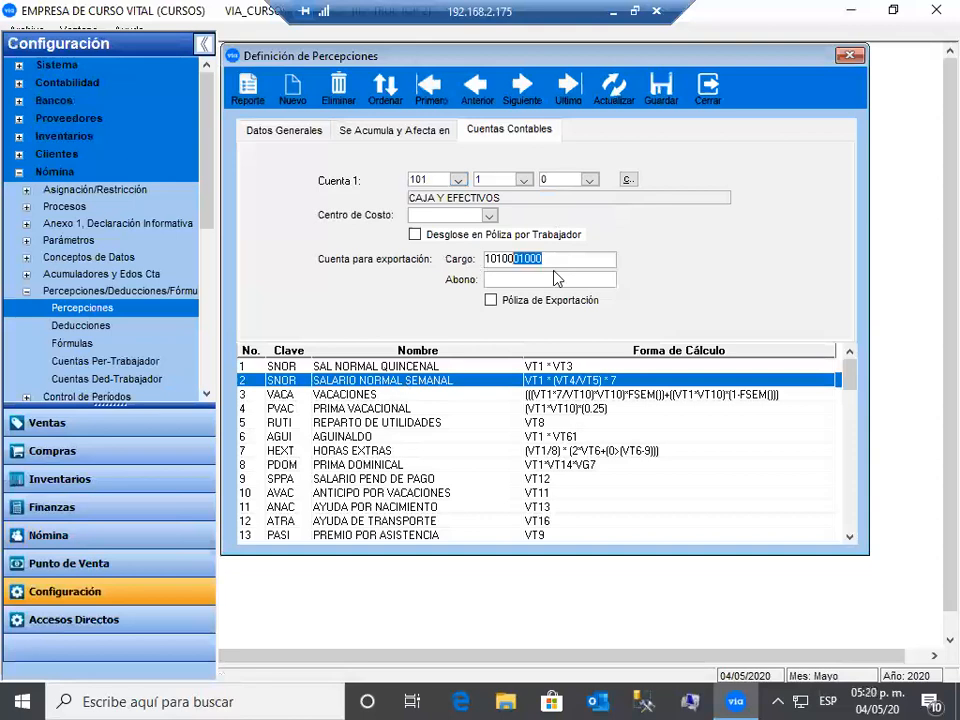
double_click(557, 263)
- Load PRIMA VACACIONAL, keep concept type 022, and check its F6 exemption concept
click(386, 412)
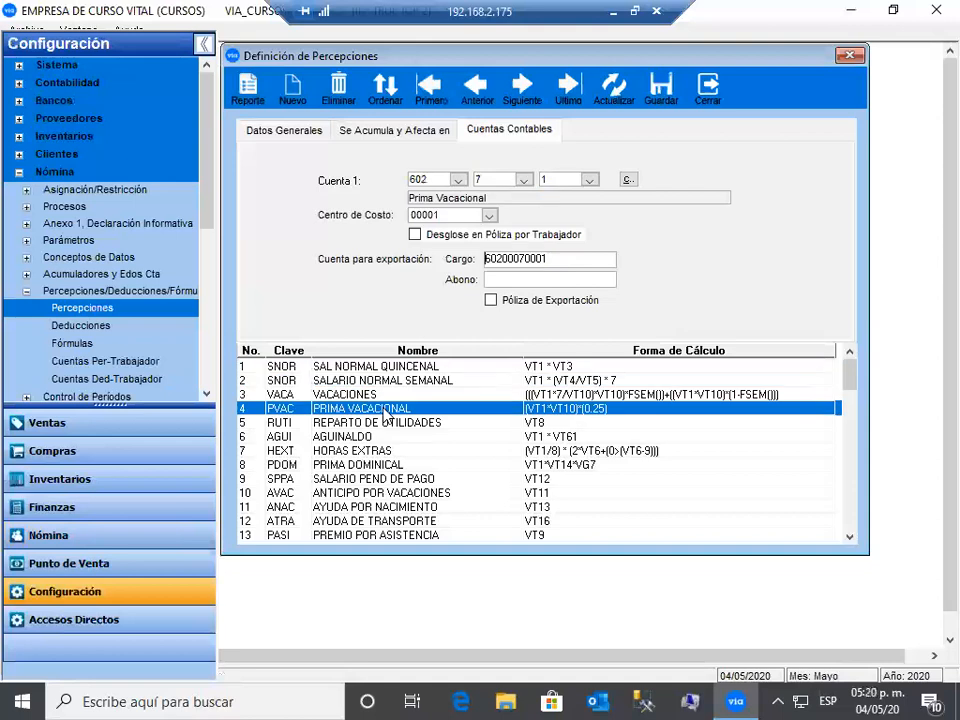
click(281, 134)
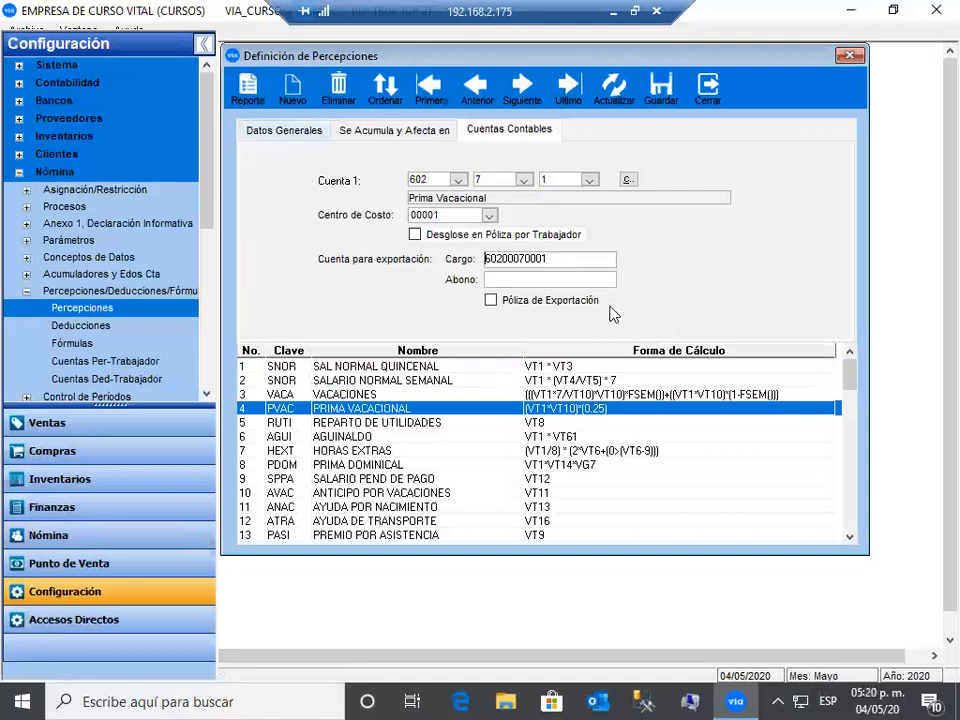
click(650, 329)
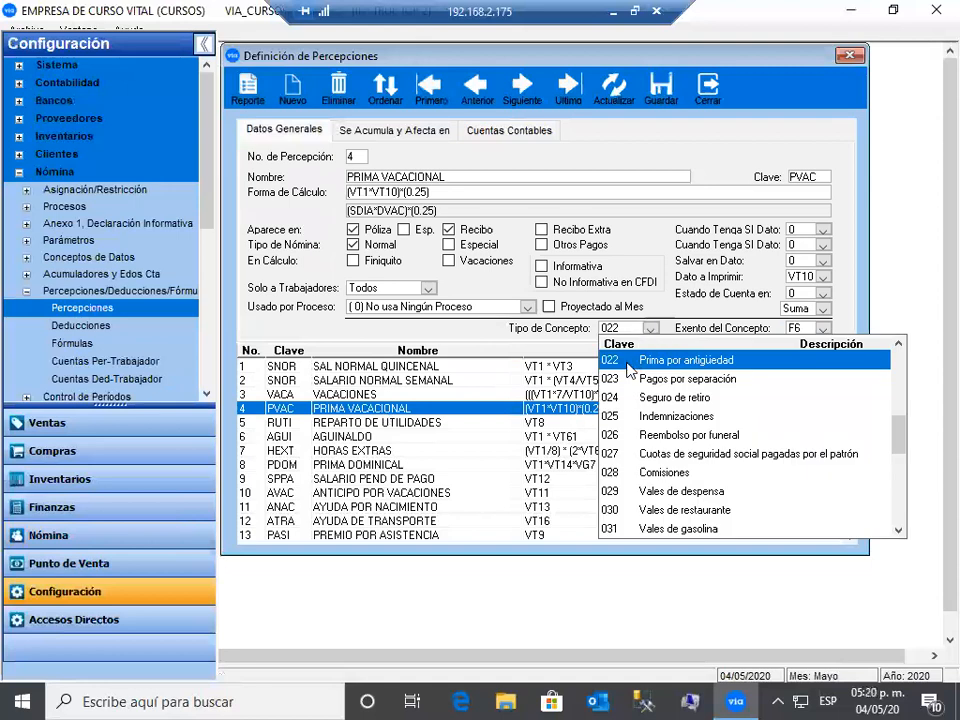
click(633, 361)
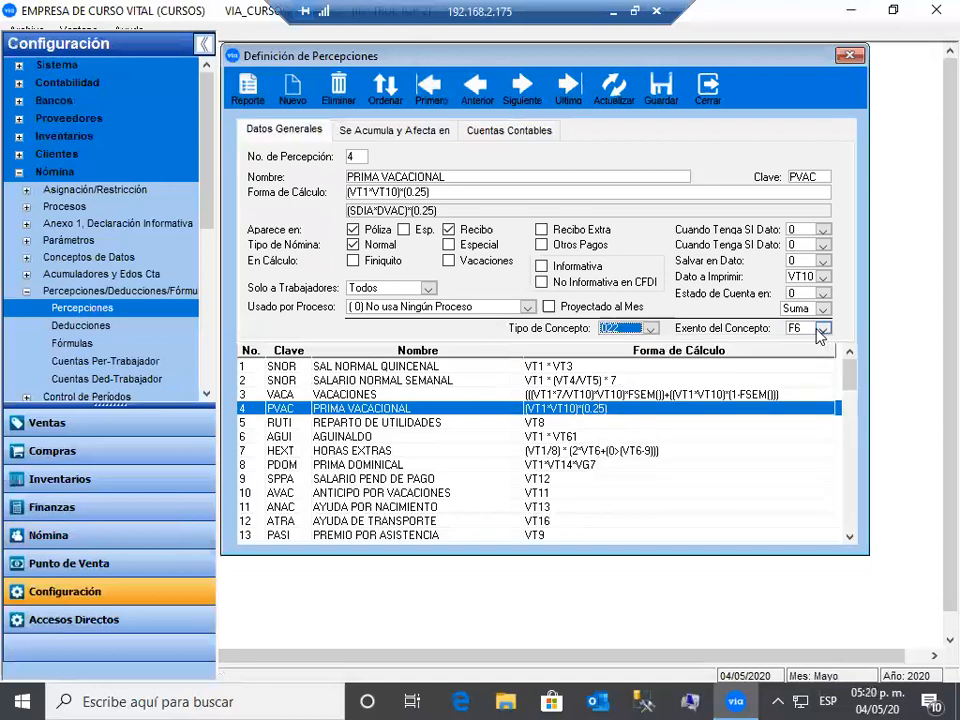
click(822, 329)
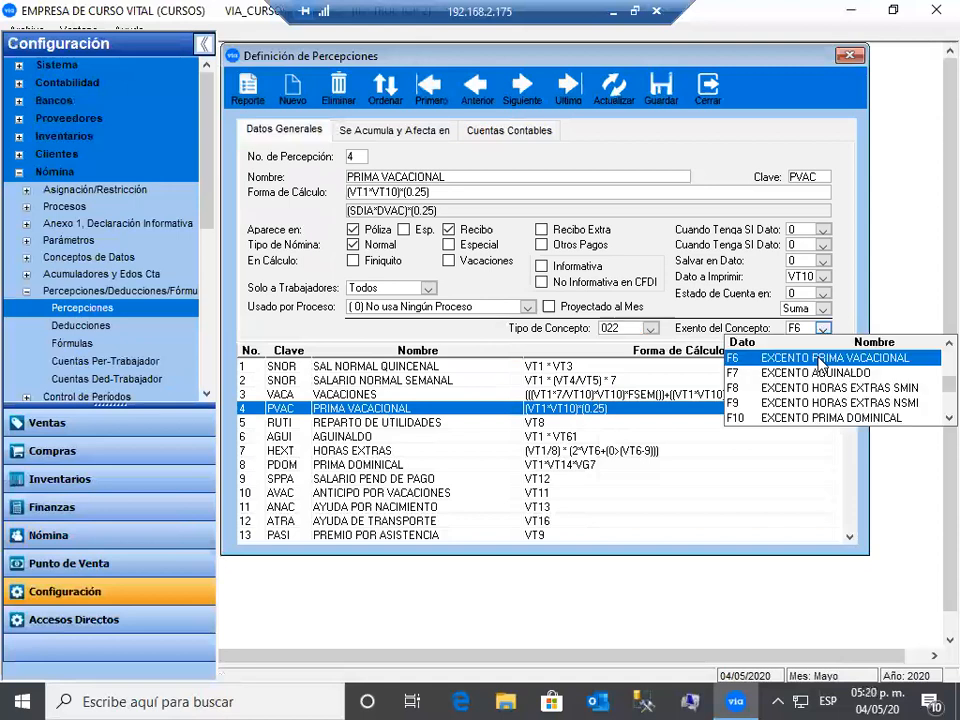
- Review the PRIMA VACACIONAL accounting accounts, save the perception, and close the window
click(509, 130)
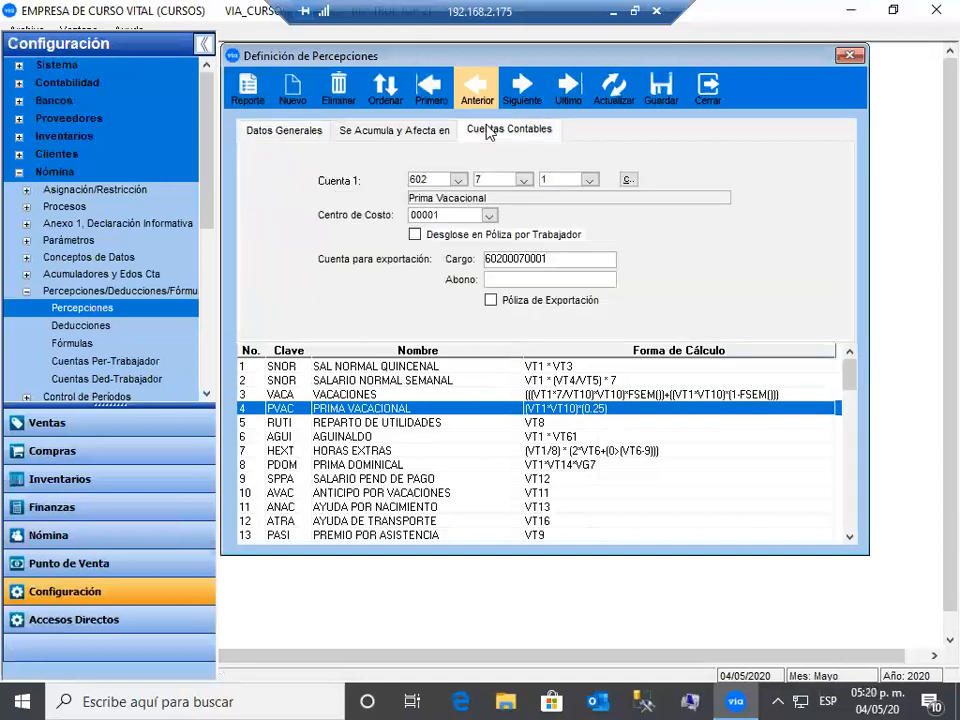
double_click(495, 259)
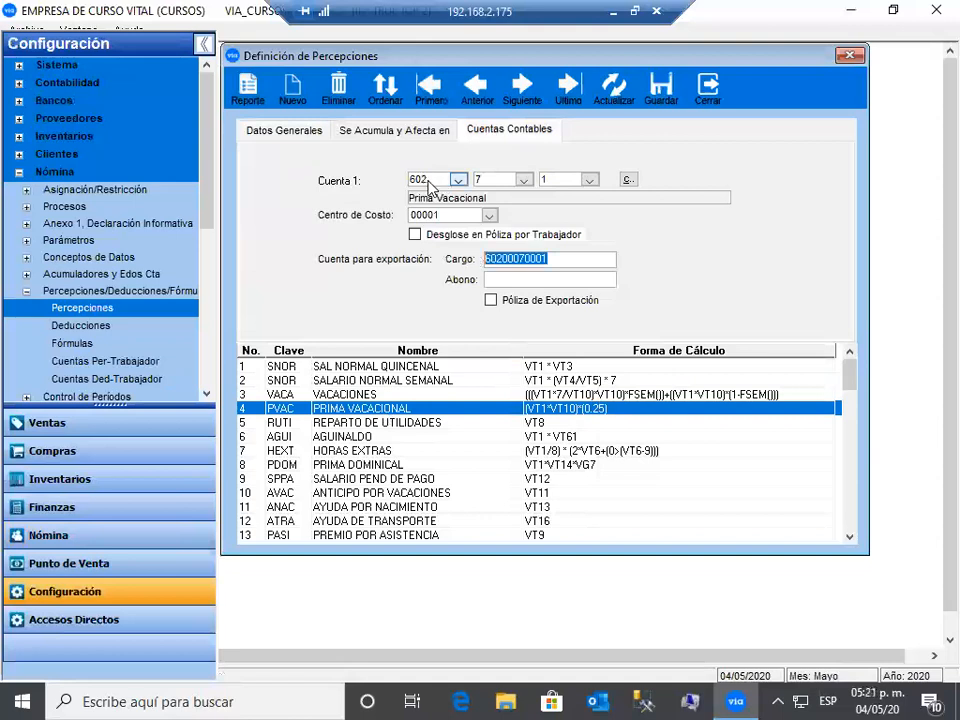
click(668, 95)
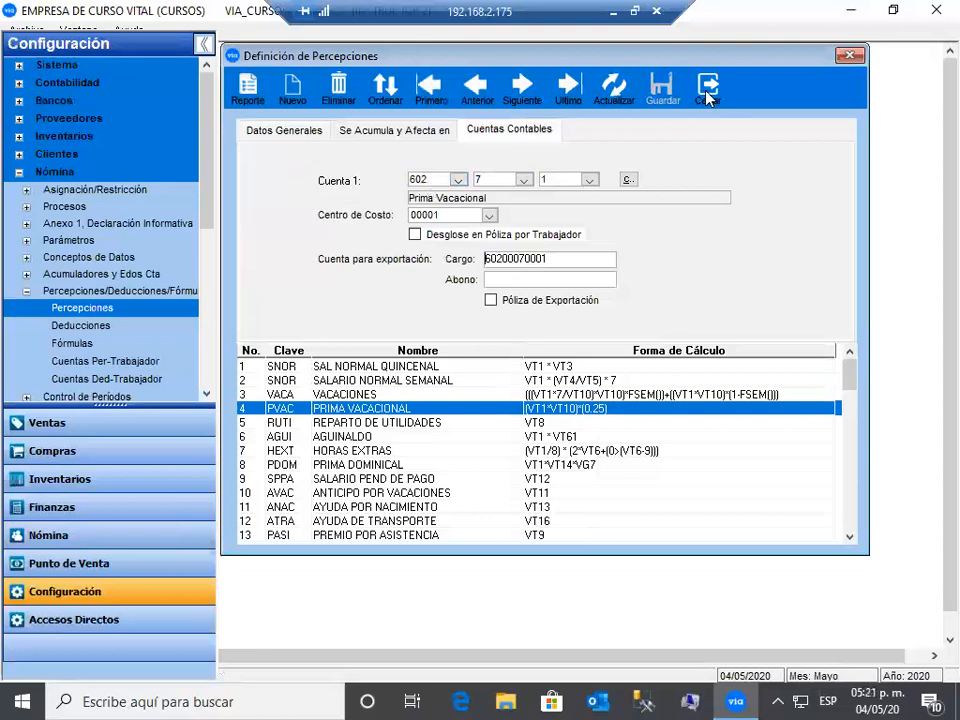
click(708, 95)
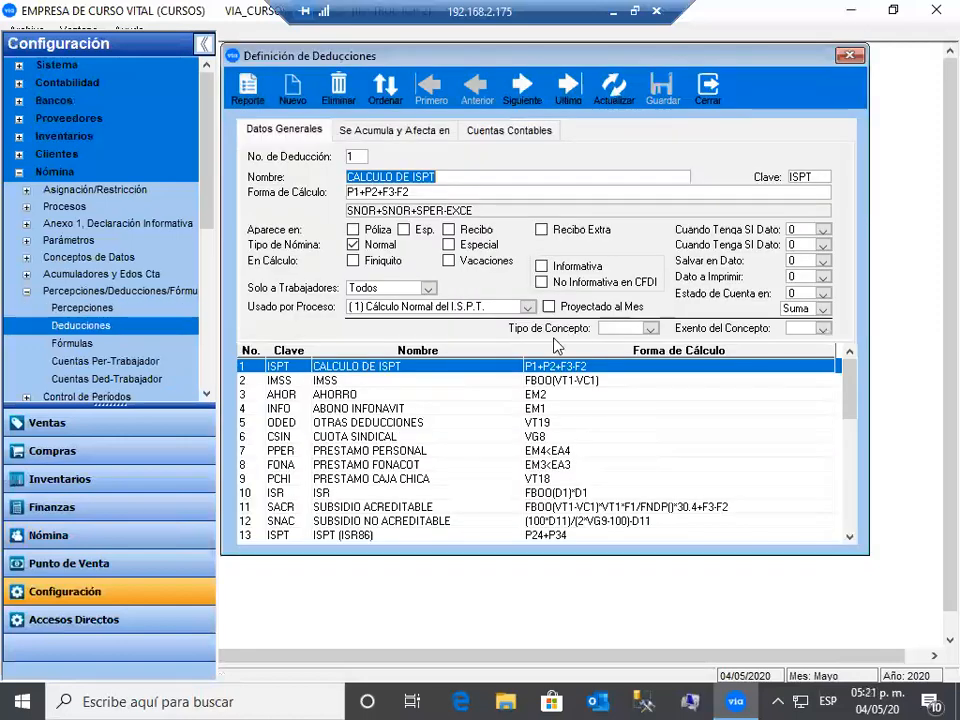
- Review the IMSS deduction: concept type 001 Seguridad social and Cuenta 1 account 601 cuotas imss
click(525, 381)
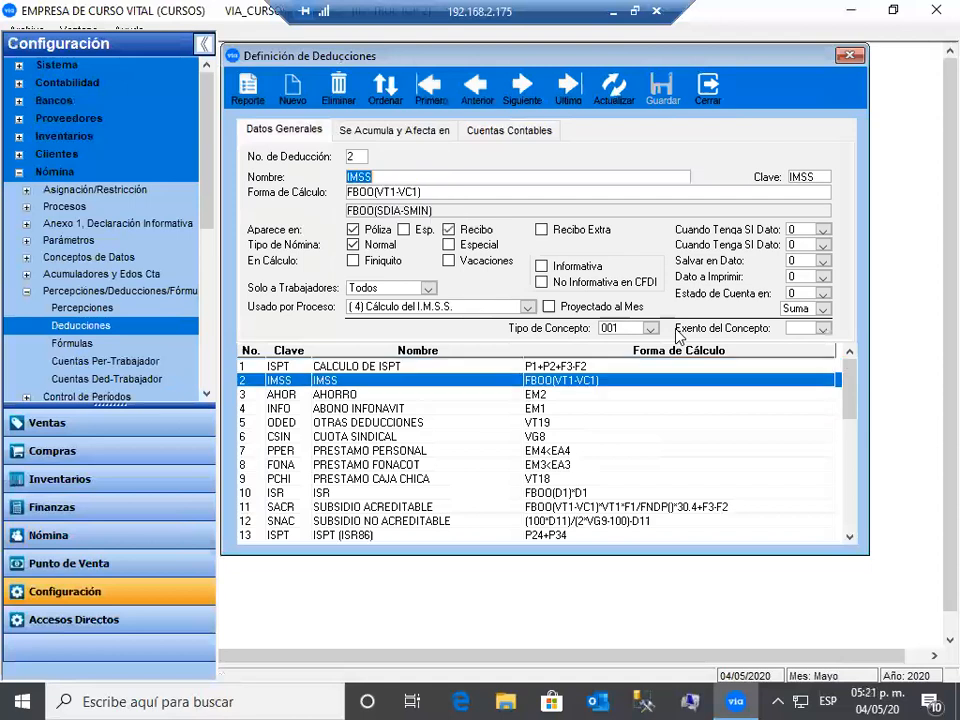
click(651, 328)
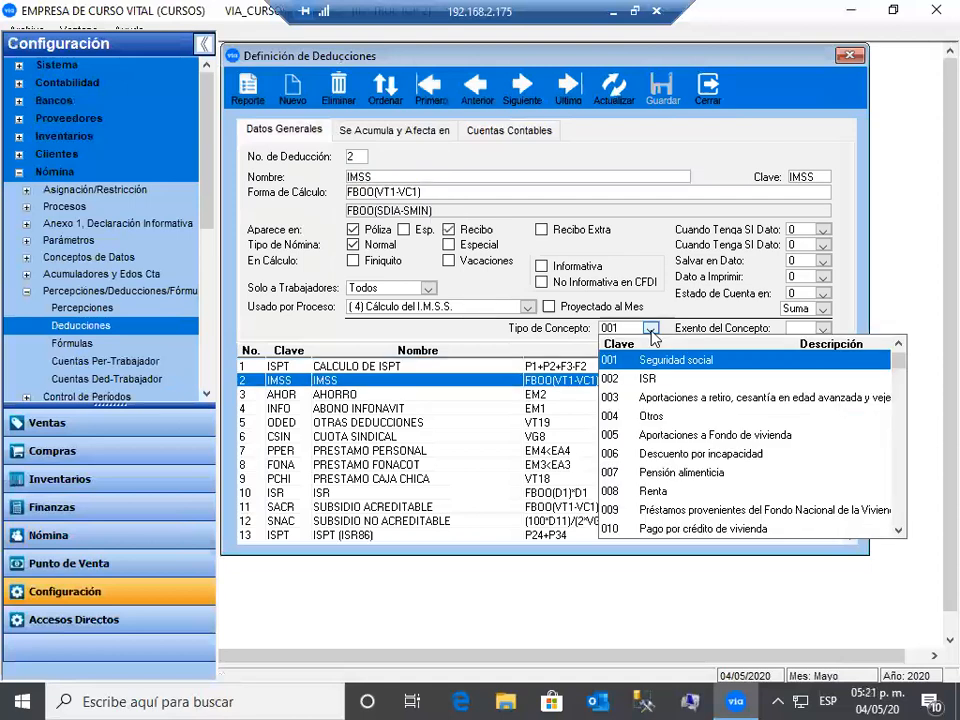
click(628, 365)
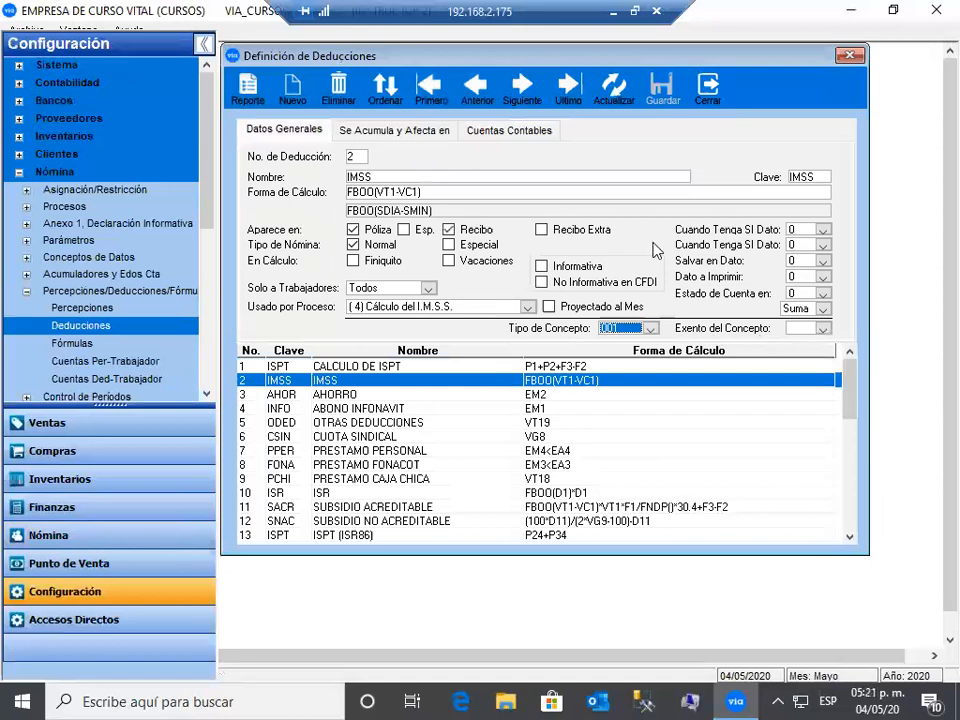
click(521, 132)
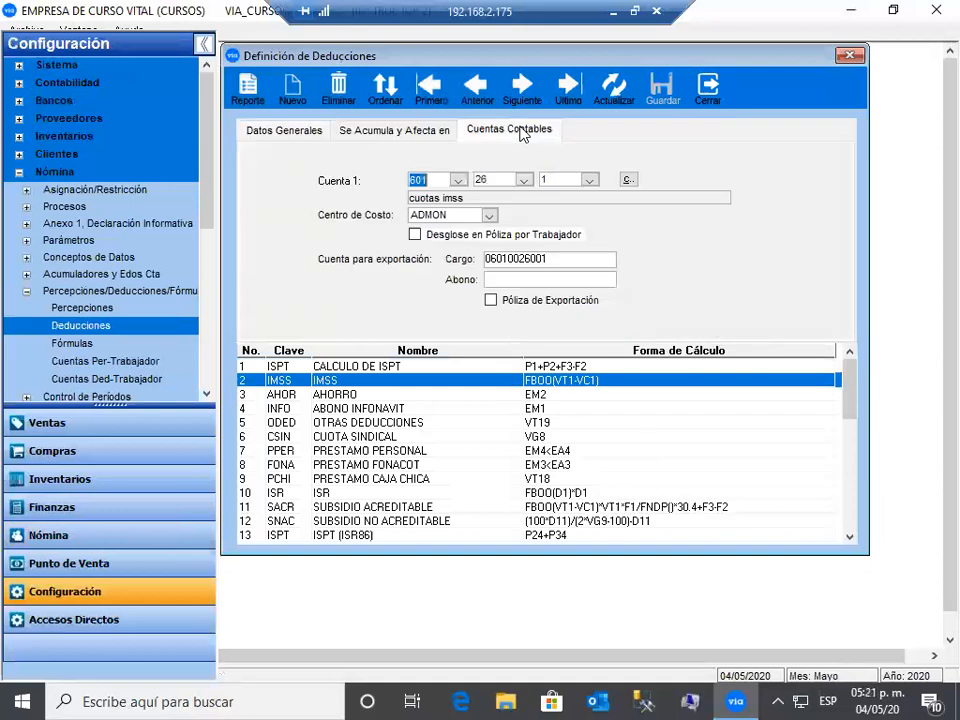
double_click(568, 261)
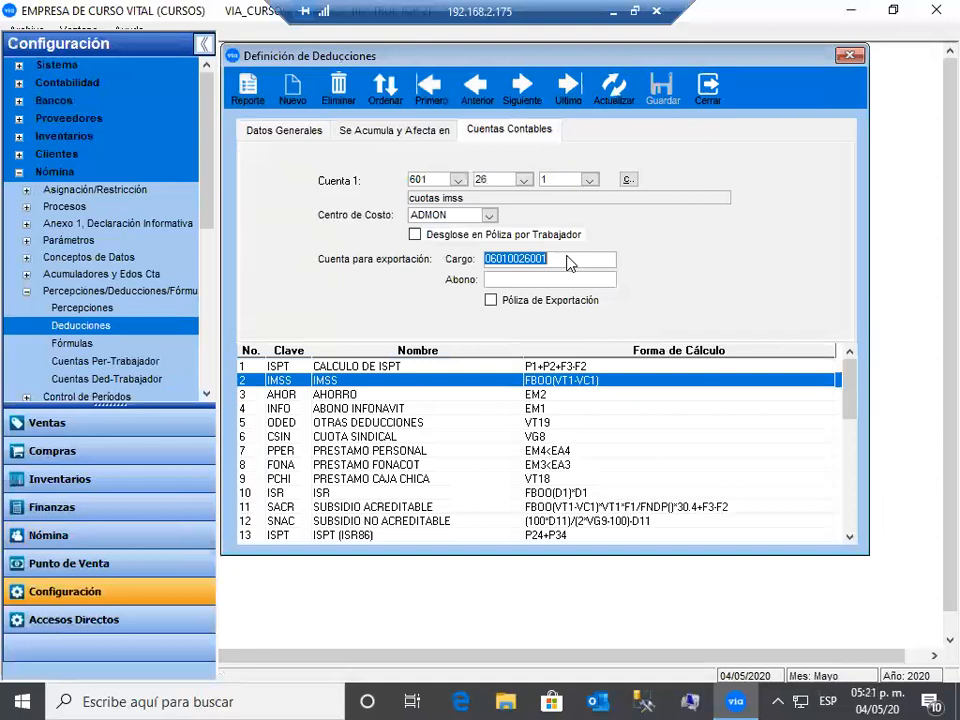
click(459, 181)
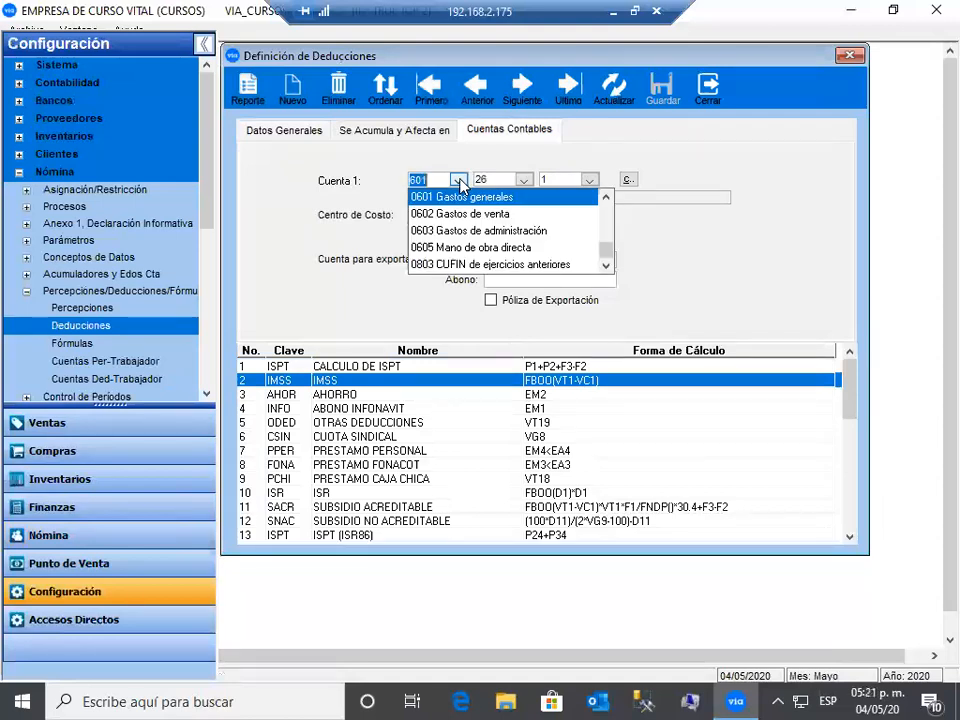
click(459, 181)
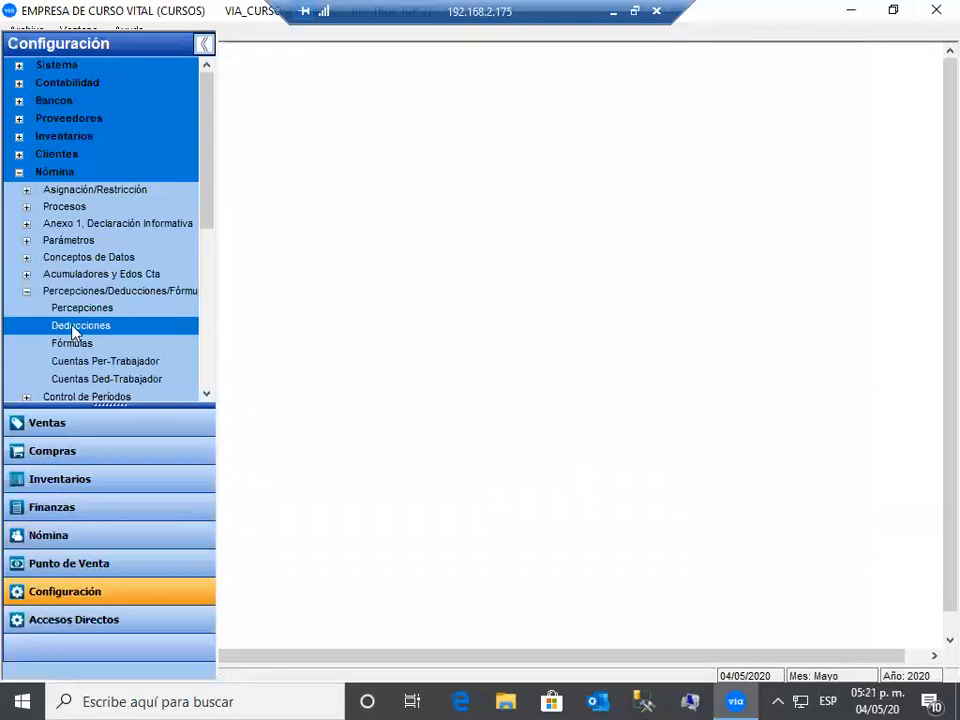
- Collapse the configuration branch, switch to Nómina, and open Catálogos > Trabajadores
click(26, 293)
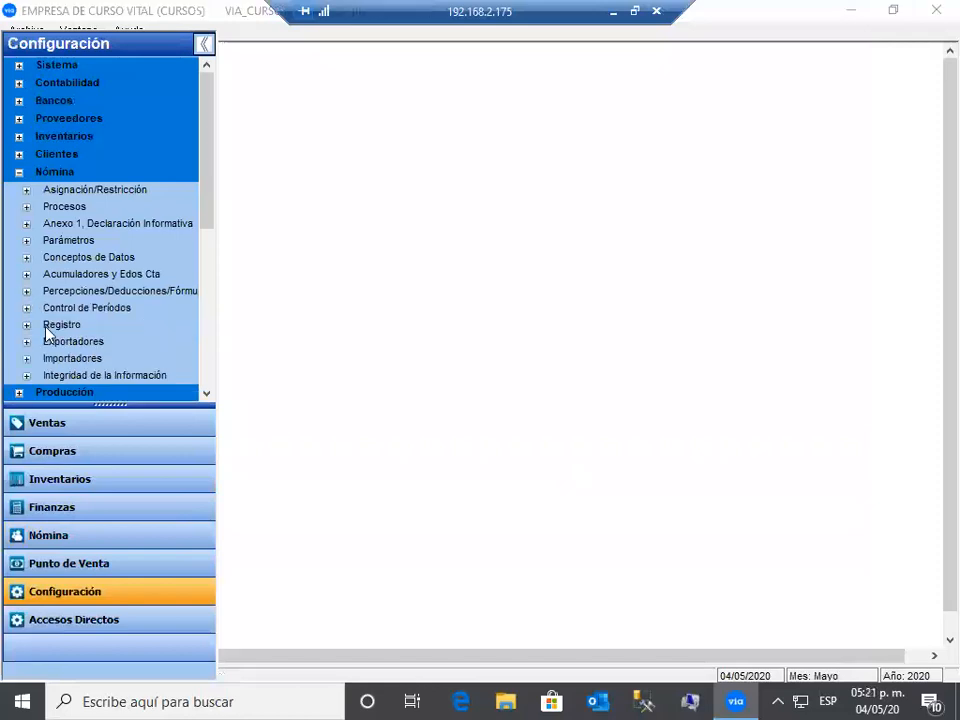
click(93, 452)
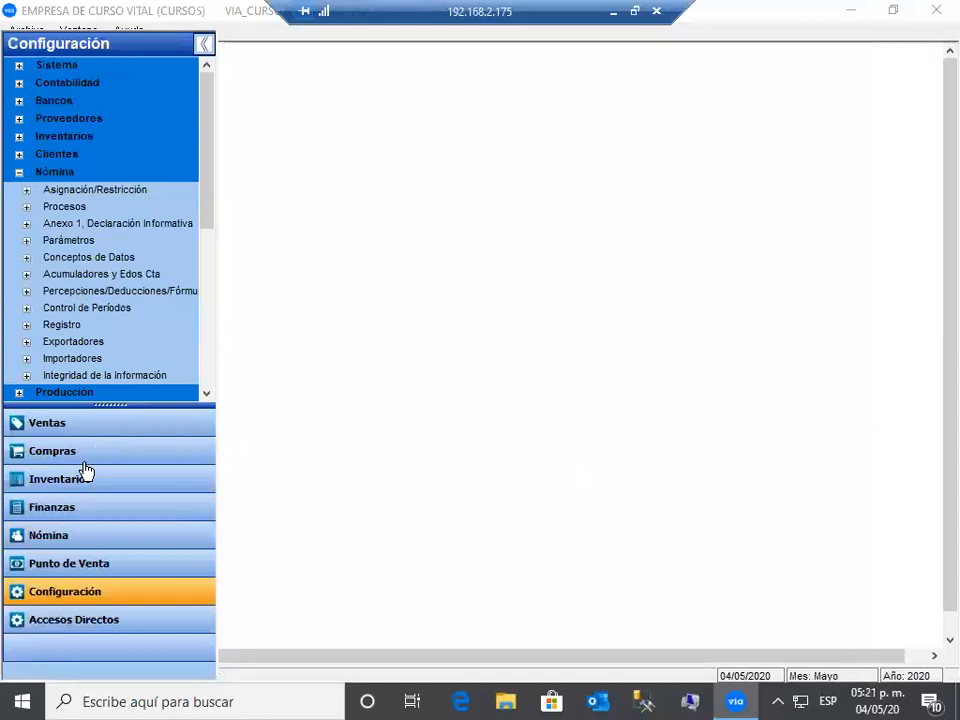
click(93, 541)
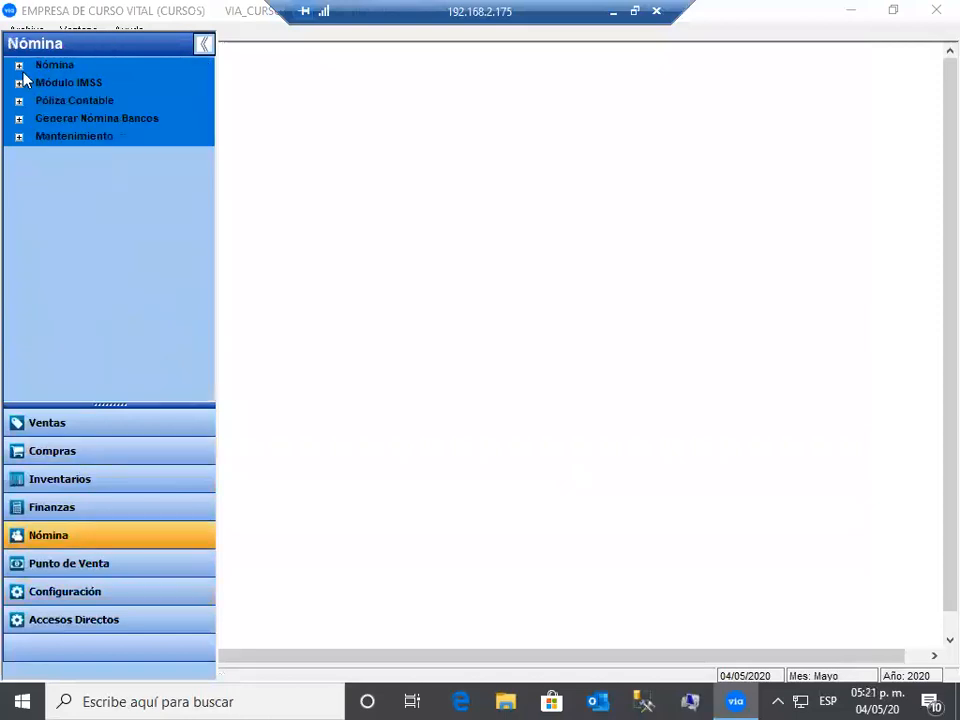
click(19, 66)
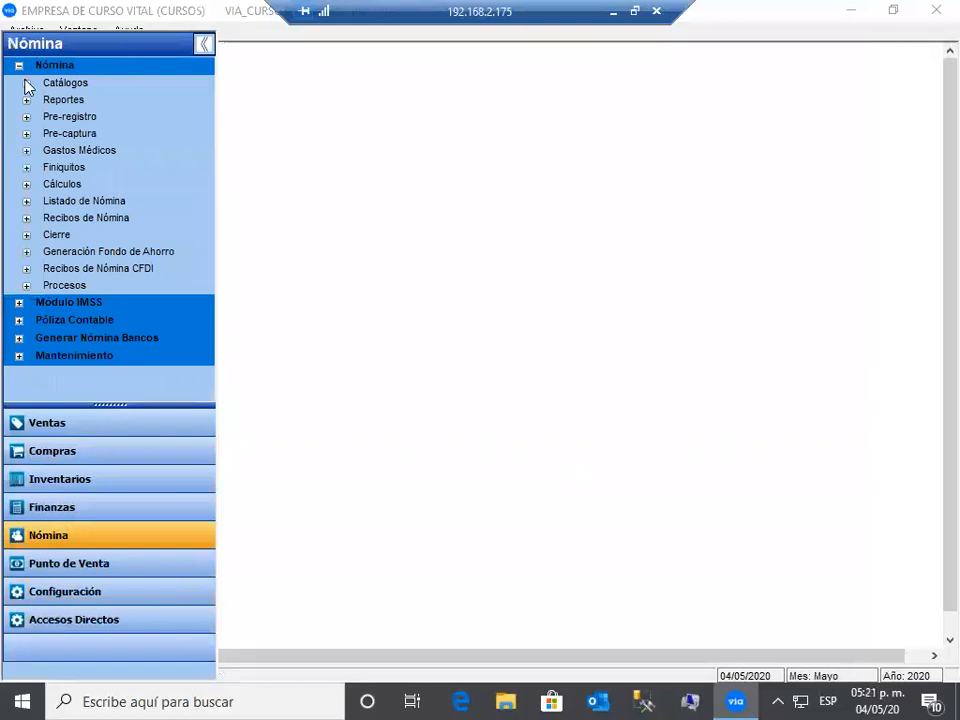
click(26, 84)
click(122, 103)
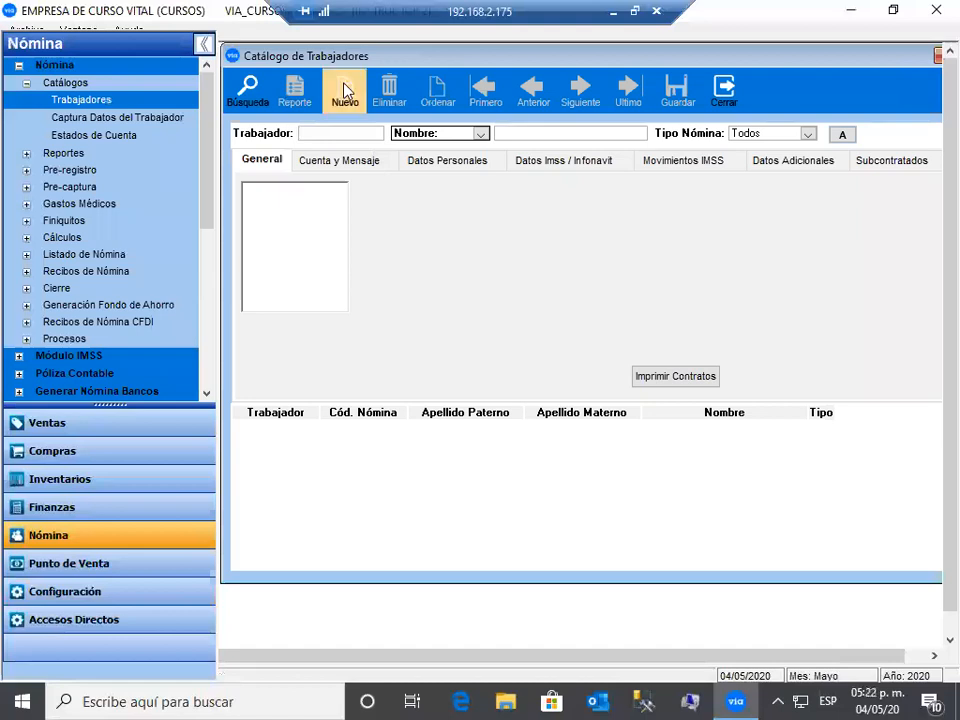
- Start a new worker record, leaving the worker code as TNT0, and move to the payroll type list
click(345, 90)
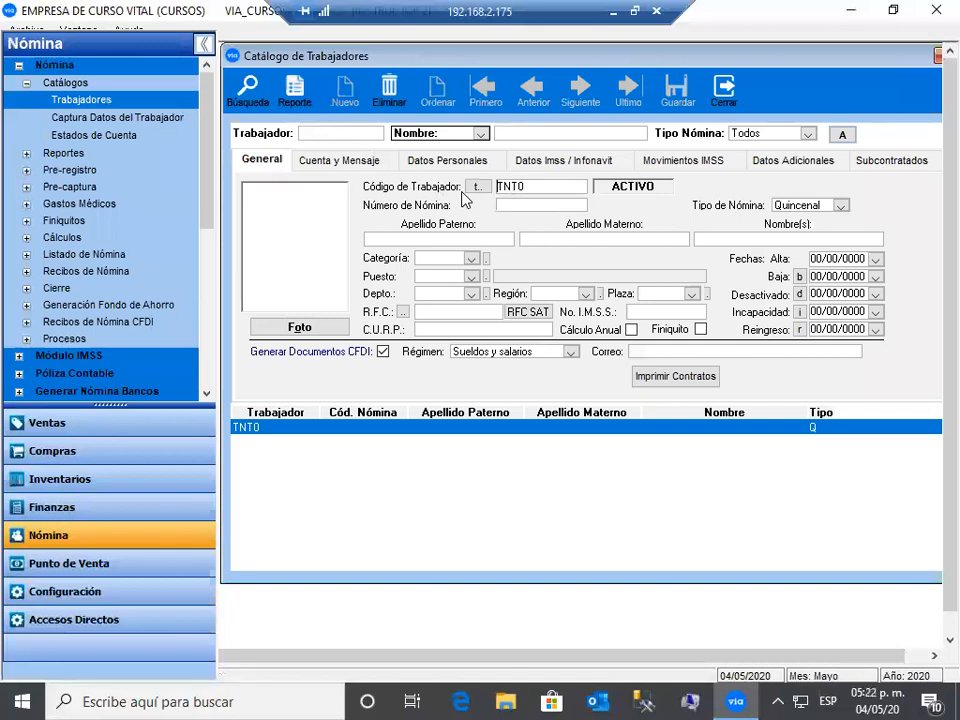
click(499, 186)
text(00001)
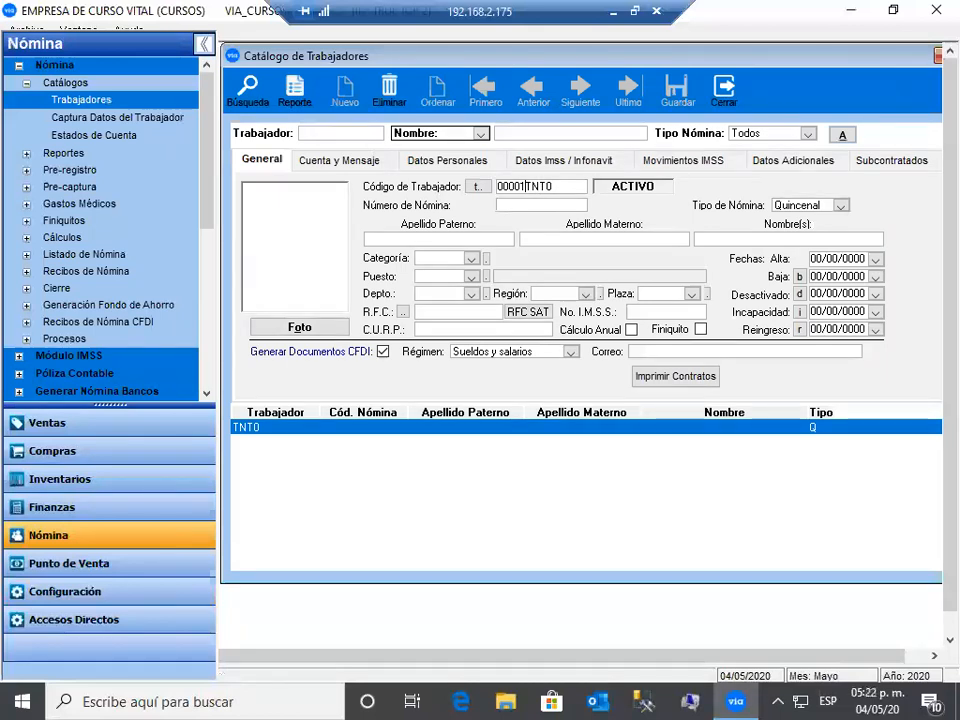
key(BackSpace)
key(BackSpace)
key(BackSpace)
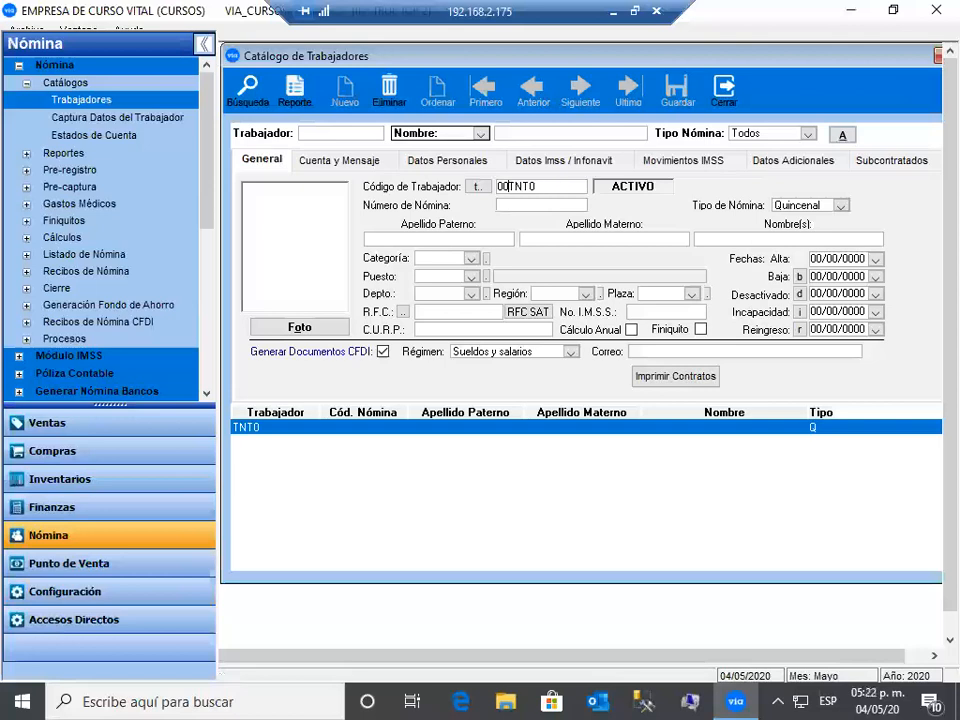
key(BackSpace)
key(BackSpace)
click(513, 208)
key(Tab)
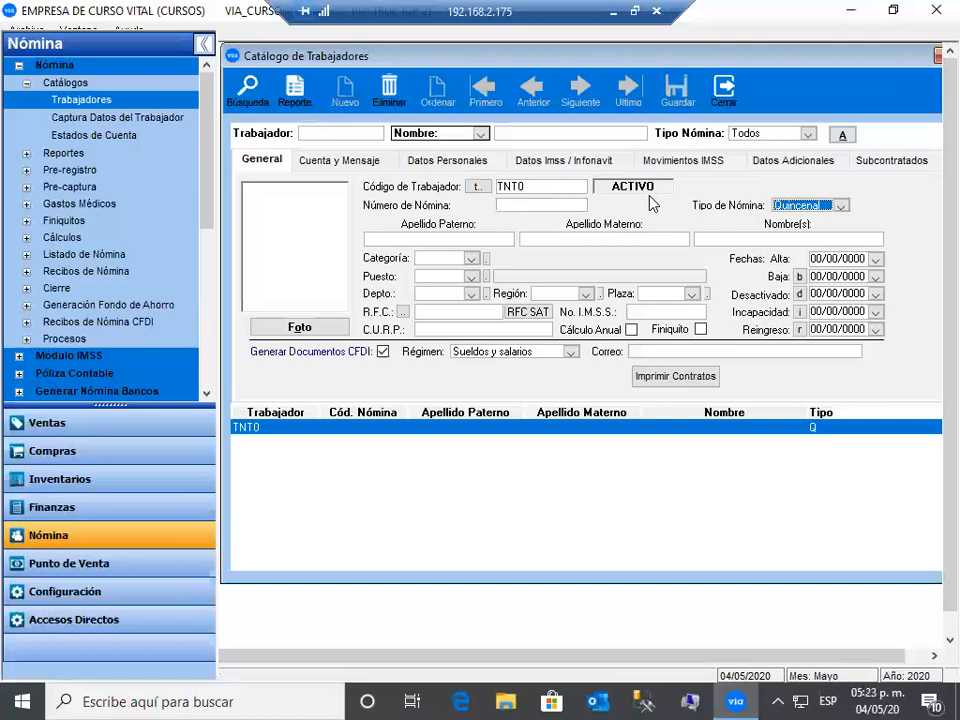
click(841, 207)
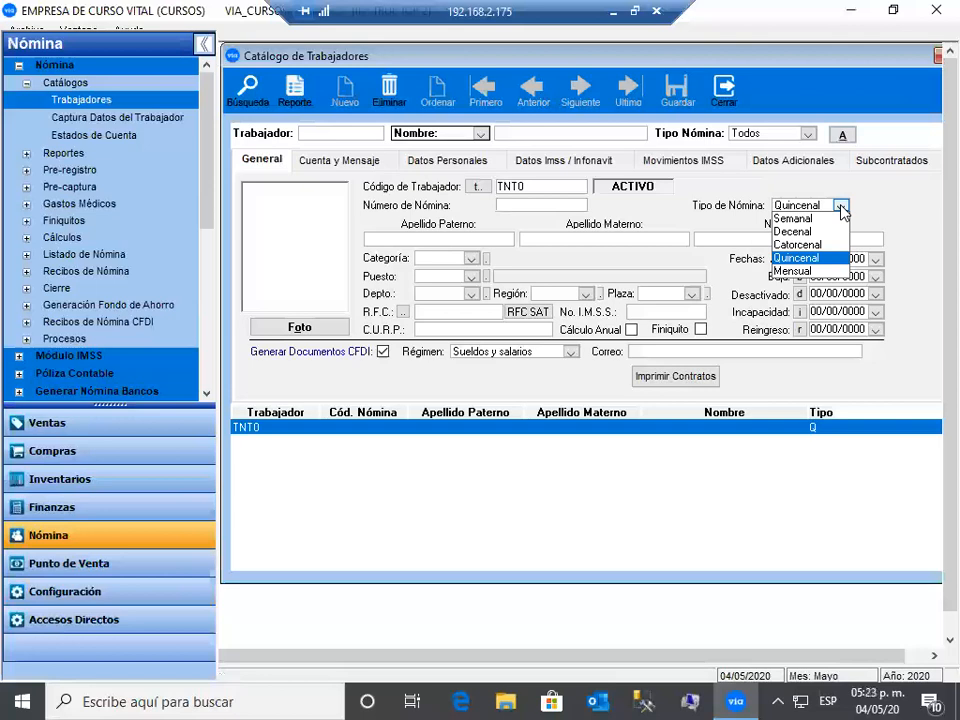
- Choose Quincenal payroll type and enter the worker's paternal surname, maternal surname and given names
click(822, 259)
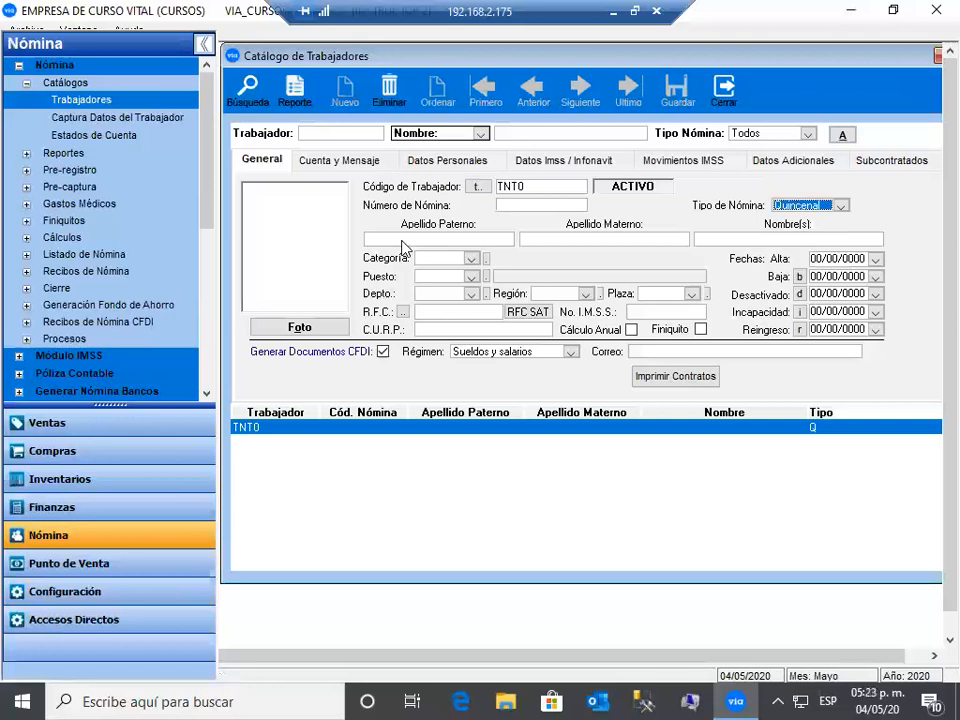
click(402, 240)
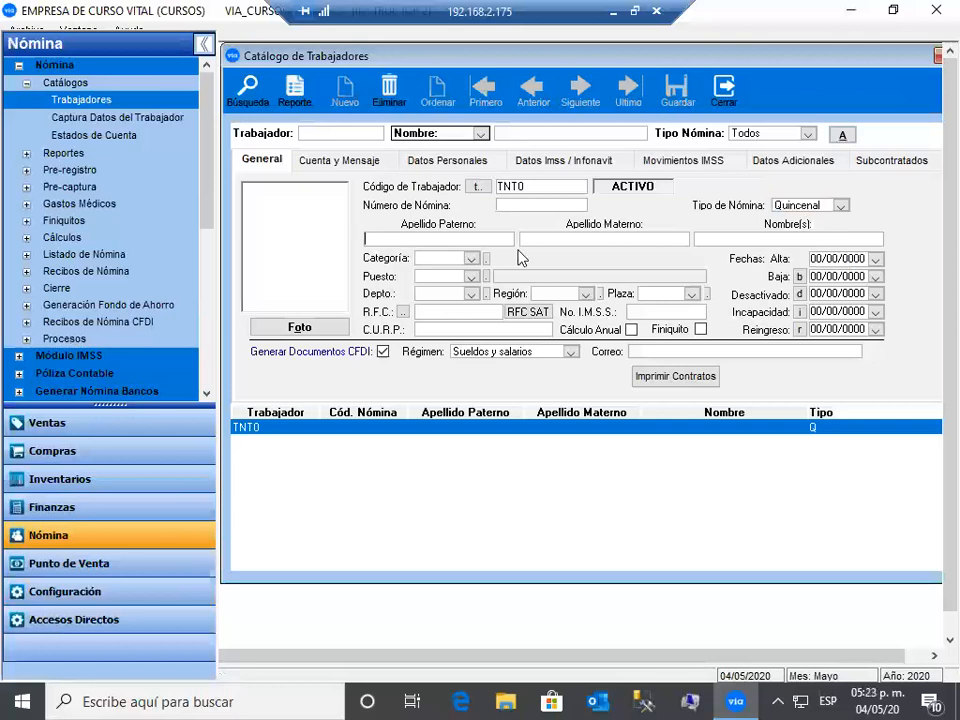
key(Tab)
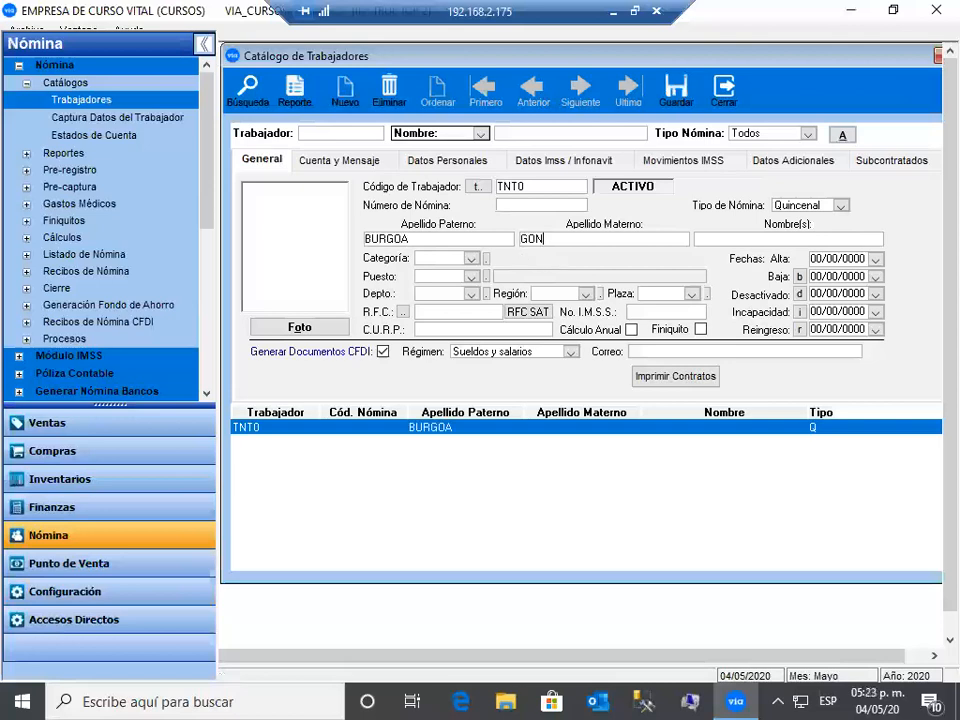
key(Tab)
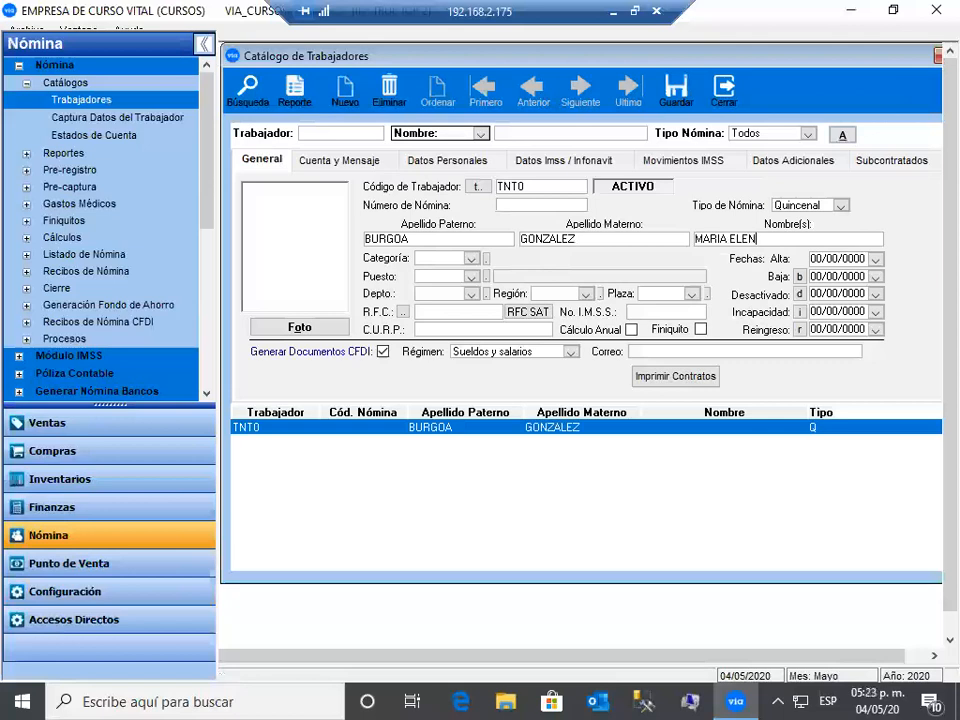
key(Tab)
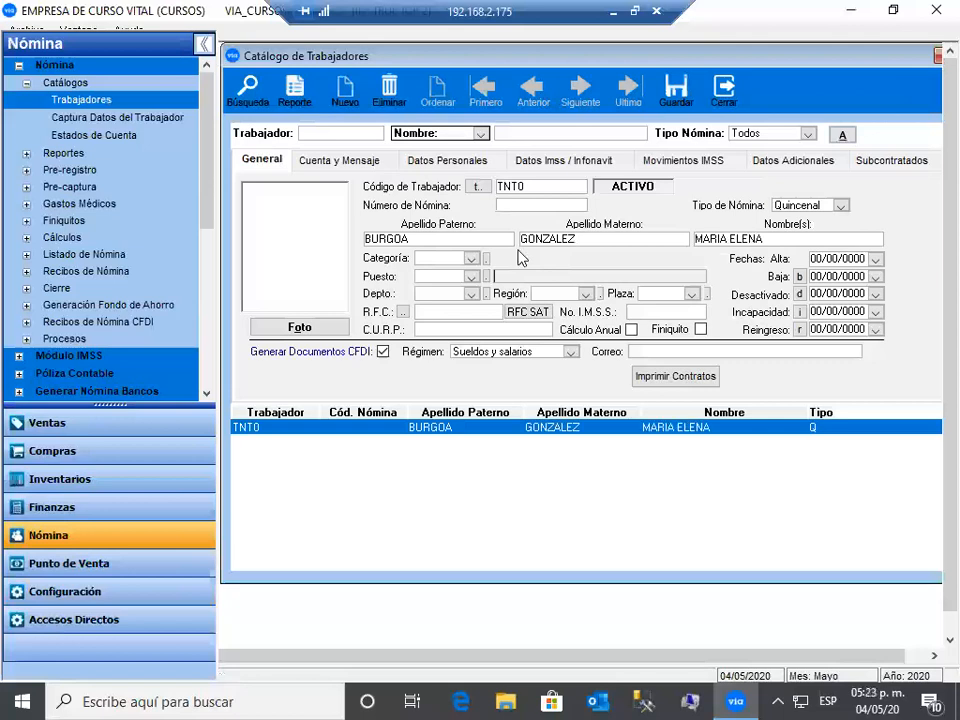
- Assign category ADMIN, position ADM, department A10, and region and plaza LOCAL
click(471, 258)
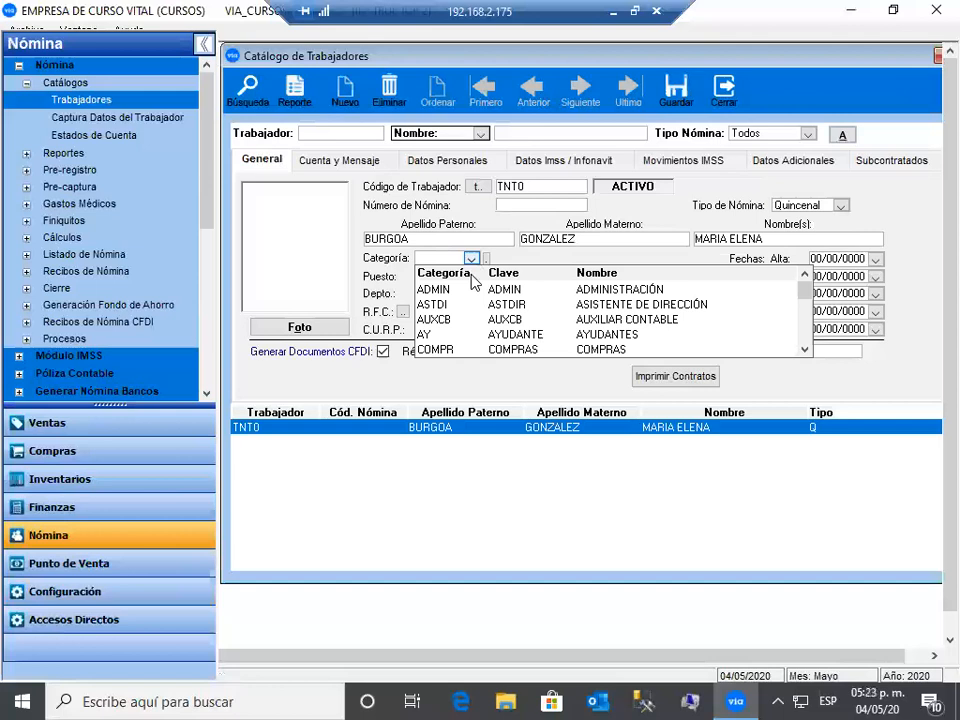
click(484, 290)
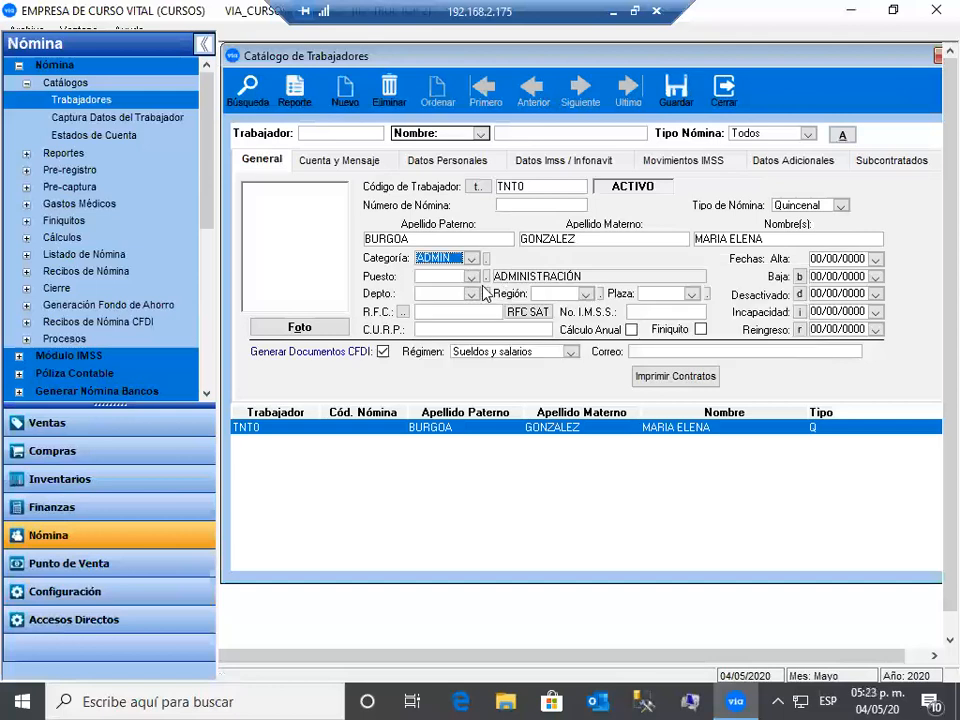
click(499, 337)
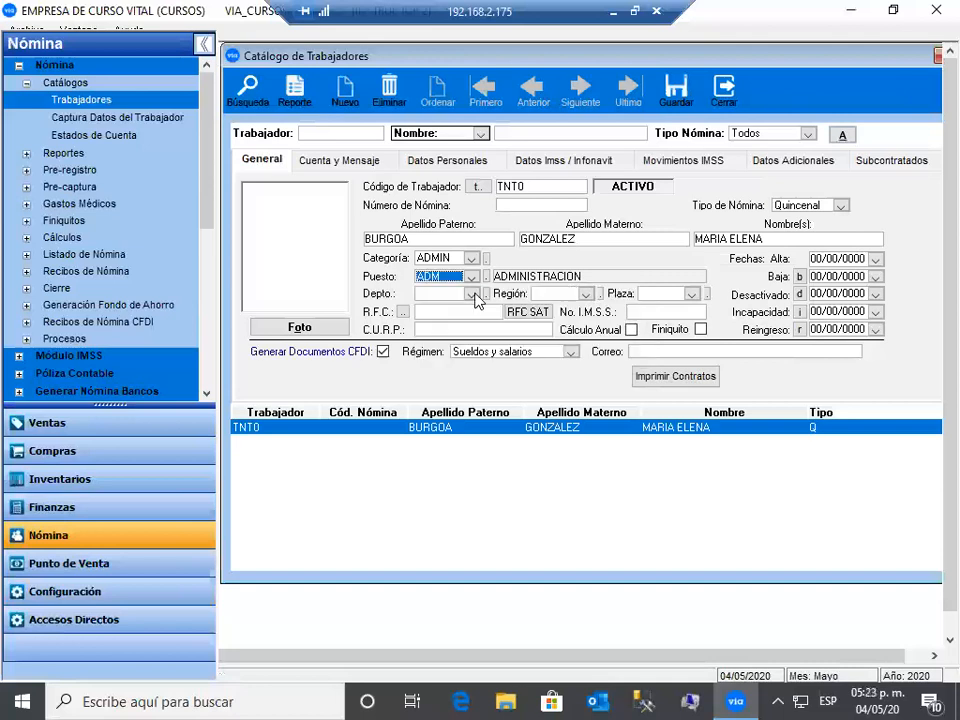
click(471, 294)
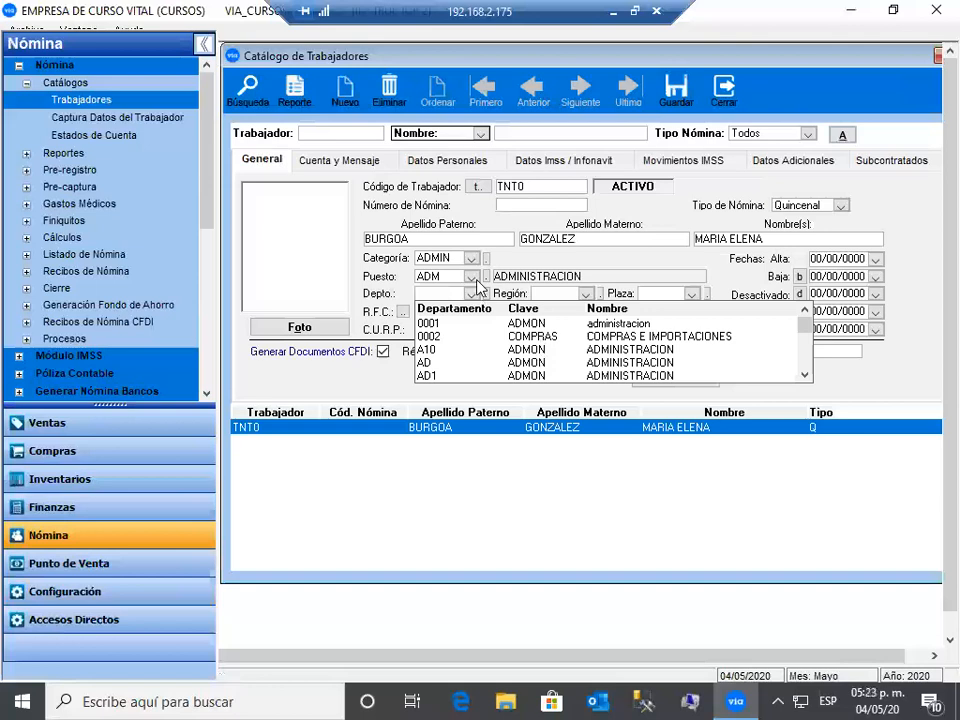
click(472, 349)
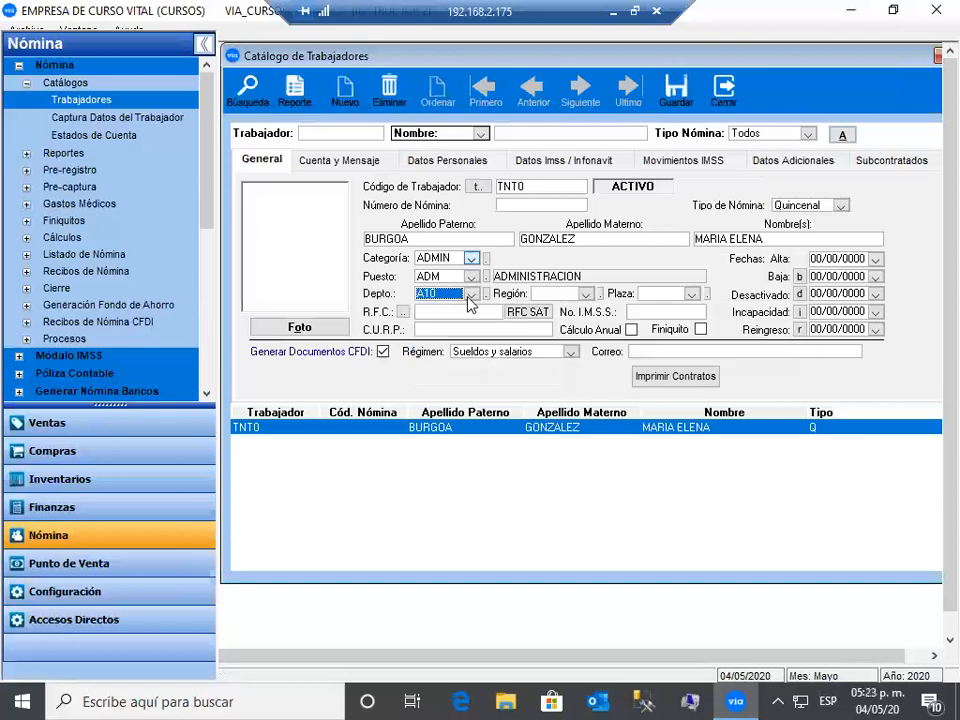
click(572, 338)
click(693, 297)
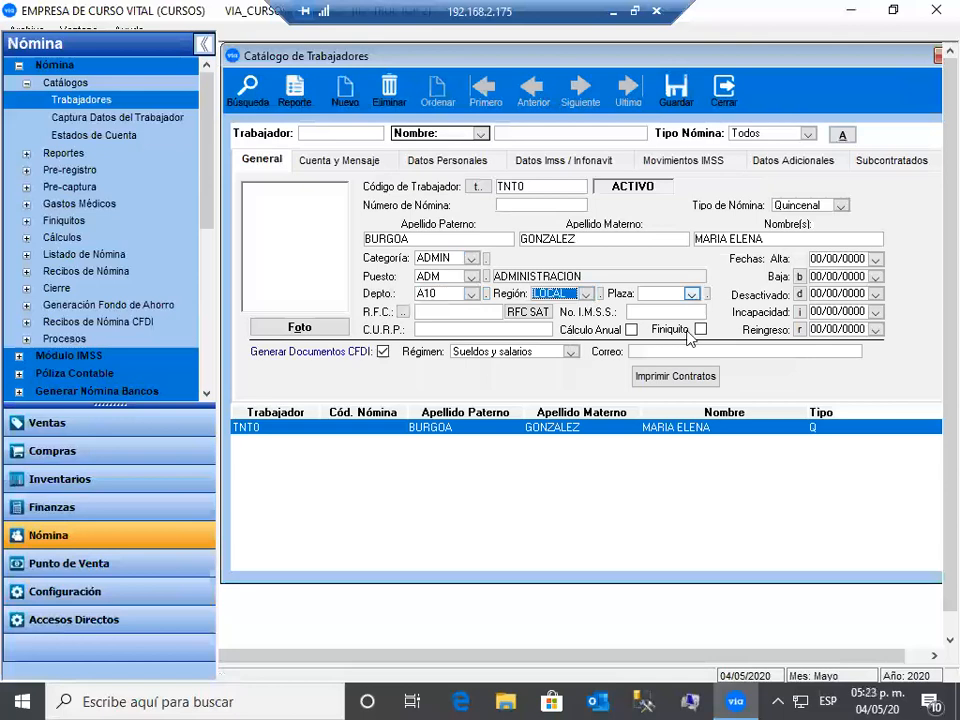
click(681, 337)
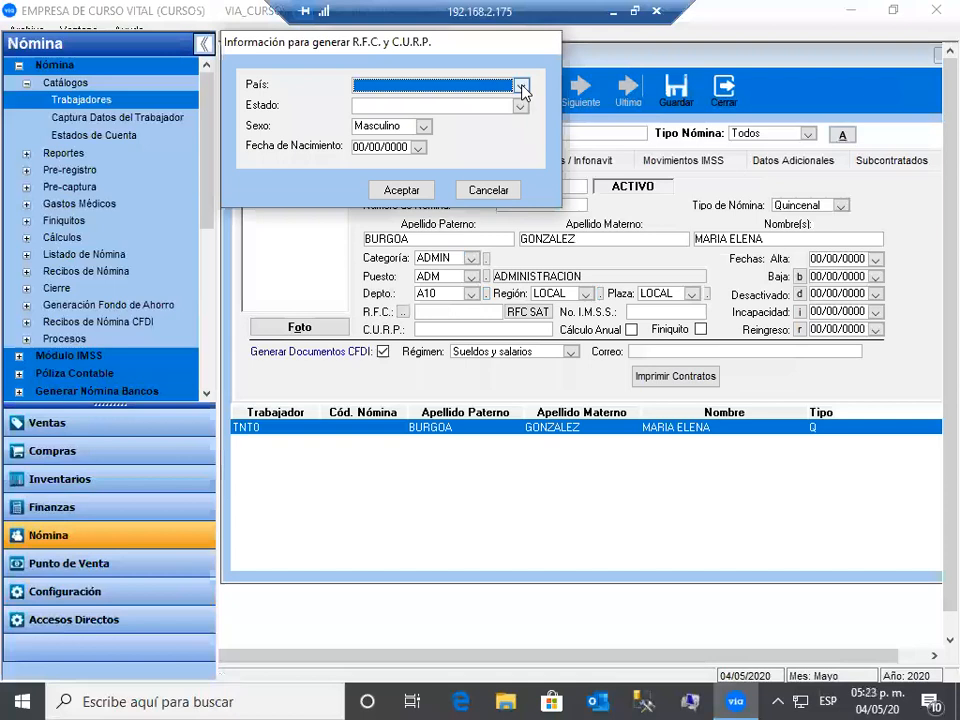
- In the RFC/CURP dialog choose country MÉXICO, state NUEVO LEON and sex Femenino
click(520, 86)
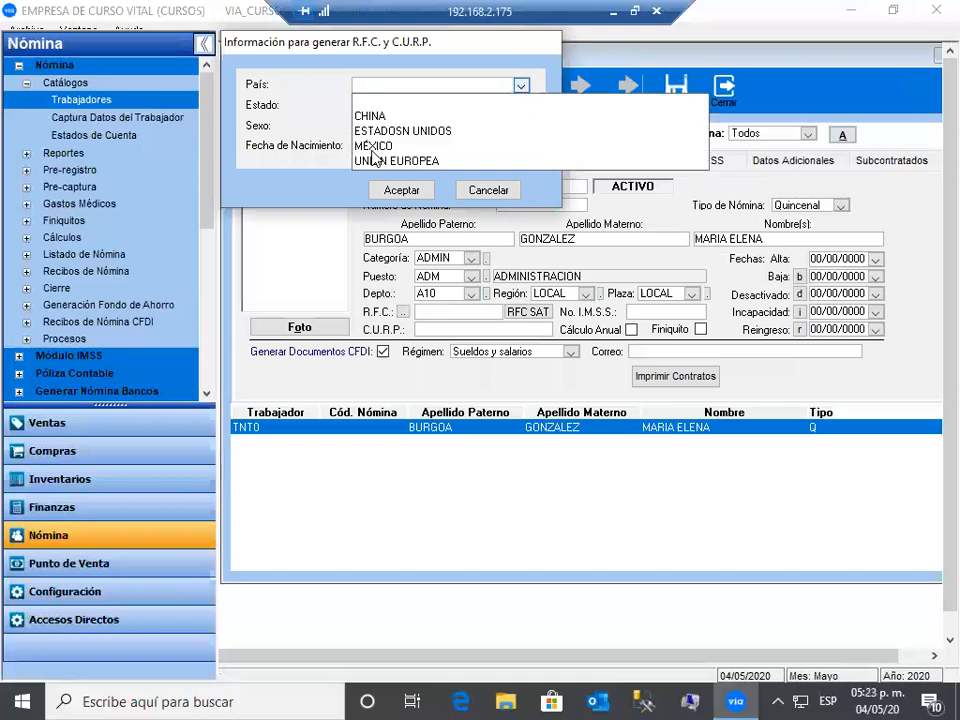
click(373, 146)
click(521, 106)
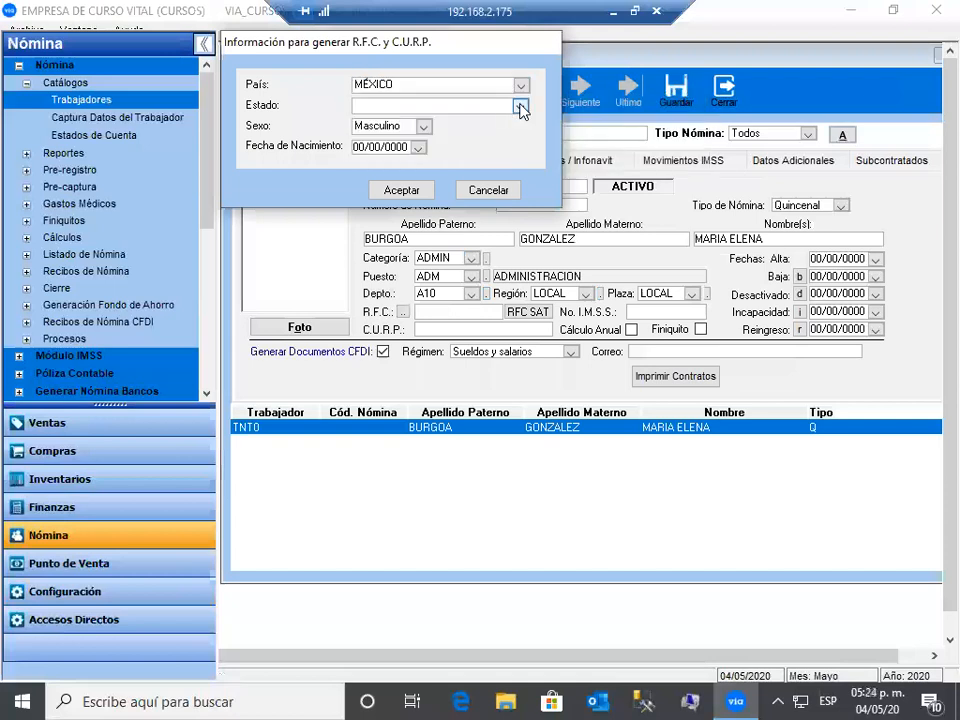
click(521, 106)
key(n)
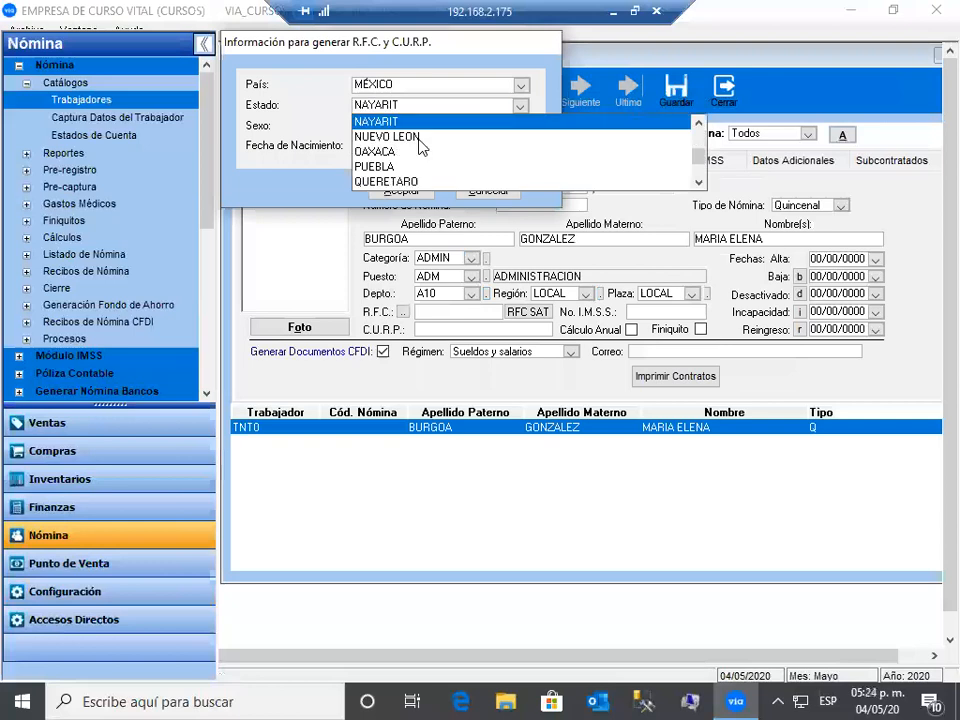
click(421, 137)
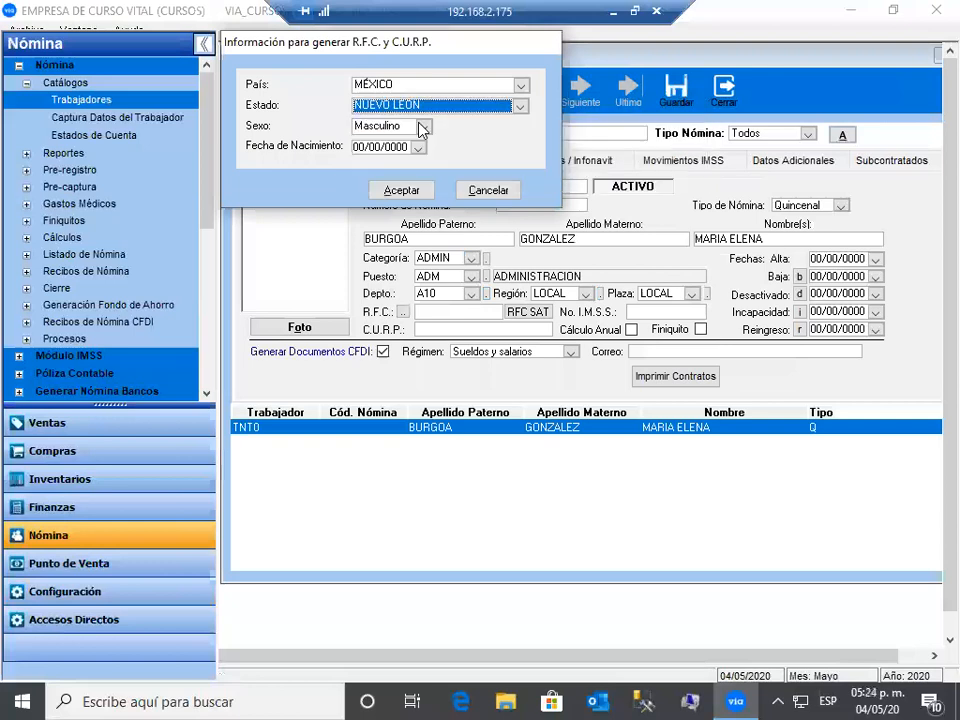
click(423, 127)
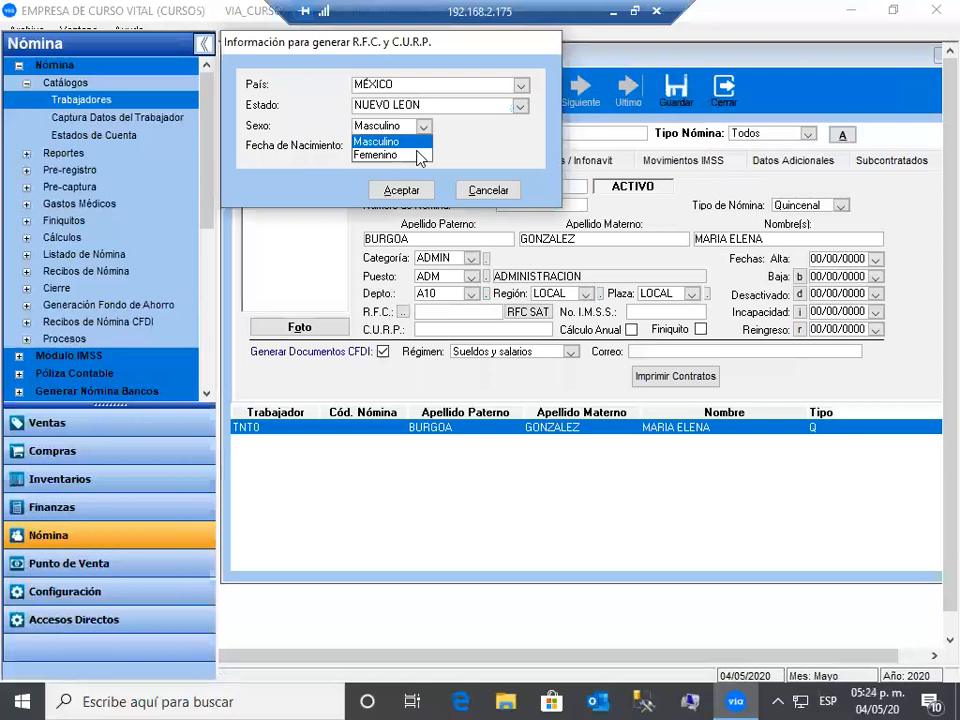
click(393, 155)
click(396, 150)
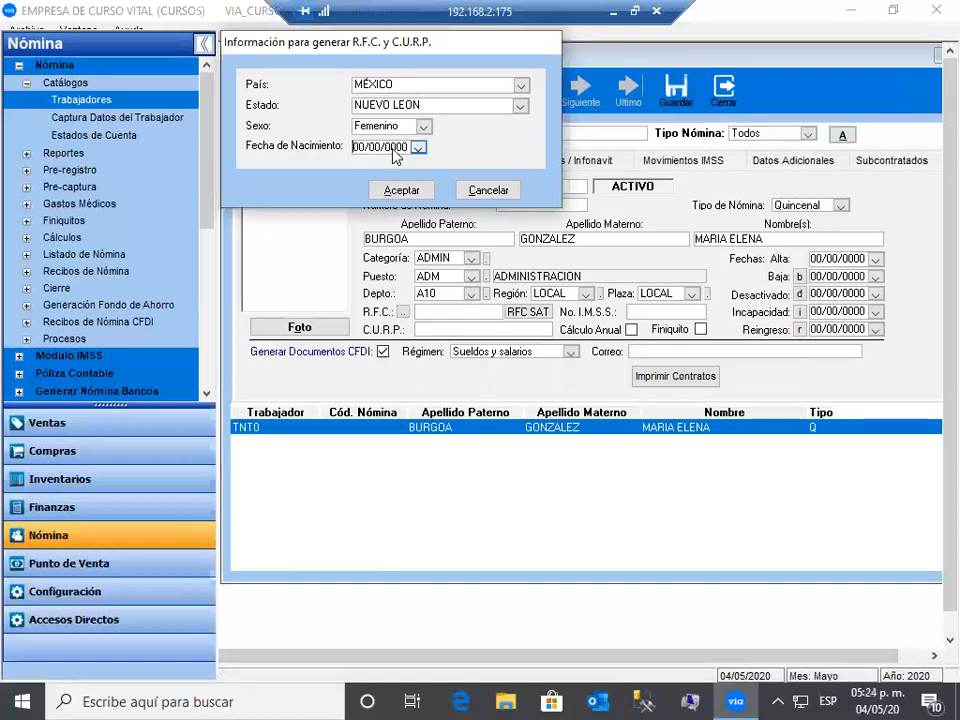
text(0)
text(6/)
text(01/1969)
key(Tab)
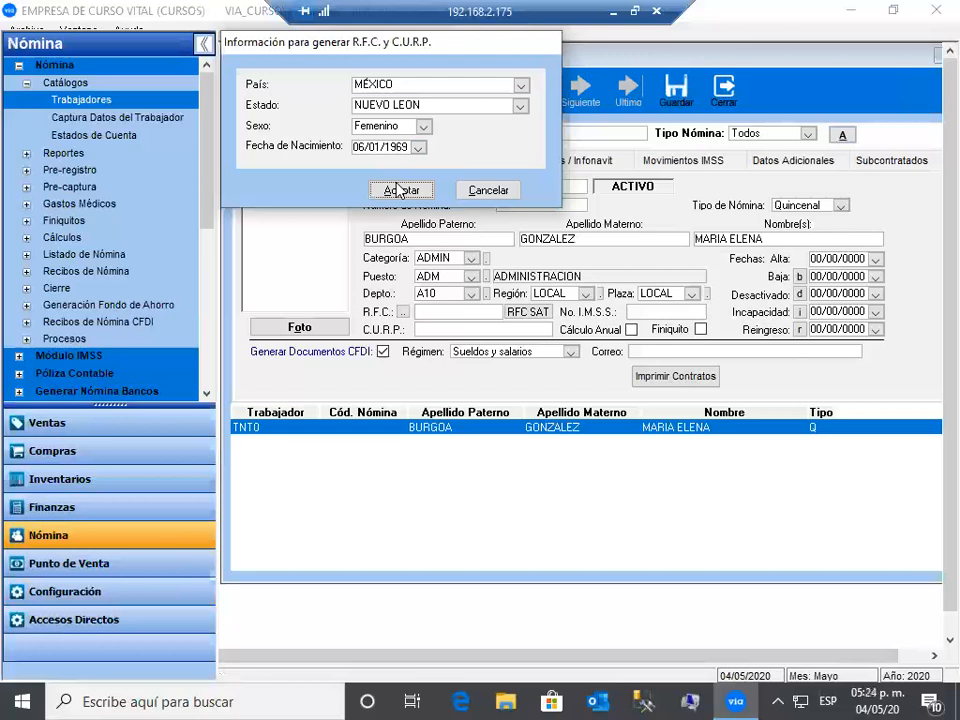
click(399, 190)
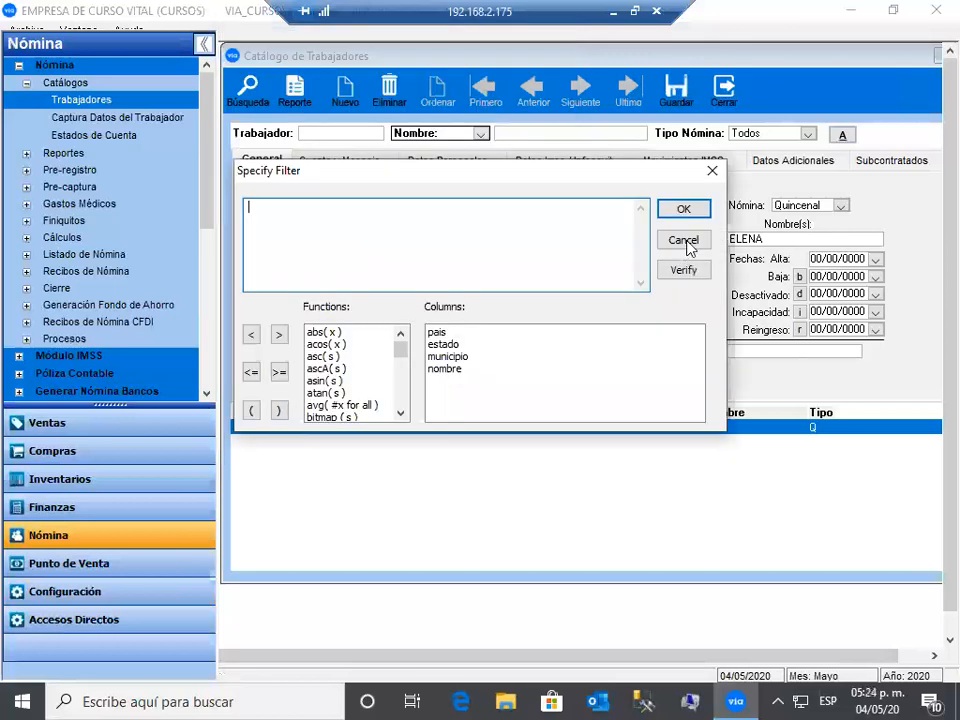
click(684, 242)
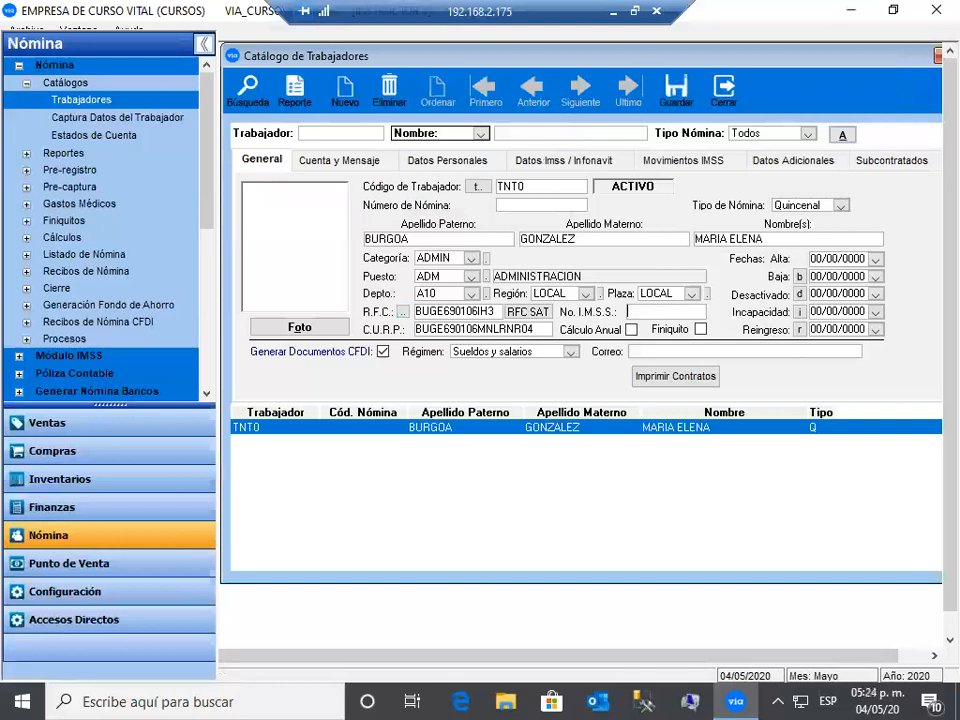
- Enter the worker's IMSS number and acknowledge the incomplete-number and check-digit warnings
key(Tab)
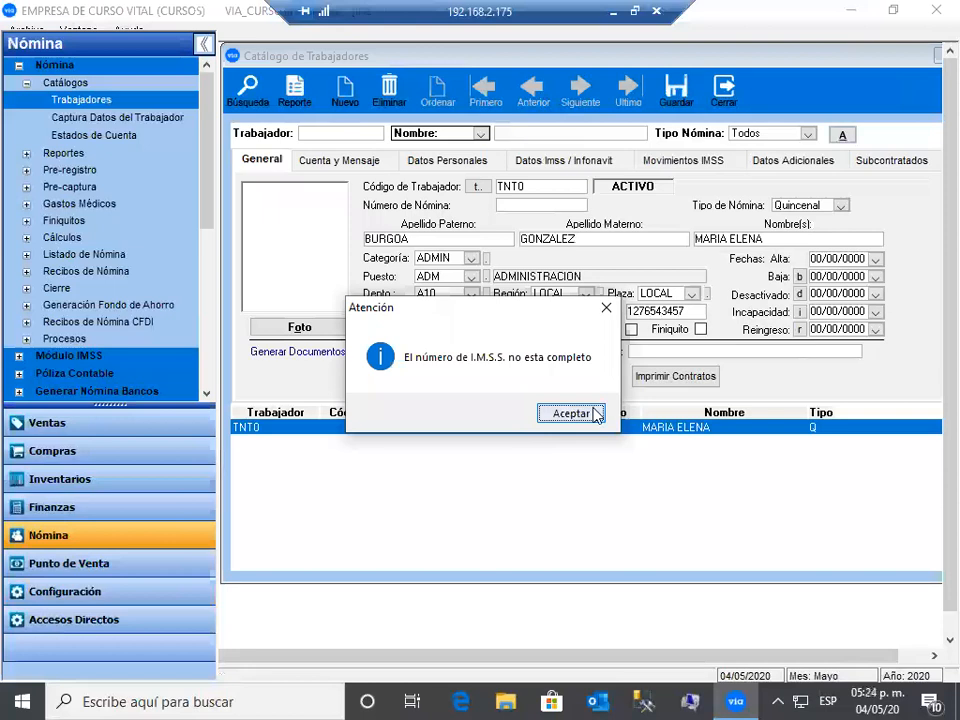
click(596, 414)
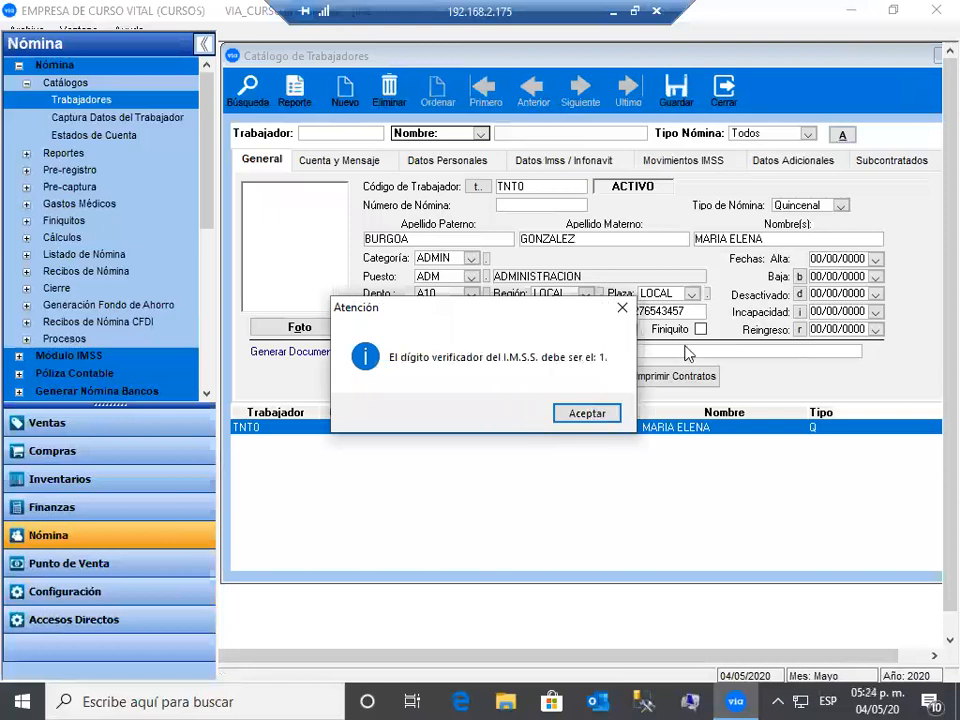
key(Return)
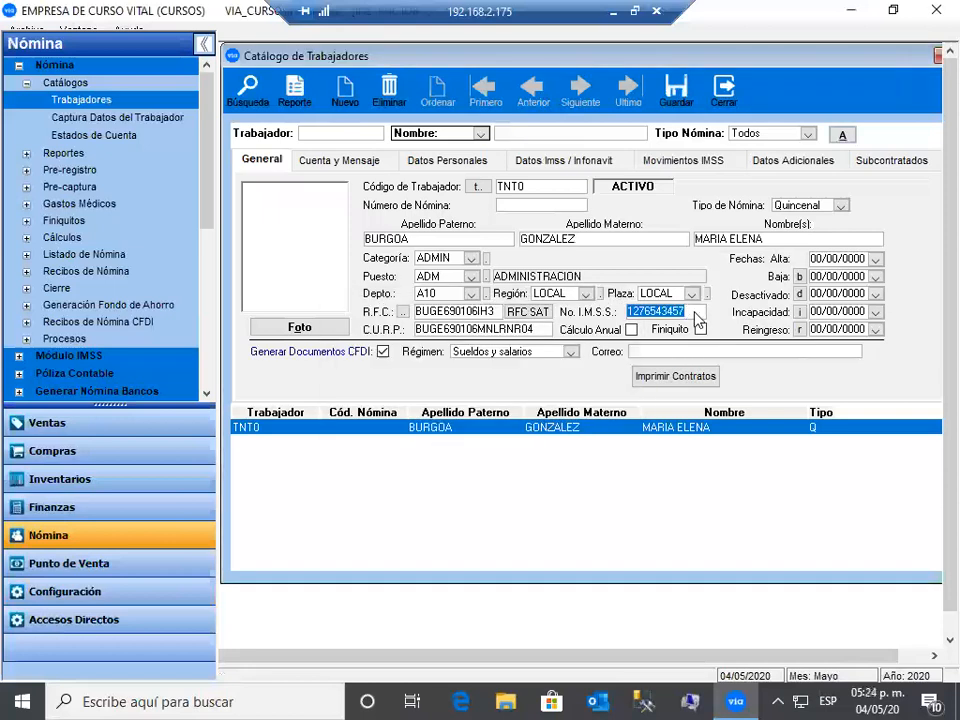
- Append check digit 1 to the IMSS number and keep the regime as Sueldos y salarios
click(694, 312)
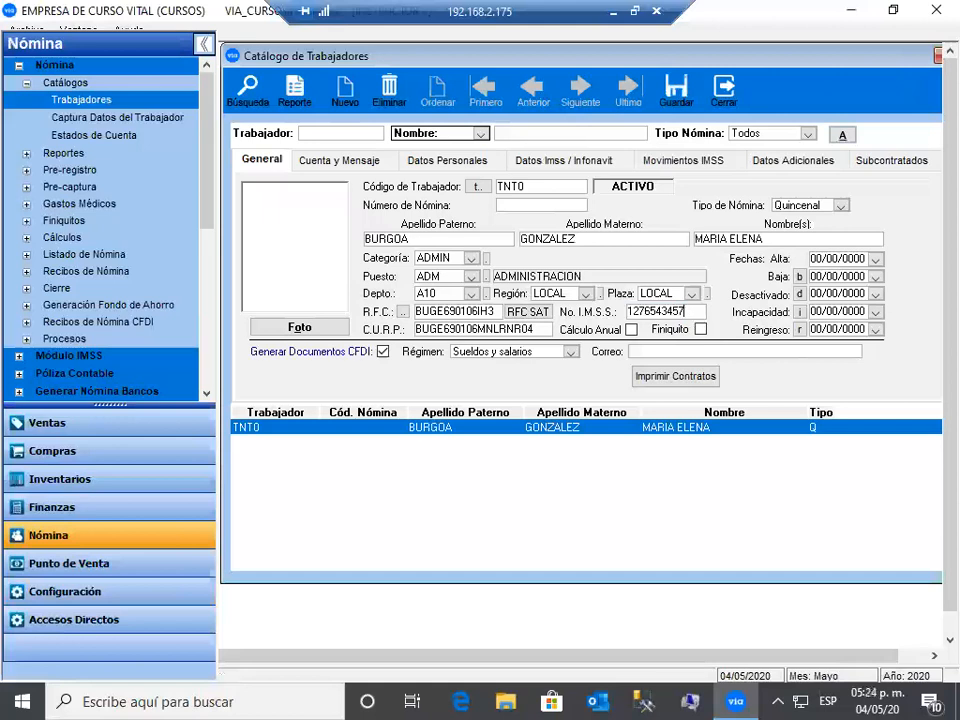
text(1)
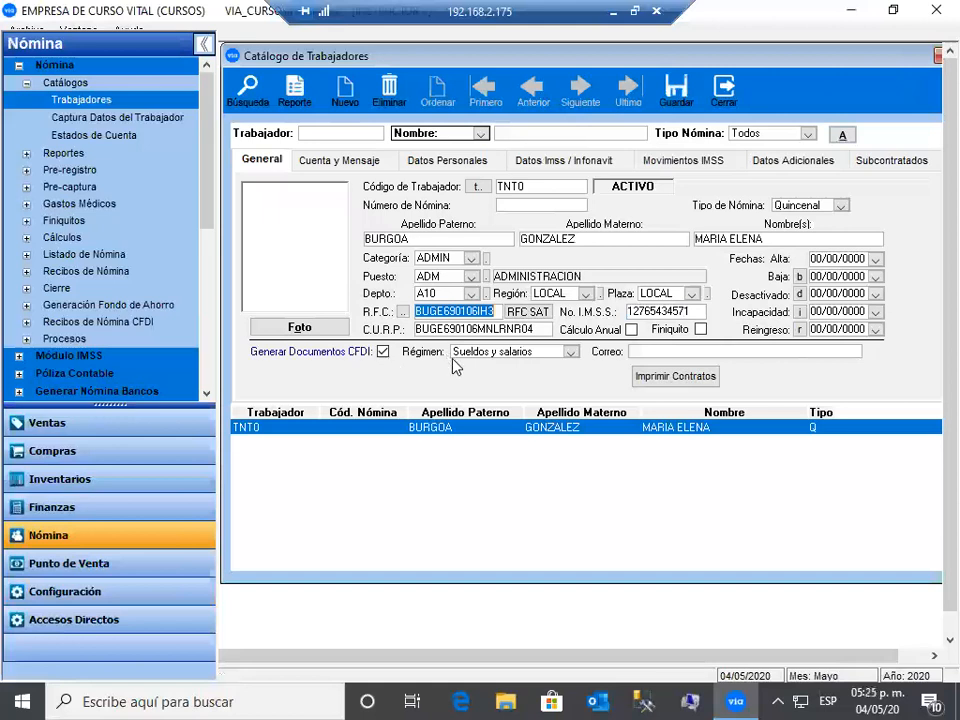
click(571, 352)
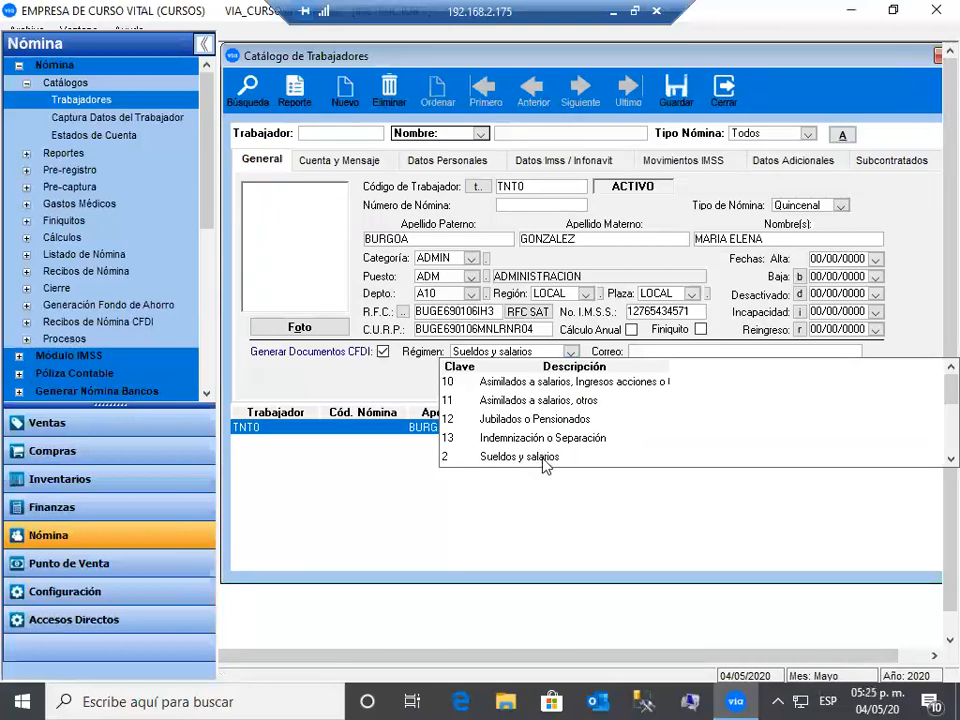
click(645, 362)
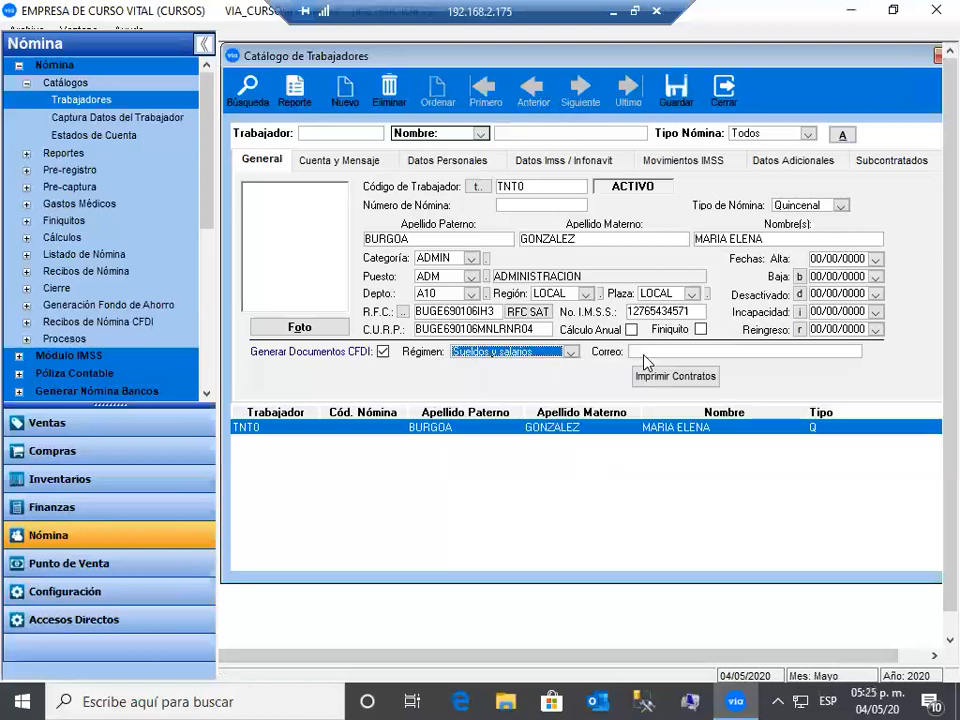
key(Tab)
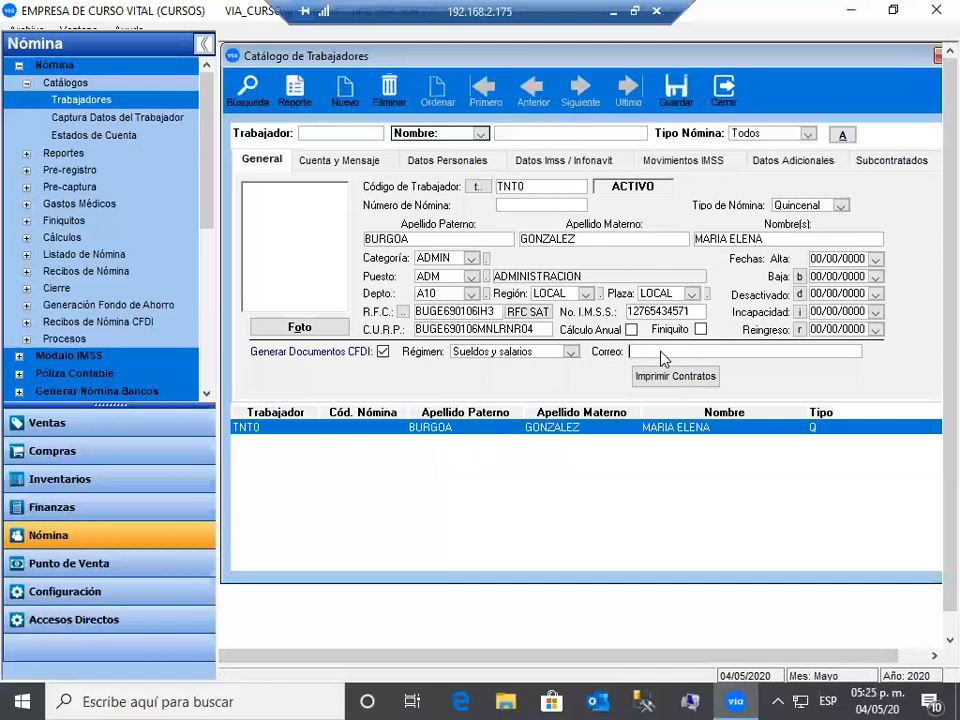
- Enter 04/05/2020 as TNT0's Alta date, fixing the year digit and accepting the out-of-period warning
click(816, 262)
text(04/05/2)
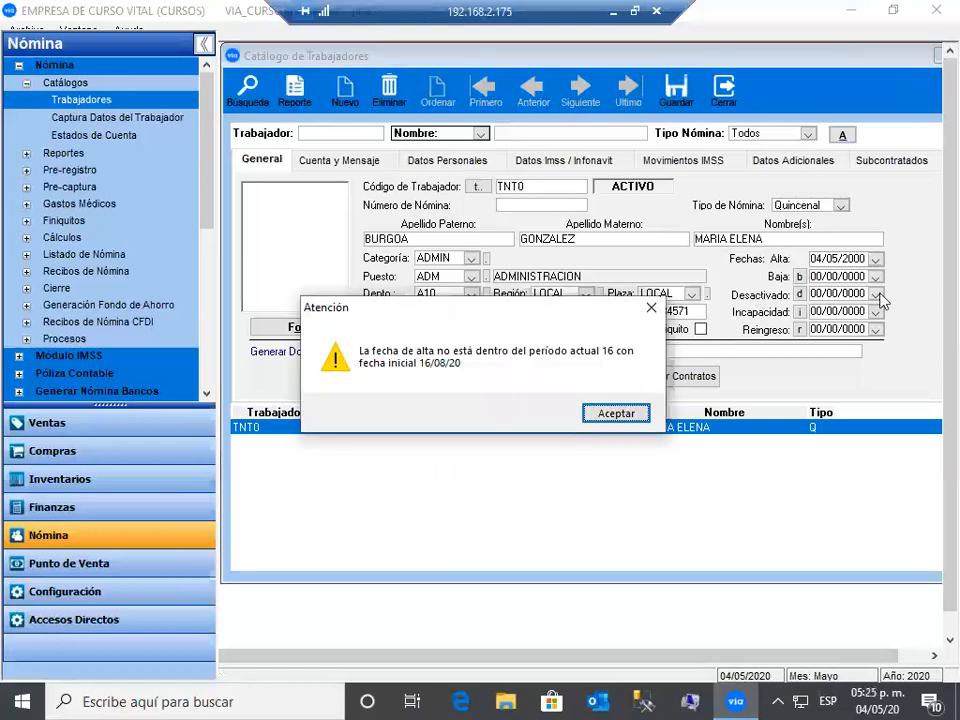
key(Return)
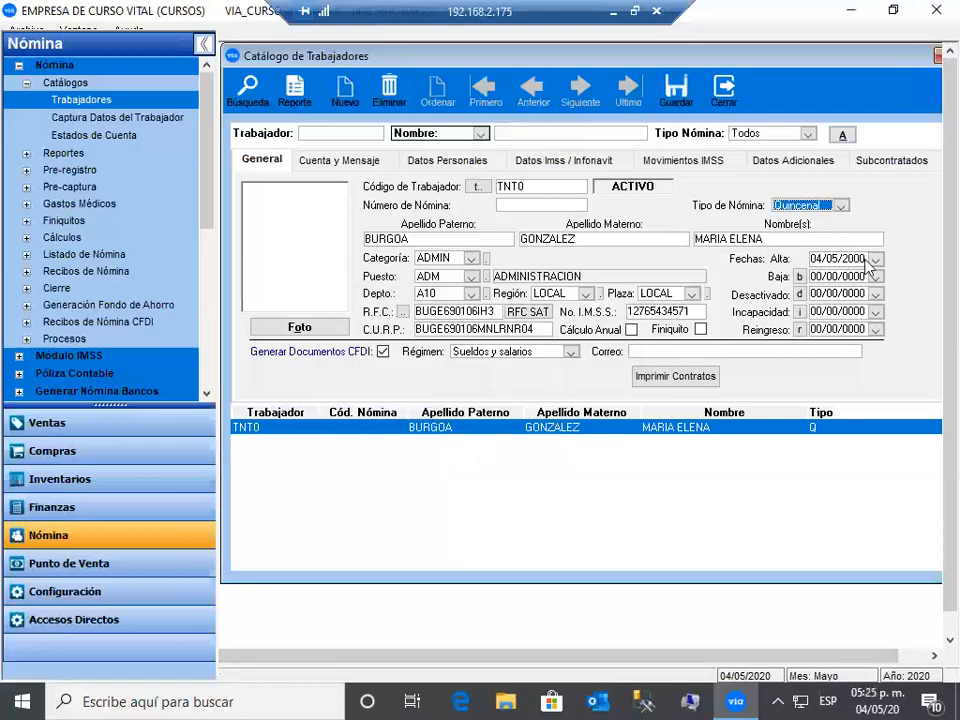
click(866, 260)
key(Right)
key(Right)
key(Right)
key(Right)
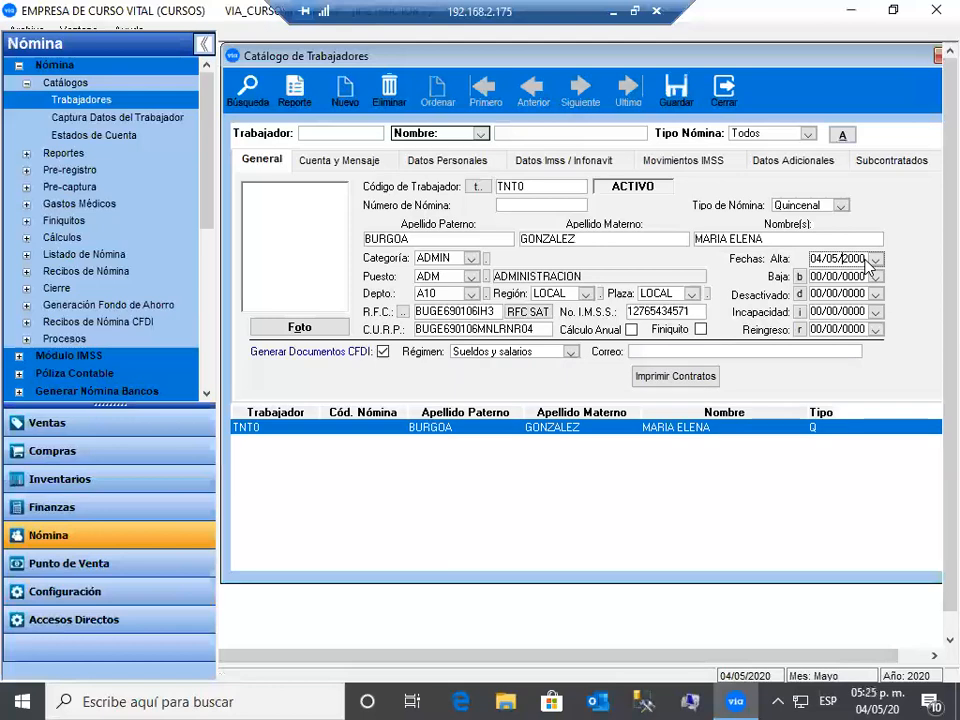
key(Right)
key(Right)
text(2)
click(622, 425)
click(616, 414)
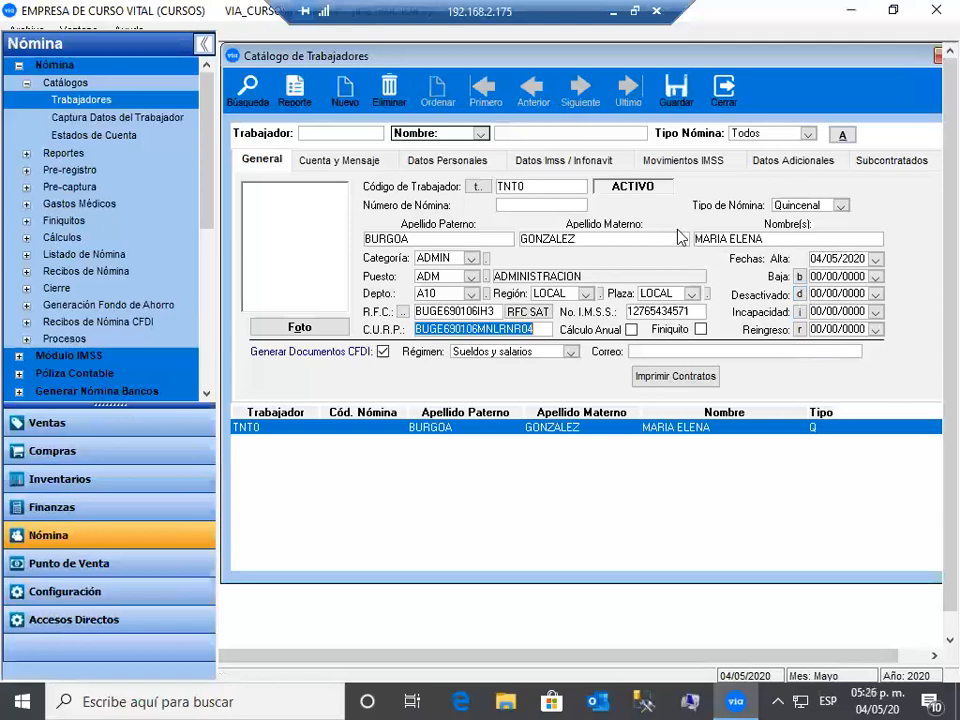
- Save the ACTIVO Quincenal worker record with hire date 04/05/2020 and regime Sueldos y salarios
click(696, 102)
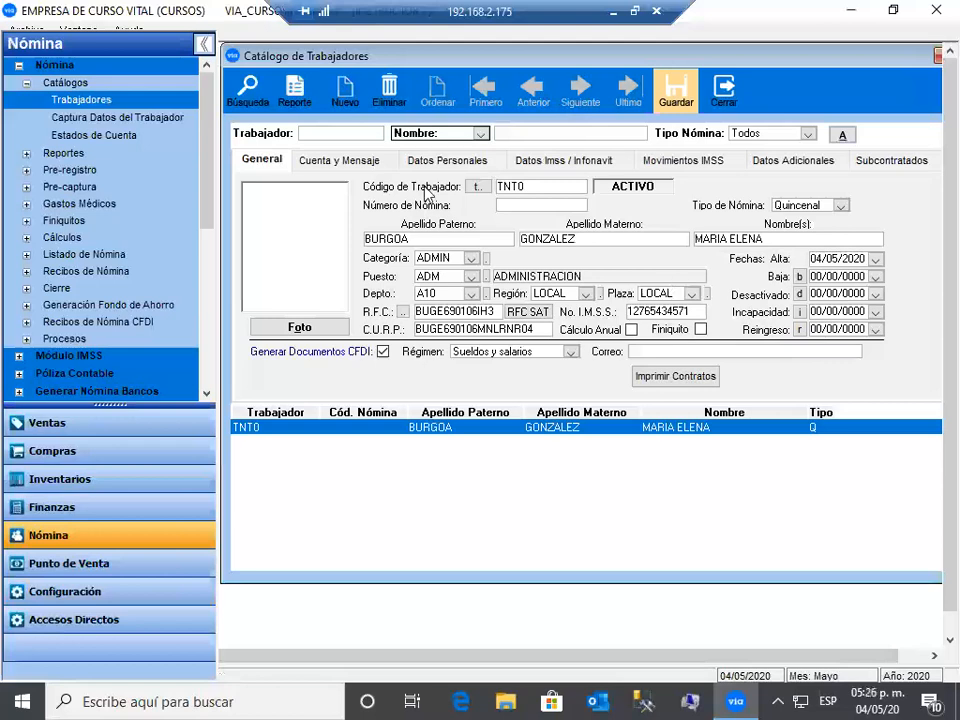
- On Cuenta y Mensaje, set payment bank Banorte and bank code 002 BANAMEX
click(375, 168)
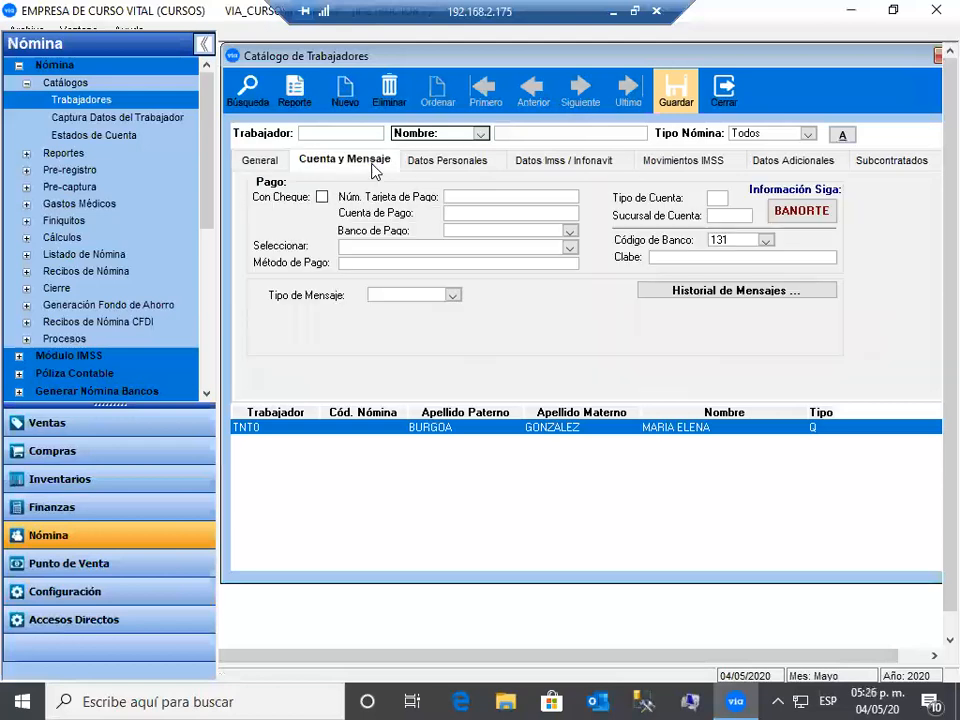
click(464, 199)
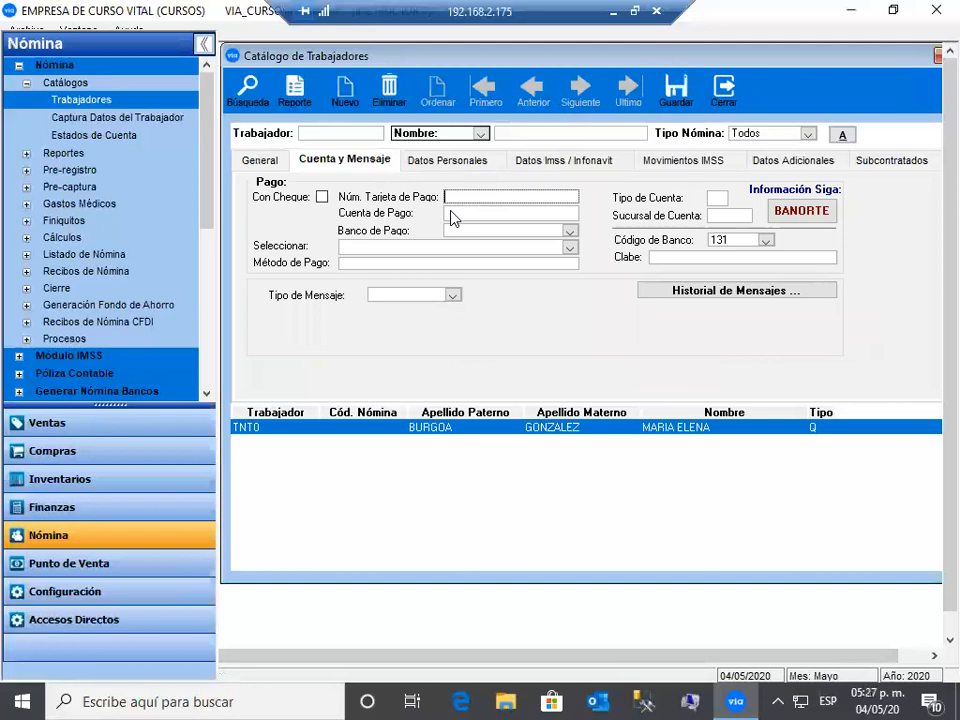
click(451, 213)
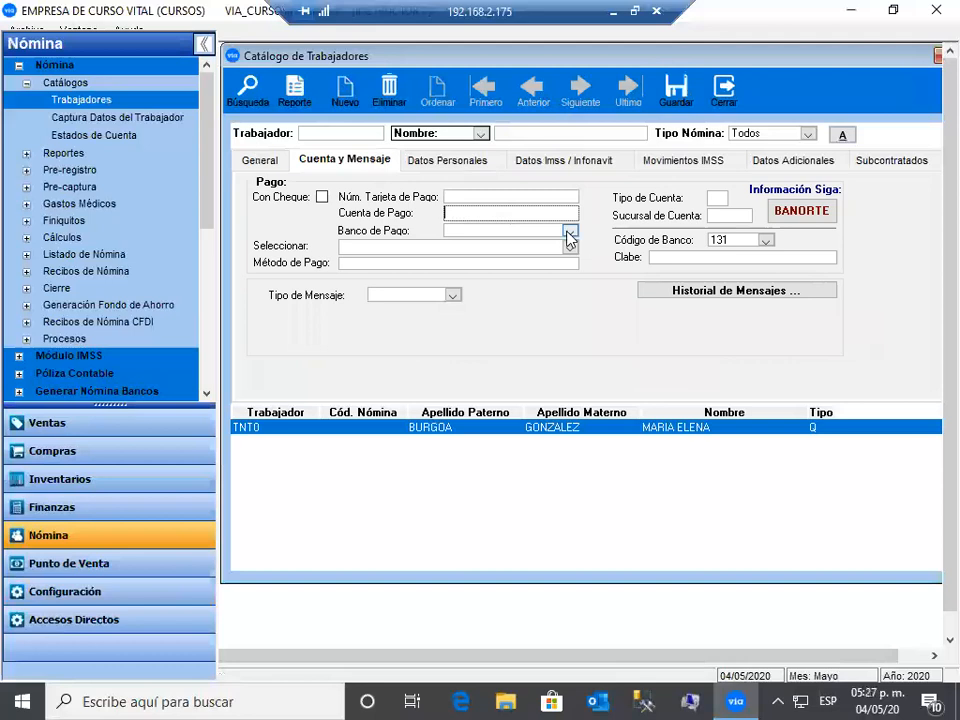
key(Tab)
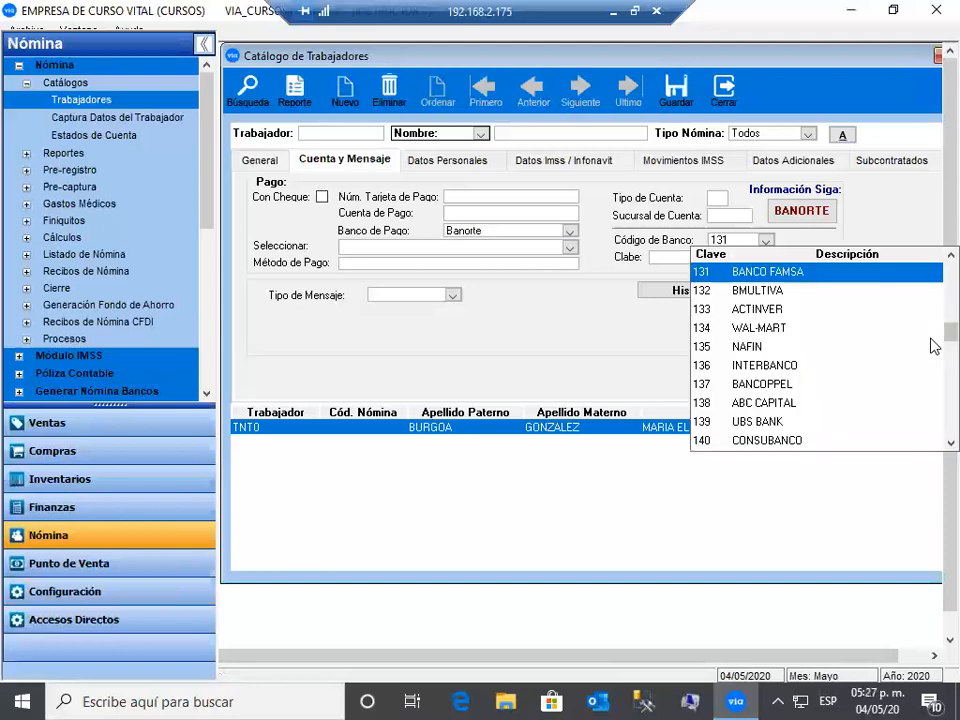
scroll(836, 296, up, 10)
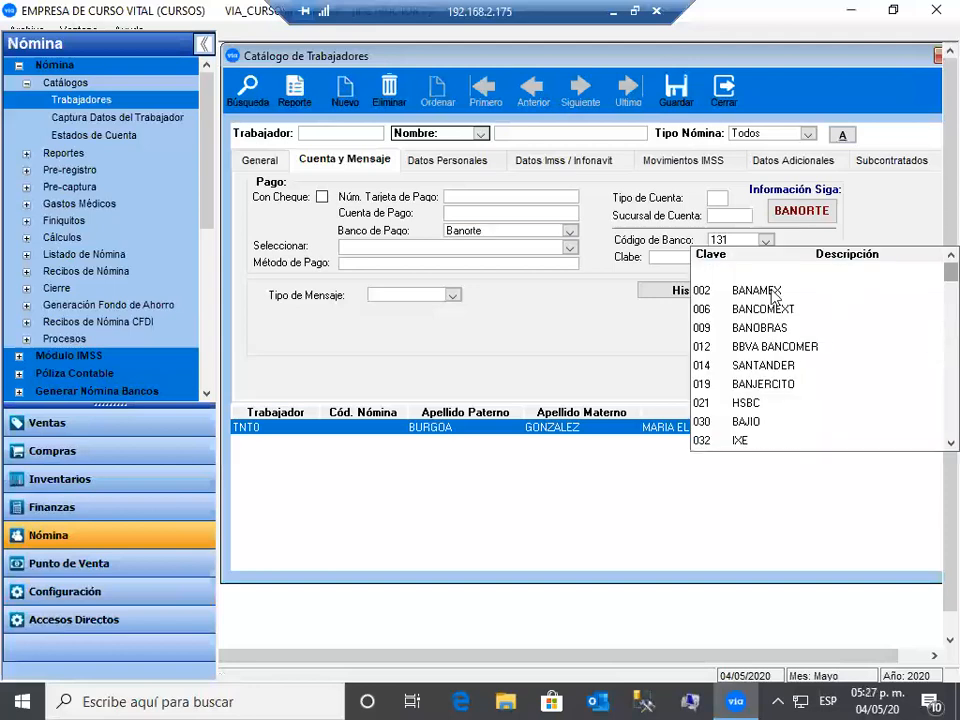
click(701, 290)
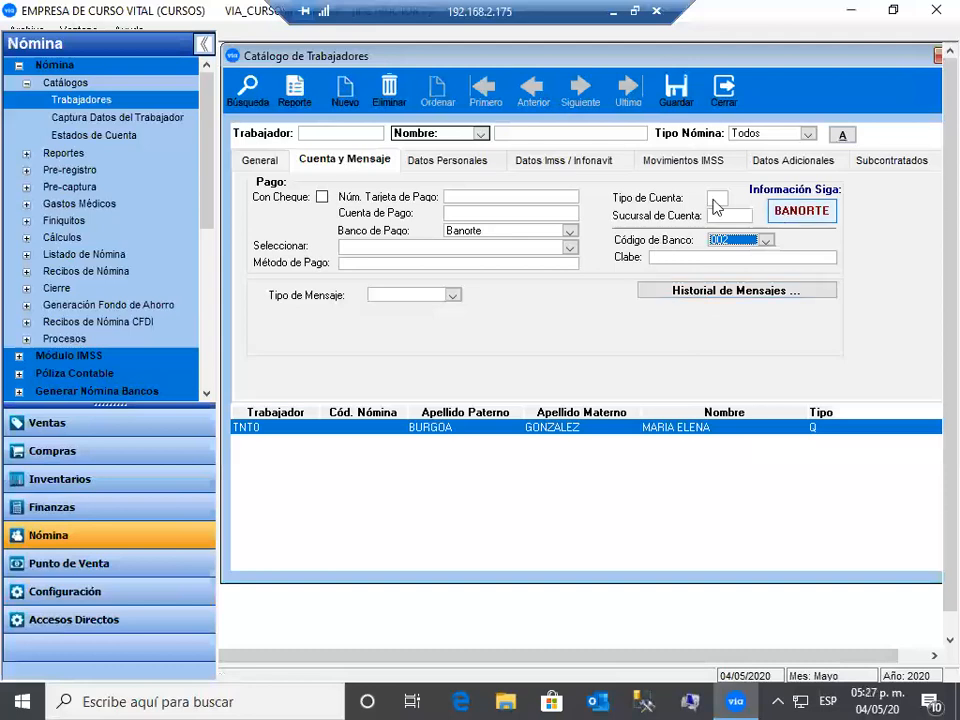
click(725, 215)
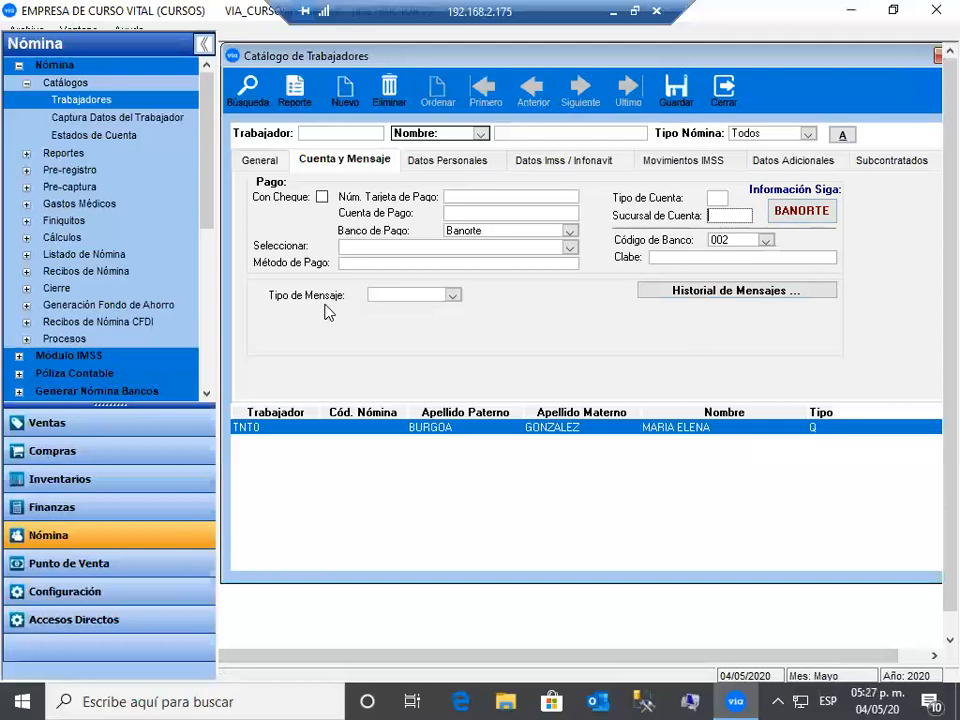
click(453, 296)
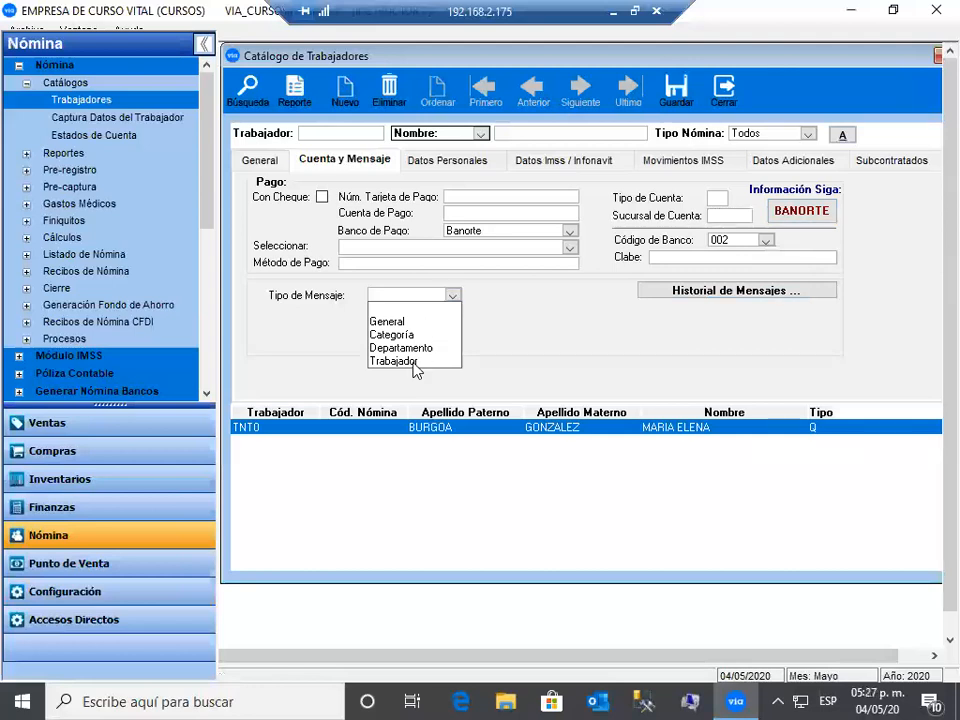
- Clear the Trabajador message type so it stays blank, then show the Datos Personales tab
click(416, 364)
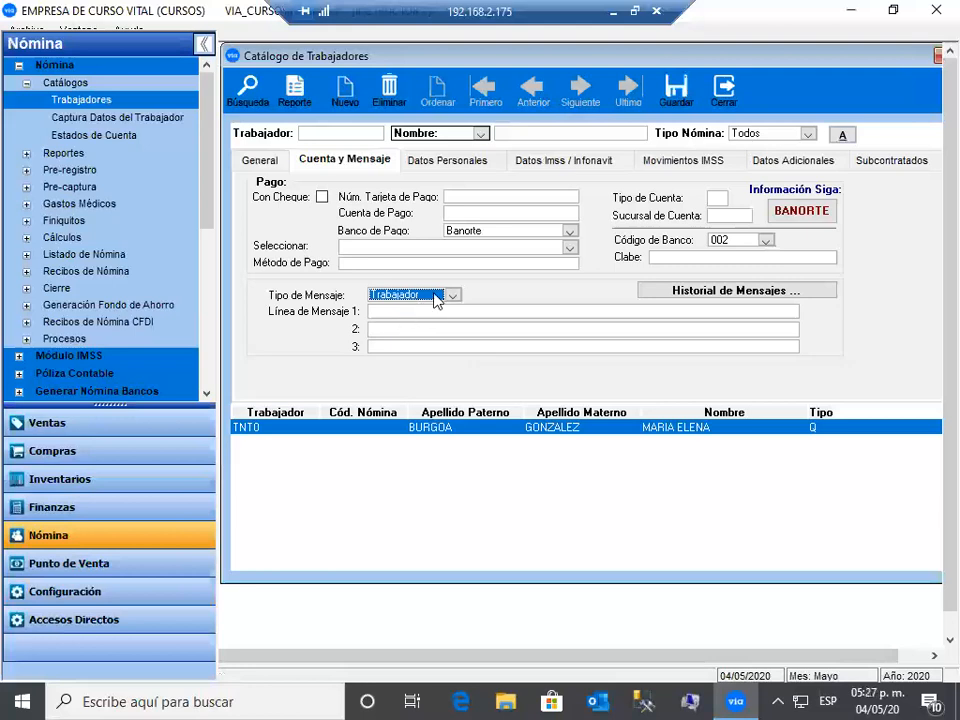
click(418, 297)
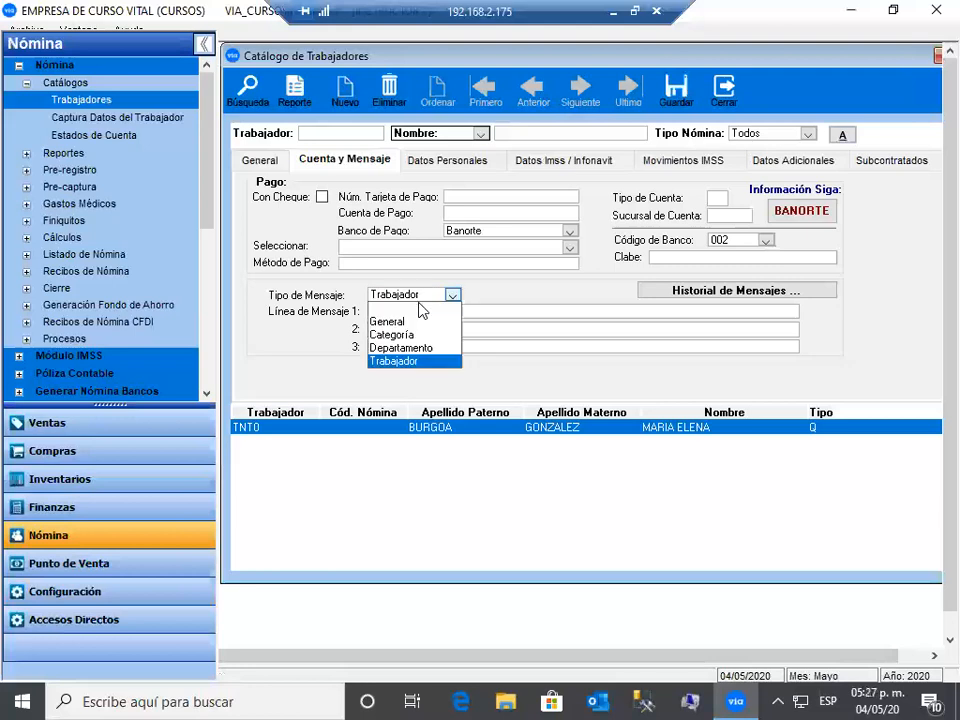
click(390, 311)
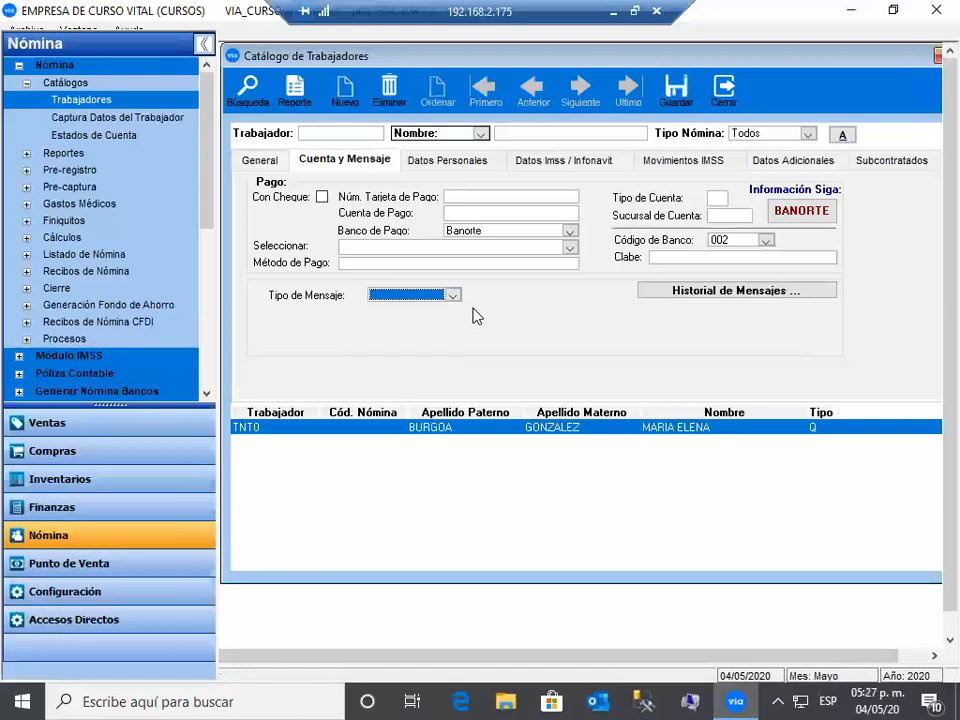
click(474, 163)
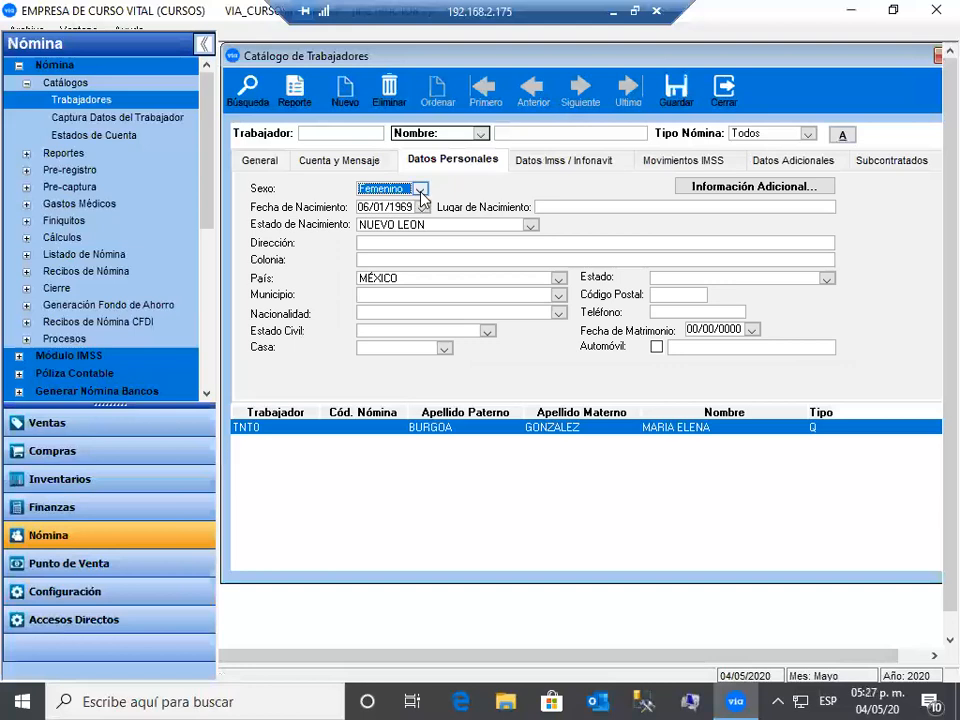
- Enter MONTERREY as the worker's birthplace, correcting the typo
click(557, 208)
text(MON)
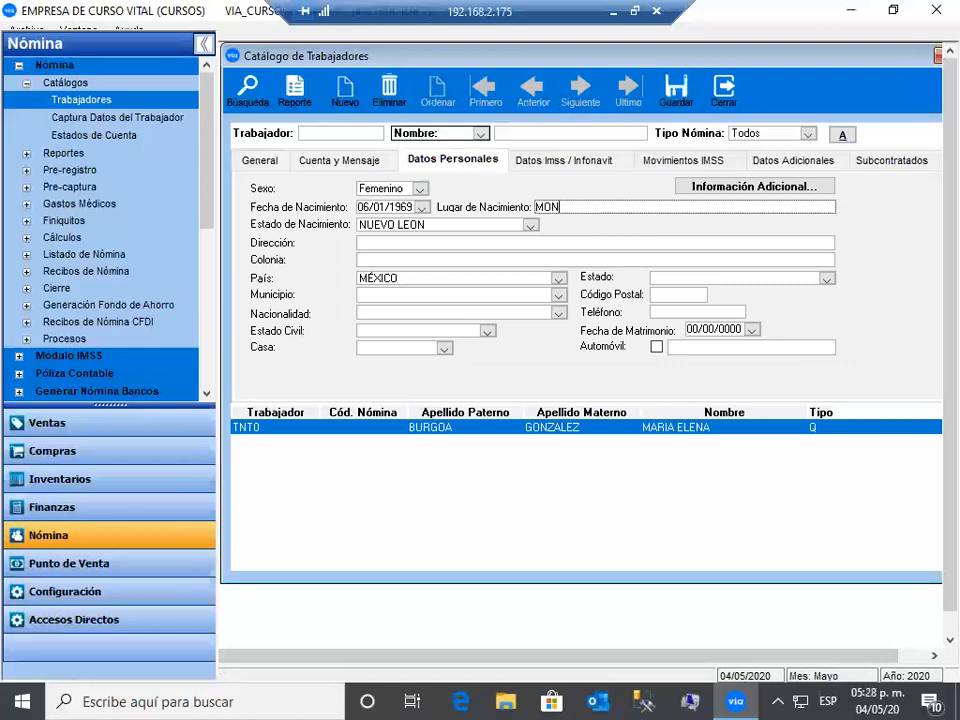
text(TERREY)
key(Tab)
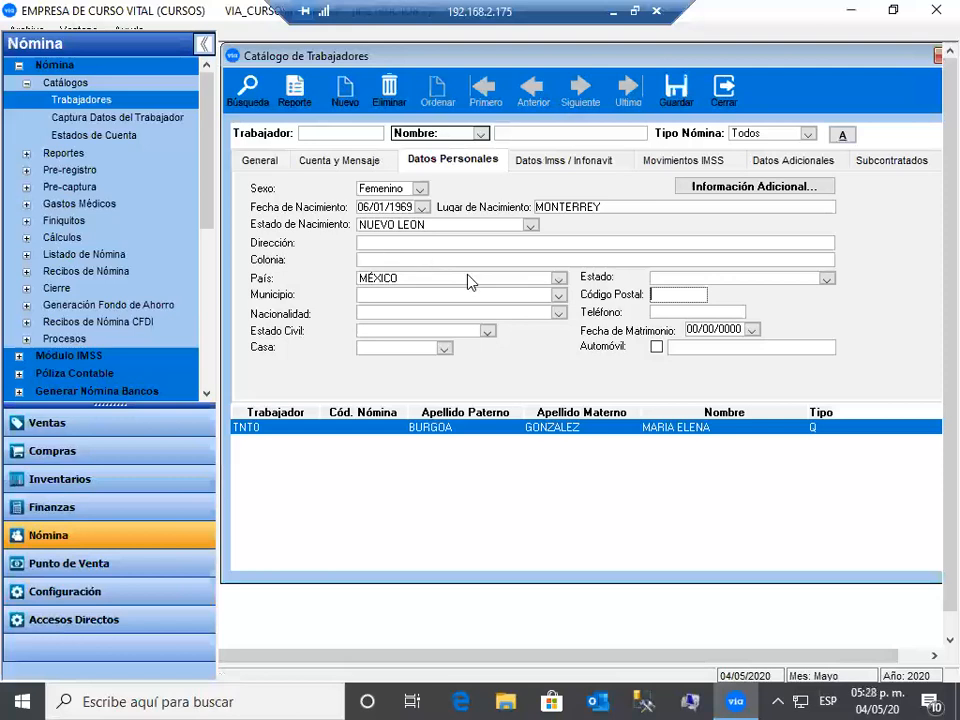
- Choose state NUEVO LEON and municipality MONTERREY, and fill in the postal code
click(826, 279)
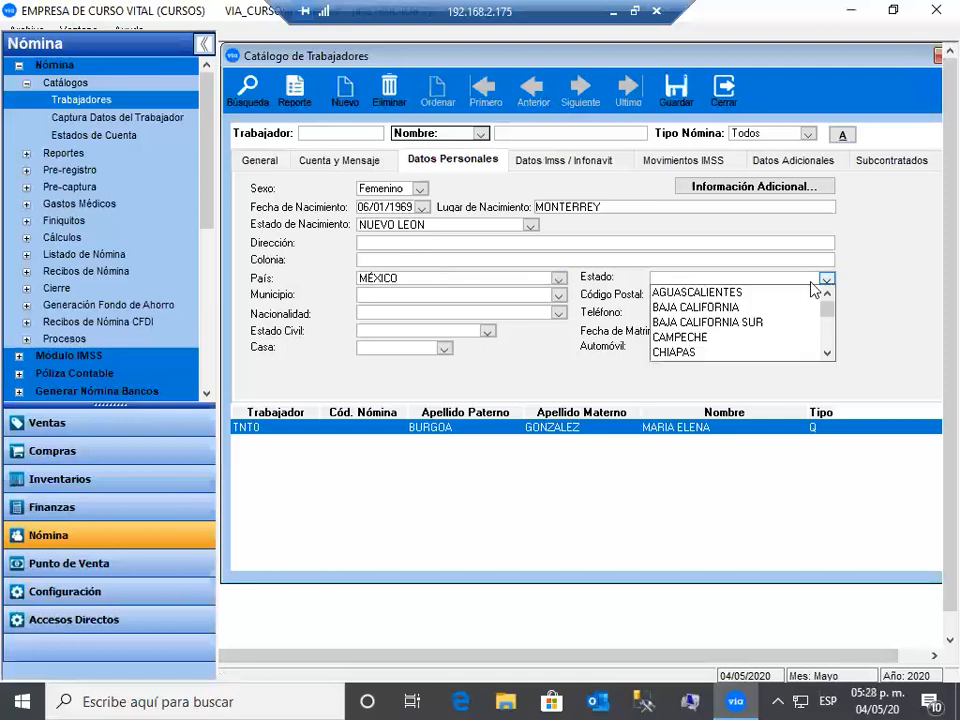
key(n)
click(683, 308)
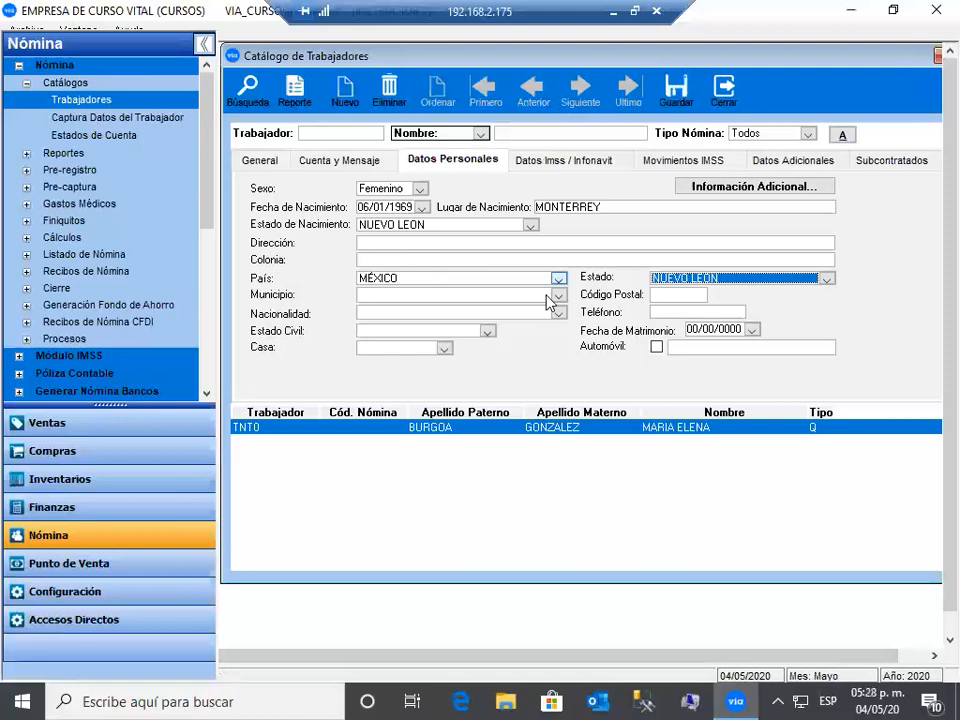
click(560, 296)
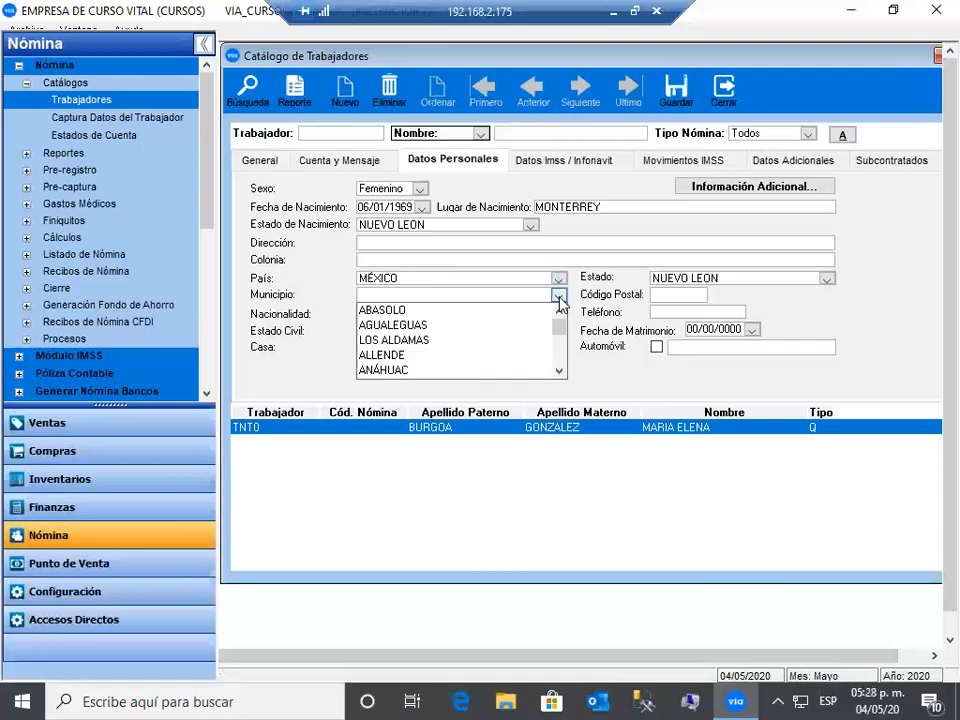
key(m)
scroll(423, 368, down, 1)
click(423, 369)
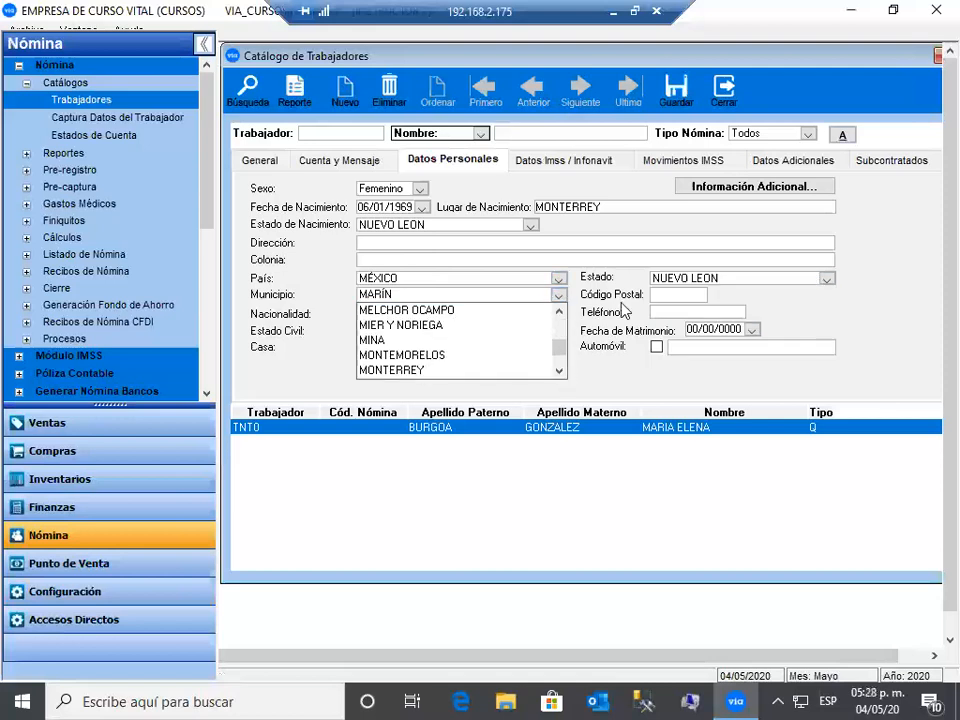
click(679, 297)
text(640)
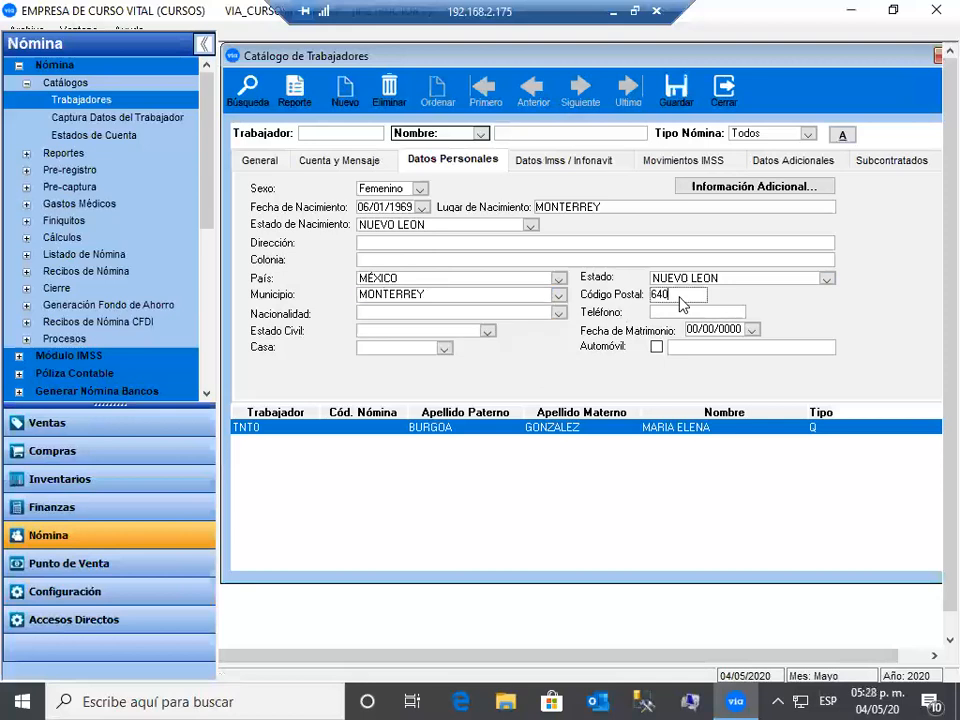
text(00)
key(Tab)
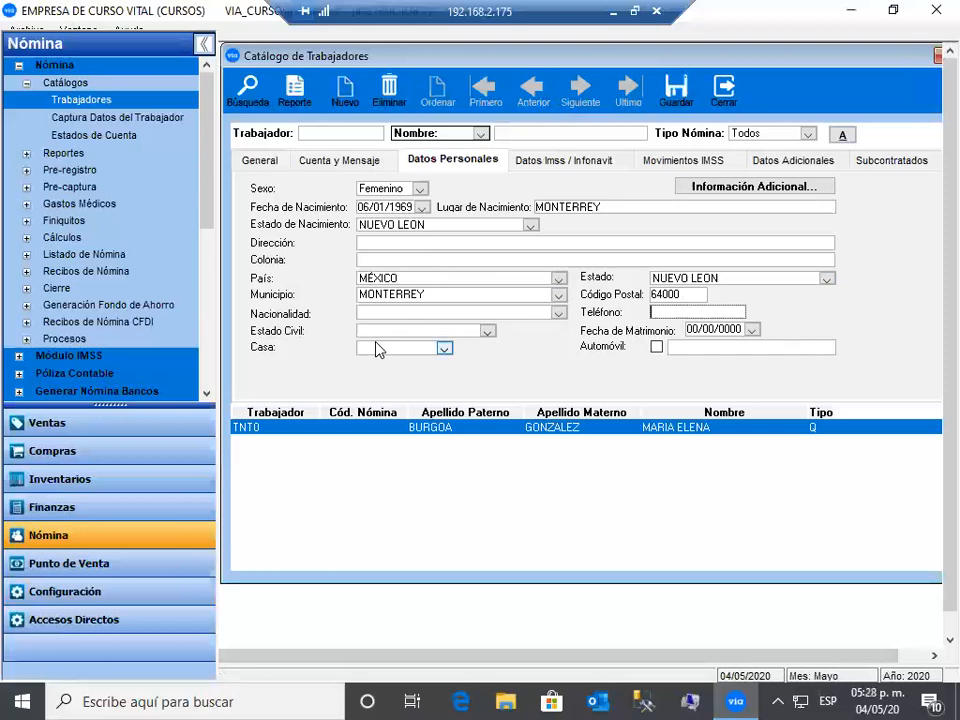
- On Datos Imss / Infonavit, keep Fijo, Confianza, Planta; set zone A and entity NLE - Nuevo León
click(585, 164)
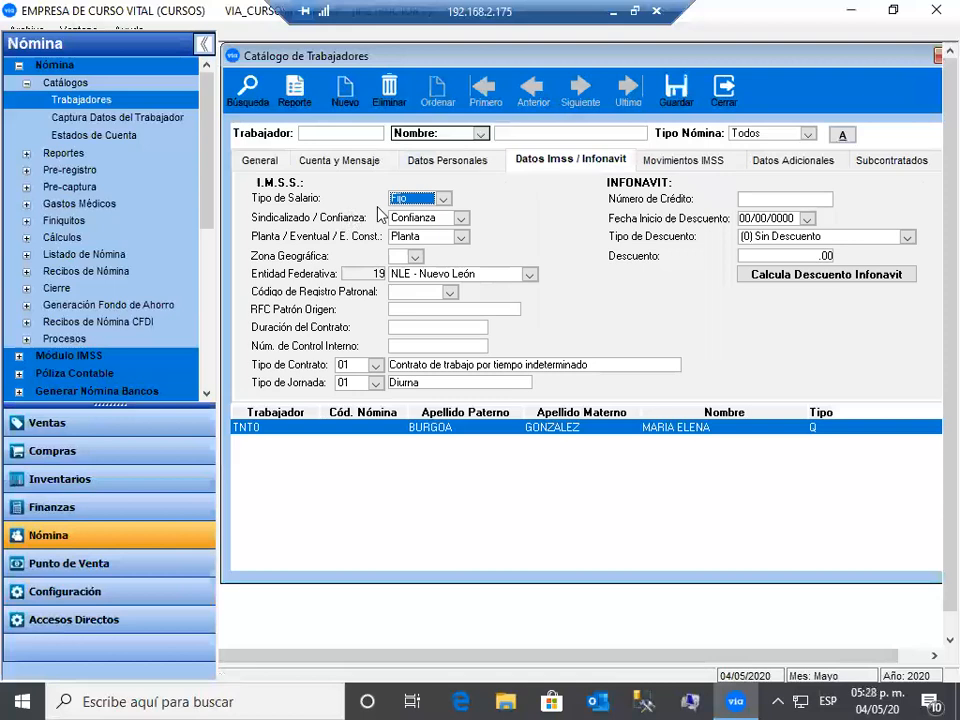
click(443, 199)
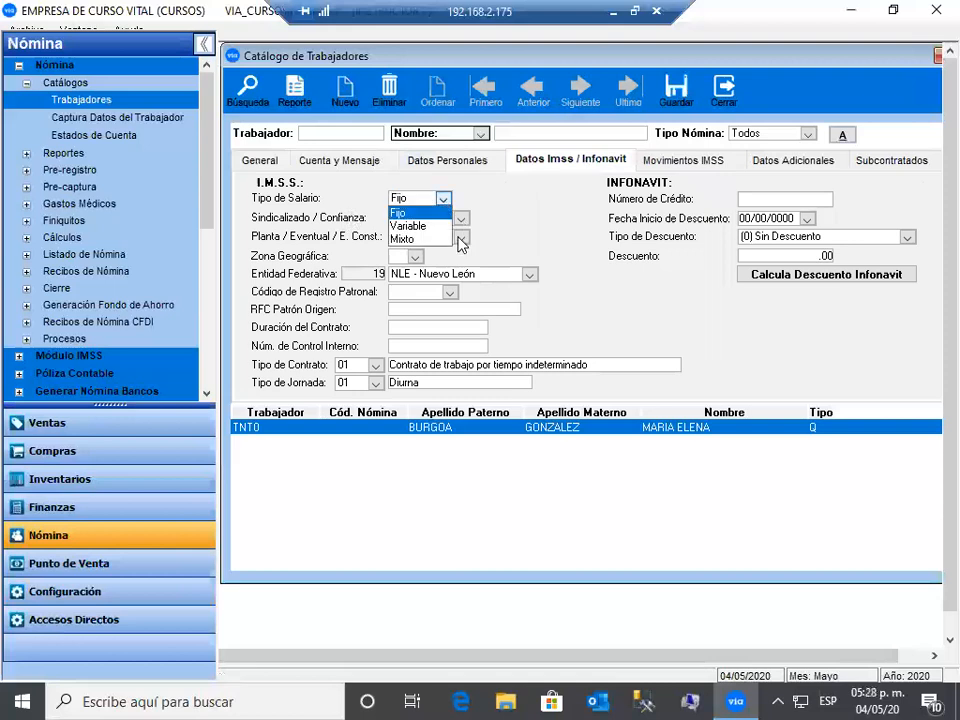
click(416, 258)
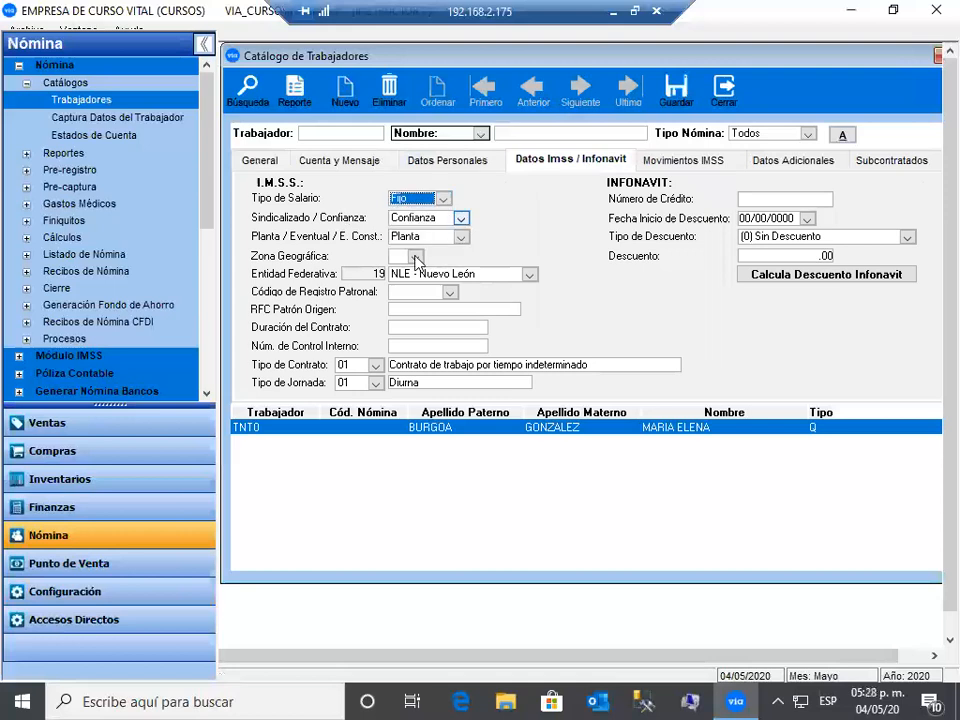
click(400, 283)
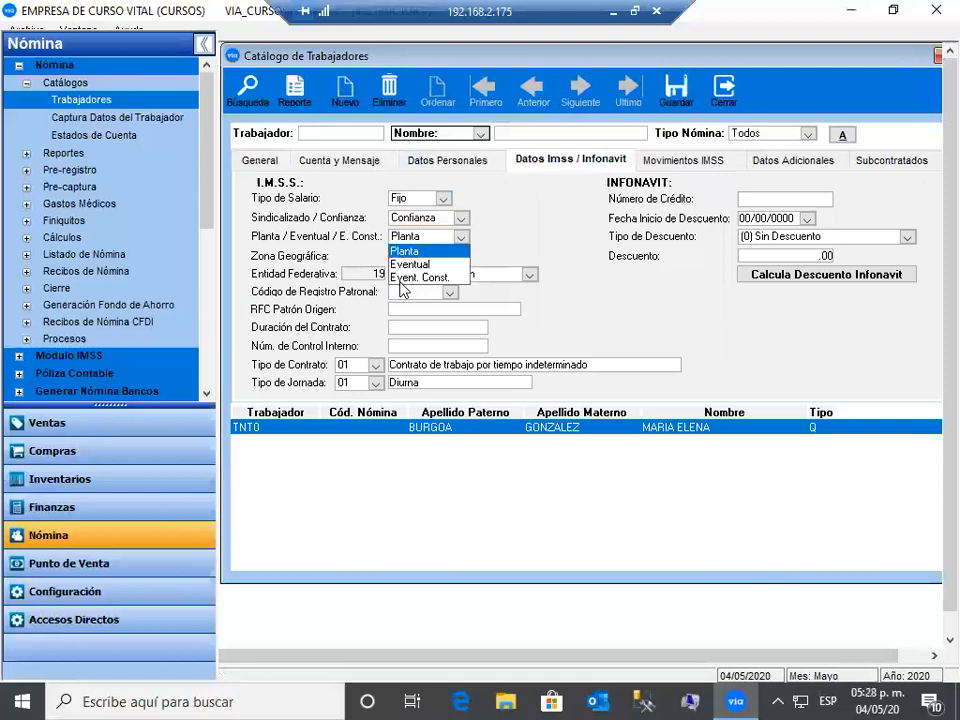
click(400, 285)
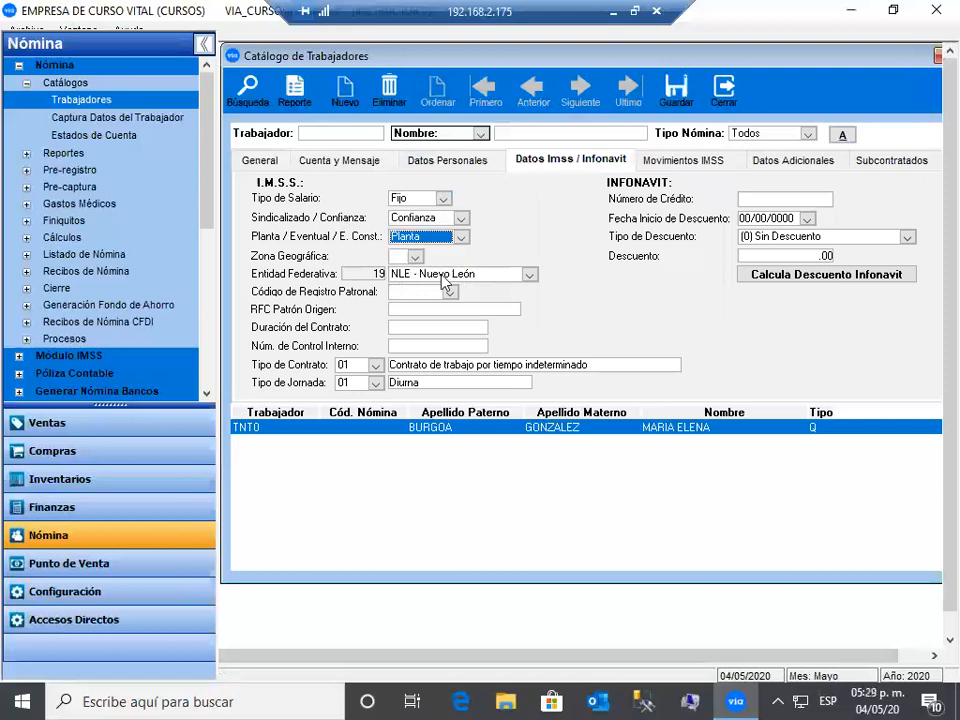
click(386, 272)
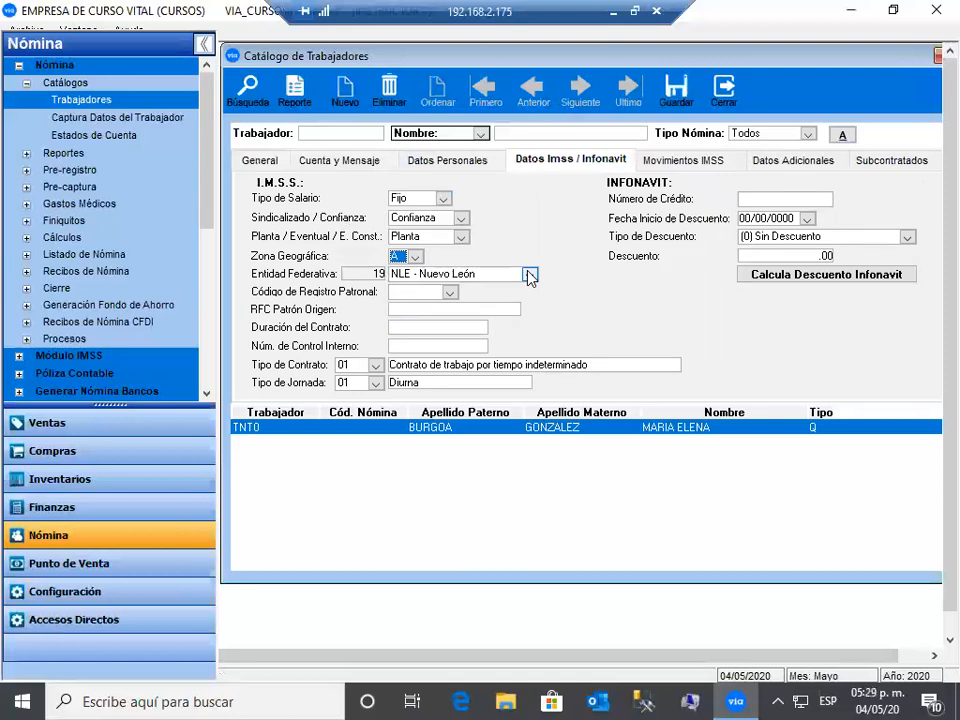
click(530, 275)
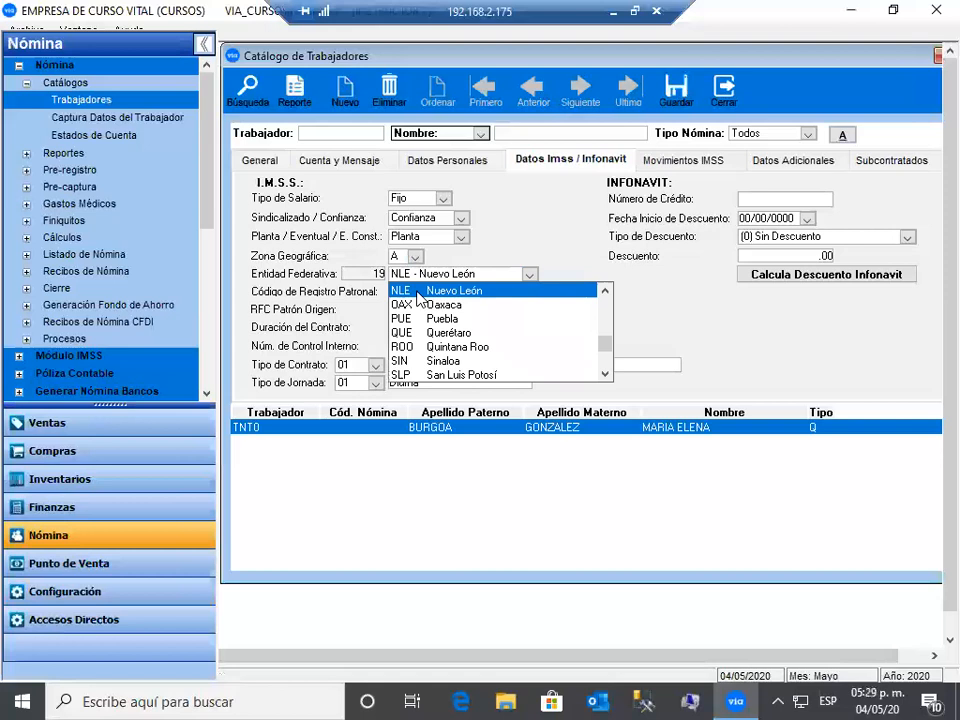
click(417, 291)
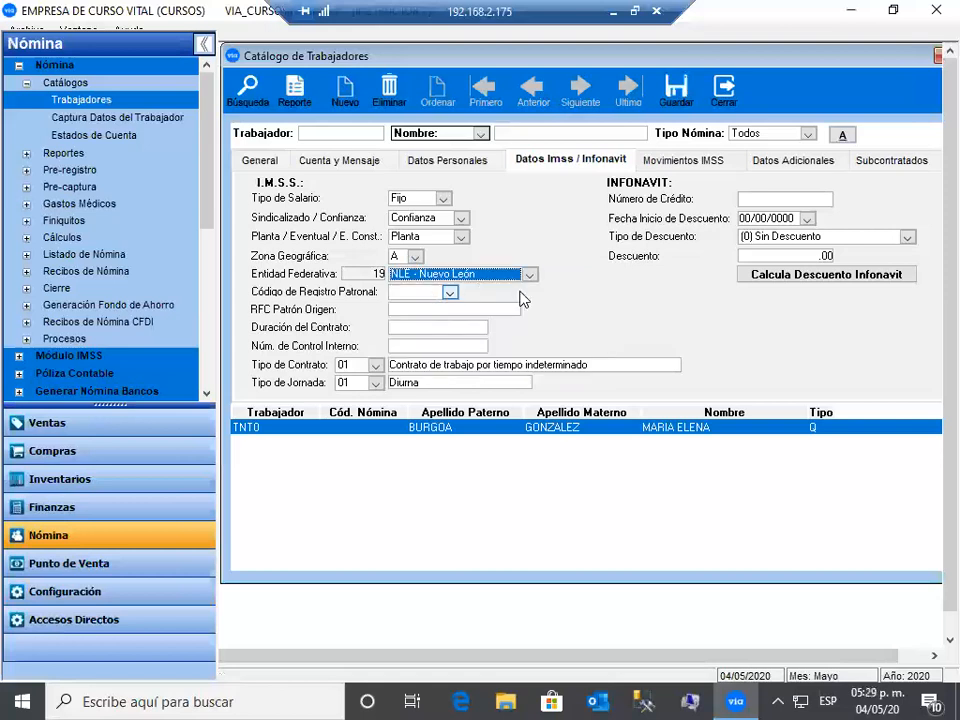
- Choose employer registration code 2 for the worker
click(449, 294)
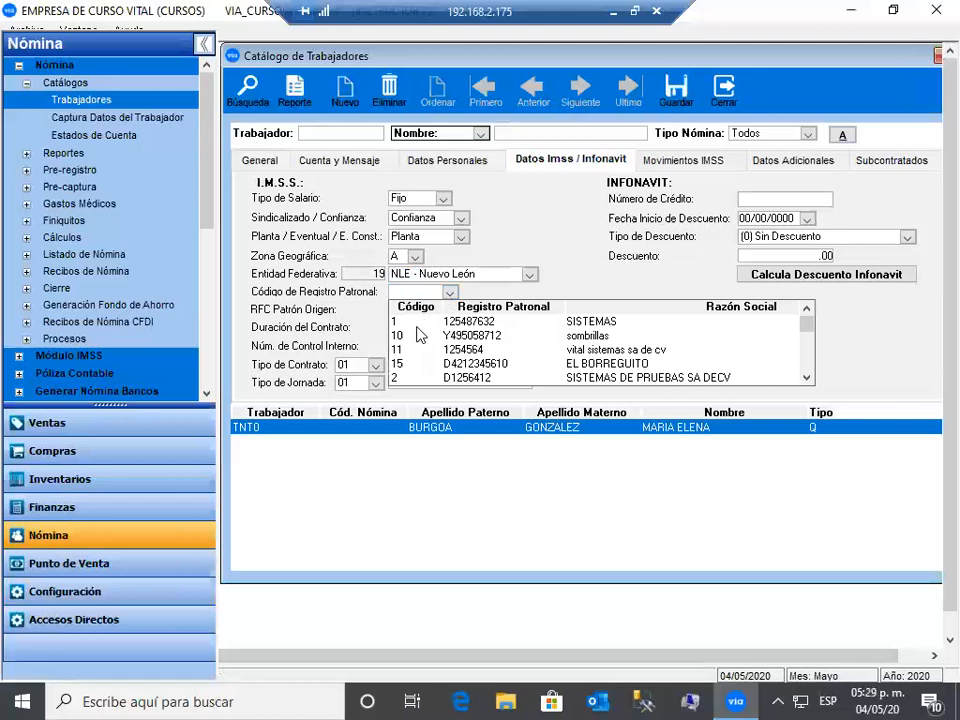
click(458, 377)
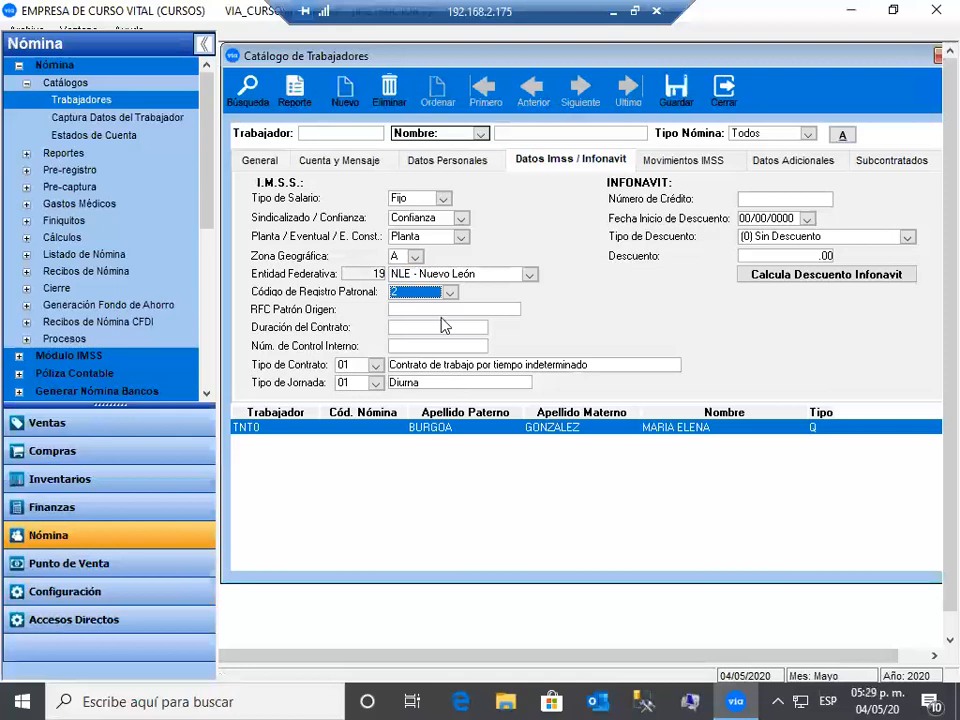
click(447, 310)
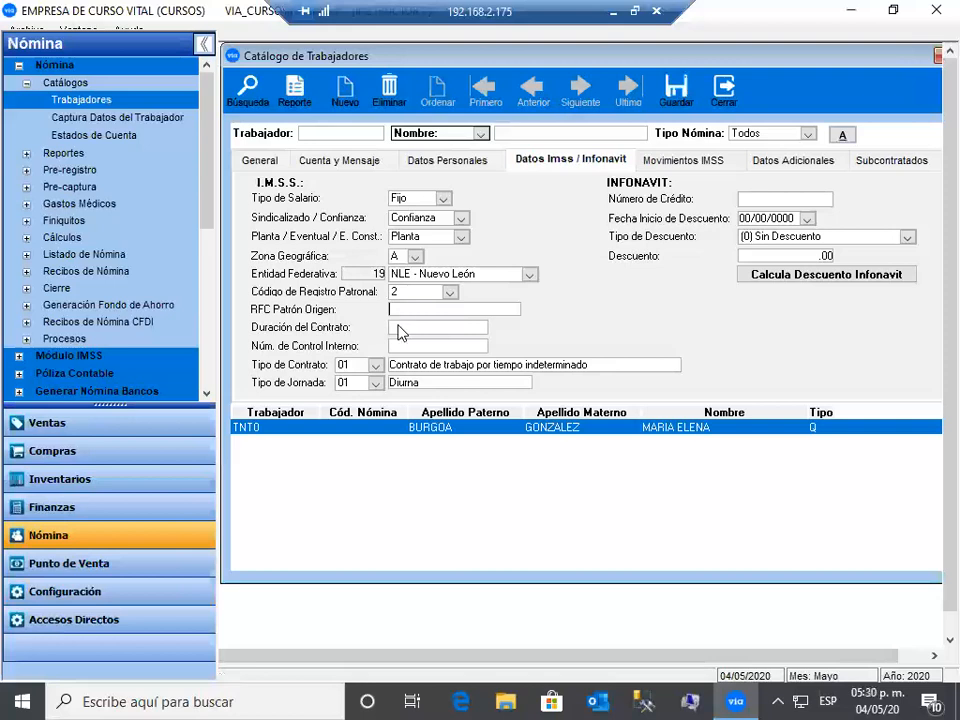
- Set contract type 01 indefinite-term and work shift 01 Diurna
click(398, 331)
click(376, 366)
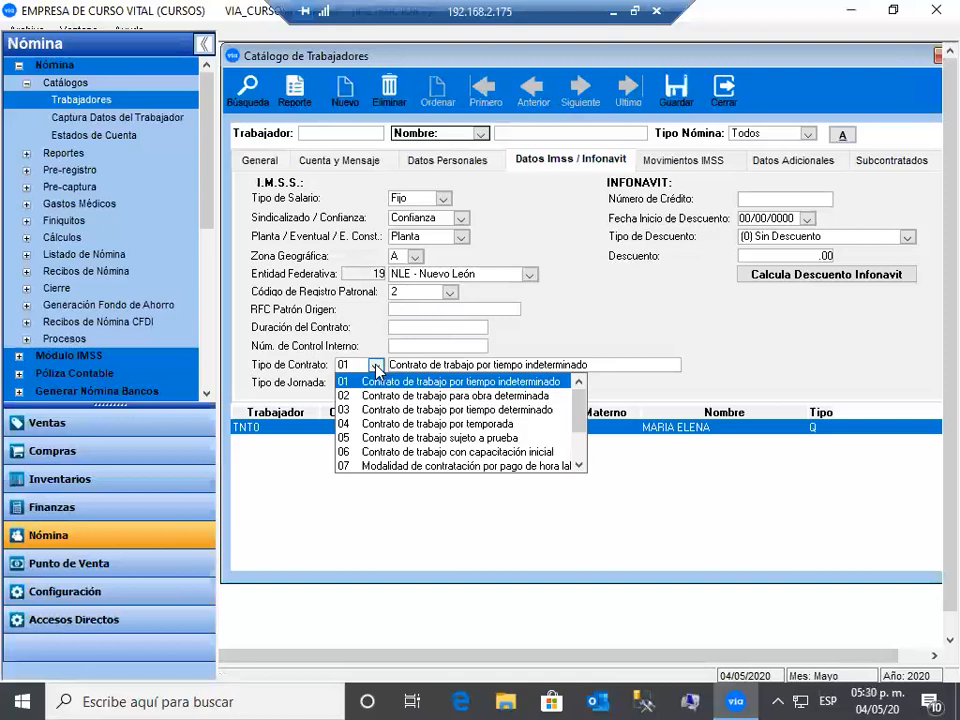
click(376, 383)
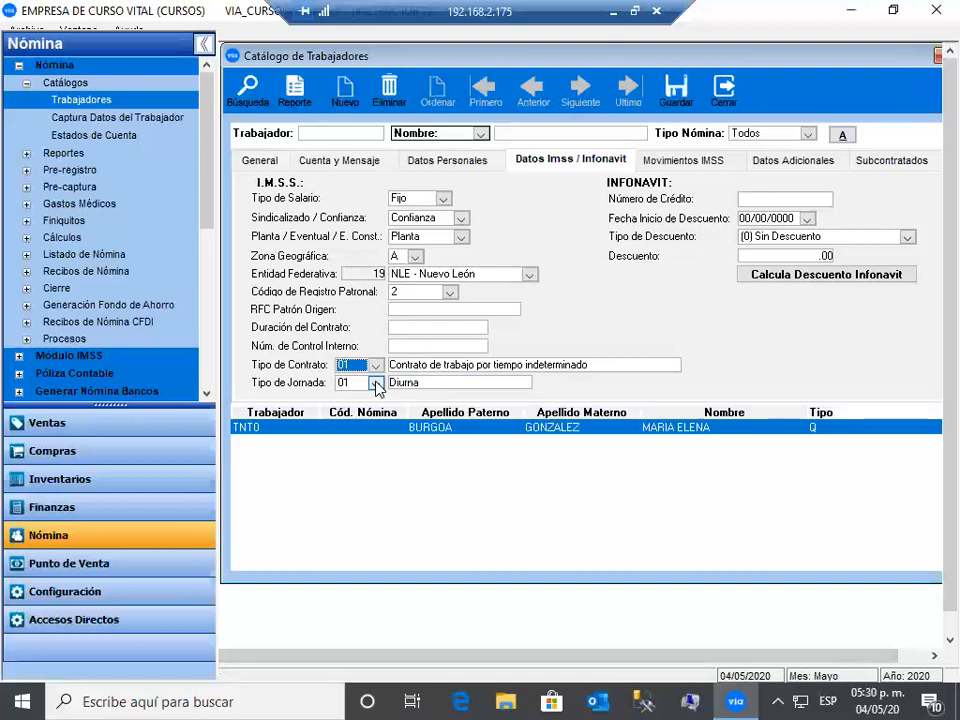
click(376, 383)
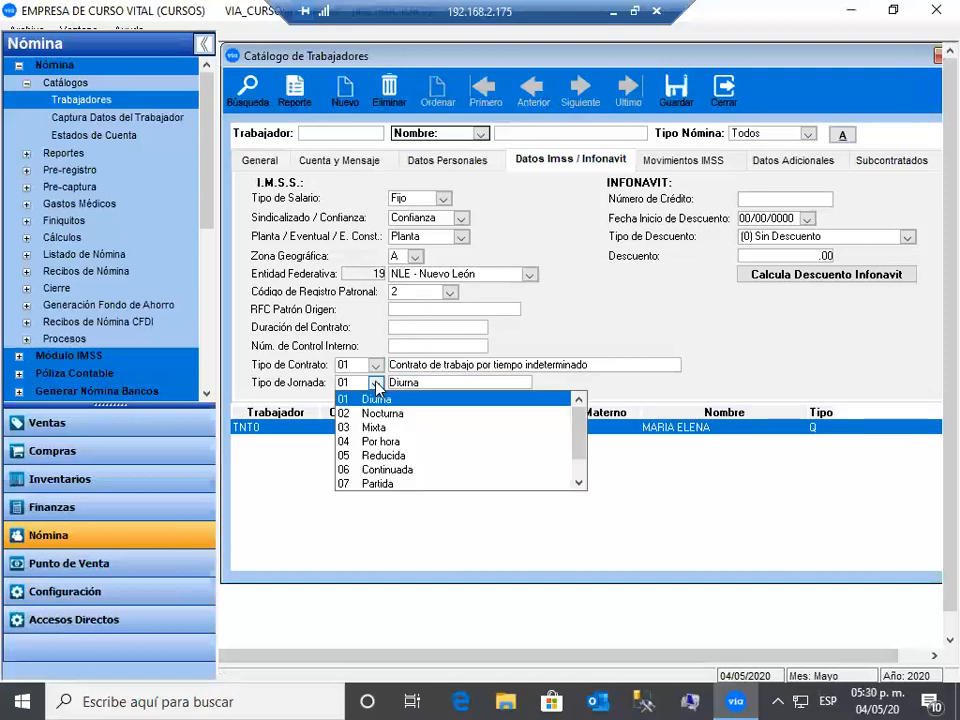
click(376, 383)
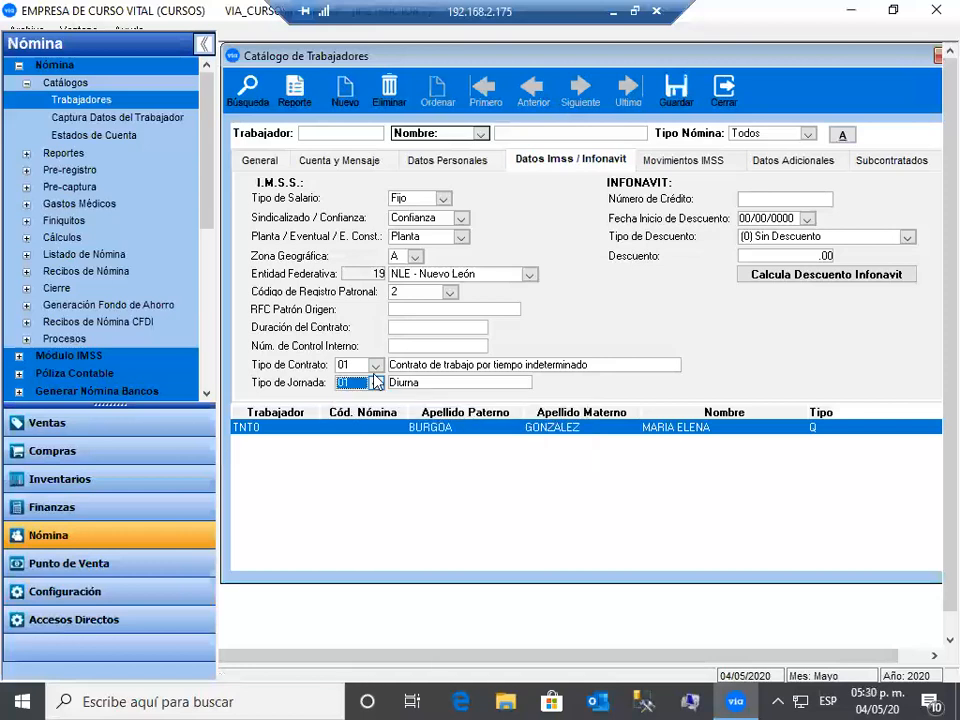
- Enter the Infonavit credit number, start date 04/05/2020 and a Cuota Fija discount of 15, then calculate
click(770, 205)
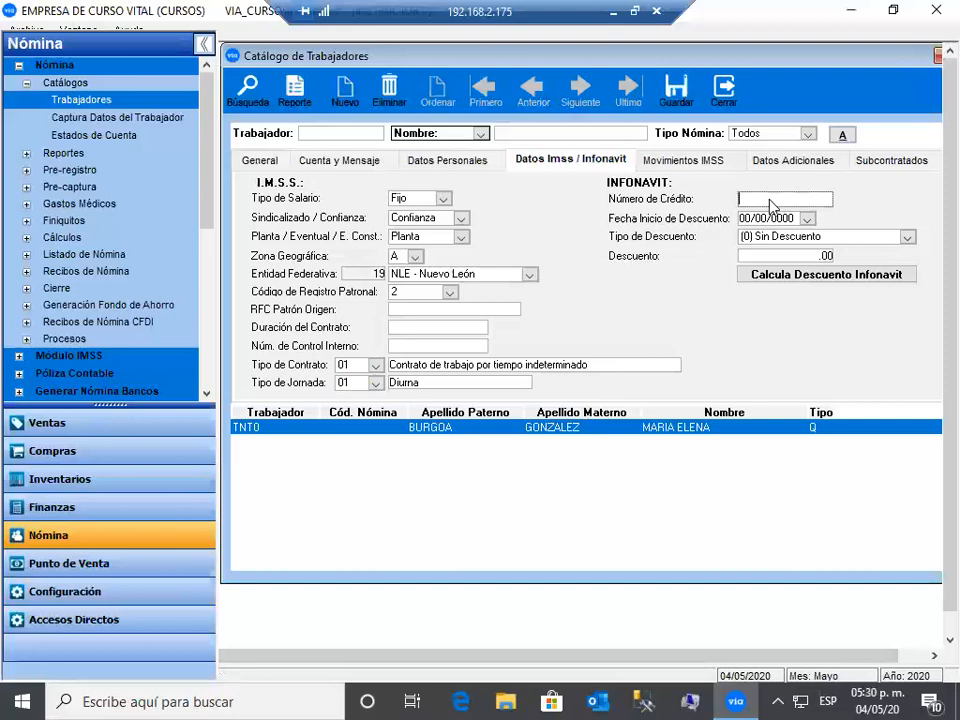
text(123)
key(Tab)
click(808, 219)
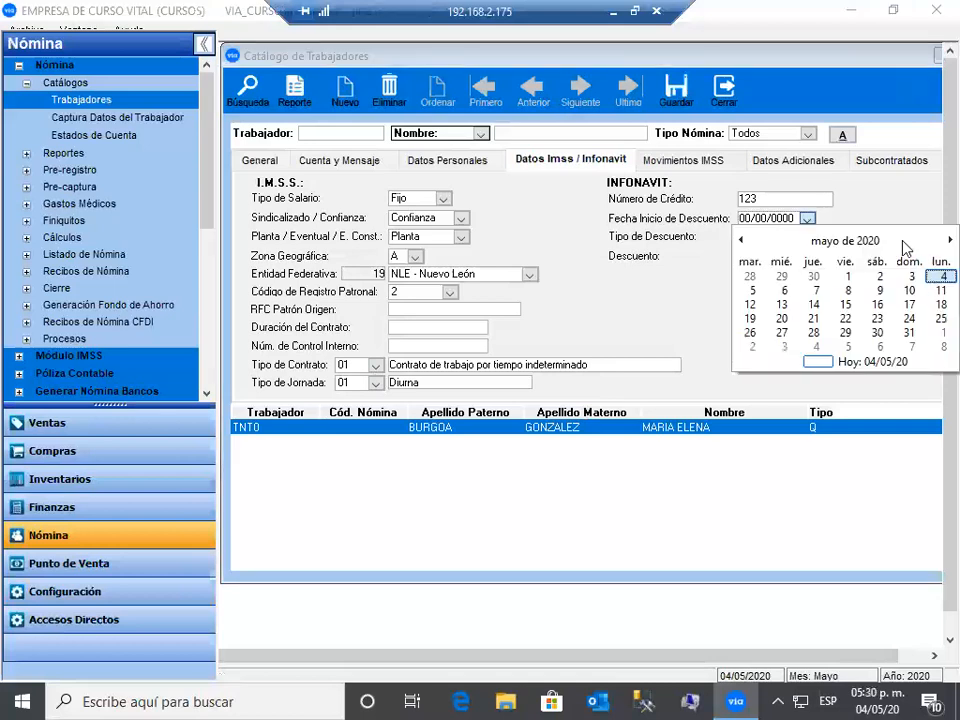
click(938, 278)
click(906, 239)
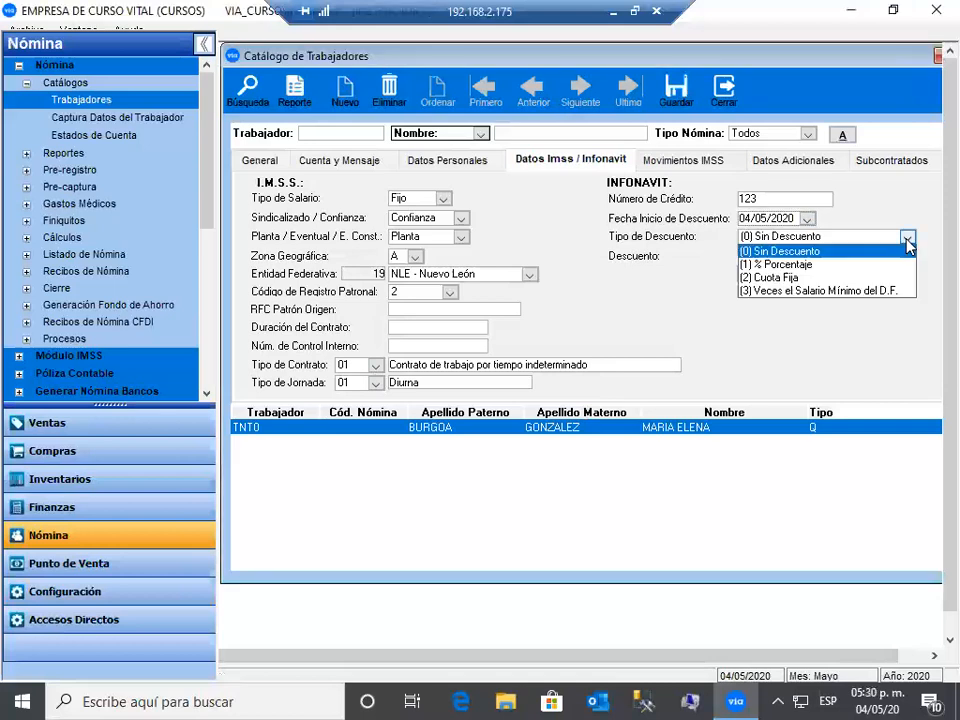
click(790, 278)
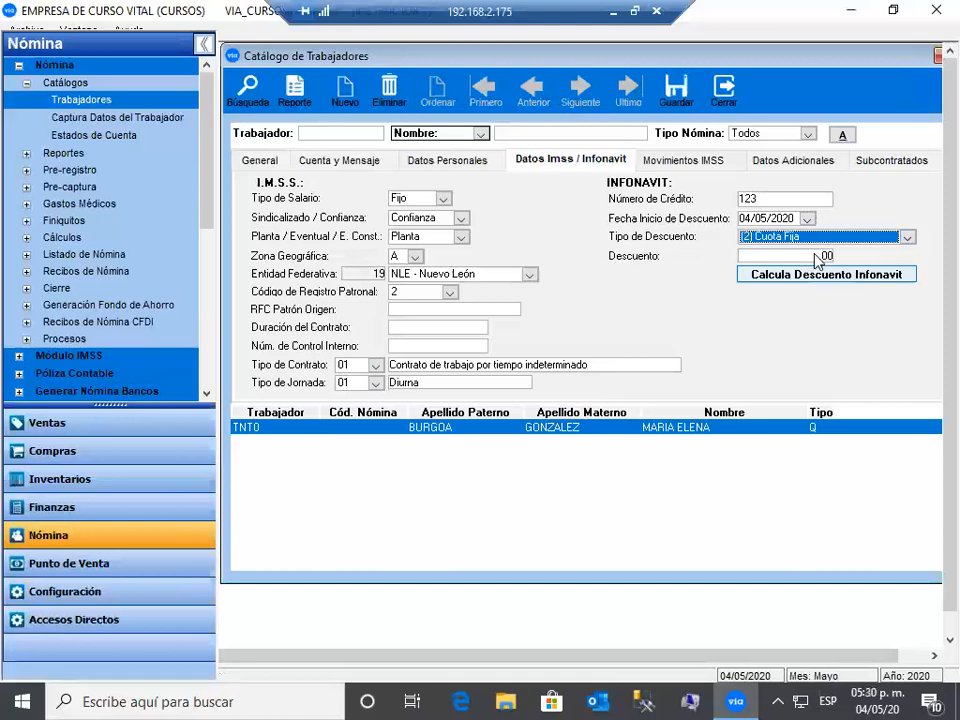
click(810, 258)
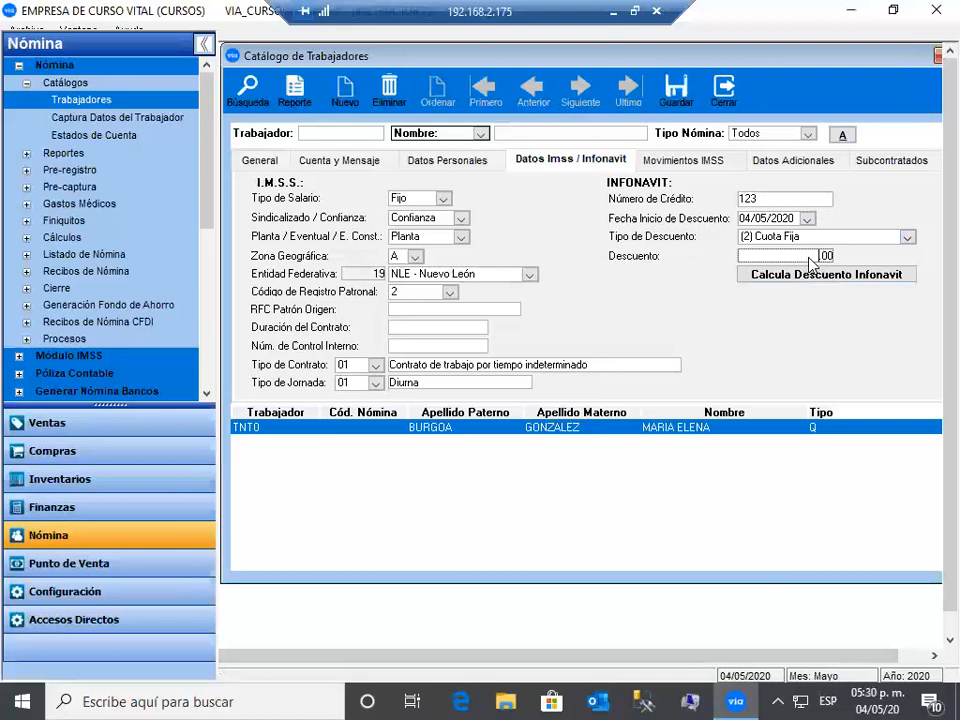
text(15)
click(822, 276)
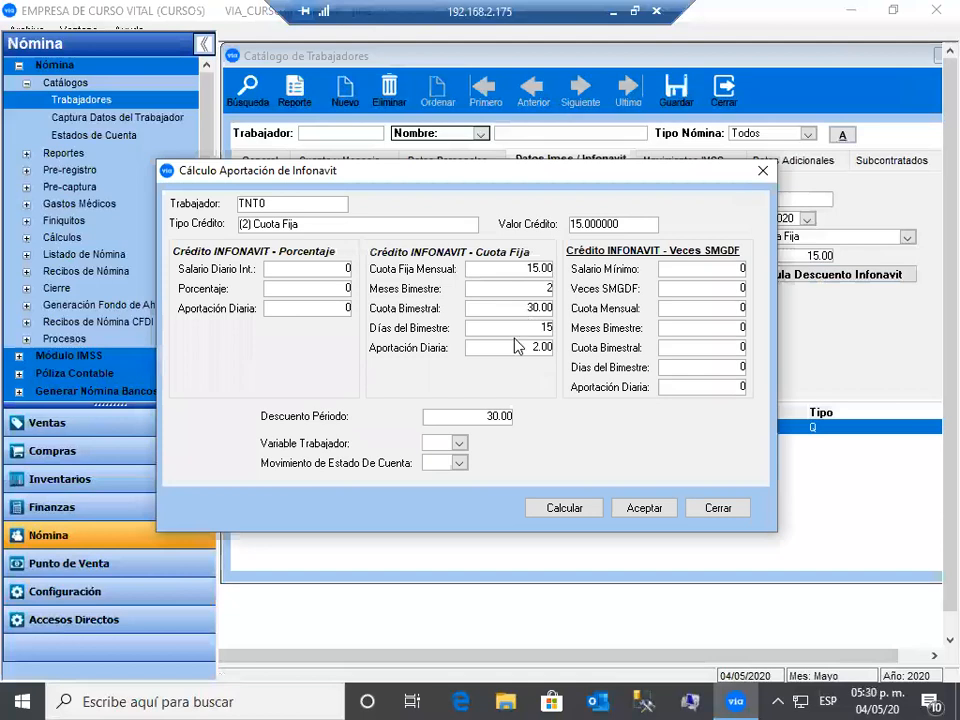
- Link the Infonavit calculation to movement 1 PRESTAMO INFONAVIT and accept it
click(458, 443)
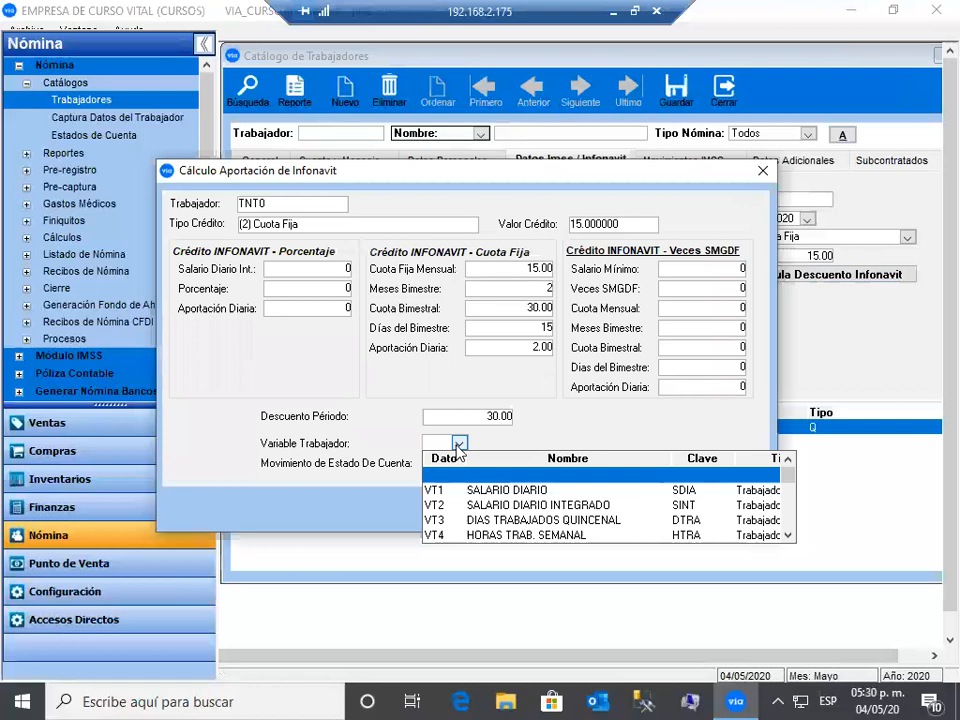
click(457, 461)
click(457, 462)
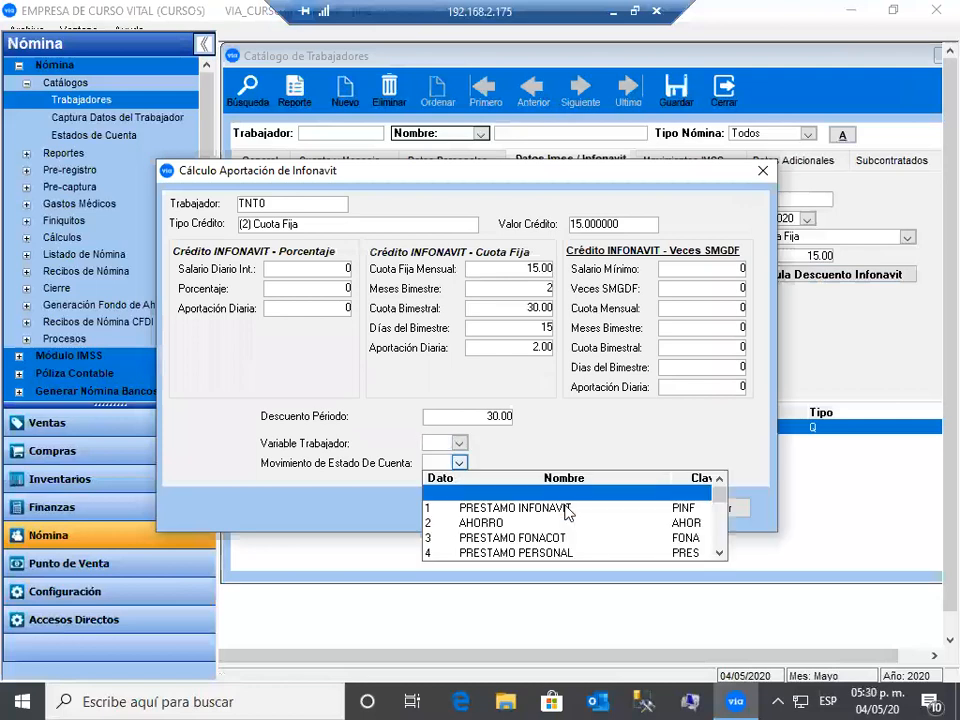
click(566, 513)
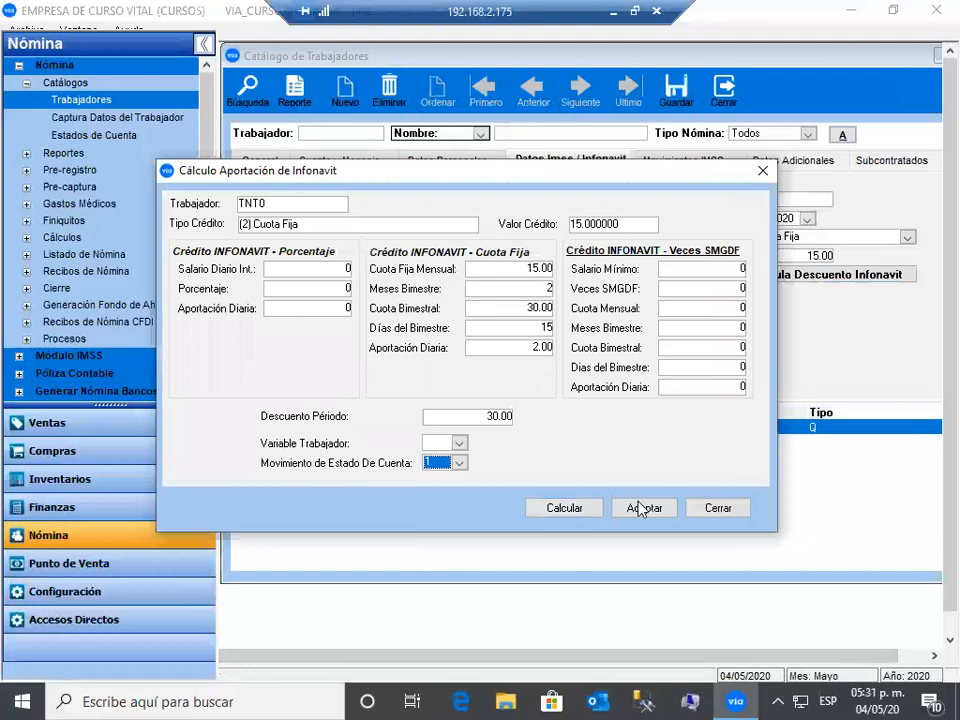
click(712, 510)
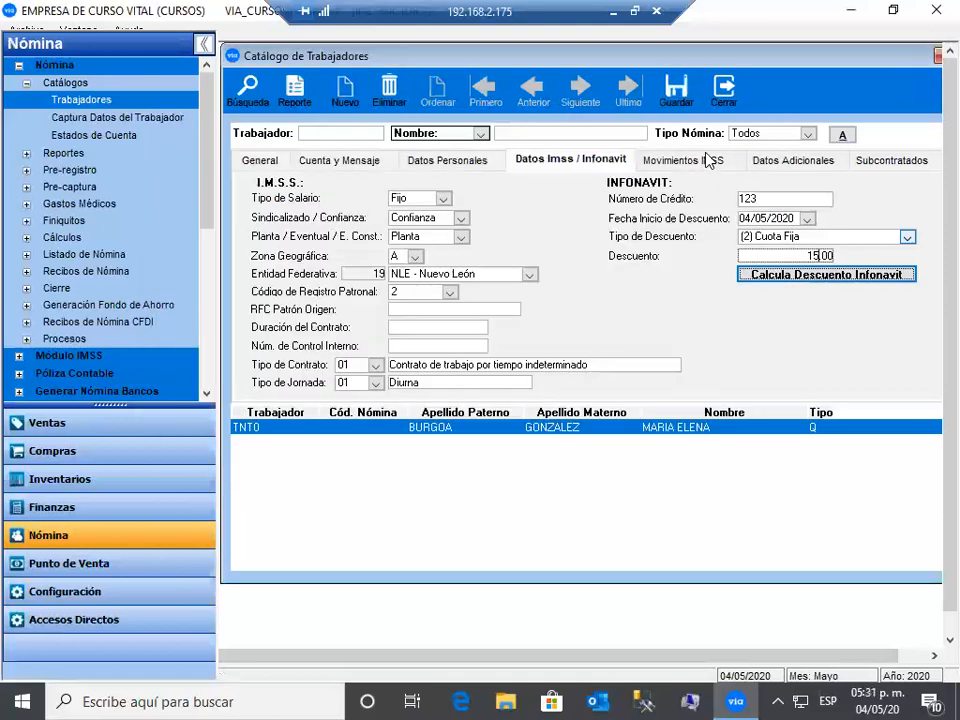
- On Movimientos IMSS, enter daily salary 250 and medical unit 22, keeping NO Jornada Reducida pay
click(708, 161)
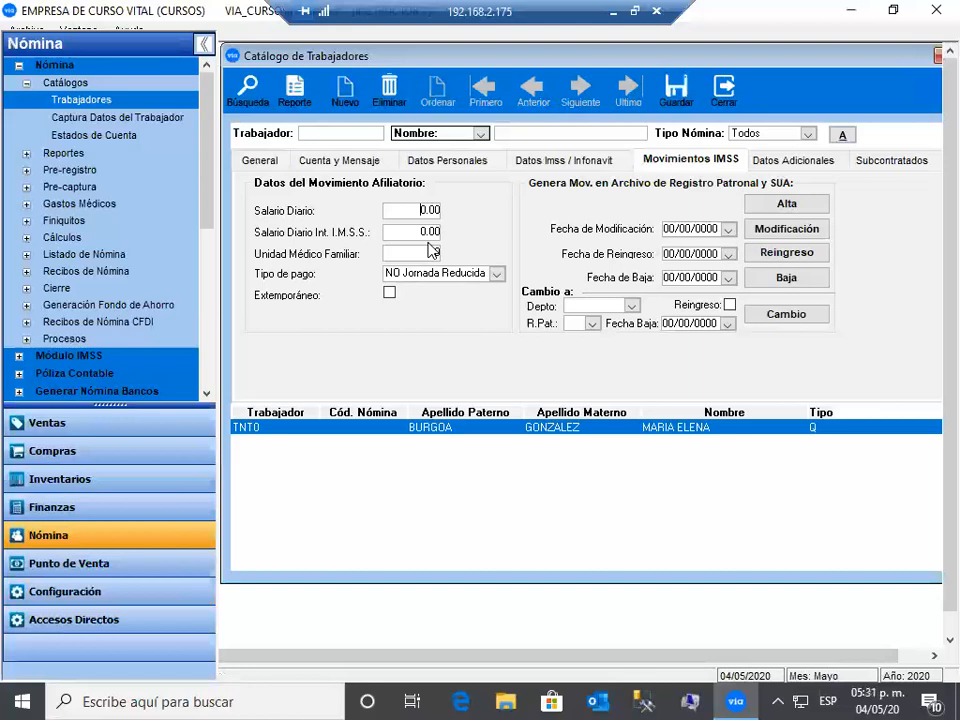
text(25)
click(430, 249)
text(0)
text(22)
key(Delete)
click(497, 276)
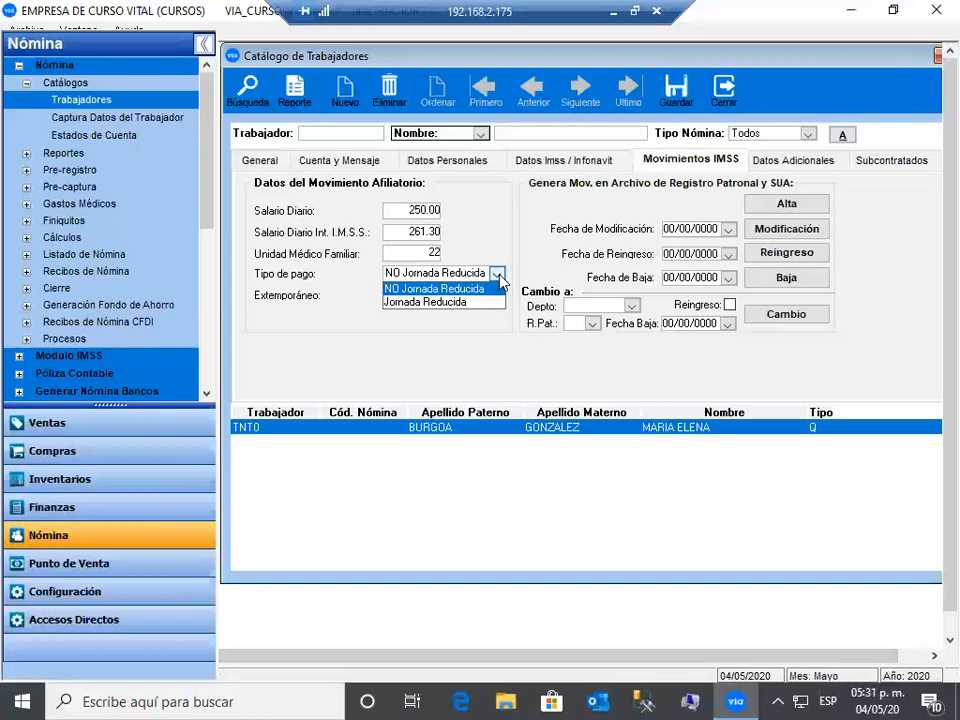
click(440, 288)
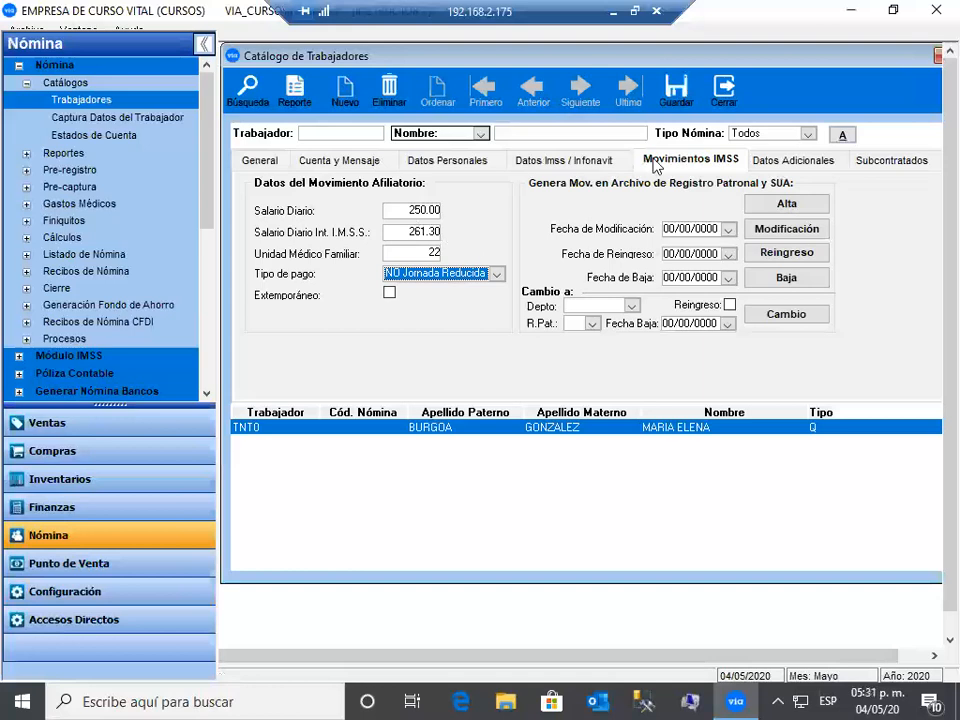
- Save the IMSS data, dismiss the RFC/IMSS warning, and confirm the worker's alta movement
click(672, 90)
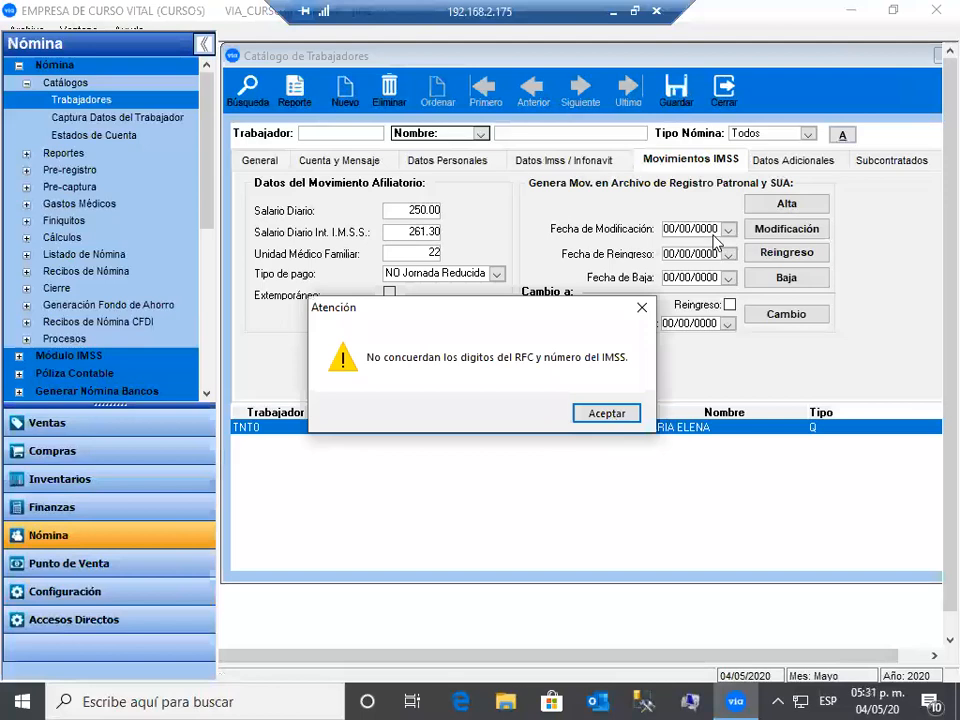
key(Return)
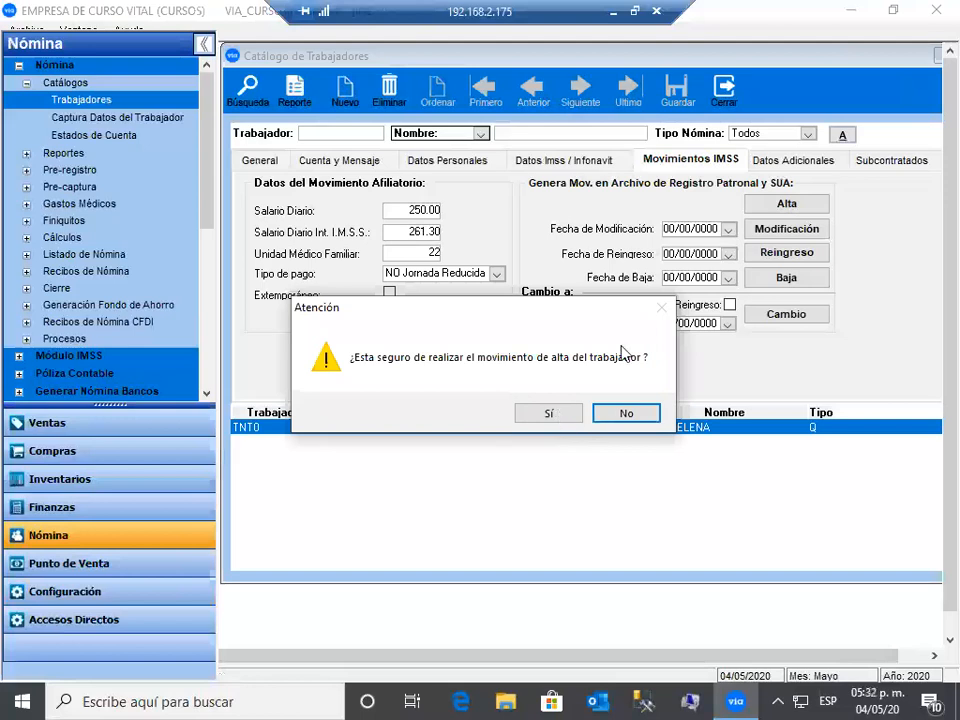
click(548, 413)
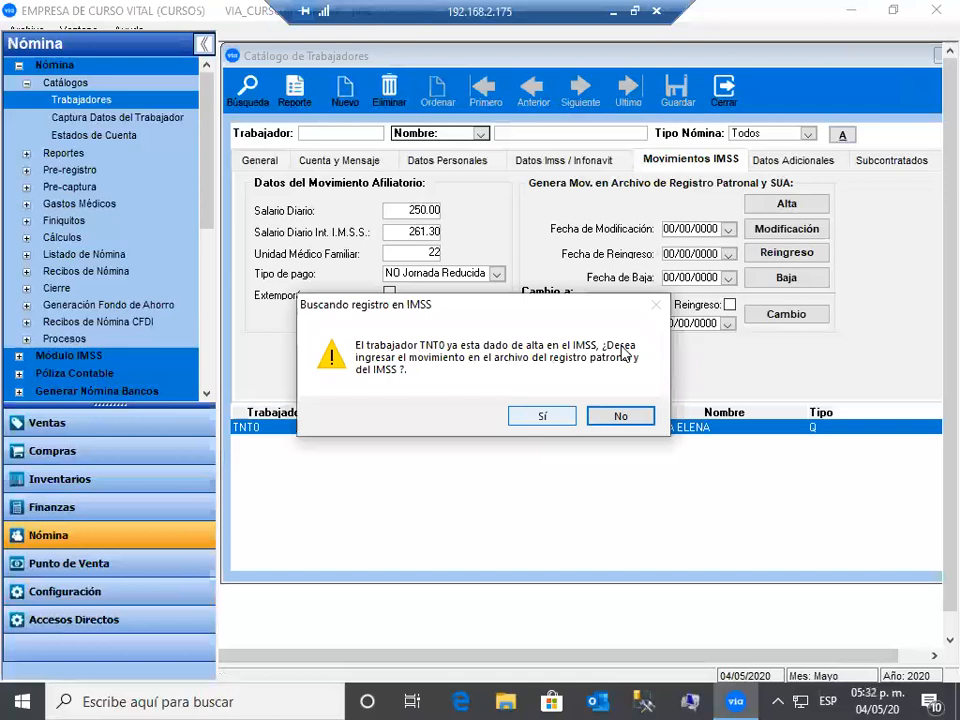
key(Return)
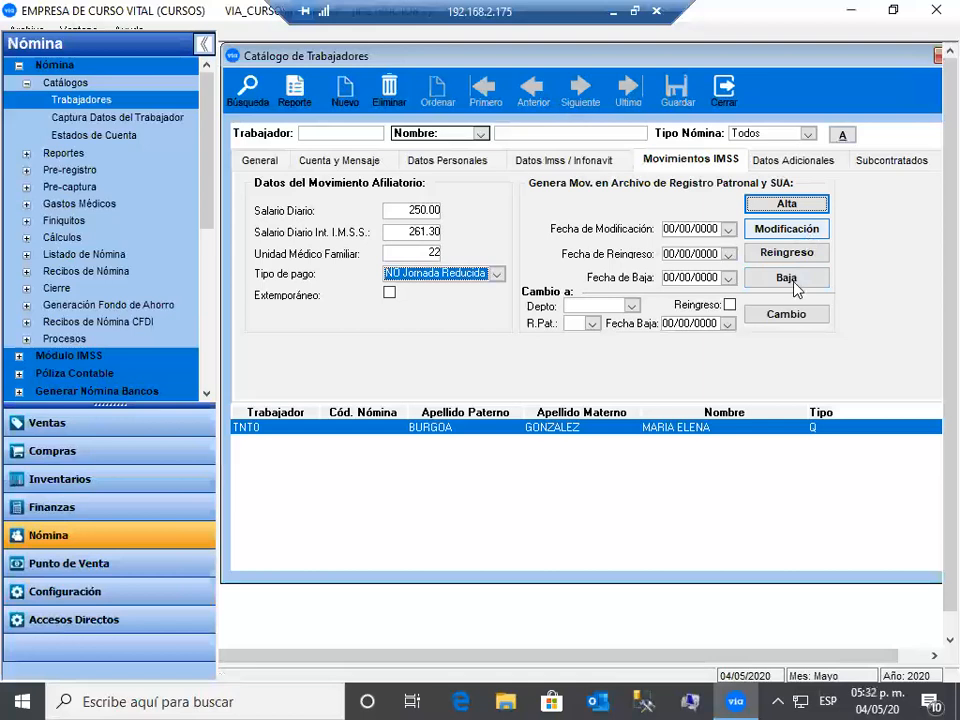
- Show the worker's Datos Adicionales: organization, bank deposit and voucher card details, credit limit 0.00
click(808, 166)
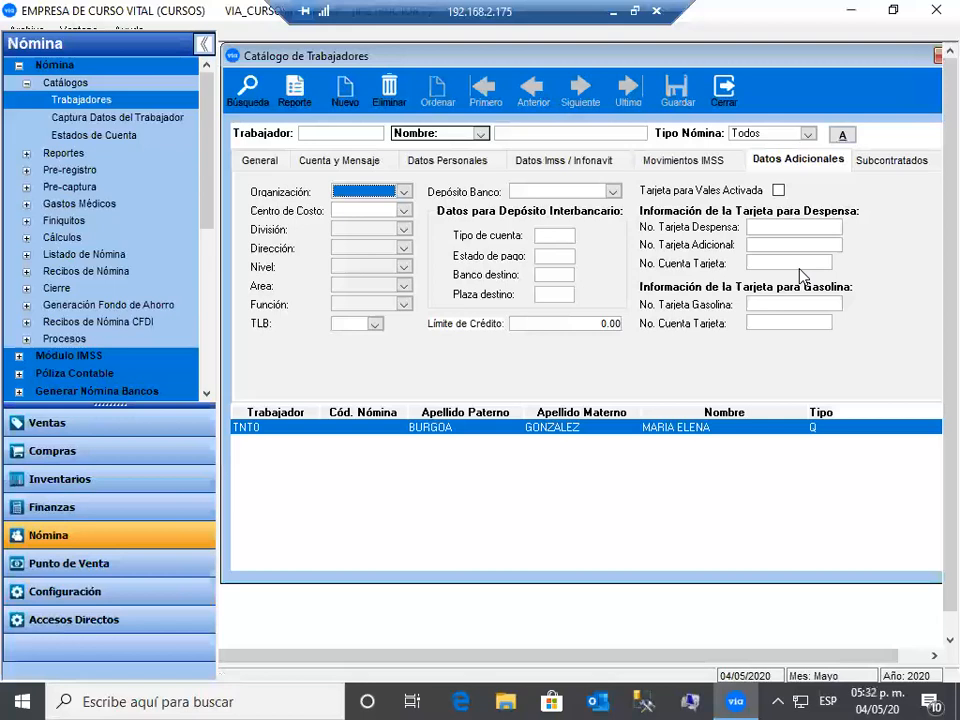
- Show the worker's Subcontratados list, which has no companies, RFCs or percentages recorded
click(895, 163)
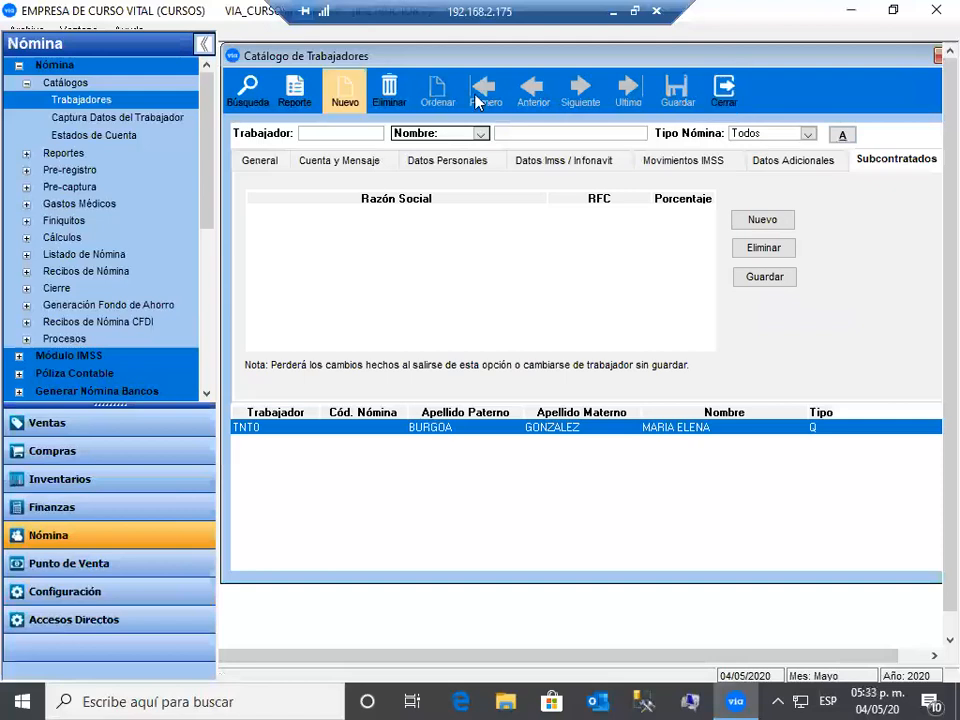
- List all workers in the catalogue and open a couple of other workers' records
click(248, 88)
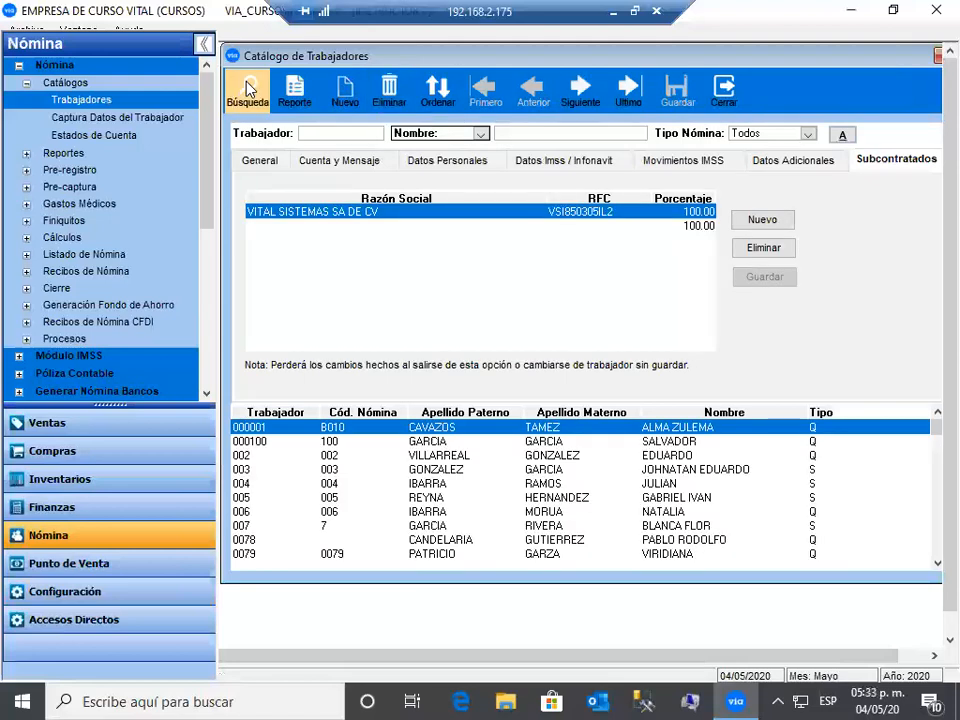
click(258, 160)
click(349, 484)
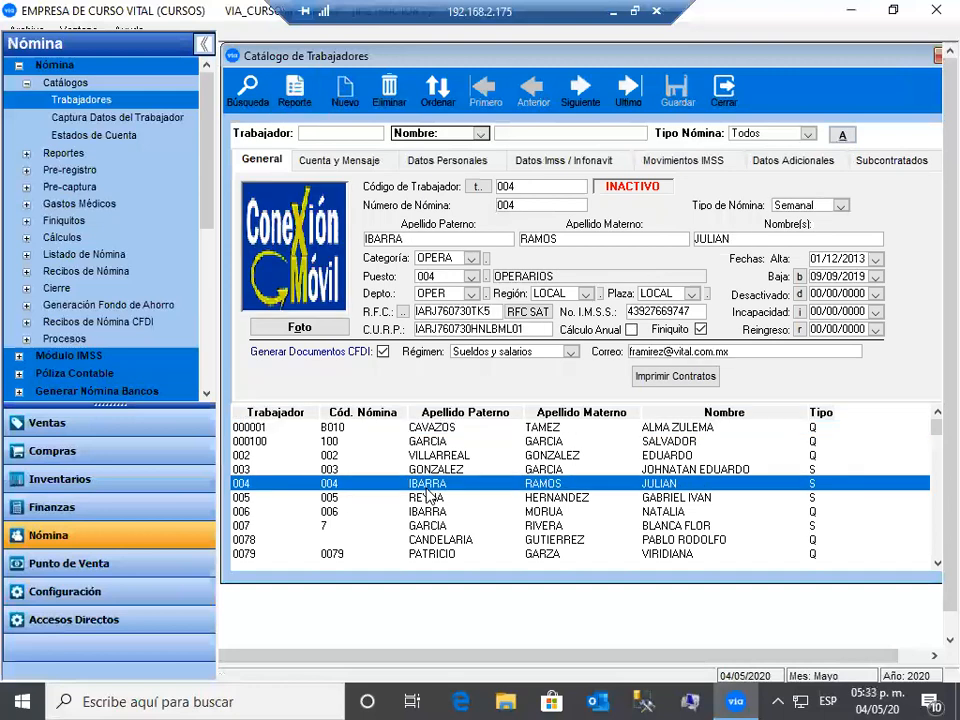
click(423, 527)
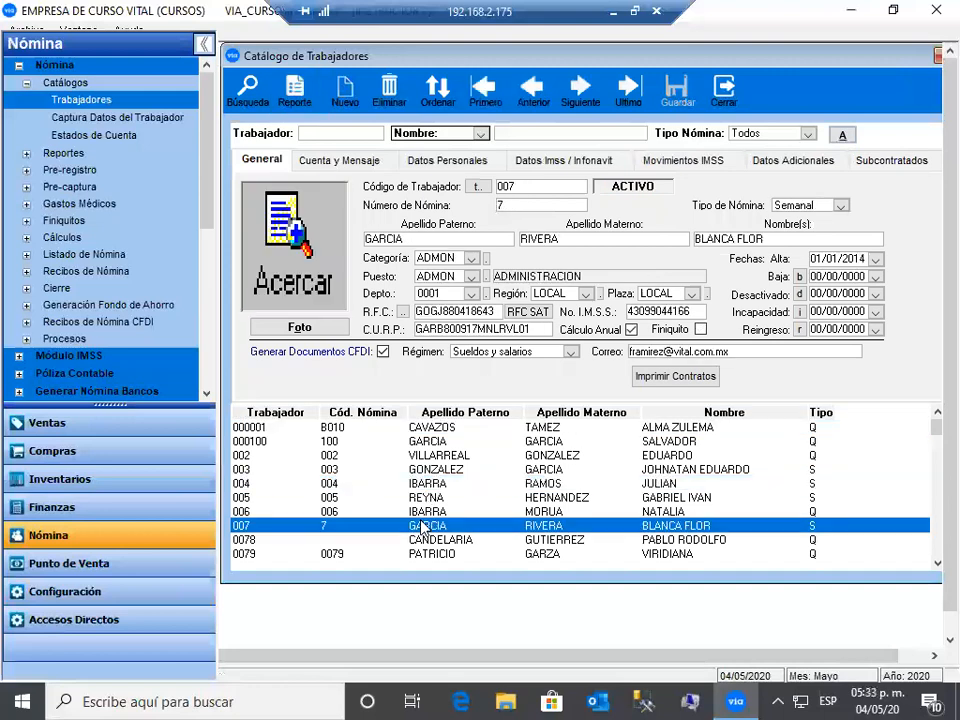
double_click(423, 528)
- Search the worker catalogue by first name in the Nombre box
click(312, 133)
click(532, 134)
text(ELENA)
click(252, 91)
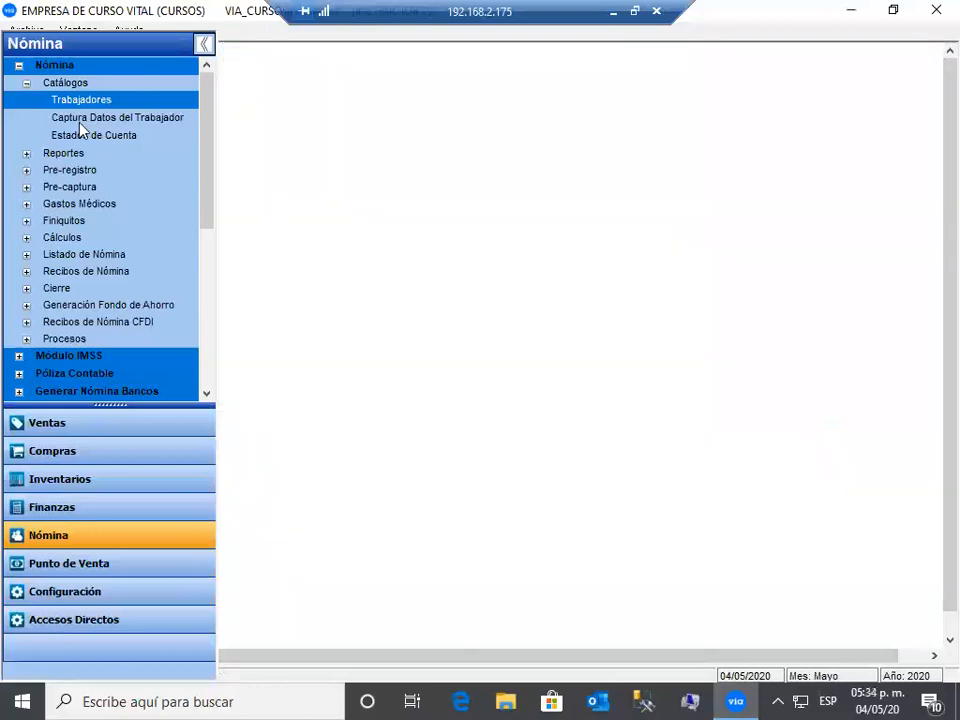
- Open Captura Datos del Trabajador and tick data items 1–5, from SALARIO DIARIO to HORAS PERIODO SEMANAL
click(82, 118)
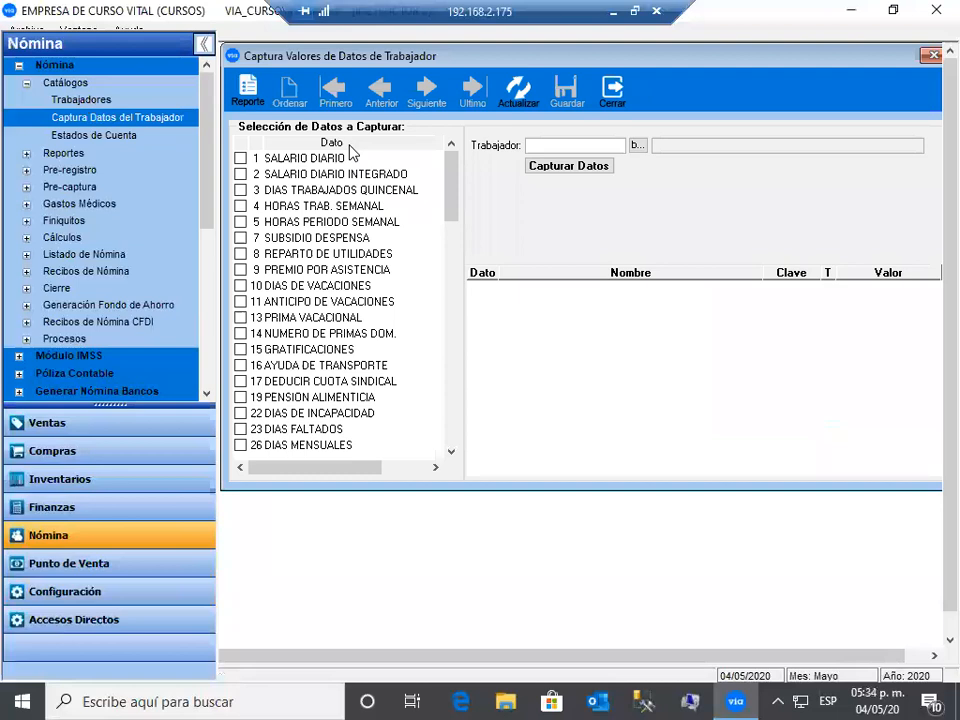
click(241, 160)
click(240, 175)
click(240, 207)
click(240, 222)
click(240, 206)
click(239, 190)
- Also tick 15 GRATIFICACIONES and 9 PREMIO POR ASISTENCIA, then scroll back to the top
click(241, 350)
click(241, 272)
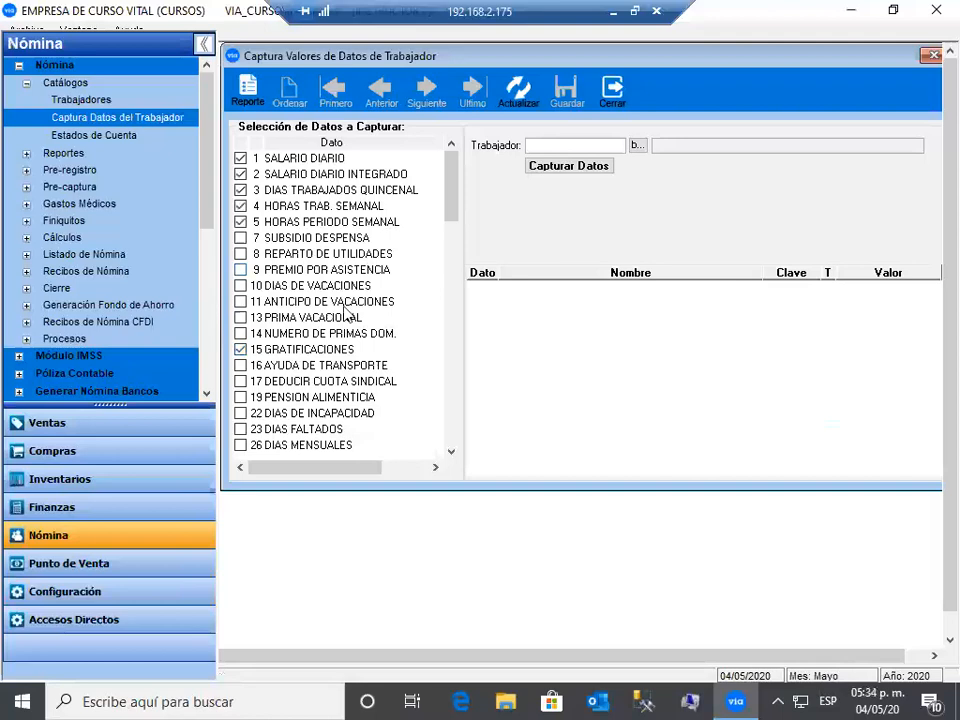
double_click(451, 453)
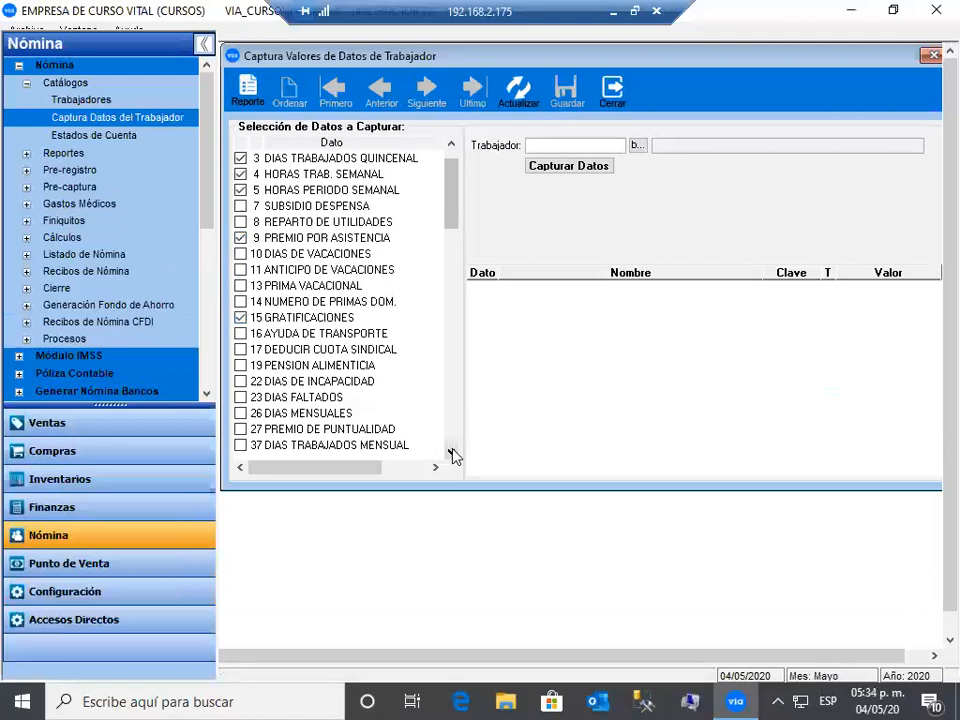
click(451, 453)
click(451, 453)
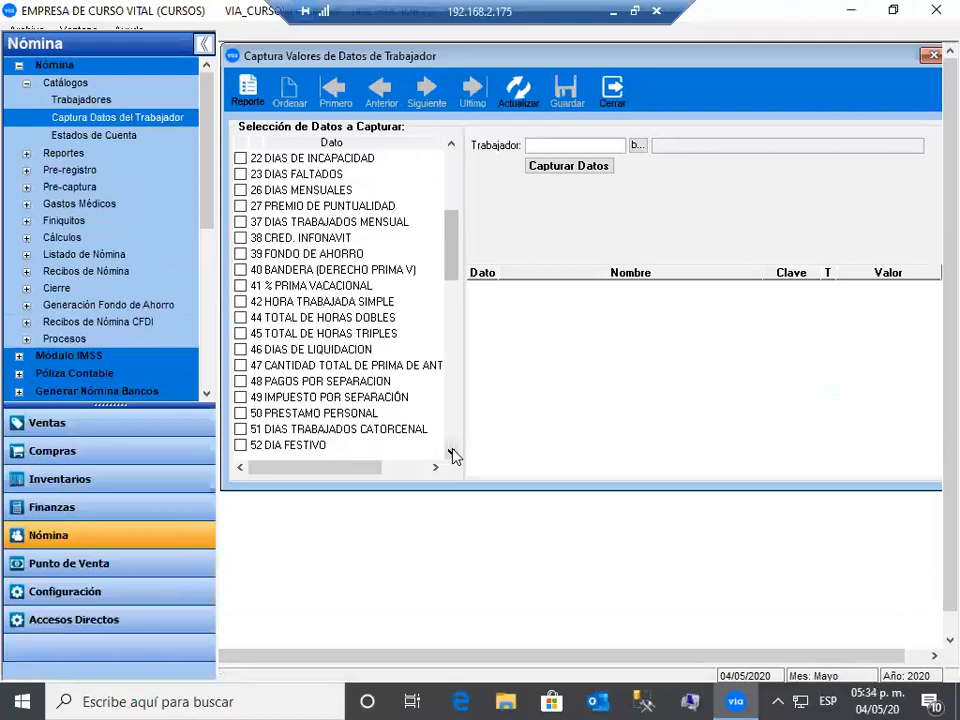
click(451, 453)
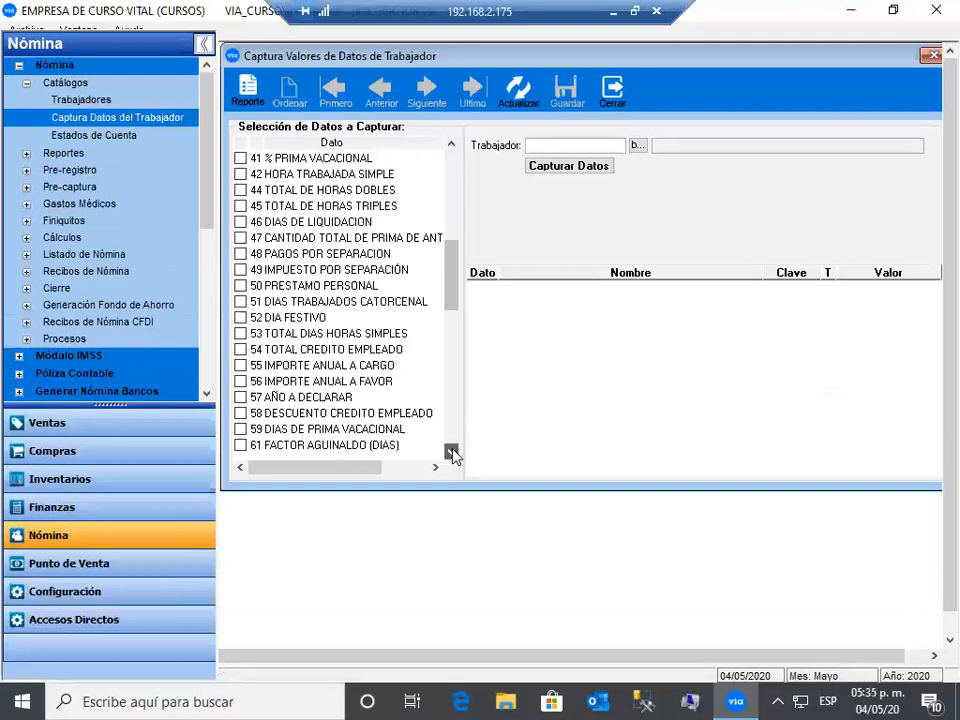
click(452, 452)
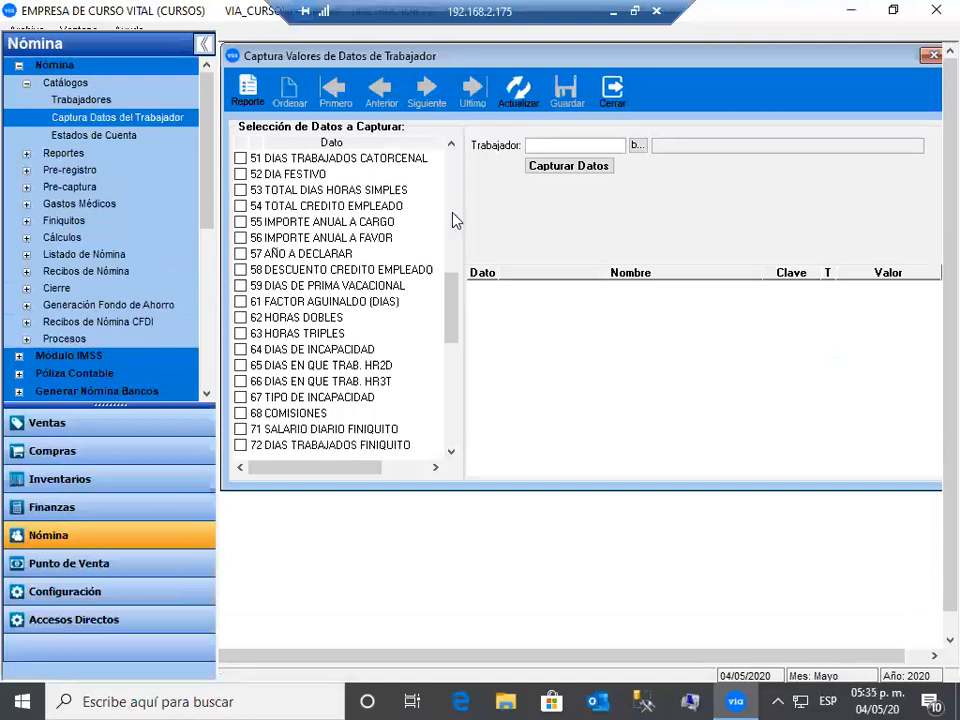
drag(453, 210, 461, 136)
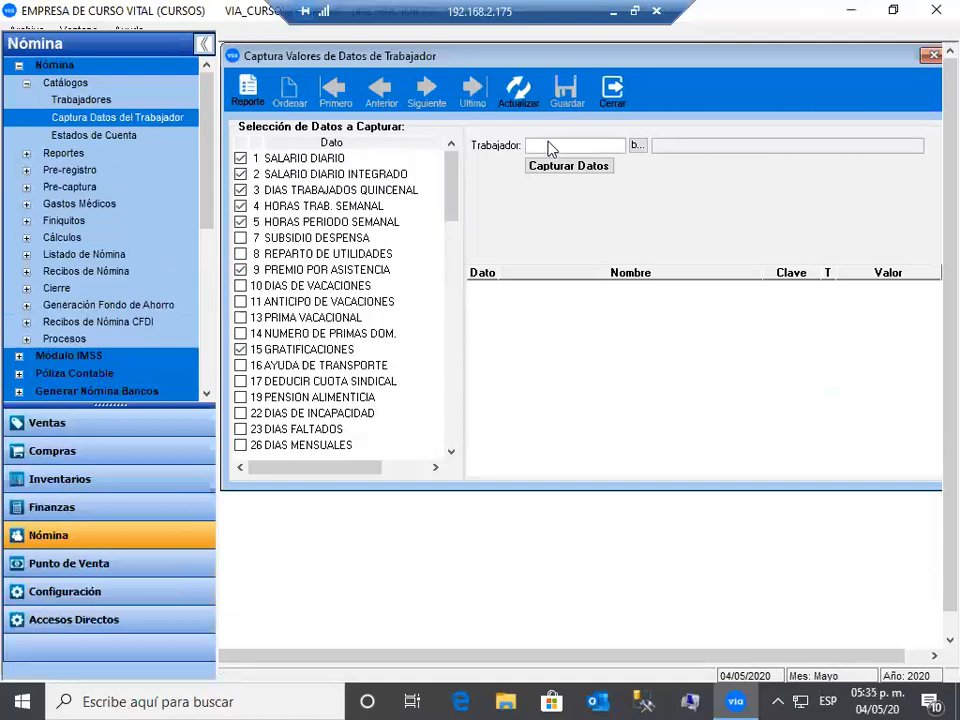
- Choose a worker from Consultar Trabajadores and load their values, showing SALARIO DIARIO 345.00
click(635, 147)
click(638, 145)
click(681, 117)
click(637, 326)
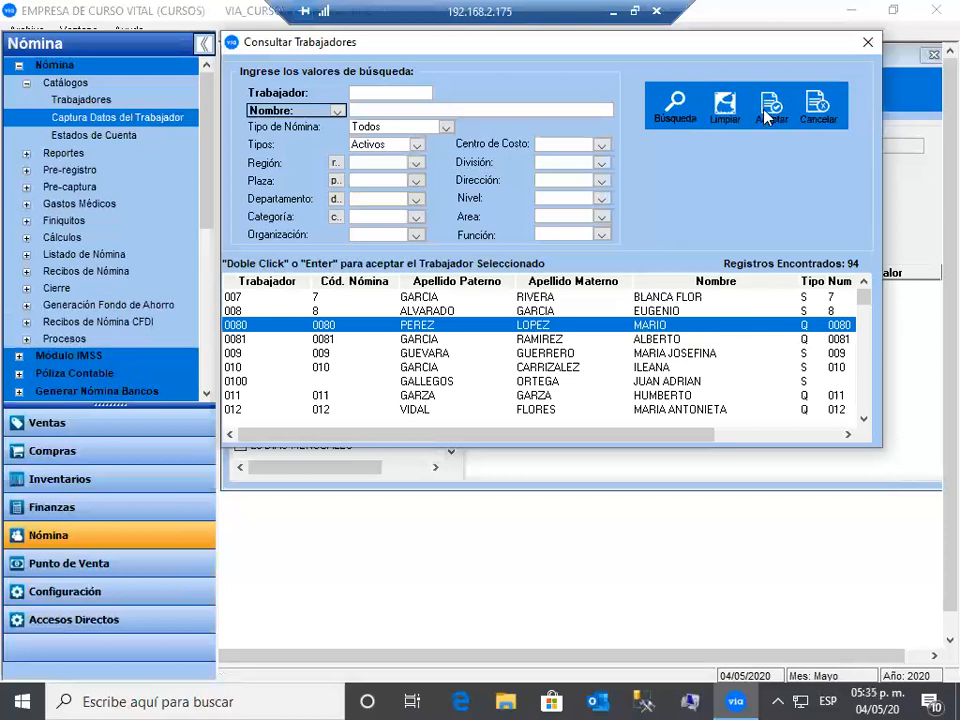
key(Return)
click(564, 168)
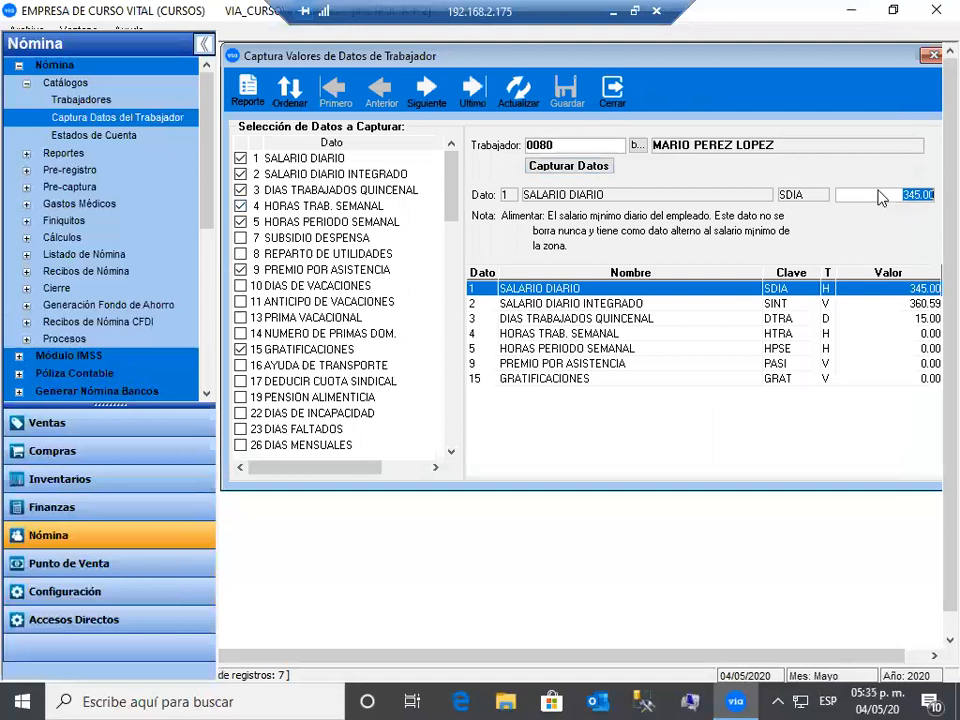
click(879, 197)
click(883, 302)
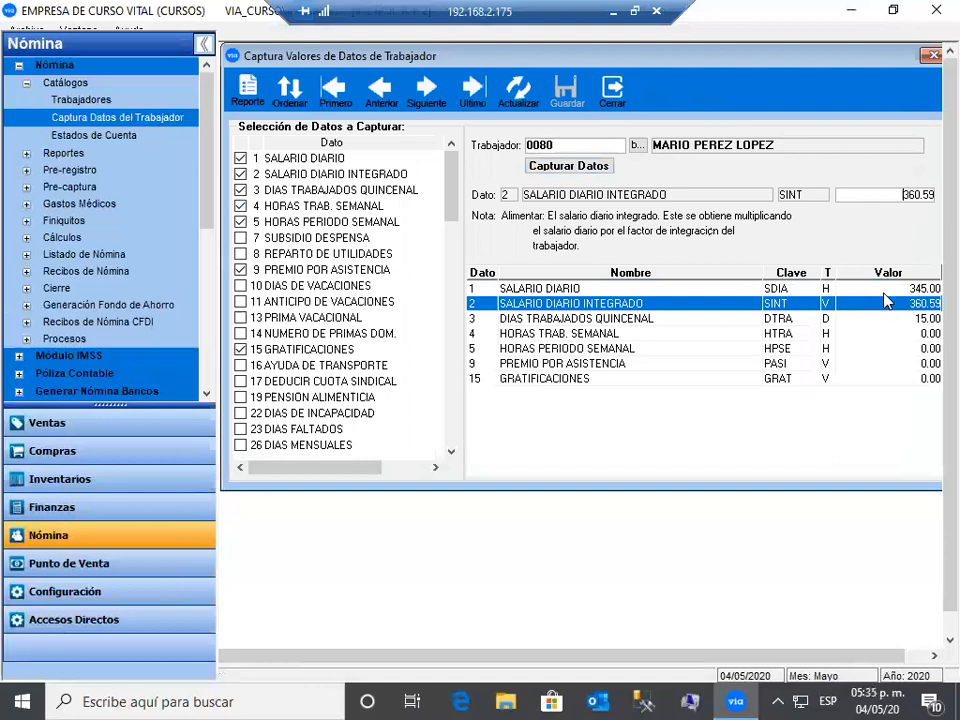
key(Up)
key(Down)
key(Down)
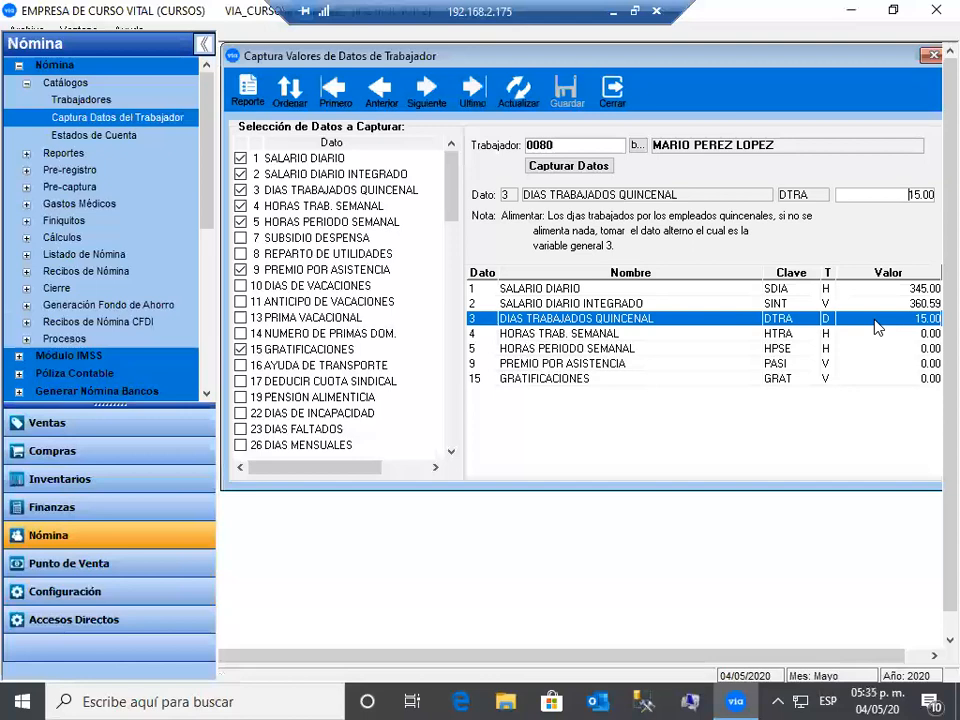
- Enter 14 days worked and initial weekly hours values of 48 and 40
double_click(931, 197)
text(14)
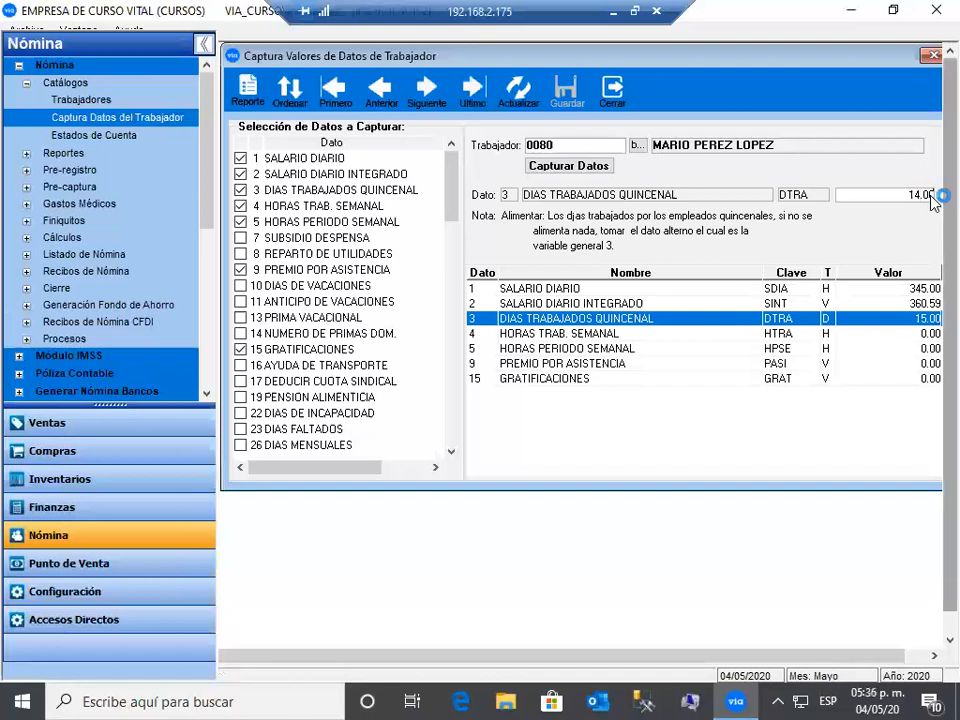
key(Return)
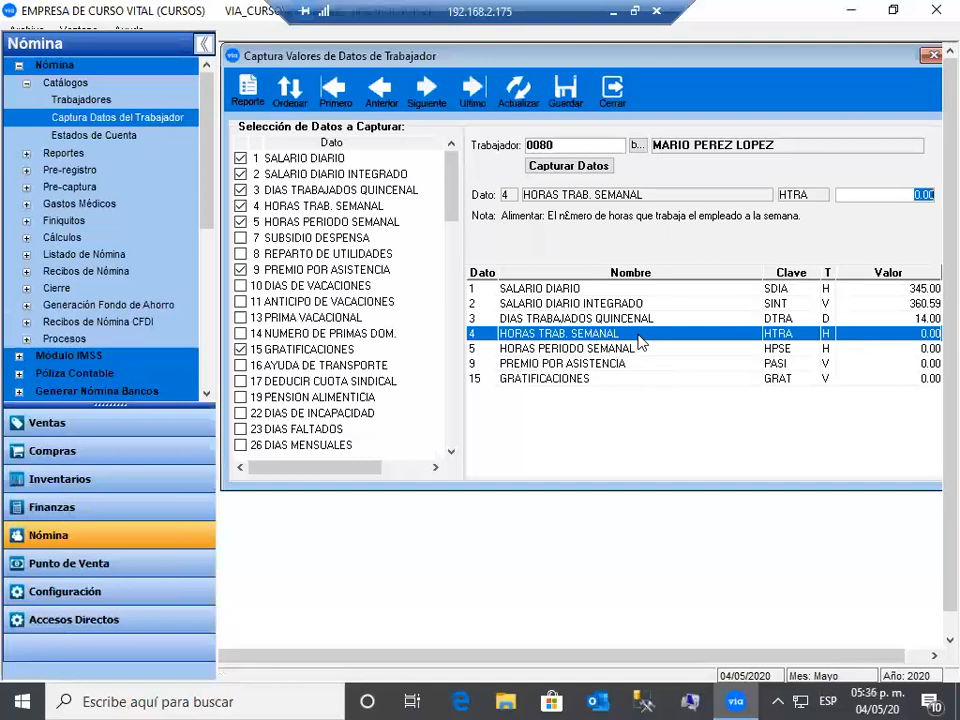
text(48)
key(Return)
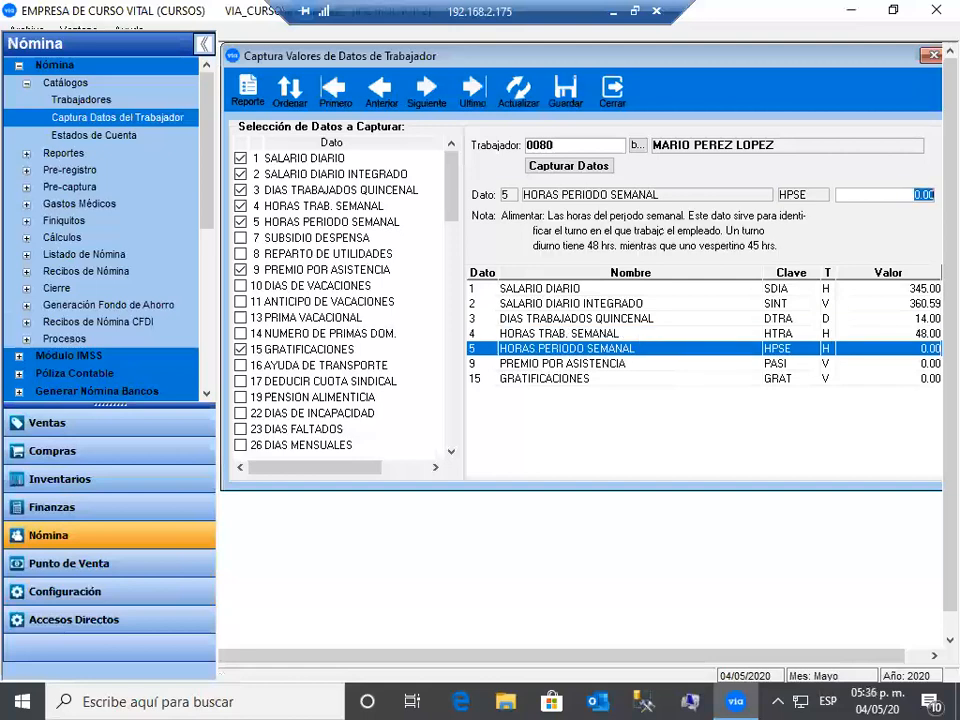
text(48.00)
key(Return)
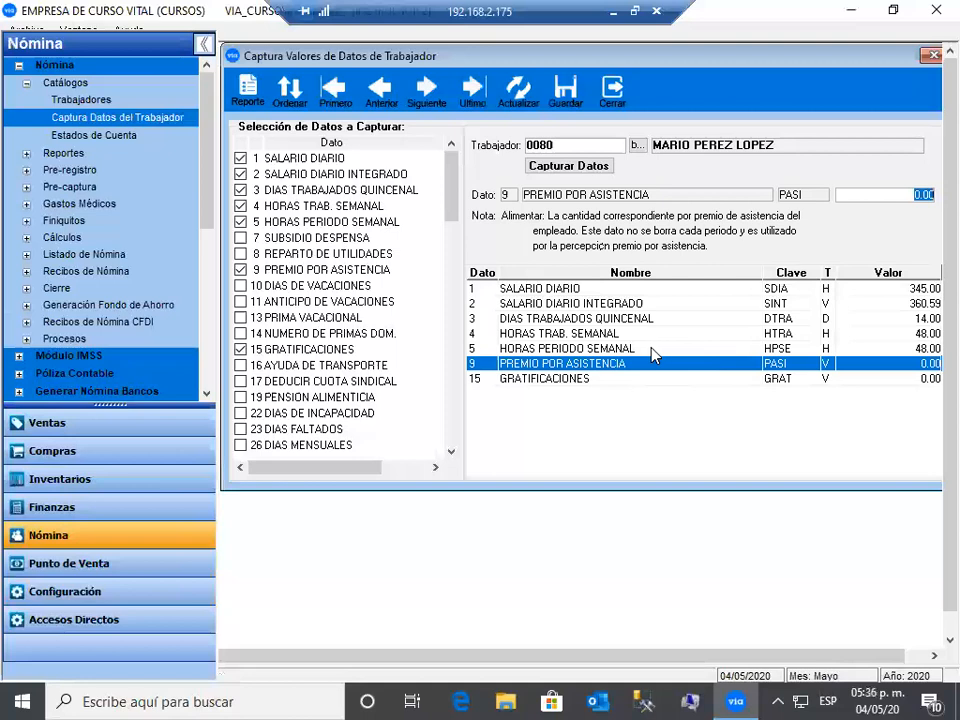
click(650, 349)
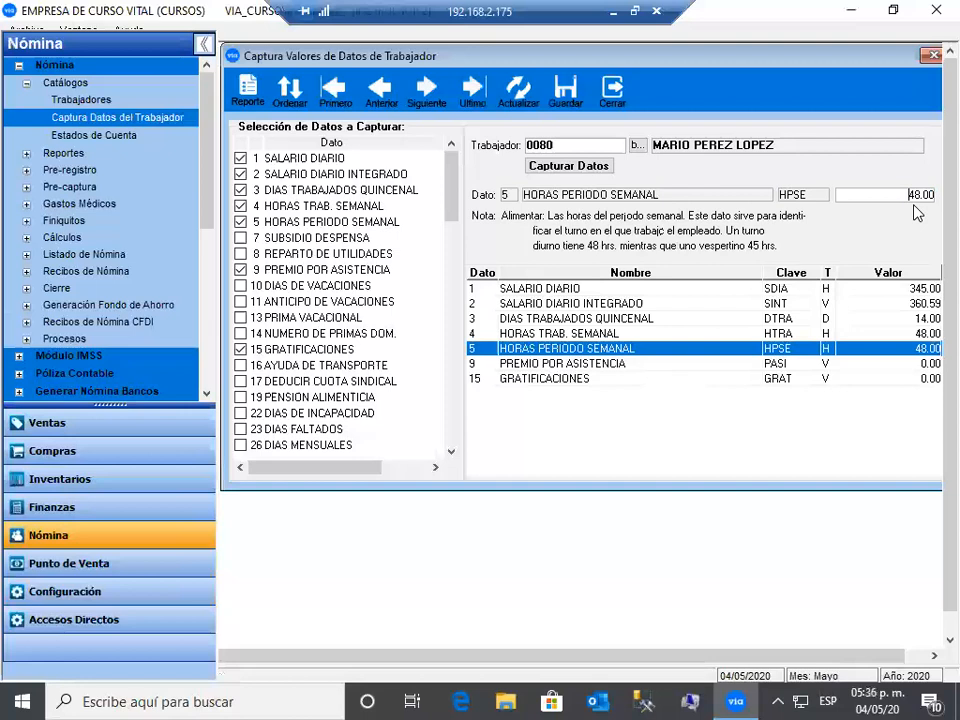
key(shift+Right)
key(shift+Right)
text(40)
key(Return)
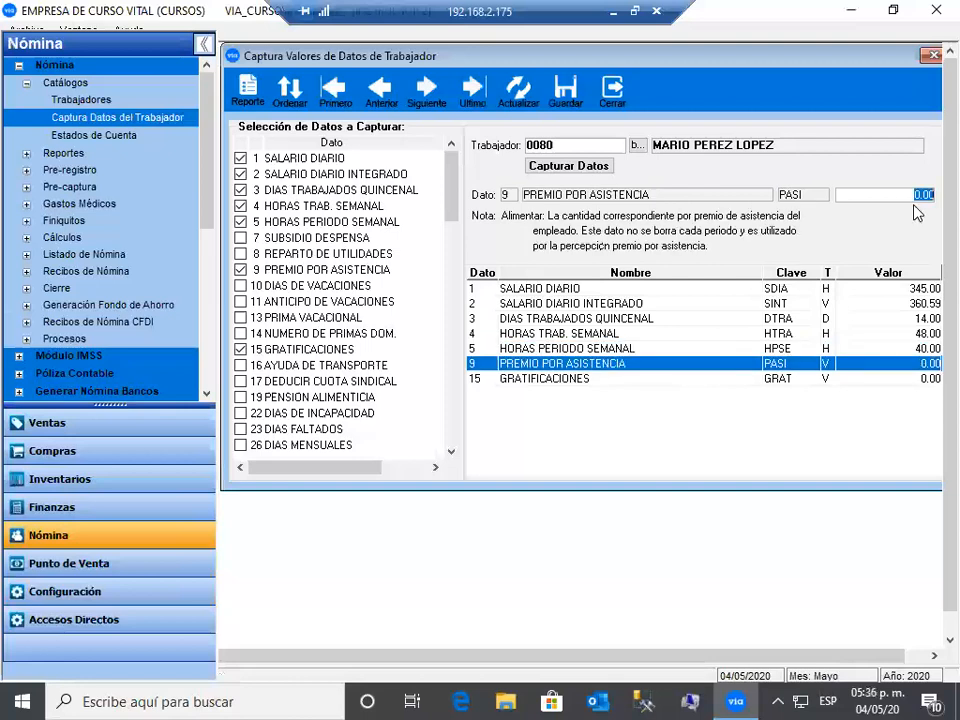
click(906, 346)
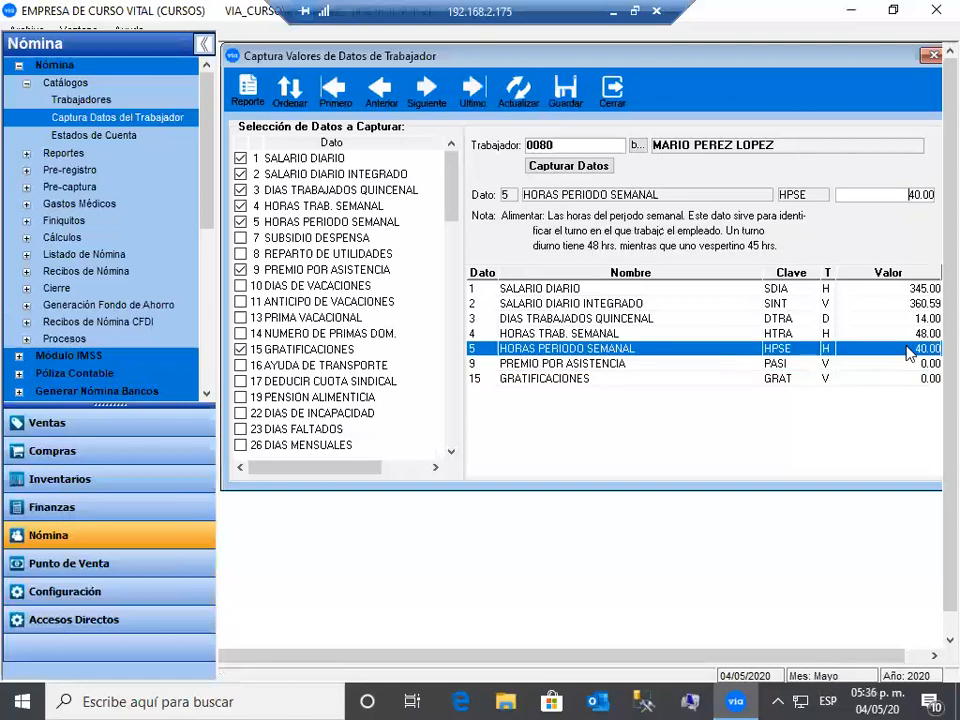
key(Up)
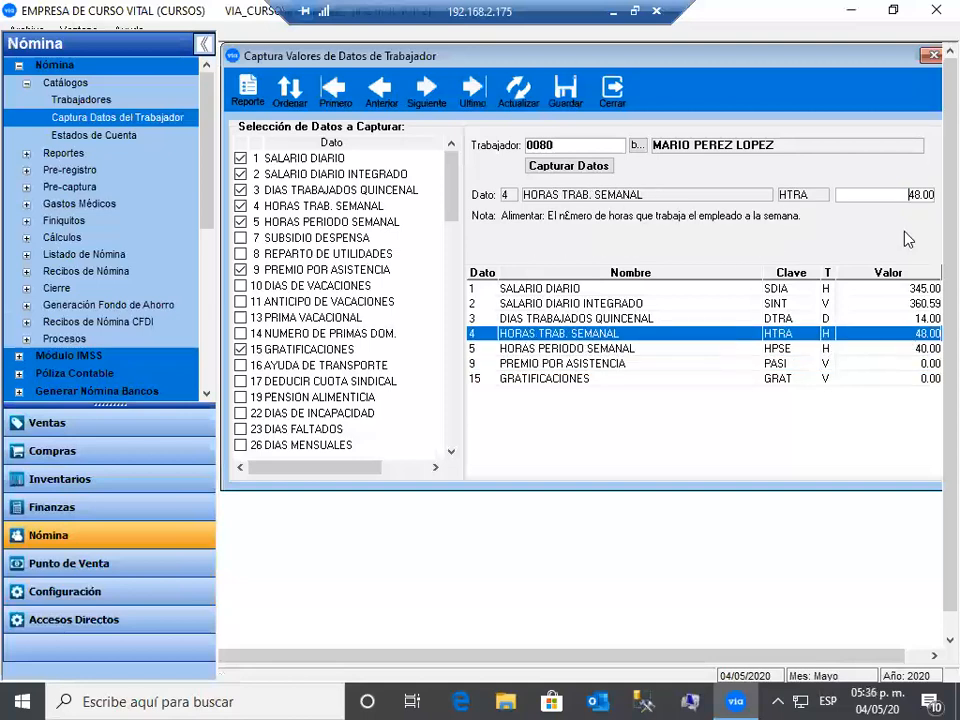
- Set weekly hours 40 and 48, attendance bonus 100, gratificaciones 300, and save
click(930, 204)
text(40)
key(Return)
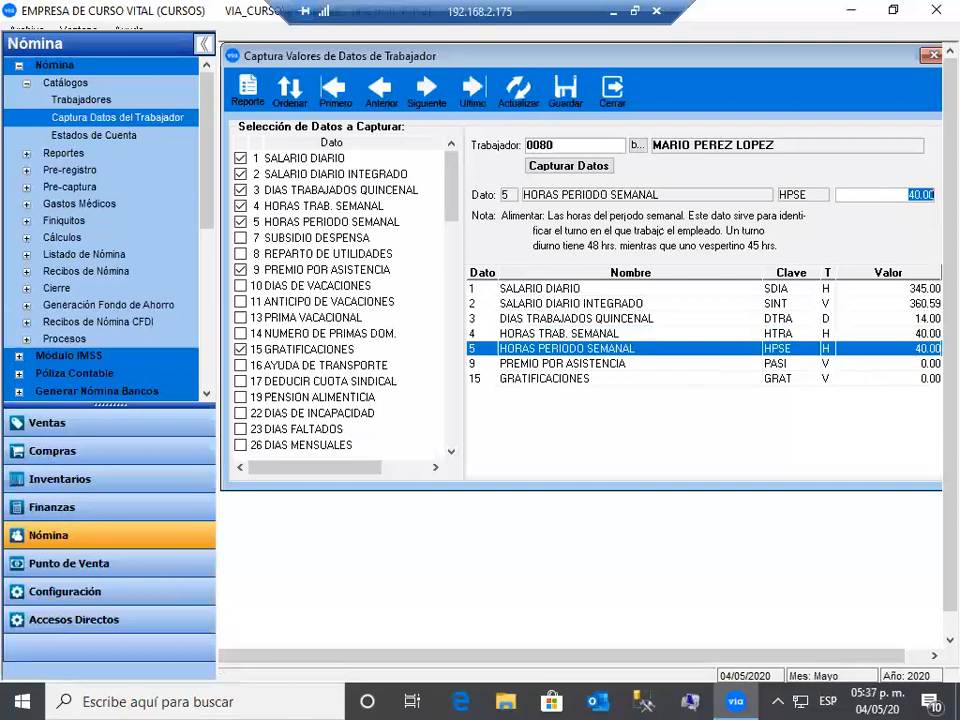
text(48)
key(Return)
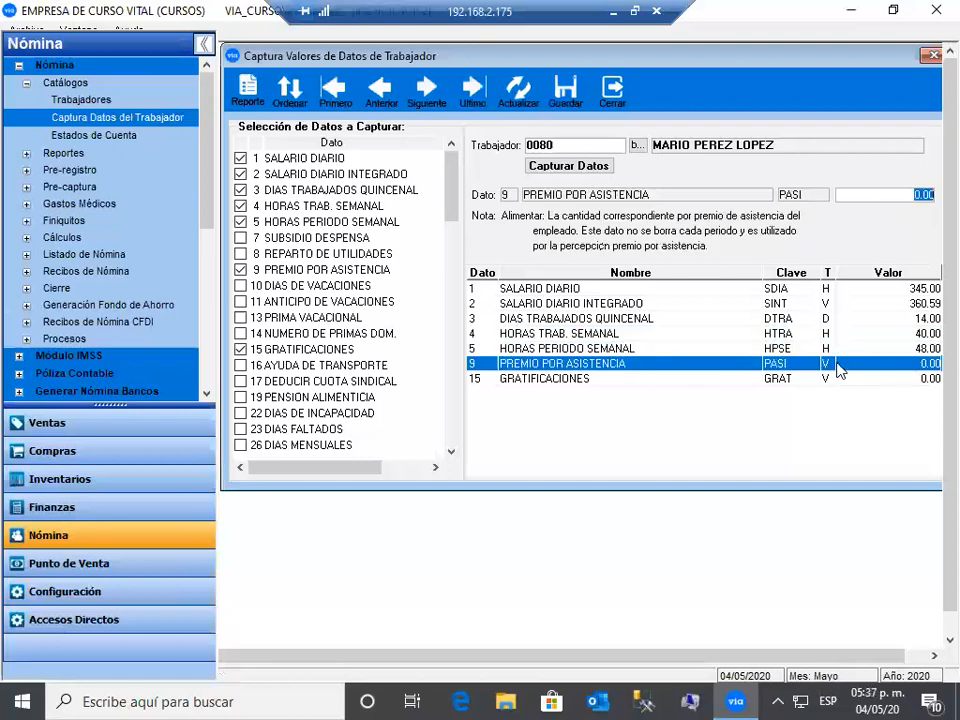
text(1)
key(Return)
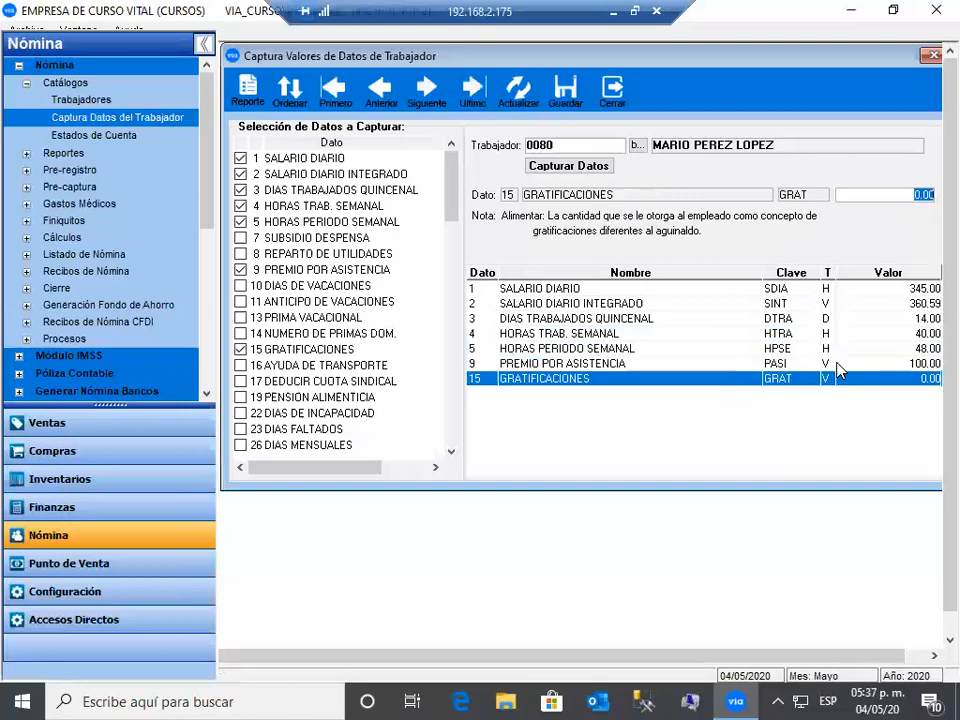
text(300)
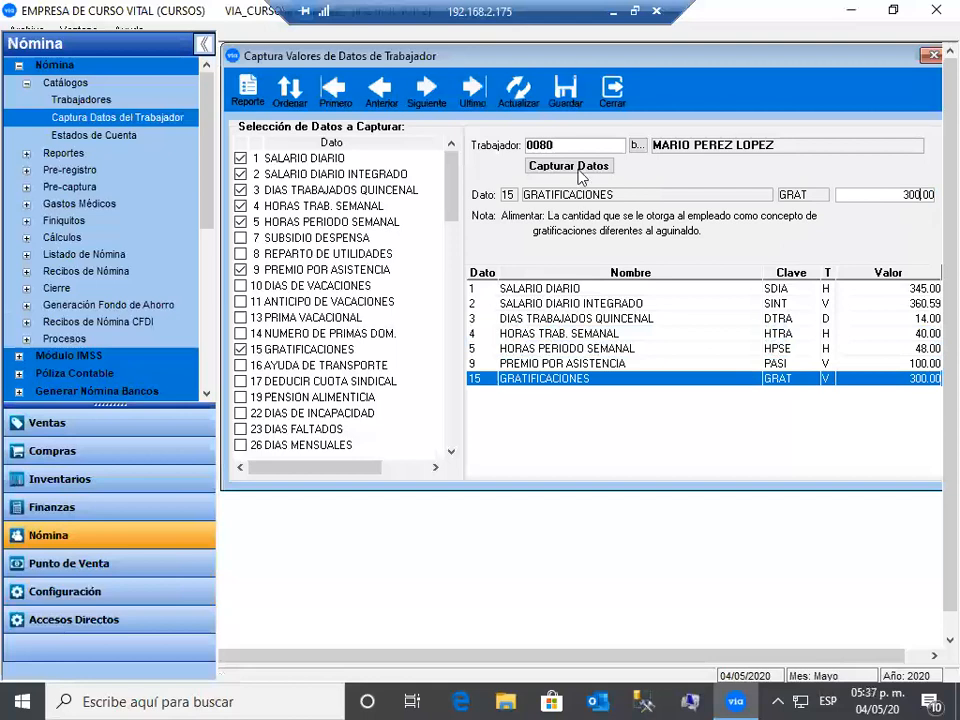
click(566, 97)
- Load the next worker's values and change DIAS TRABAJADOS QUINCENAL to 15.00
click(634, 146)
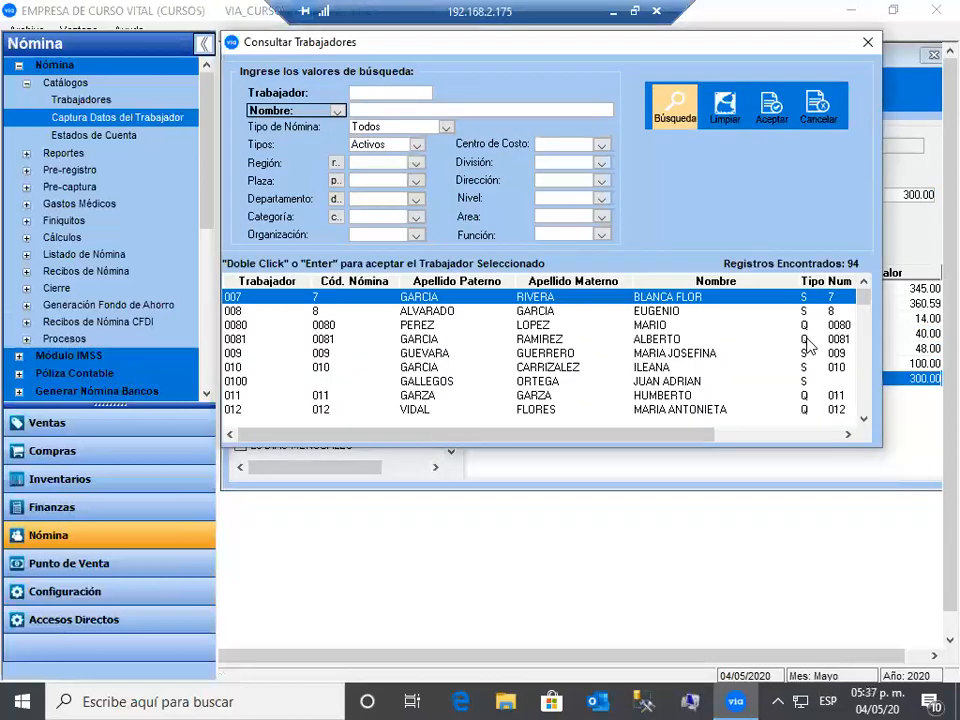
double_click(808, 345)
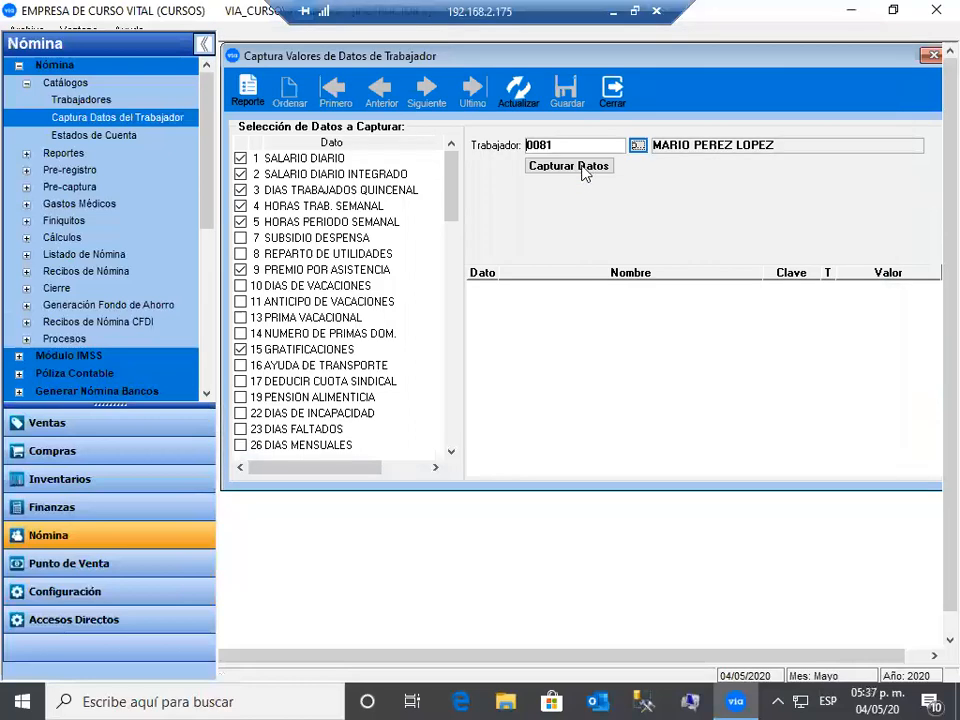
click(585, 168)
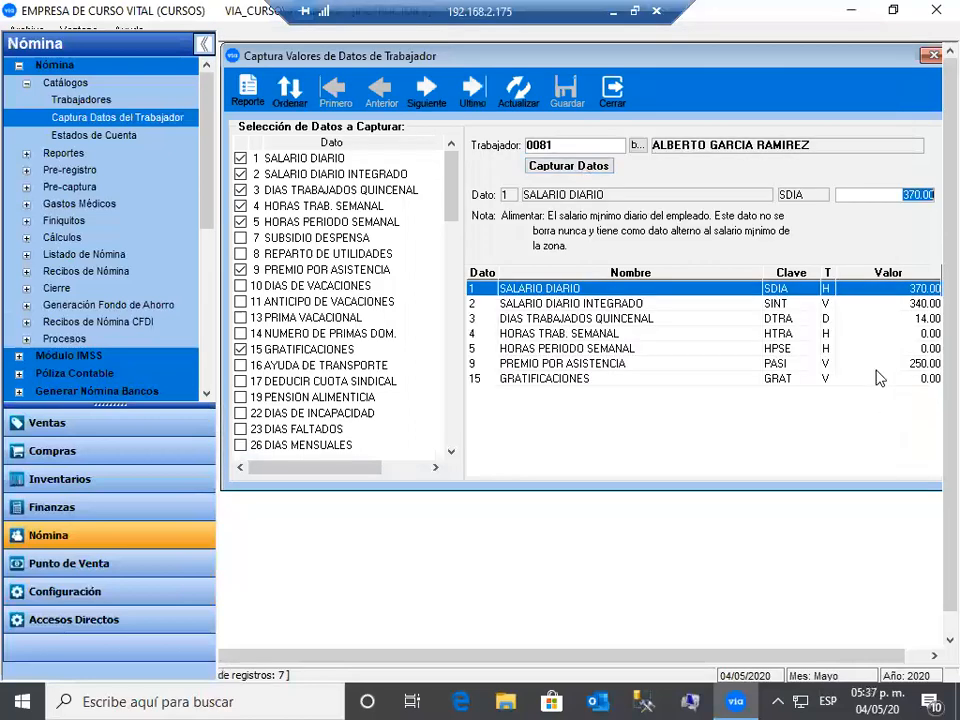
click(887, 320)
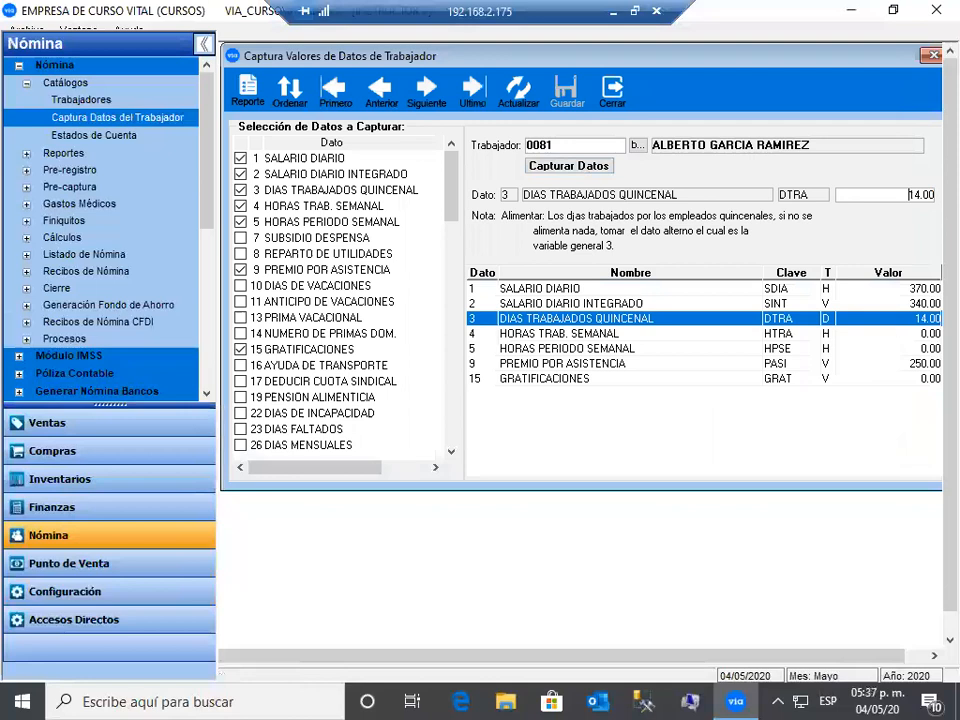
text(15.00)
key(Return)
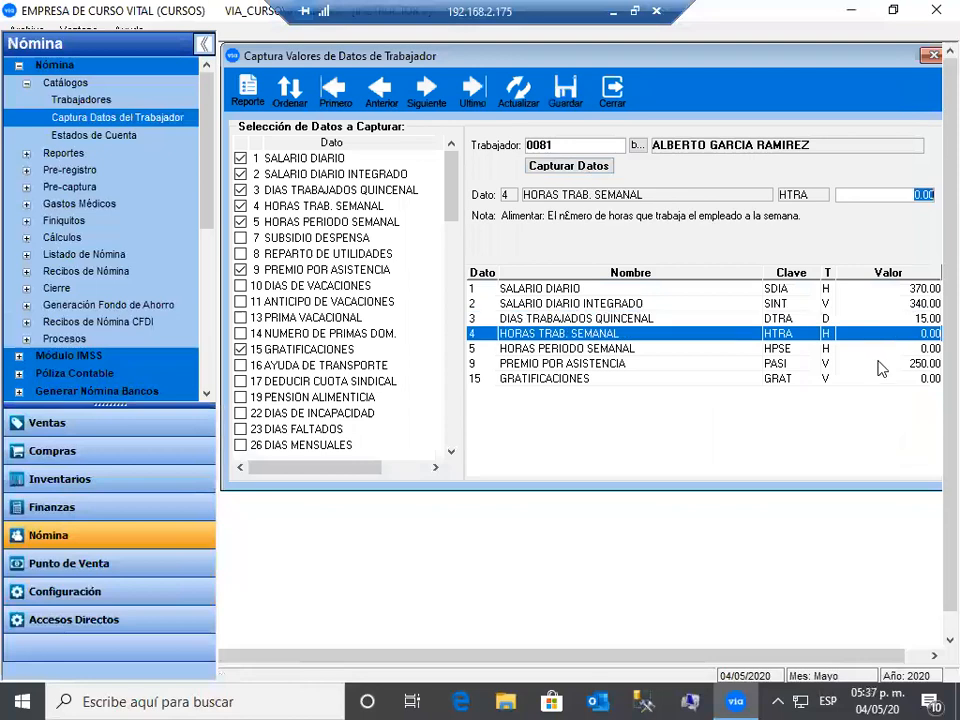
- Check the attendance bonus and gratificaciones rows, save, and reopen the worker lookup
click(880, 366)
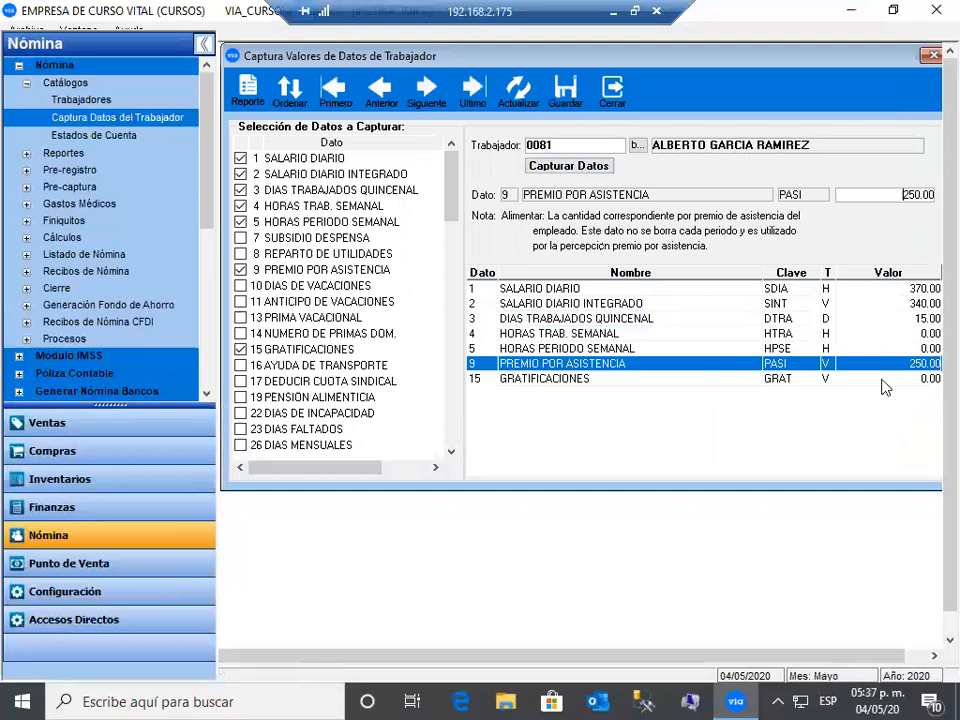
click(884, 380)
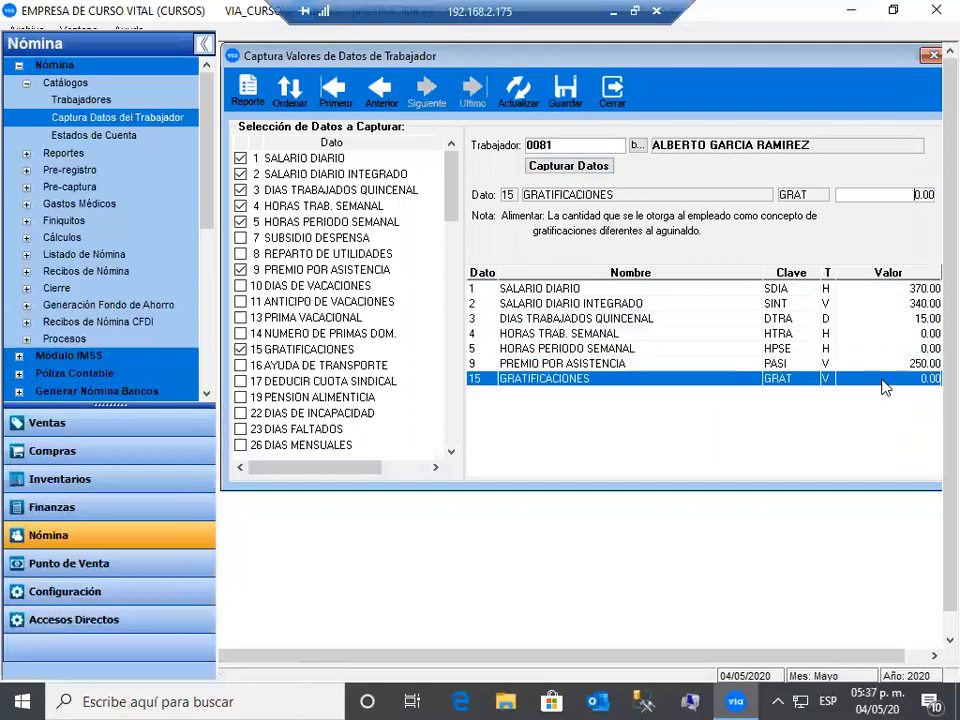
click(568, 92)
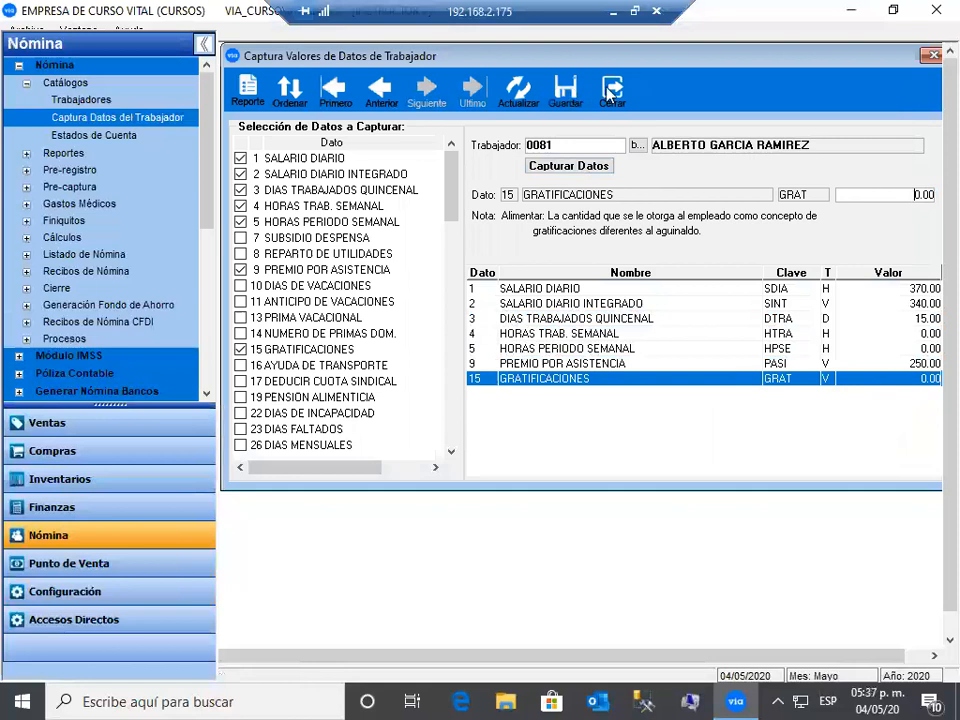
click(635, 147)
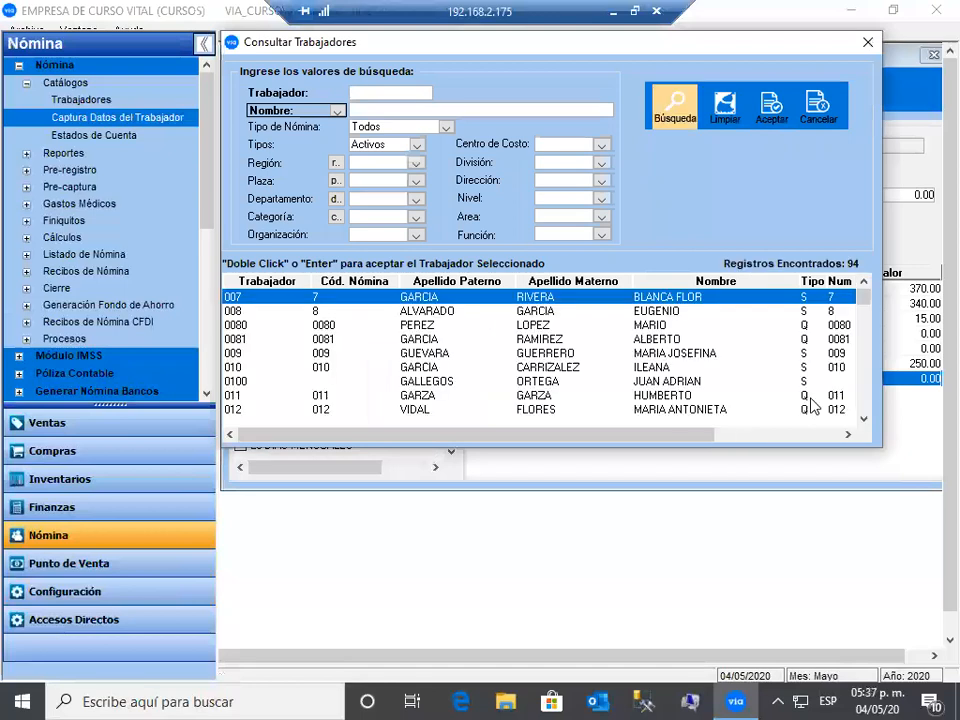
- Load a third worker's values (SALARIO DIARIO 400.00, 15.00 days) and close the capture window
click(810, 398)
click(768, 112)
click(568, 166)
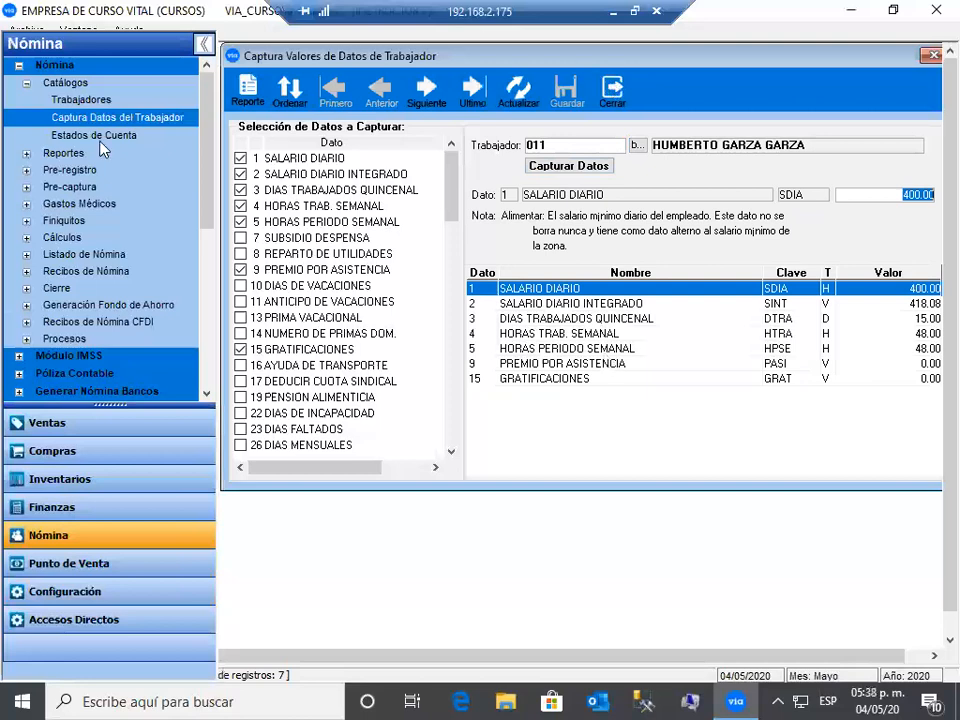
key(Escape)
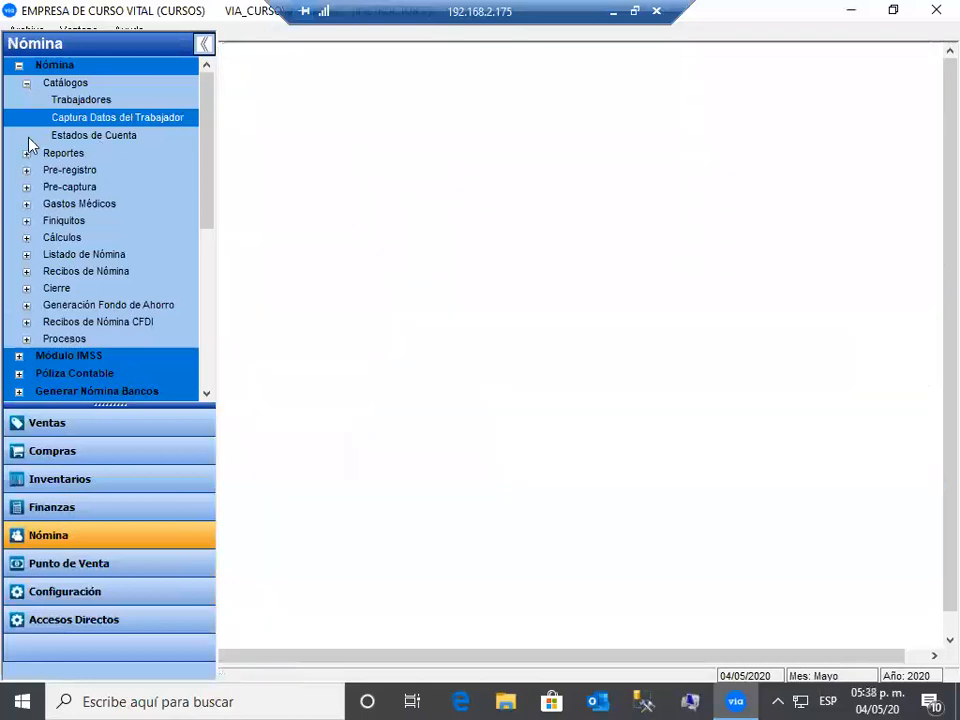
- Reprocess the Quincenal payroll for period 16 (16/08/2020–31/08/2020), confirming both prompts
click(27, 184)
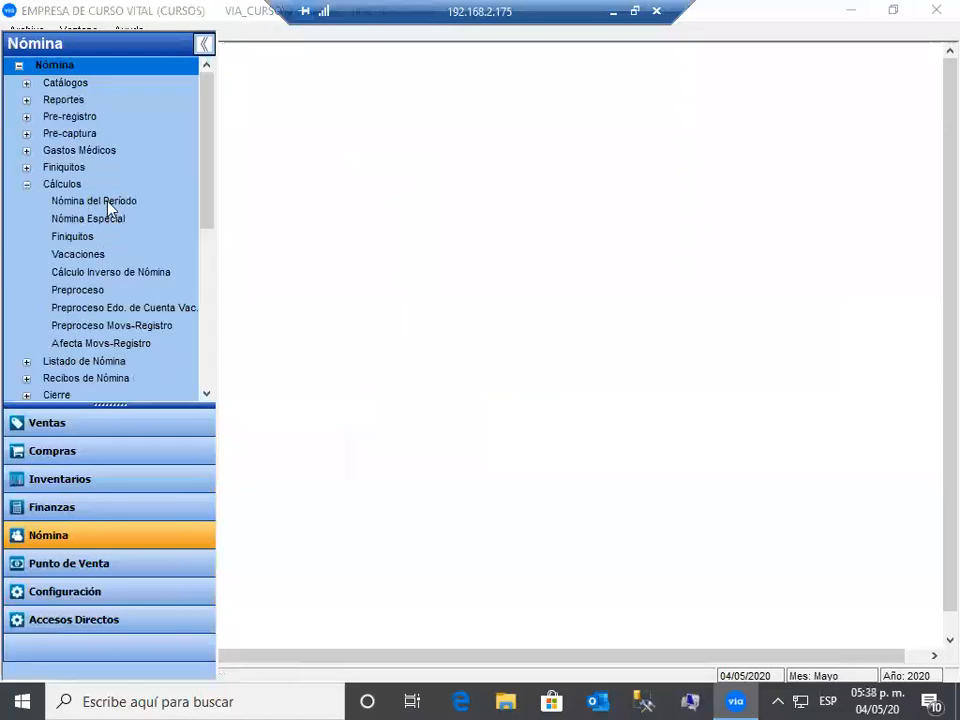
double_click(143, 204)
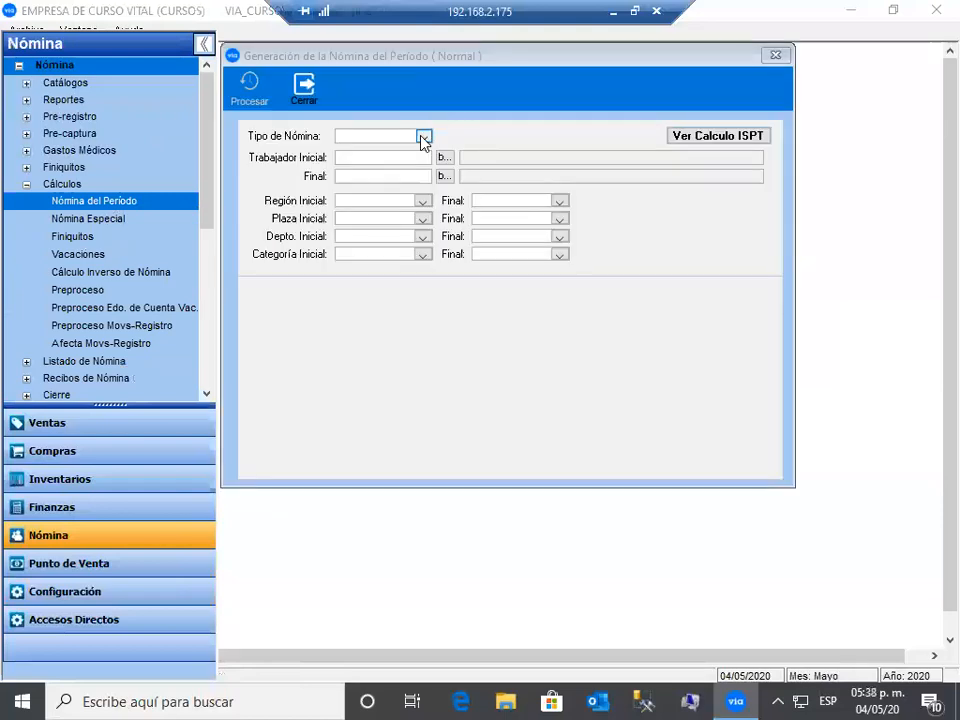
click(424, 137)
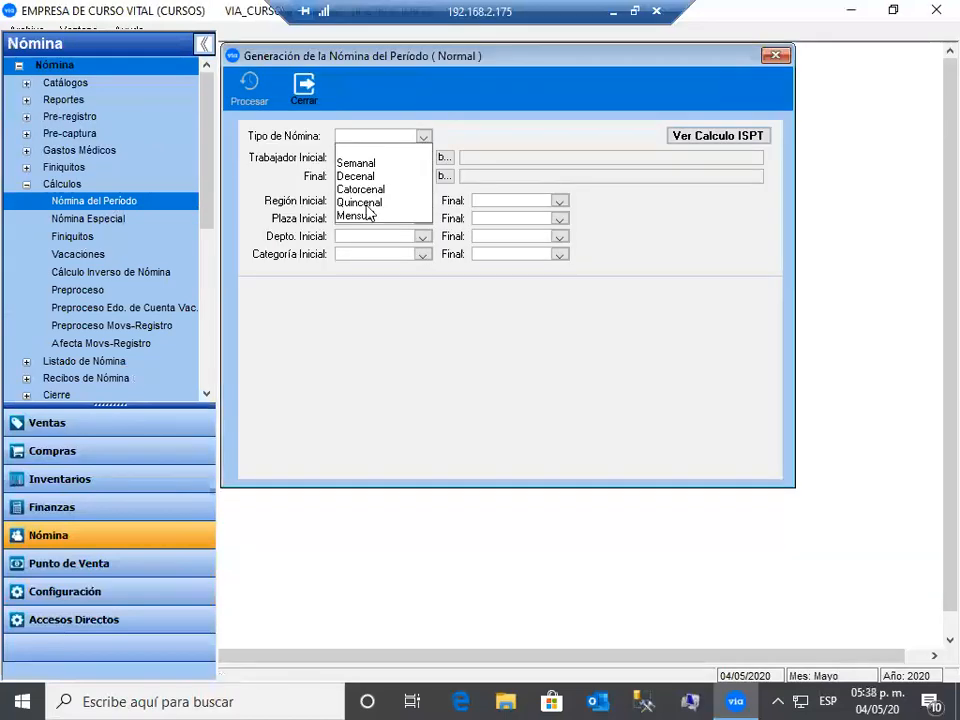
click(359, 202)
click(251, 88)
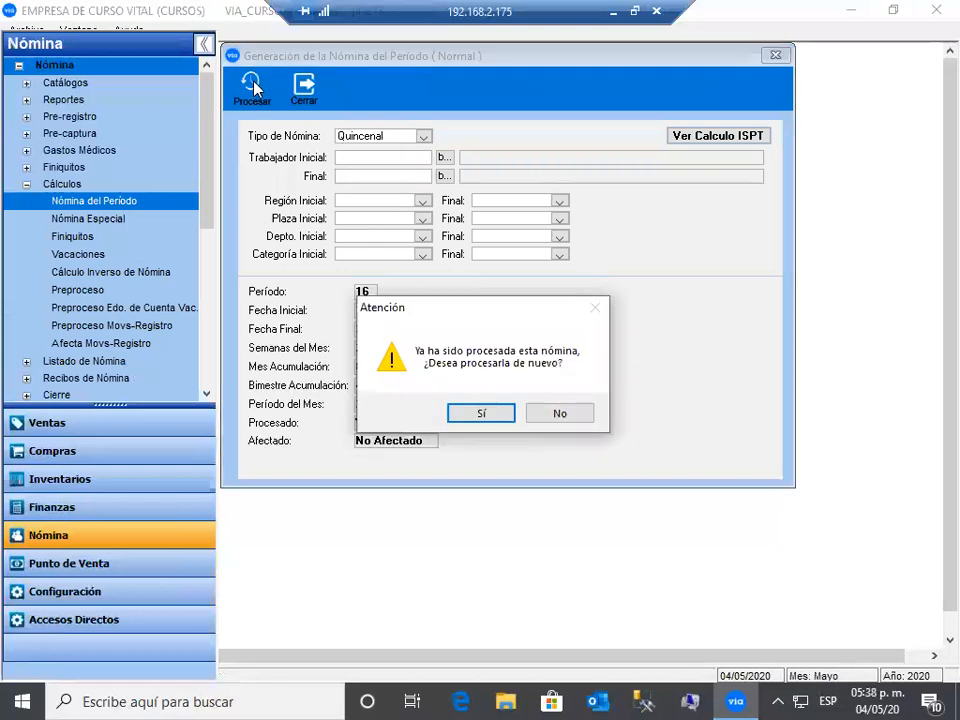
key(Return)
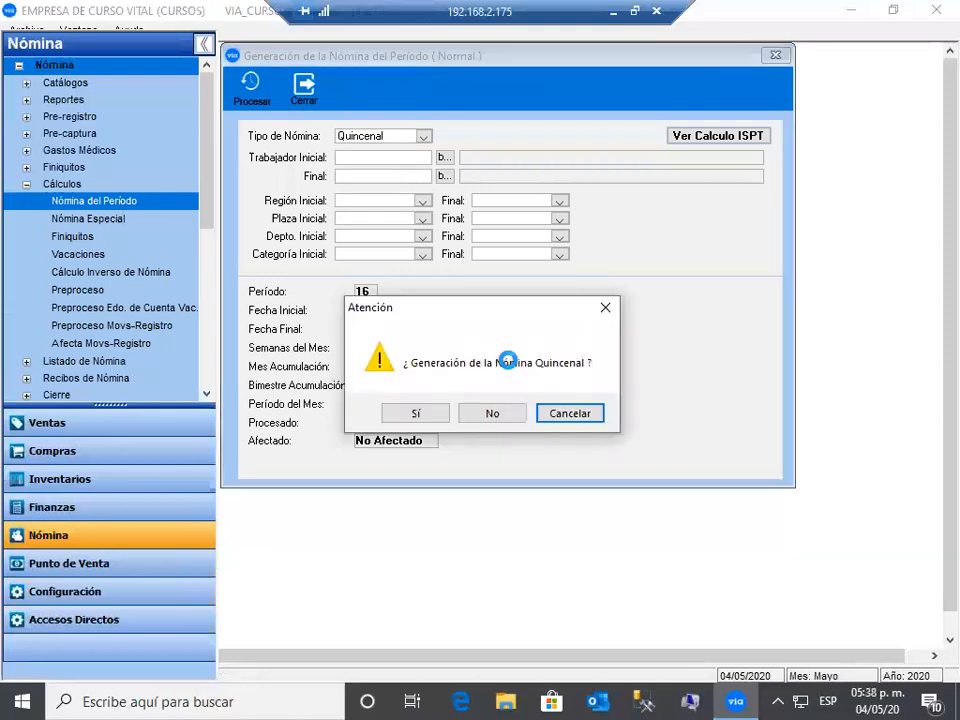
key(s)
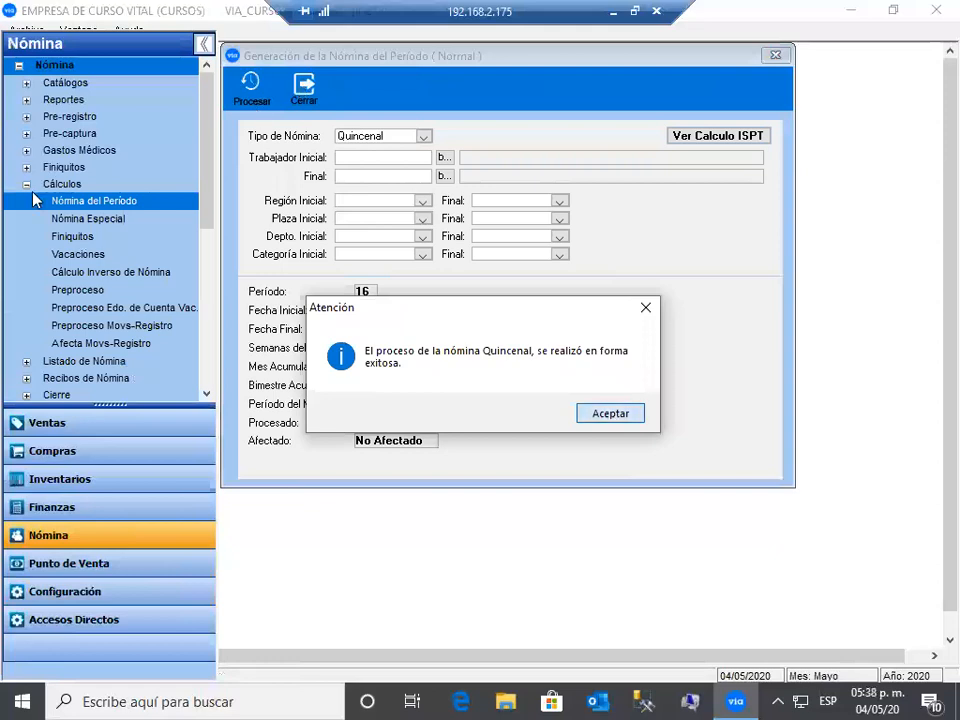
key(Return)
key(Return)
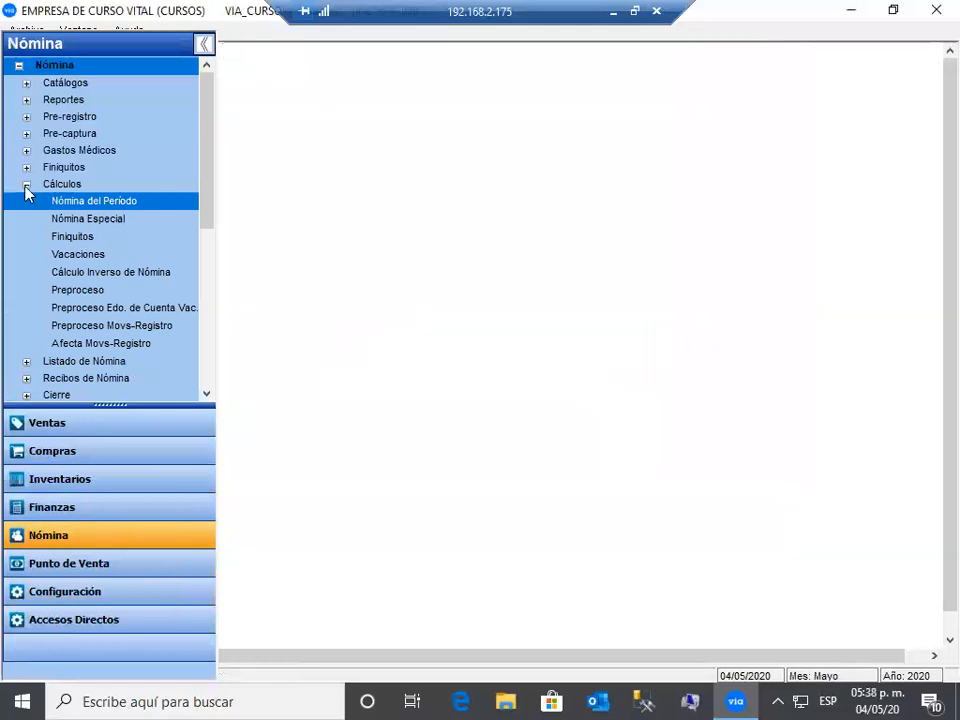
- Open the Listado Normal payroll listing and select the Quincenales payroll type
click(26, 185)
click(26, 202)
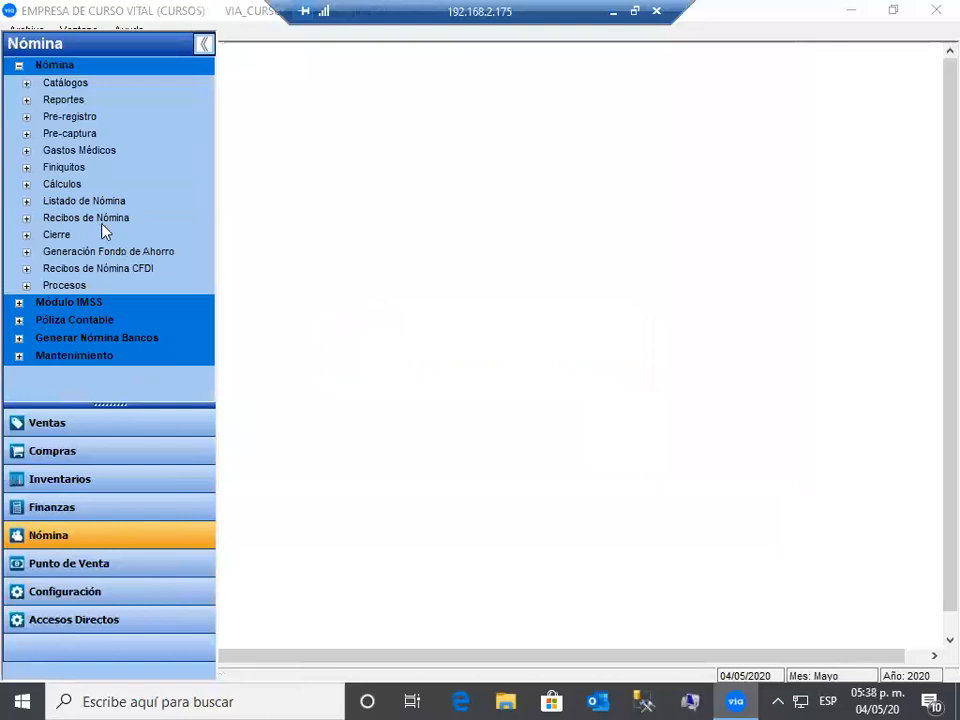
click(103, 220)
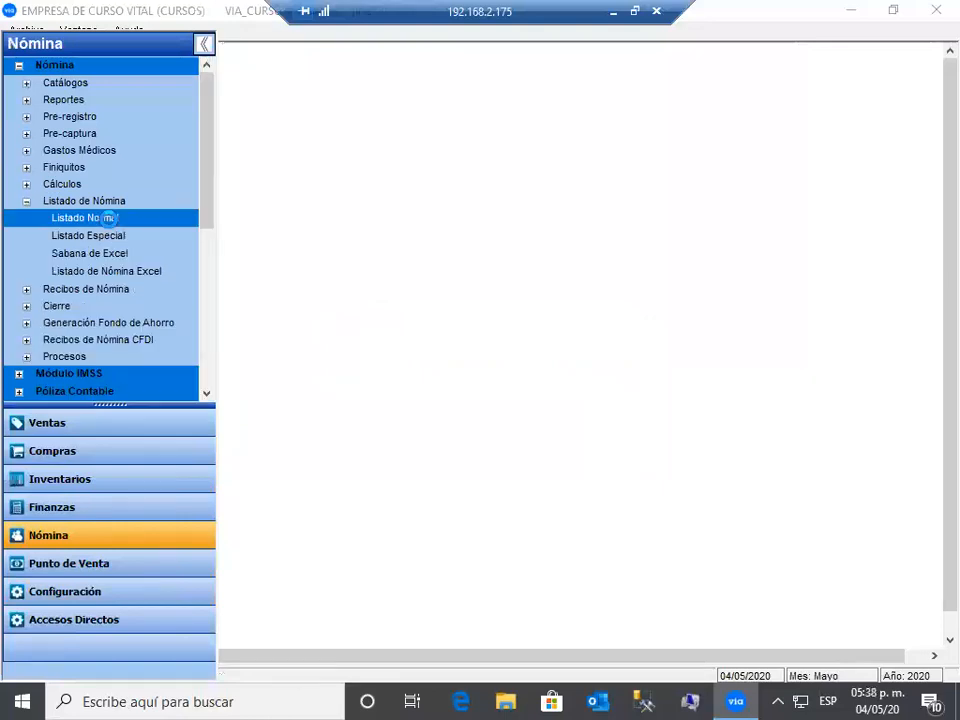
click(424, 137)
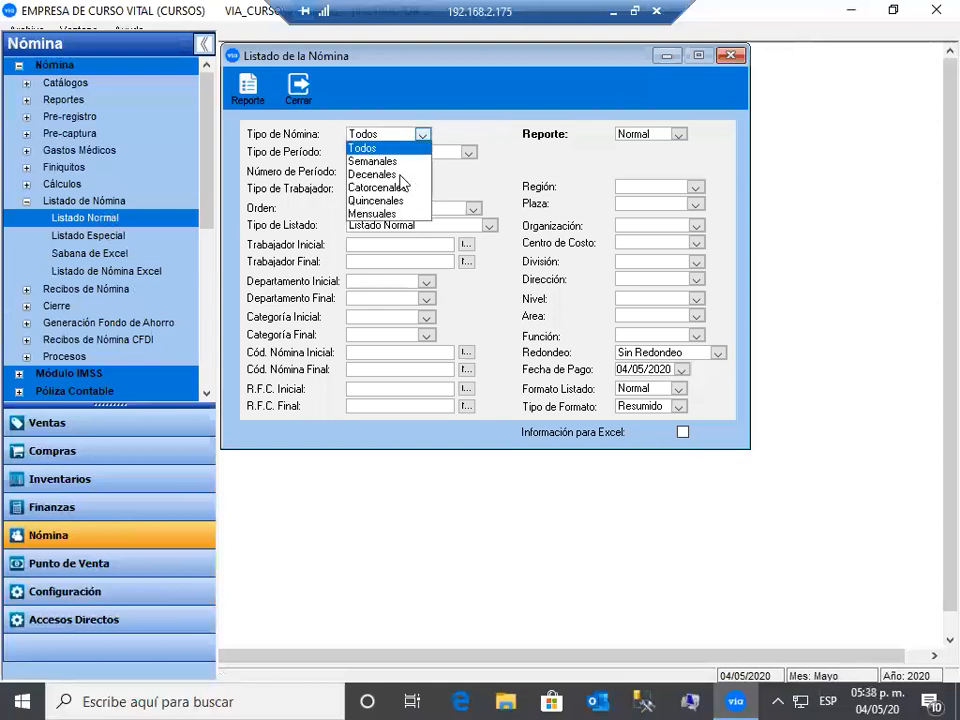
click(390, 201)
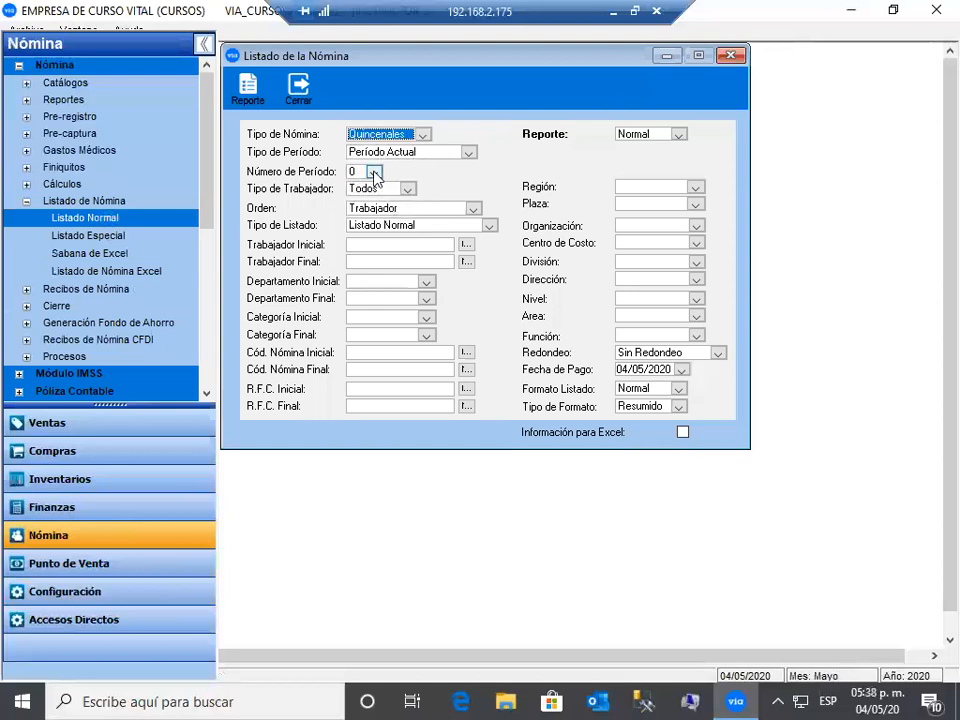
click(374, 172)
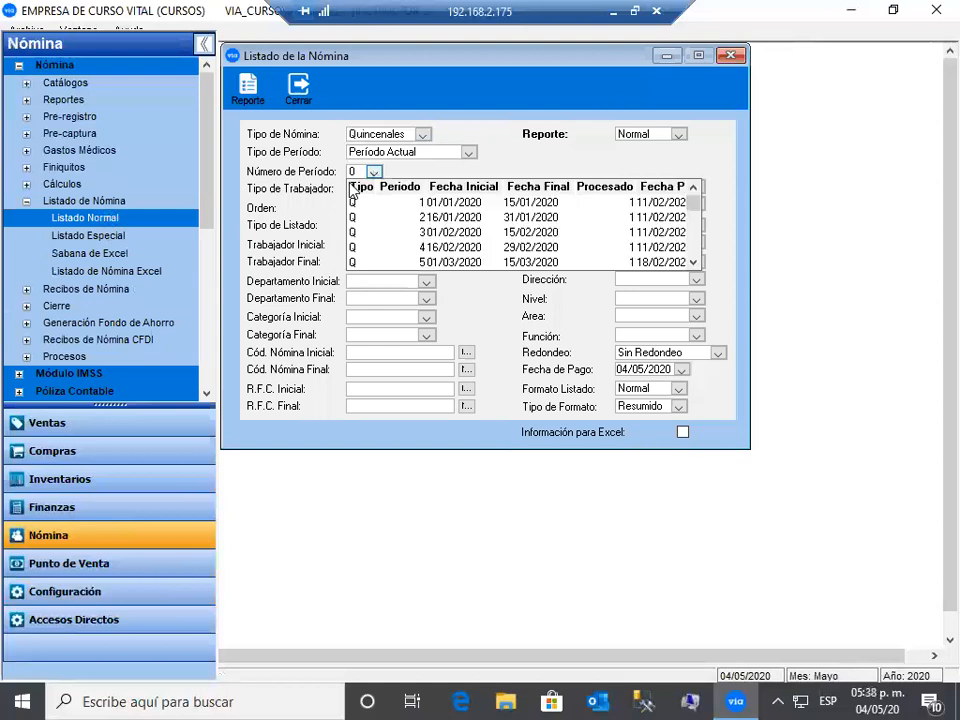
click(358, 188)
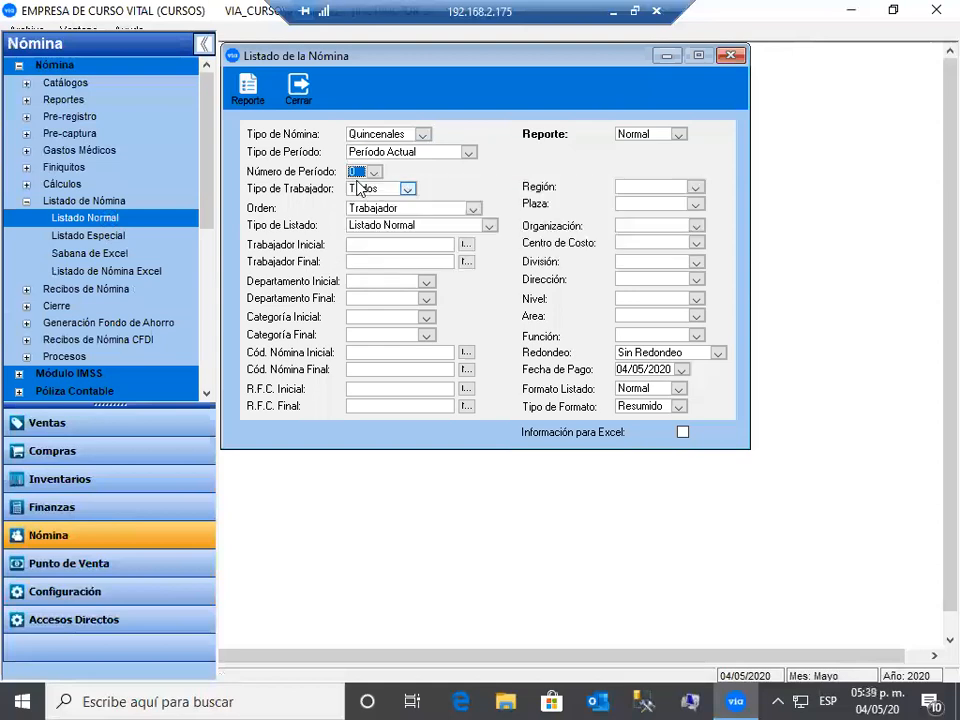
- Keep Período Actual and generate the 16/08/2020–31/08/2020 payroll listing preview
click(468, 154)
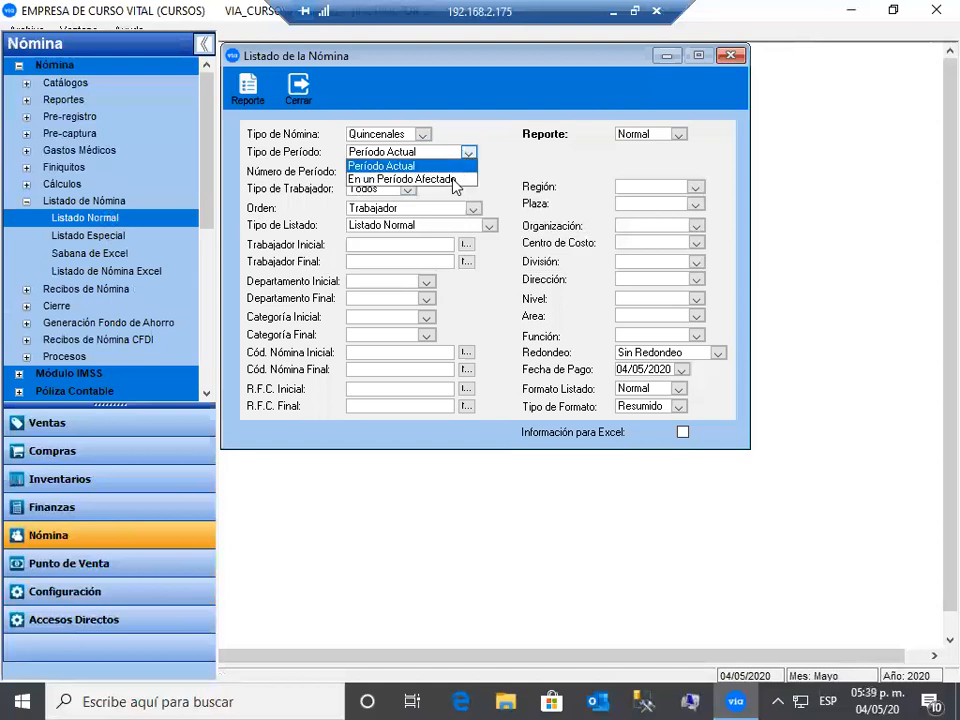
click(380, 179)
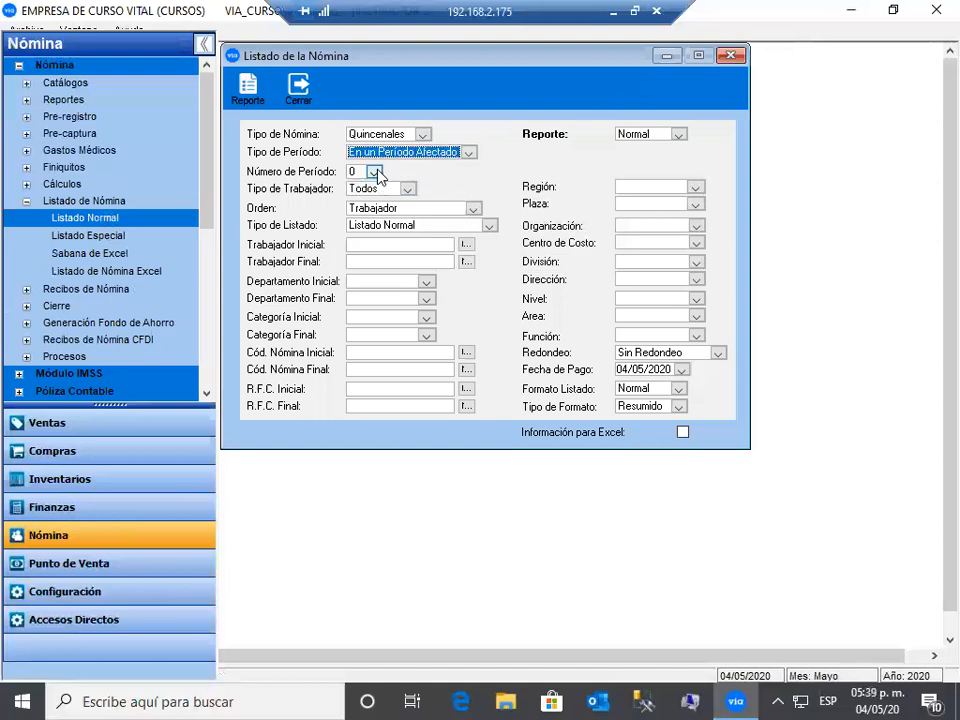
click(374, 172)
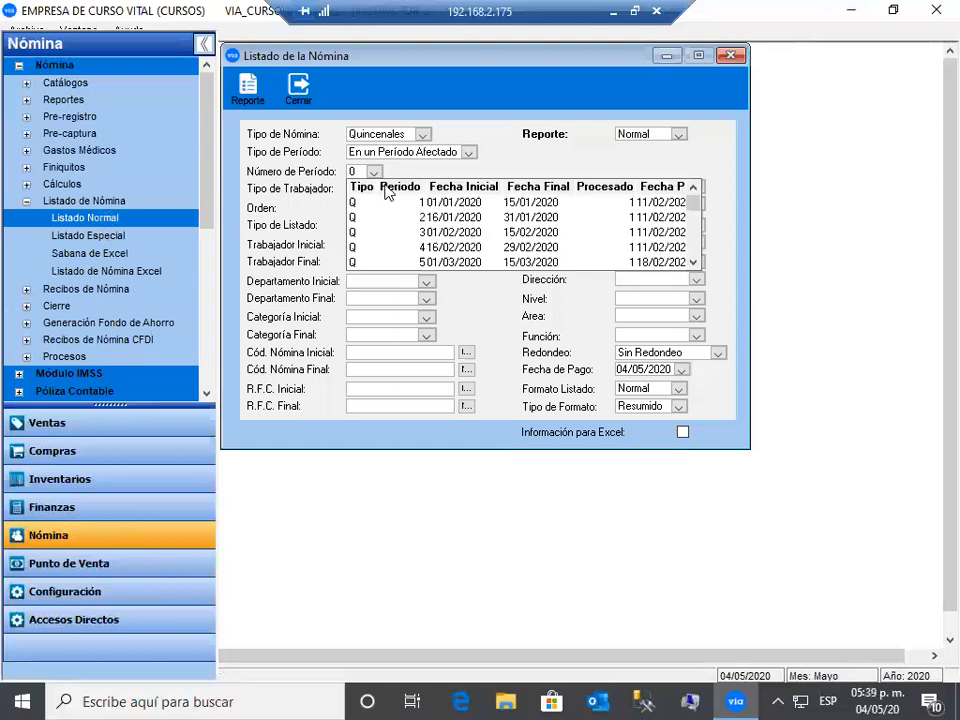
click(467, 155)
click(413, 166)
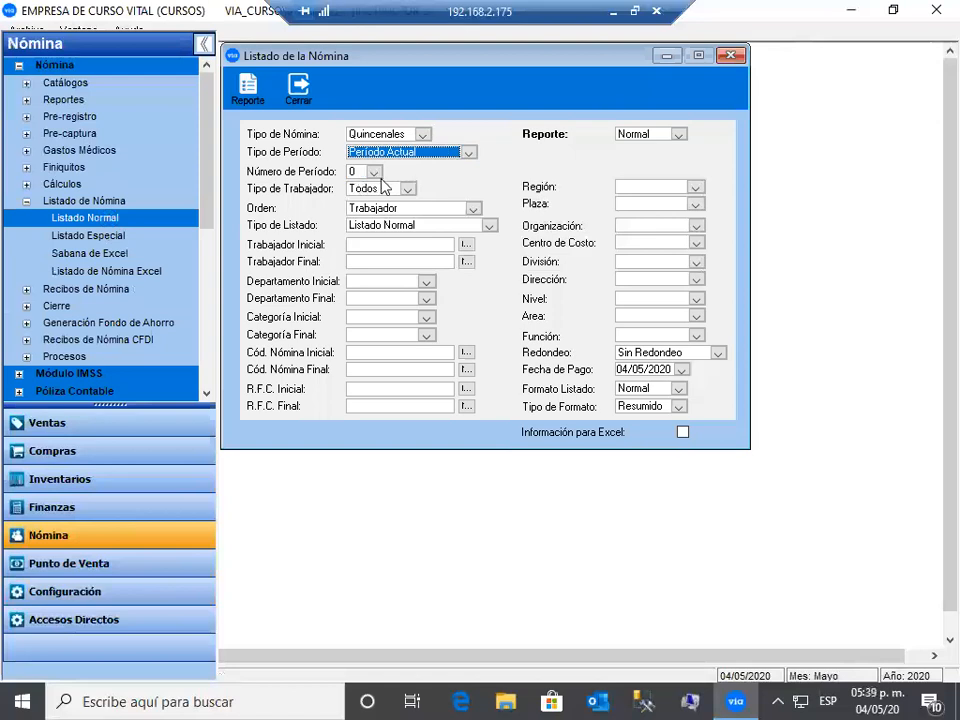
click(250, 84)
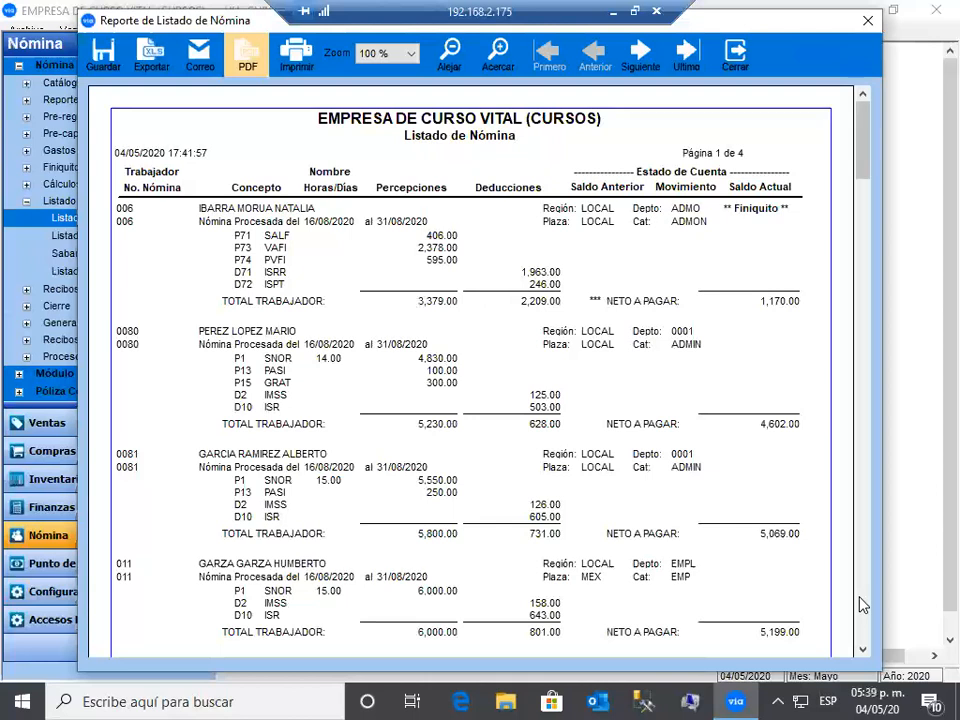
scroll(862, 605, down, 5)
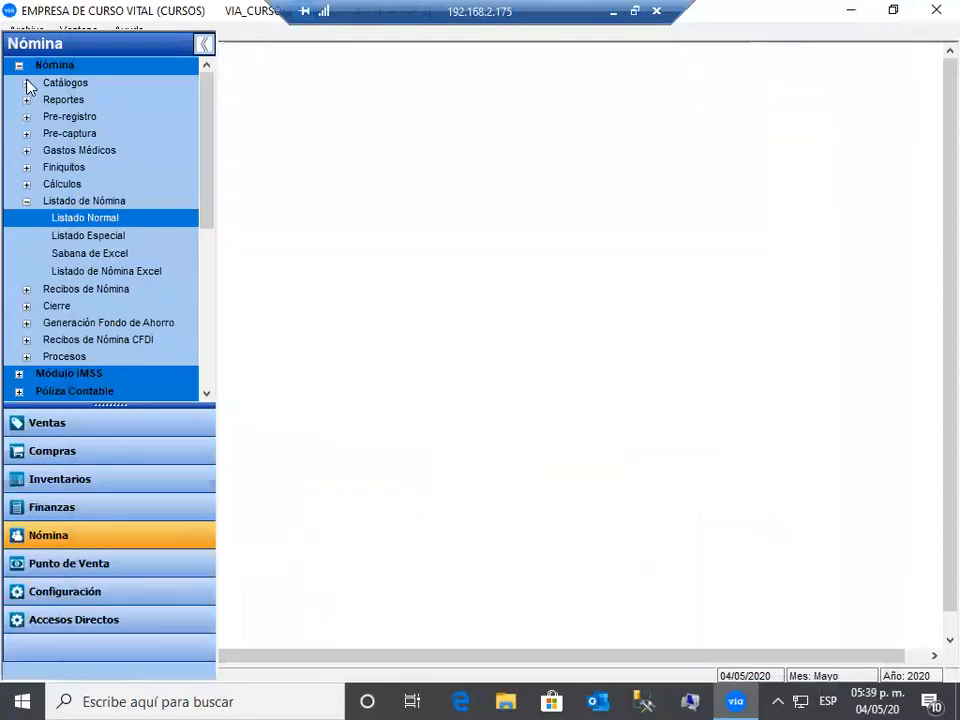
- Close the payroll listing, open Nómina del Período and decline reprocessing
click(28, 86)
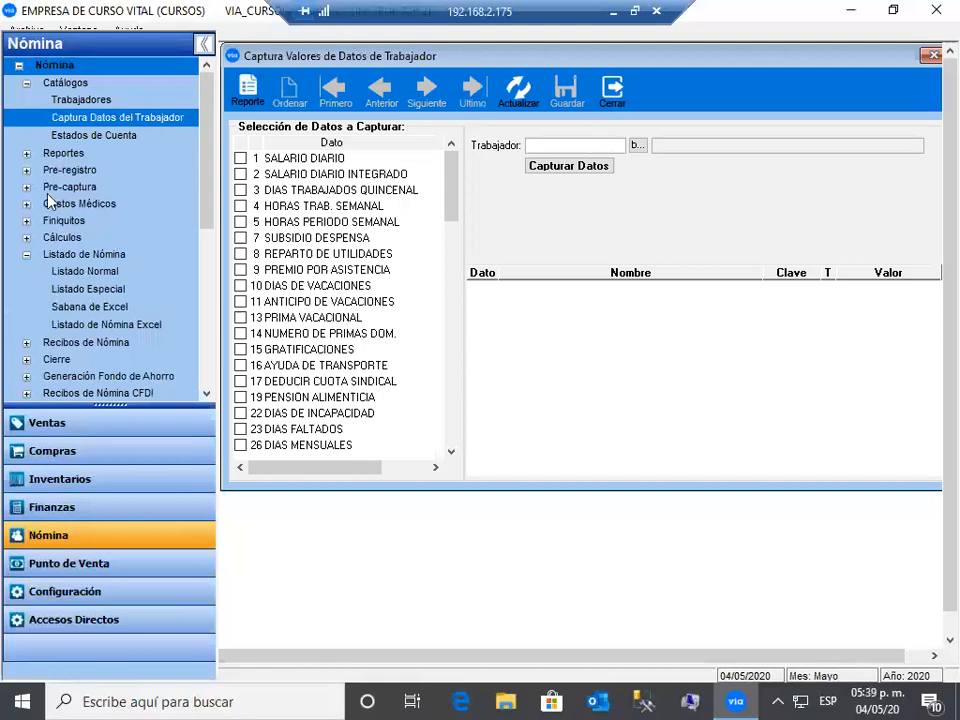
click(26, 239)
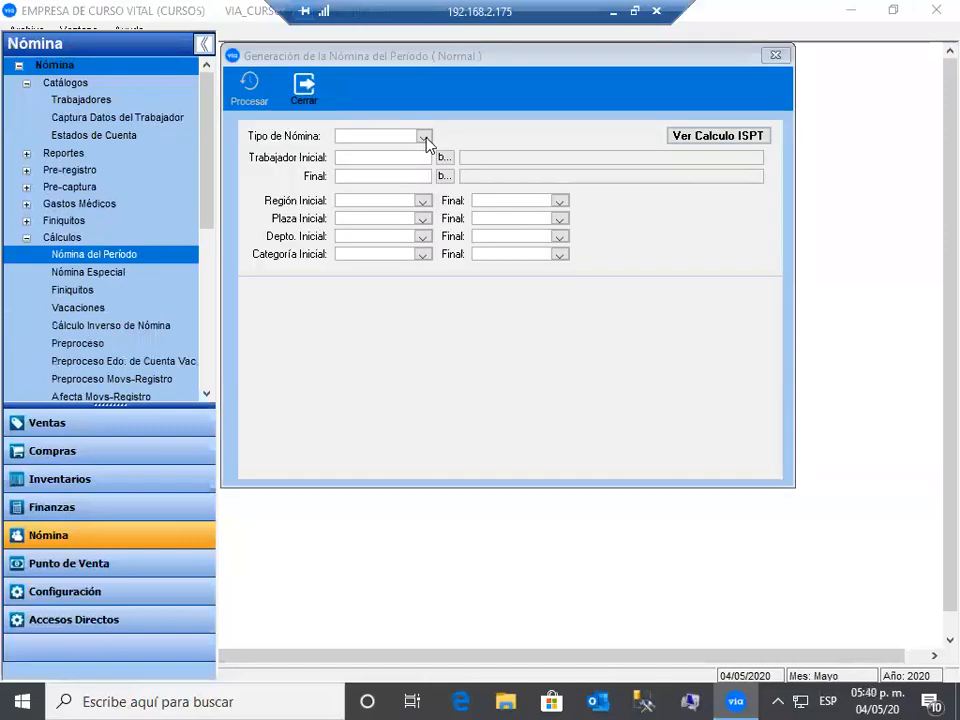
click(425, 138)
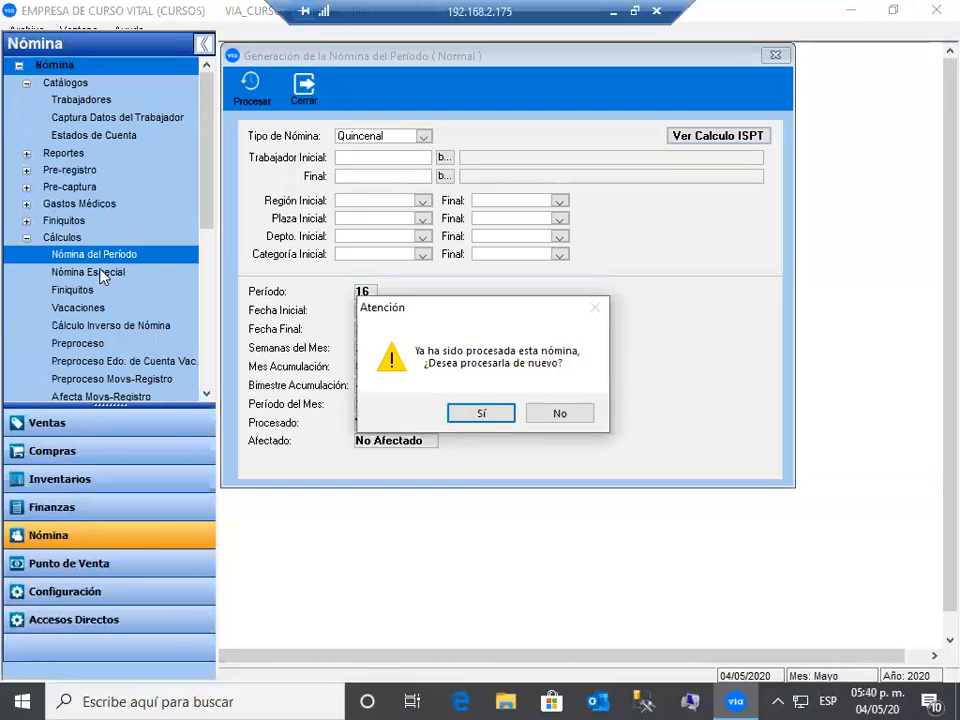
key(n)
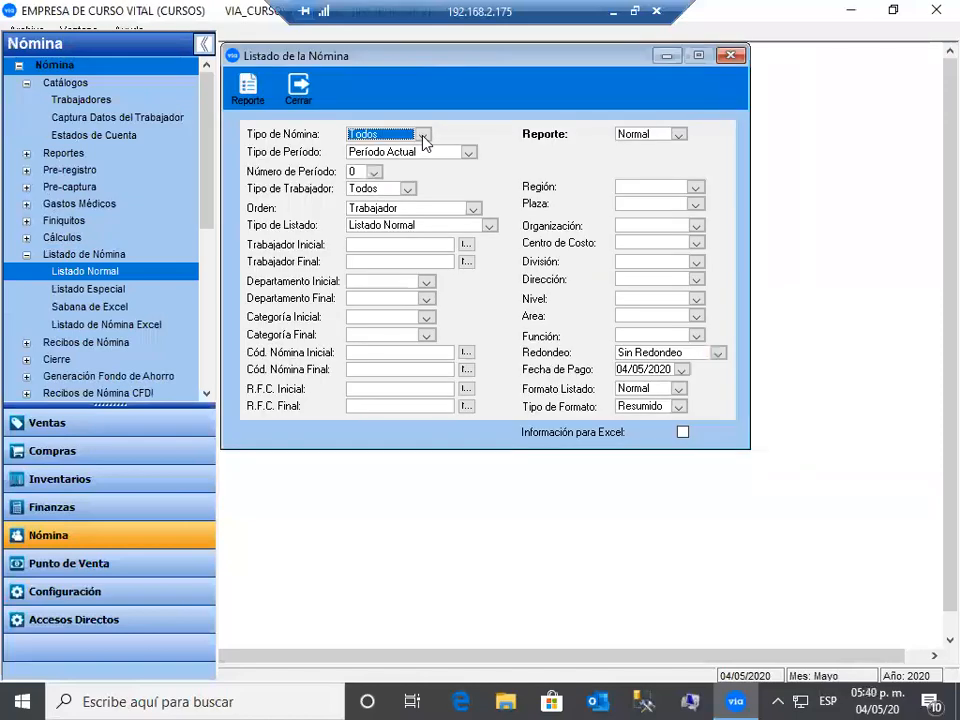
- Preview the Quincenales payroll listing report, then close the preview and the listing form
click(423, 136)
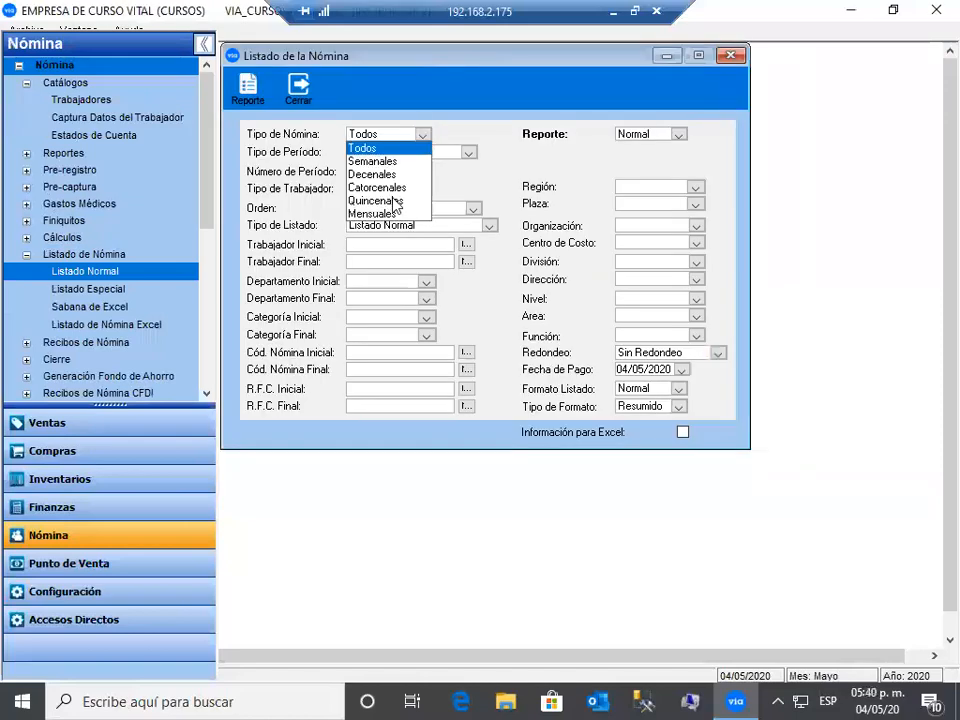
click(393, 201)
click(248, 92)
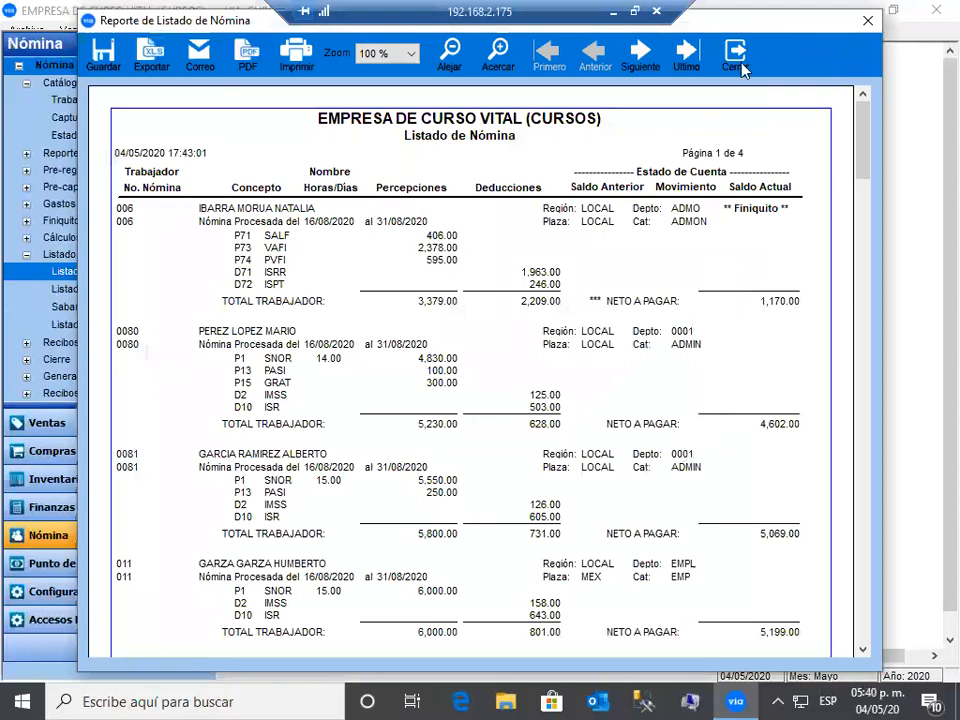
click(742, 68)
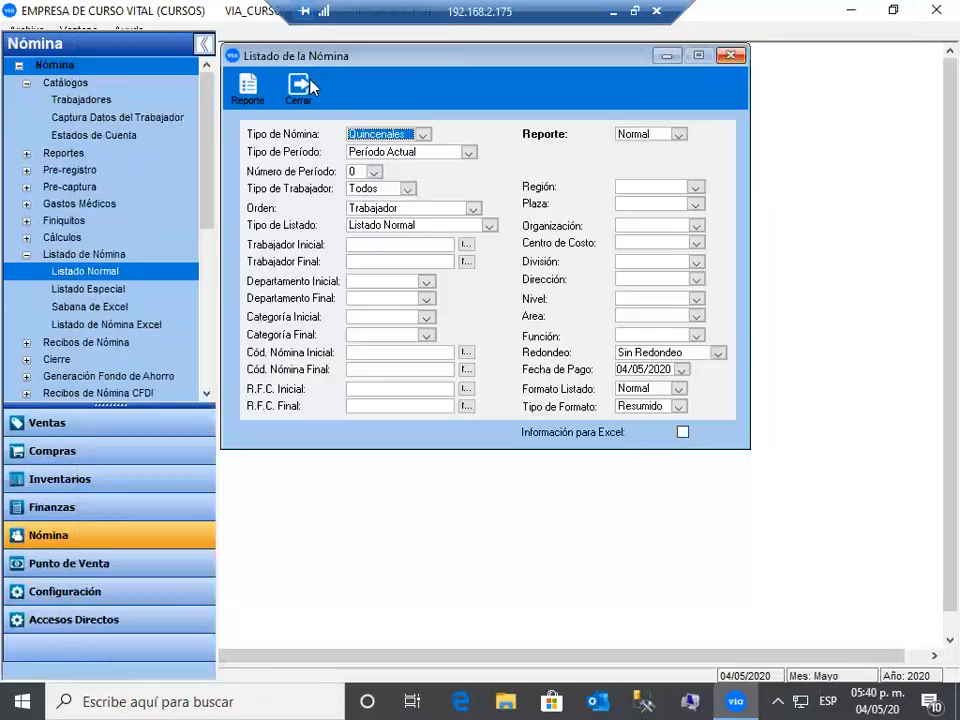
click(27, 255)
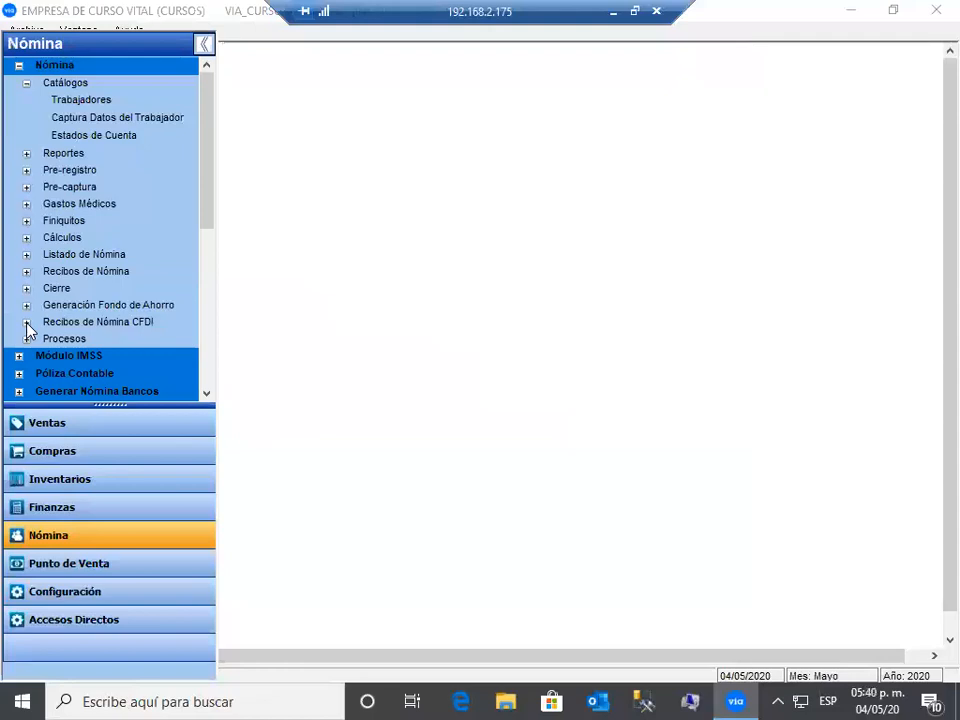
- Expand Recibos de Nómina CFDI and go through its Timbrado, Impresión and Envío por Correo options
click(26, 322)
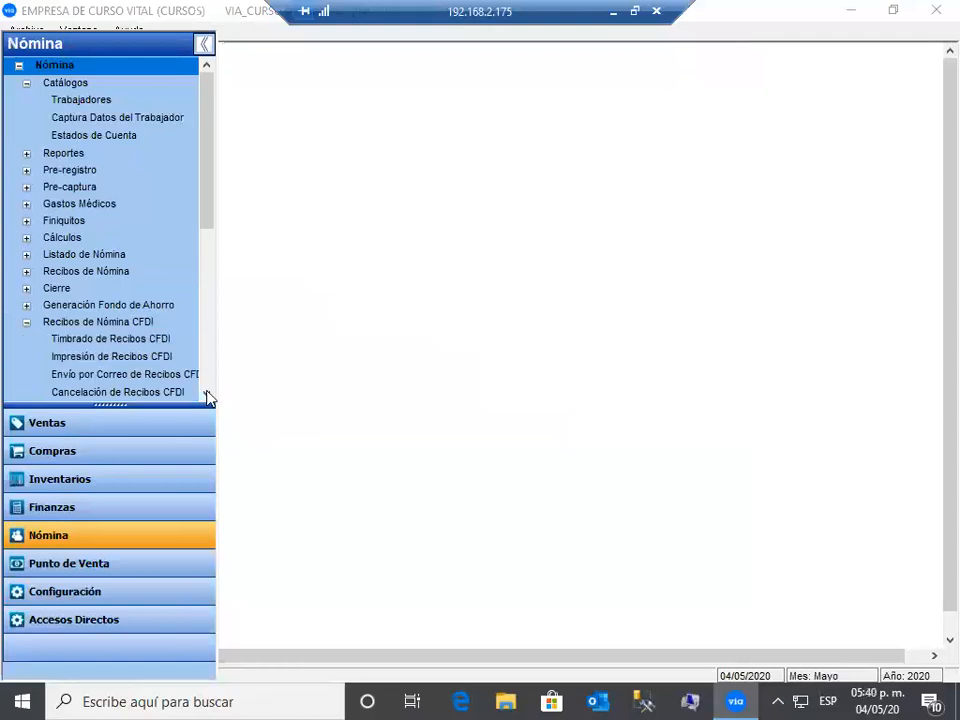
scroll(208, 397, down, 1)
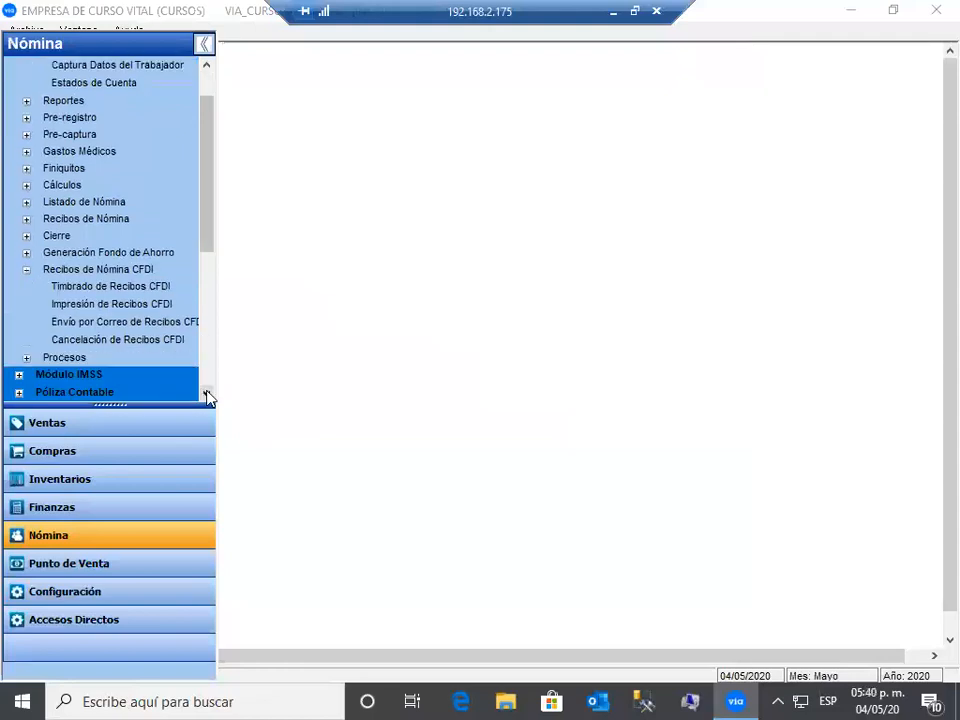
click(154, 285)
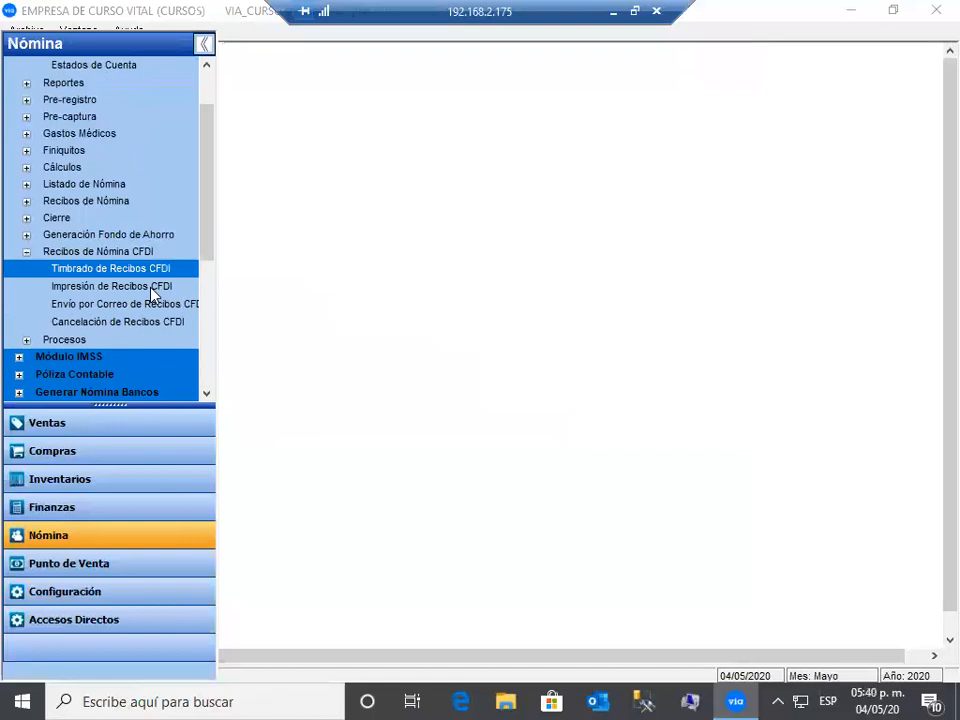
click(150, 287)
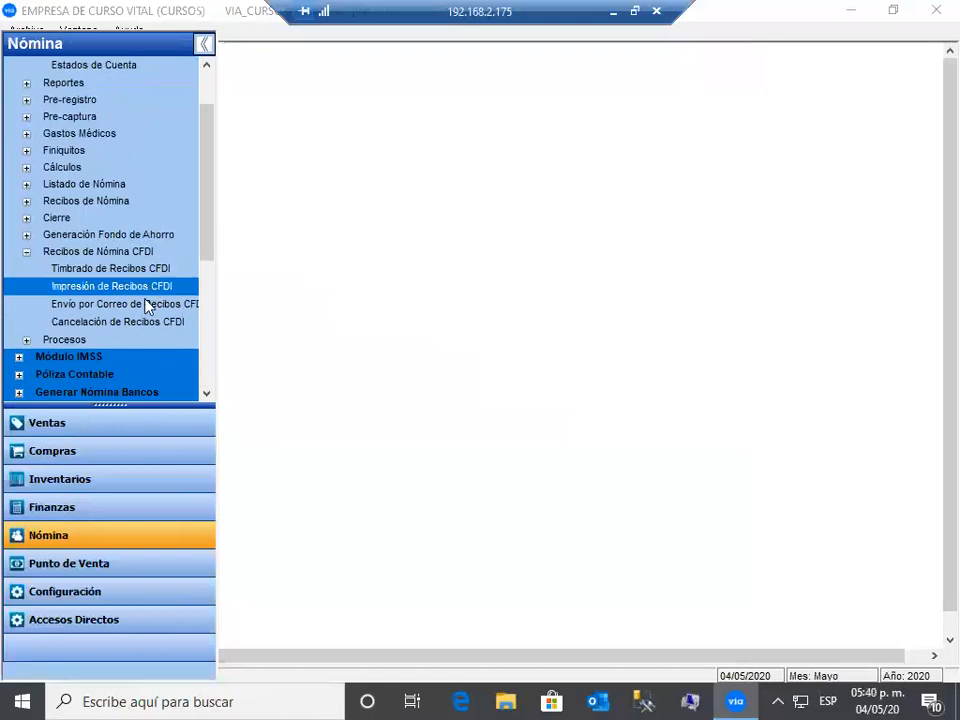
click(146, 304)
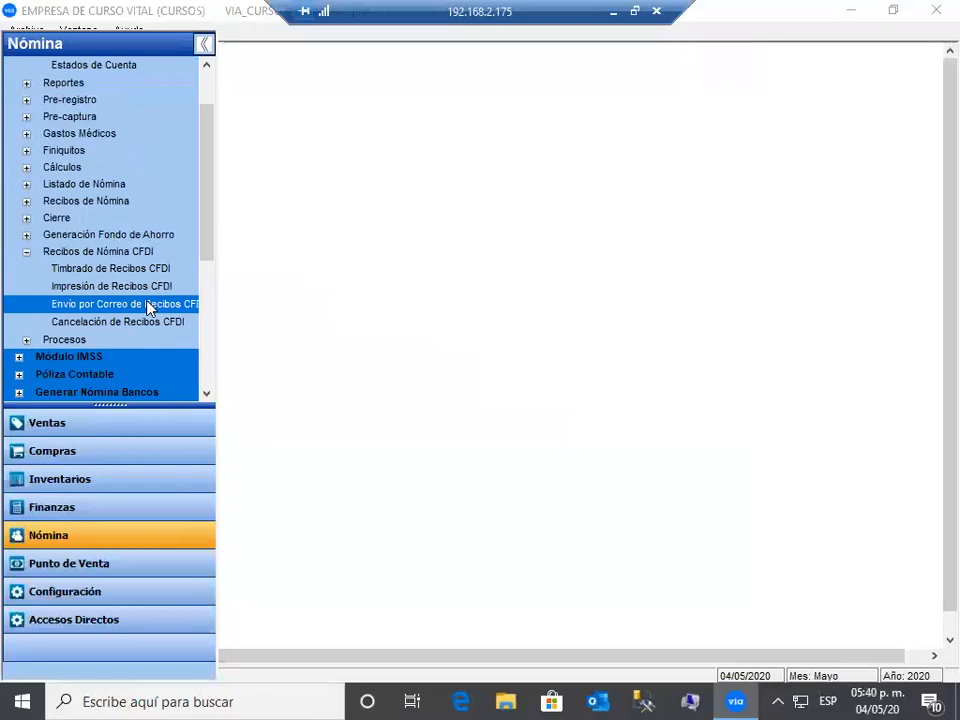
- Open the CFDI receipt stamping window with Período Actual as the period type
click(153, 322)
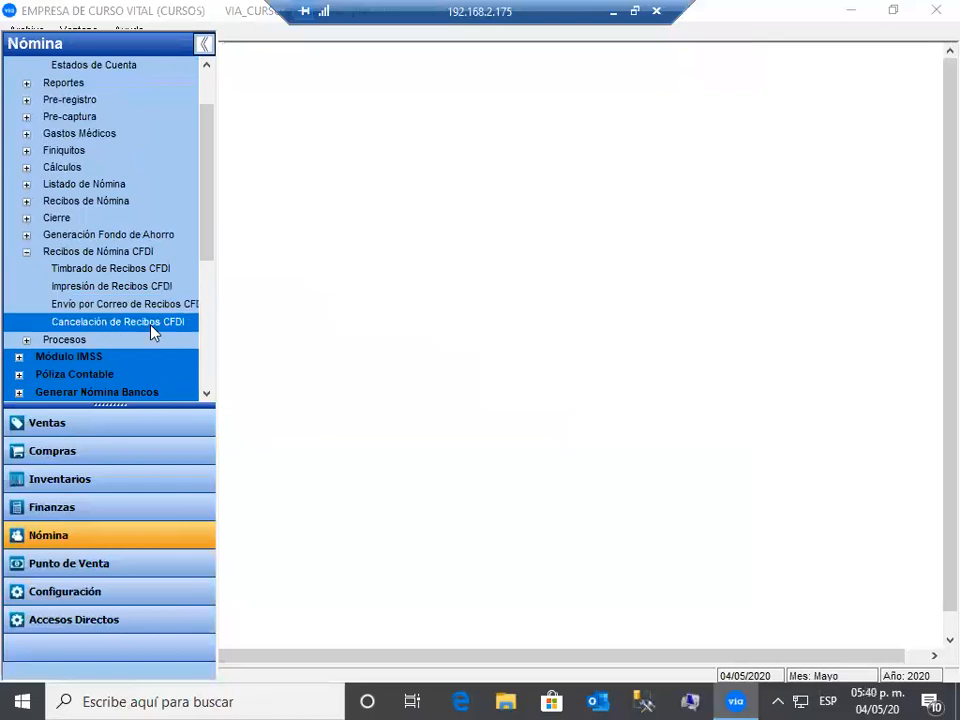
click(166, 271)
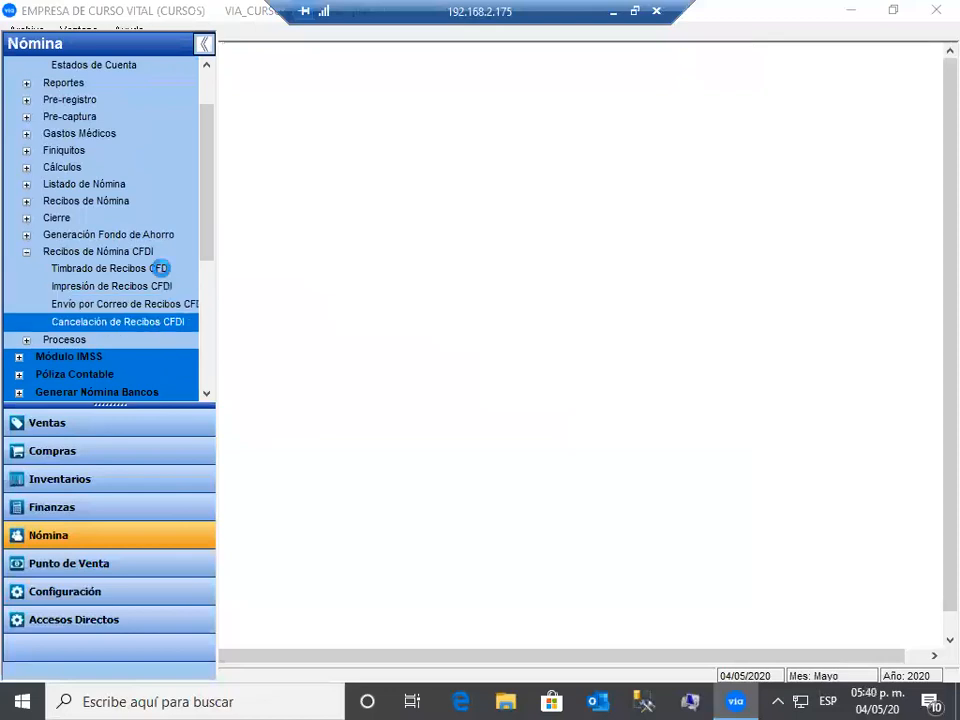
click(409, 128)
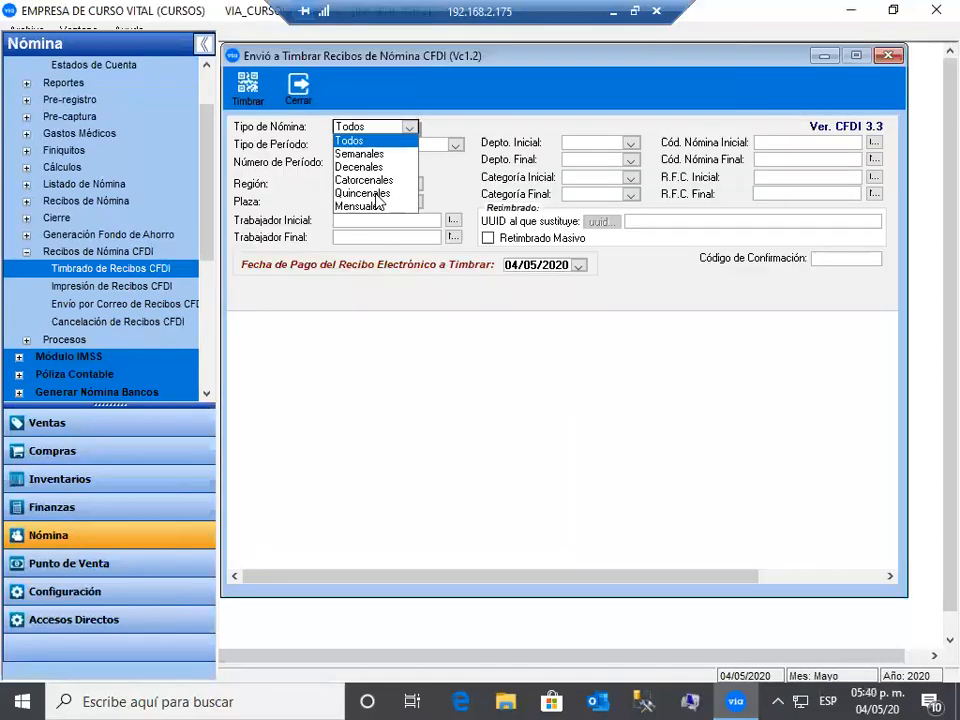
click(455, 146)
click(452, 157)
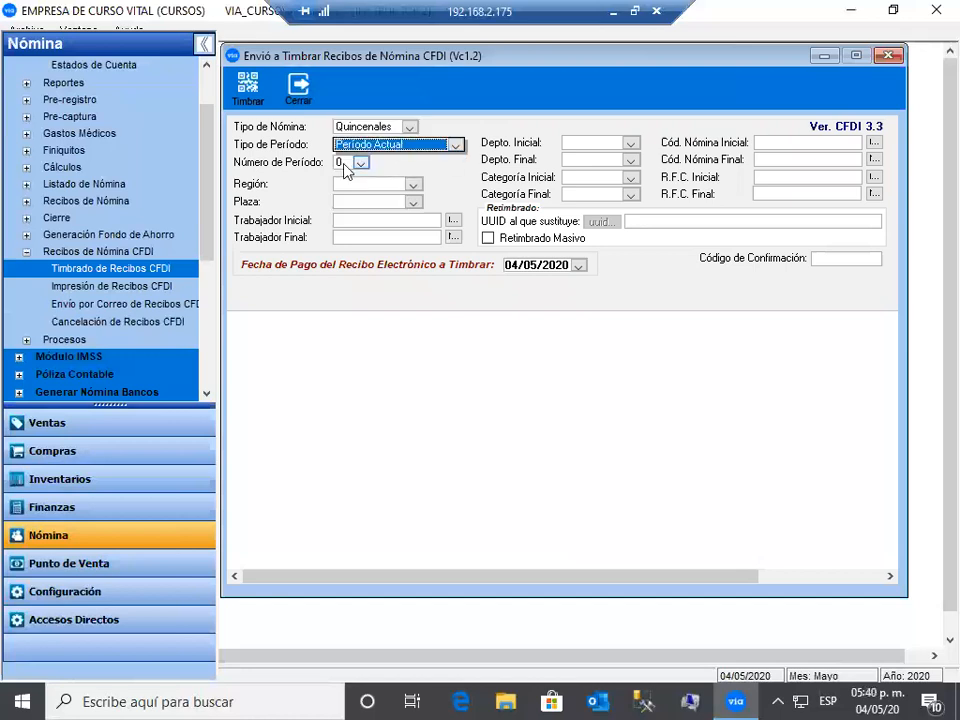
- Limit the worker range to 021 through 021 and start stamping
click(392, 219)
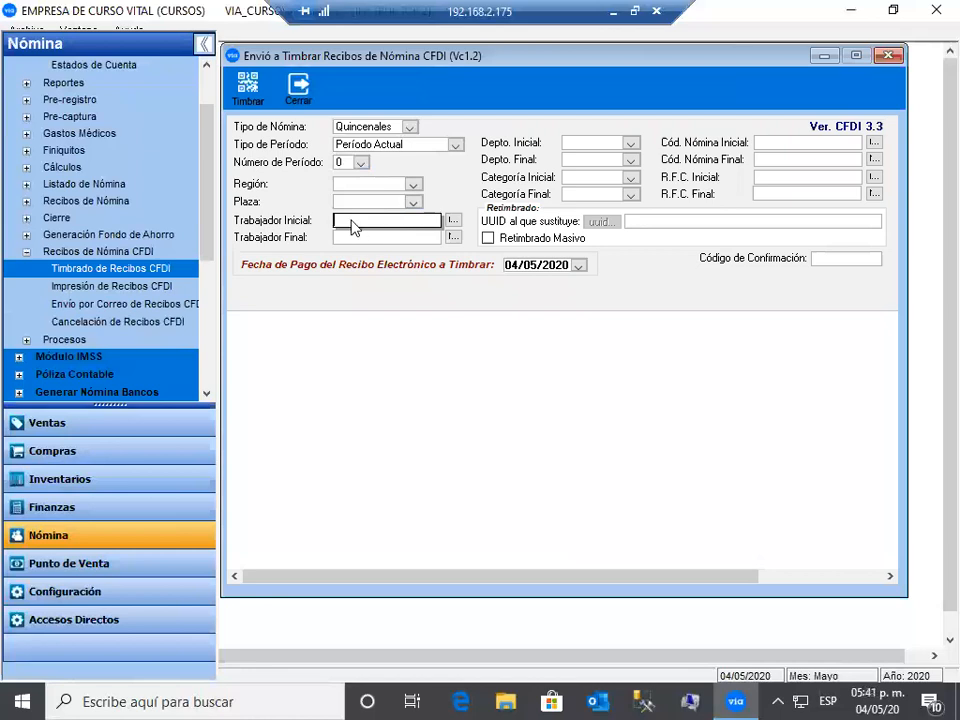
text(021)
key(Tab)
text(021)
key(Tab)
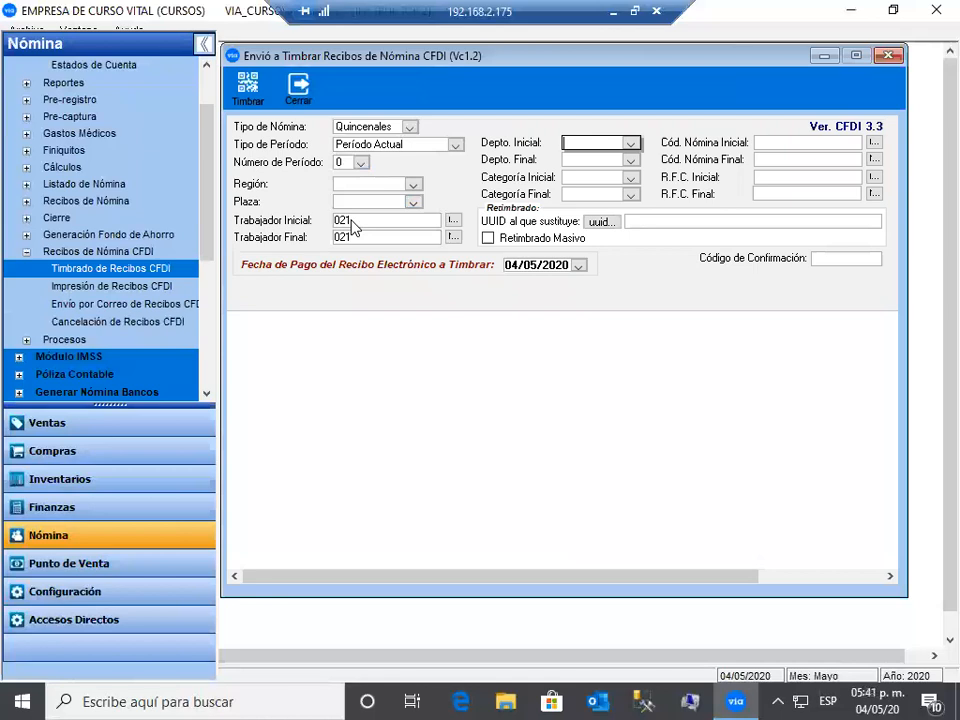
click(245, 92)
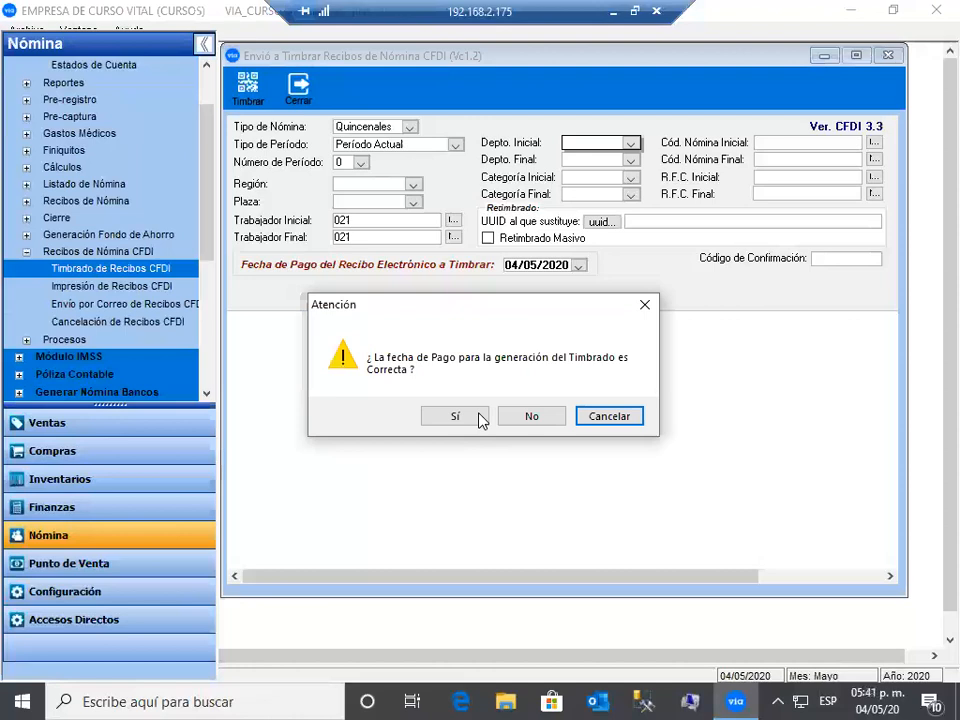
- Confirm the payment date, then close the stamping window once stamping finishes
key(s)
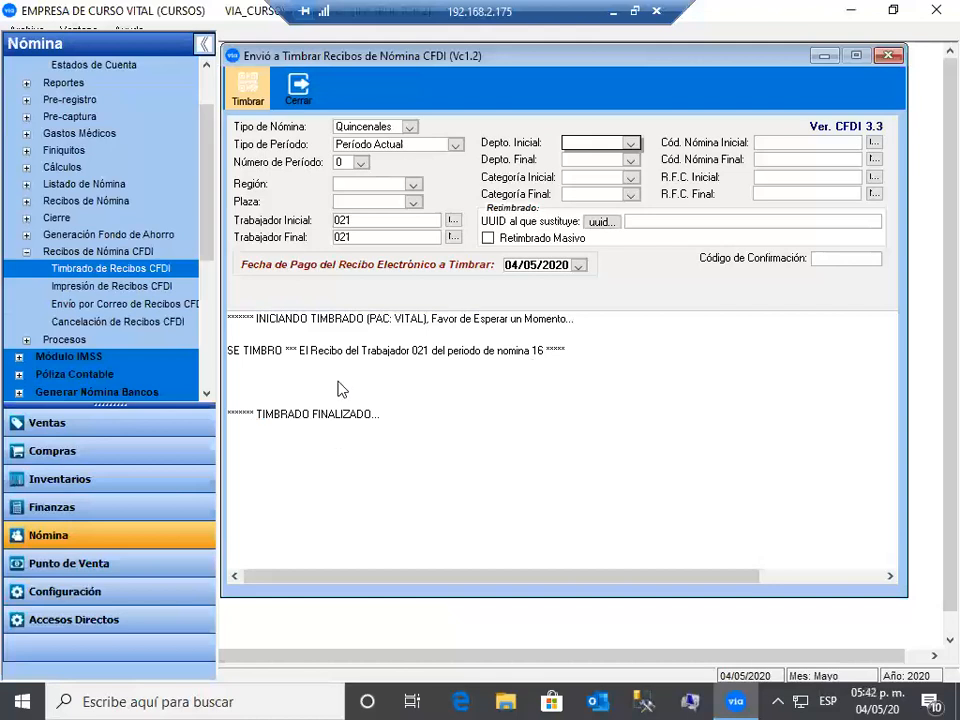
click(298, 88)
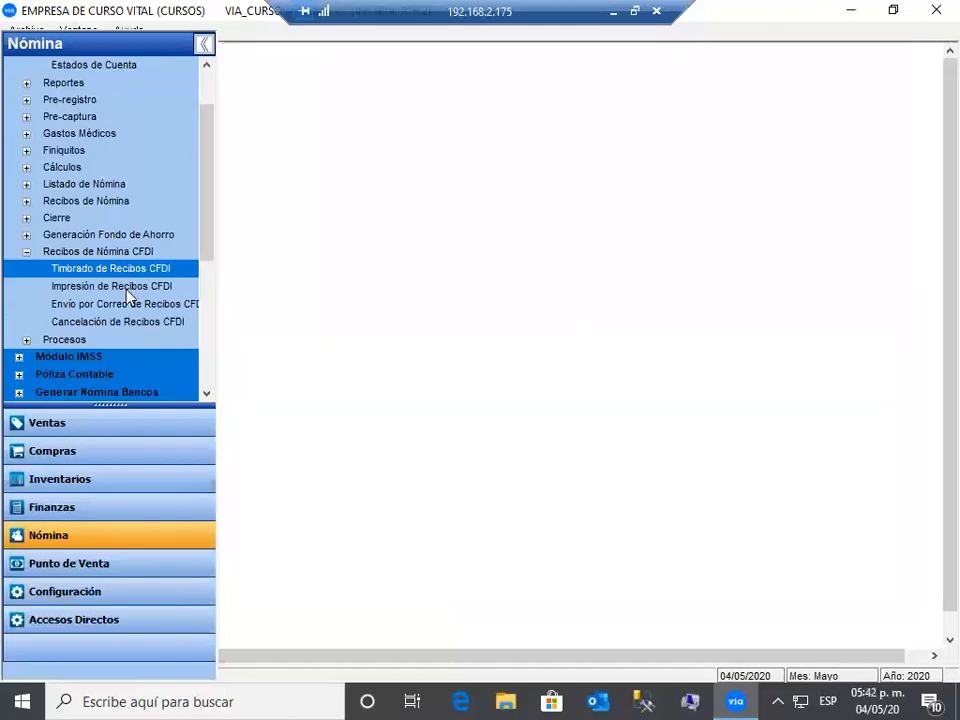
- Open Impresión de Recibos CFDI for Quincenales payroll, limited to worker 021
click(128, 288)
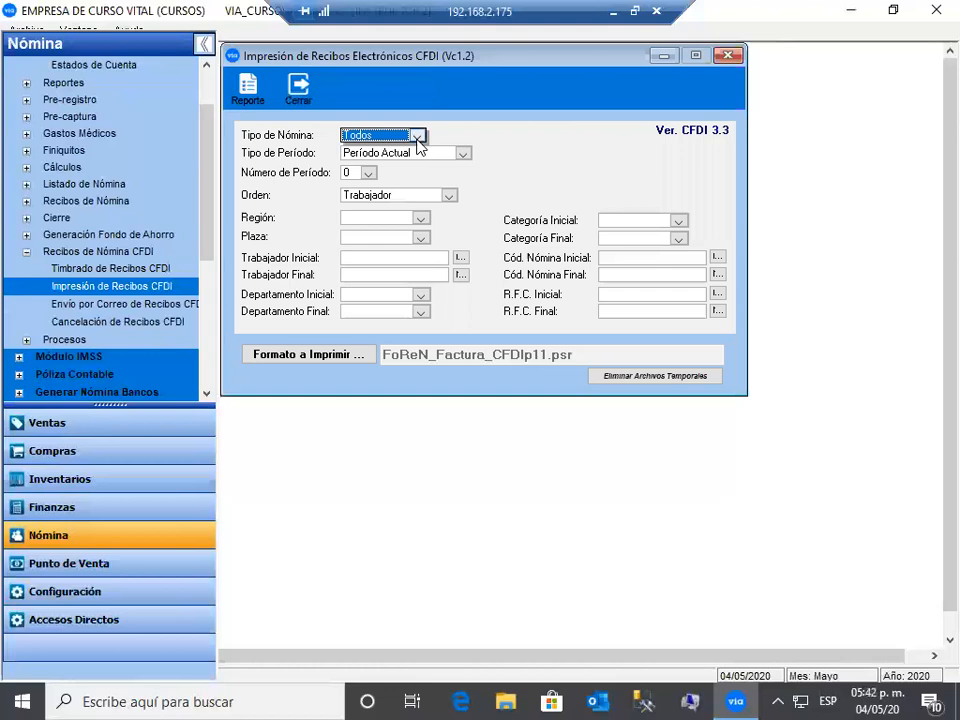
click(416, 135)
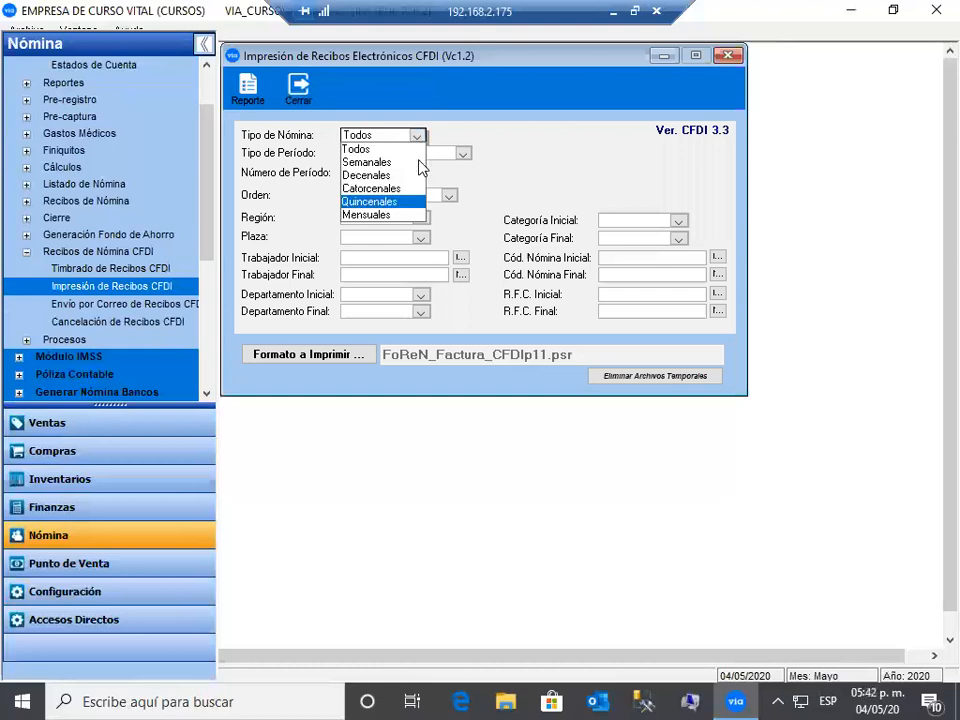
key(Return)
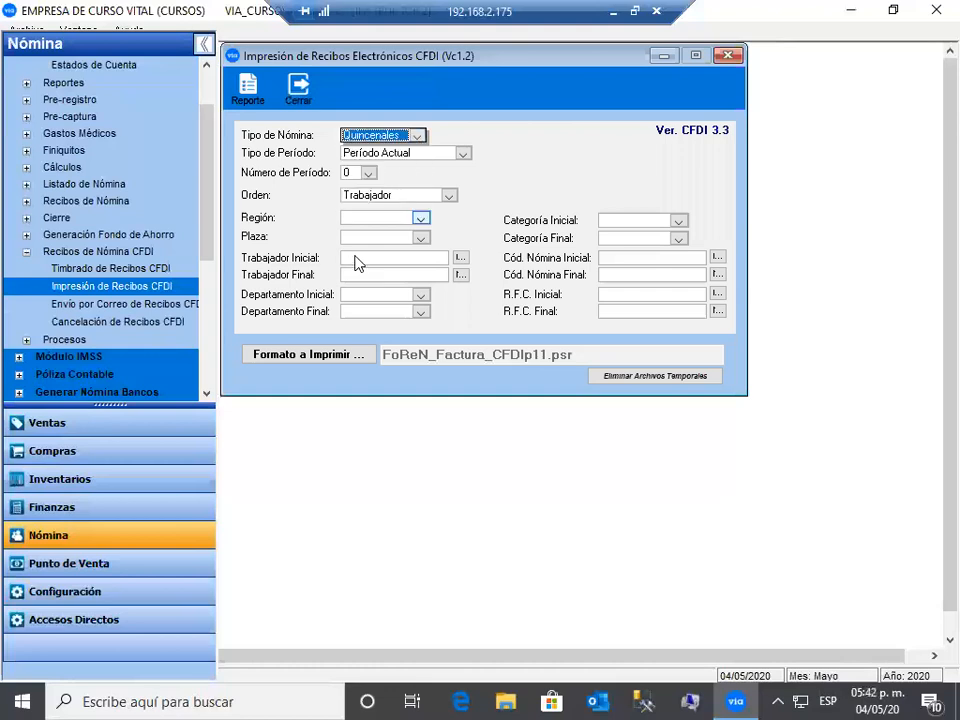
click(358, 260)
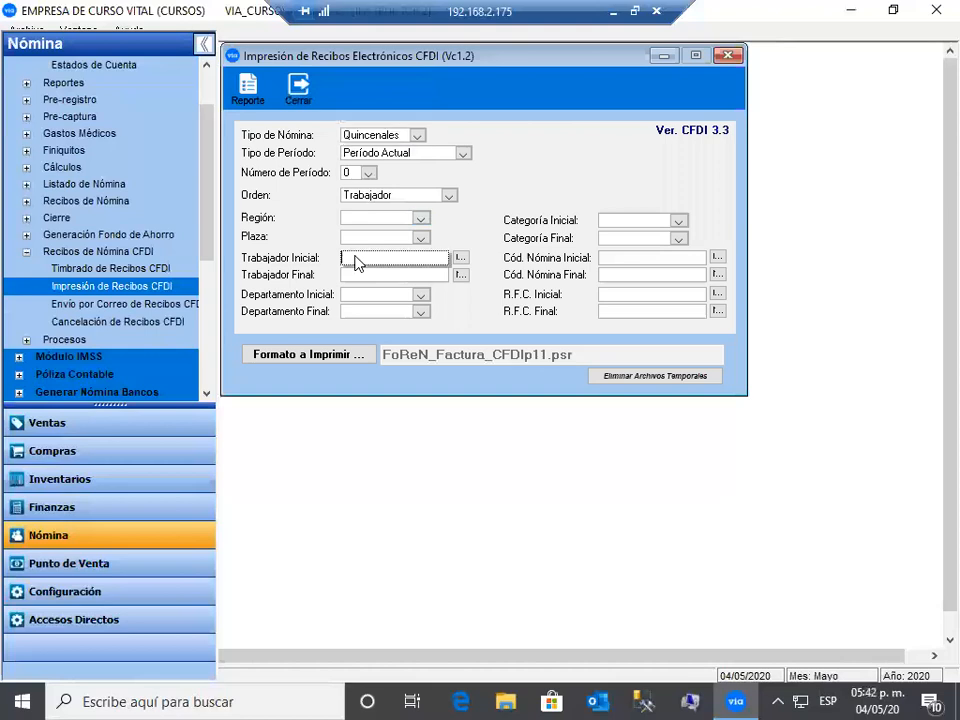
text(02)
key(Tab)
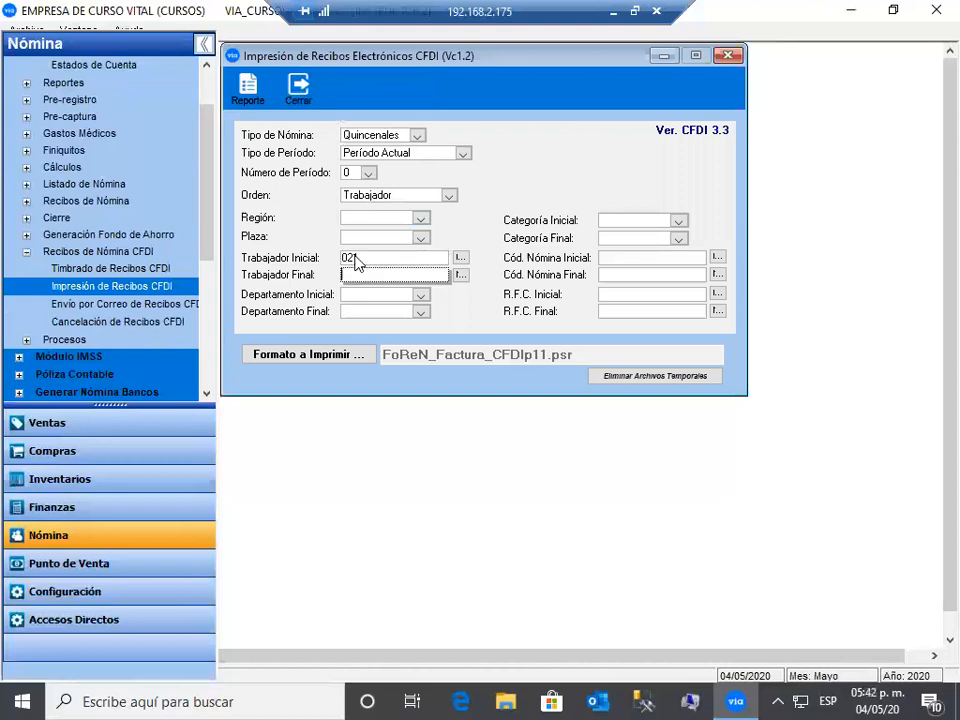
text(021)
key(Tab)
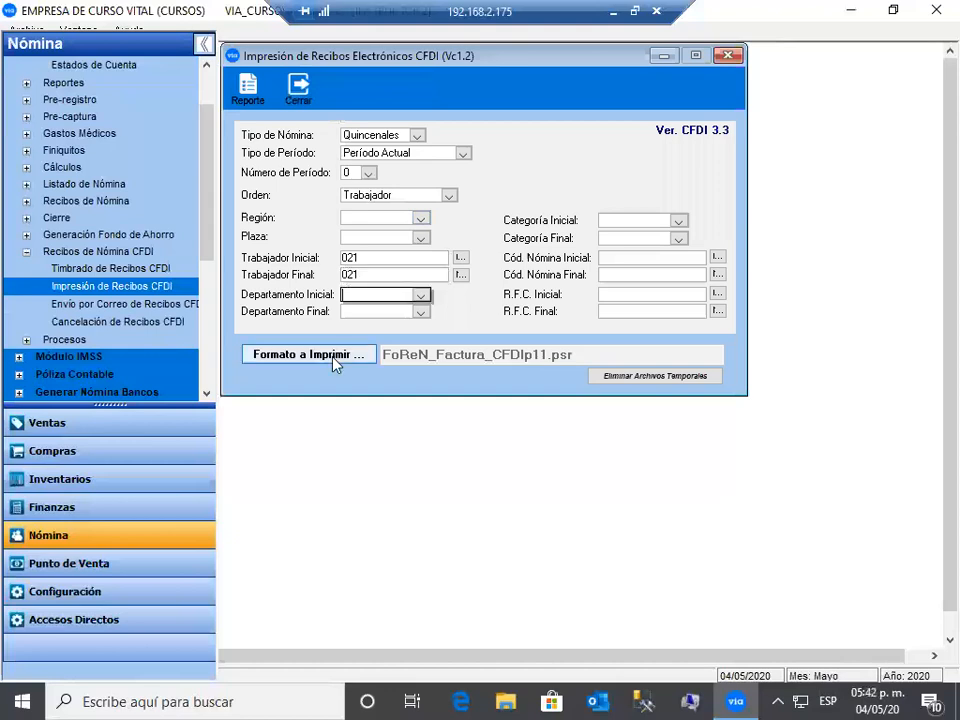
- Choose the foren_recibo2_cfdip11.psr print format and generate the receipt report
click(333, 358)
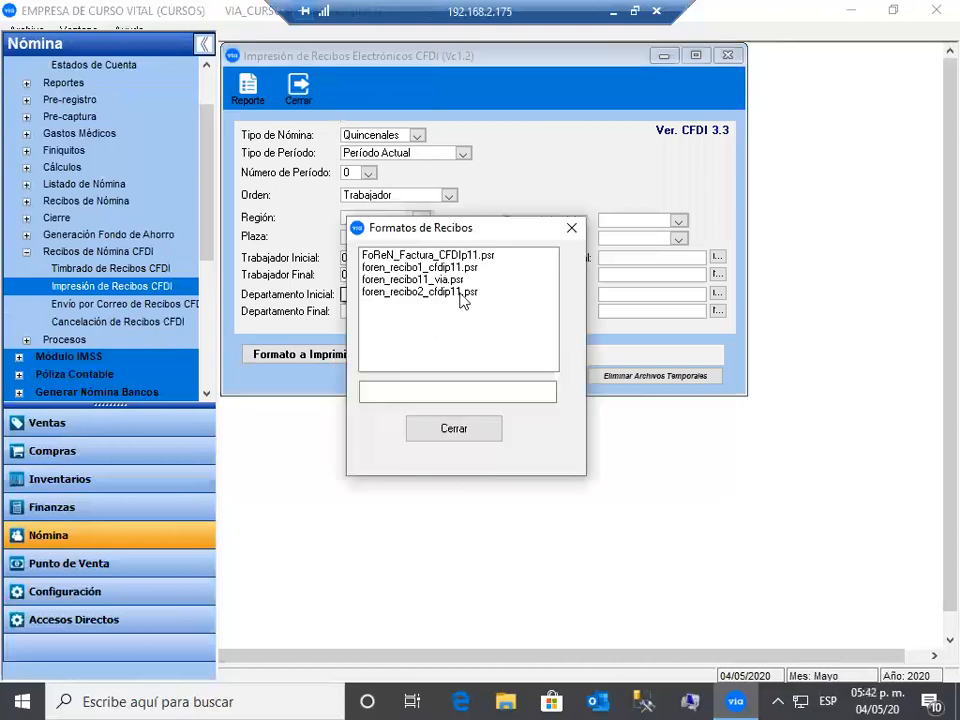
click(462, 300)
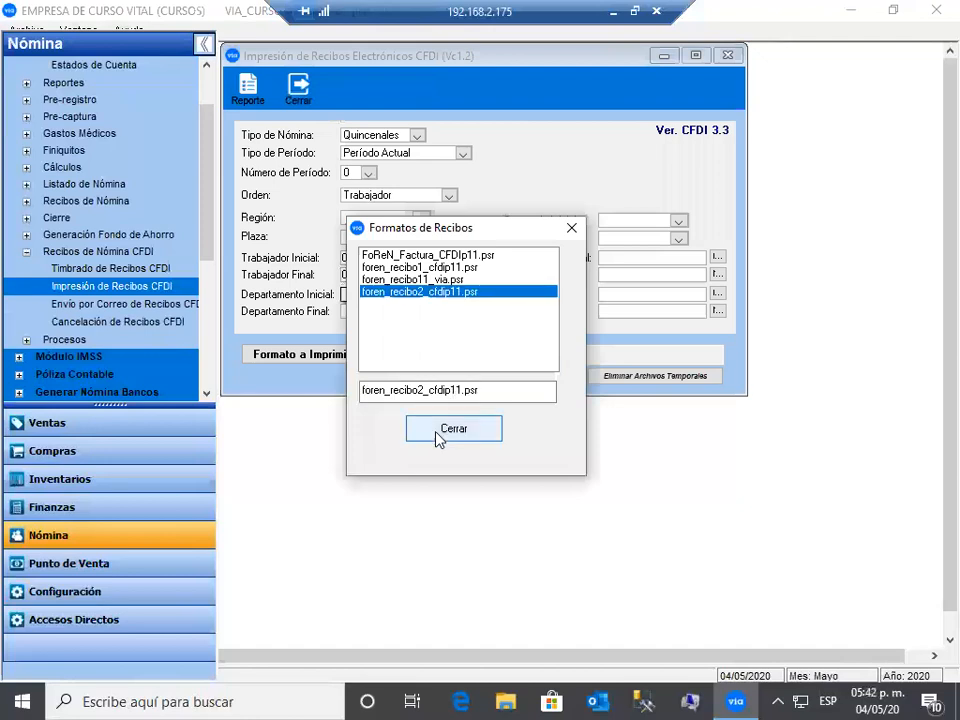
click(249, 88)
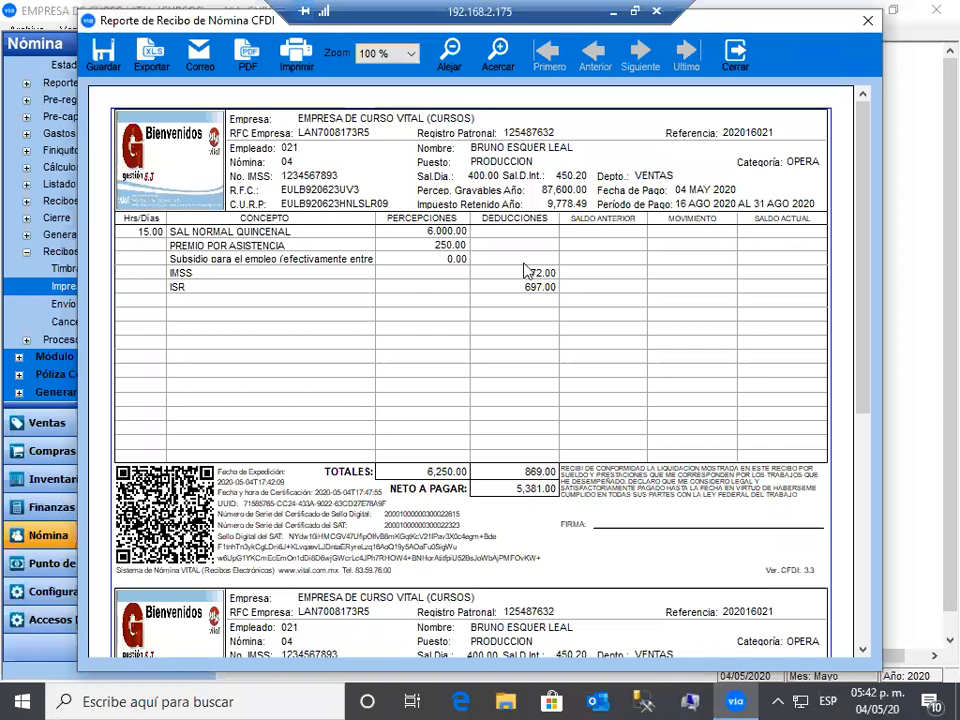
- Scroll through worker 021's receipt preview showing net pay 5,381.00, then close it
click(864, 652)
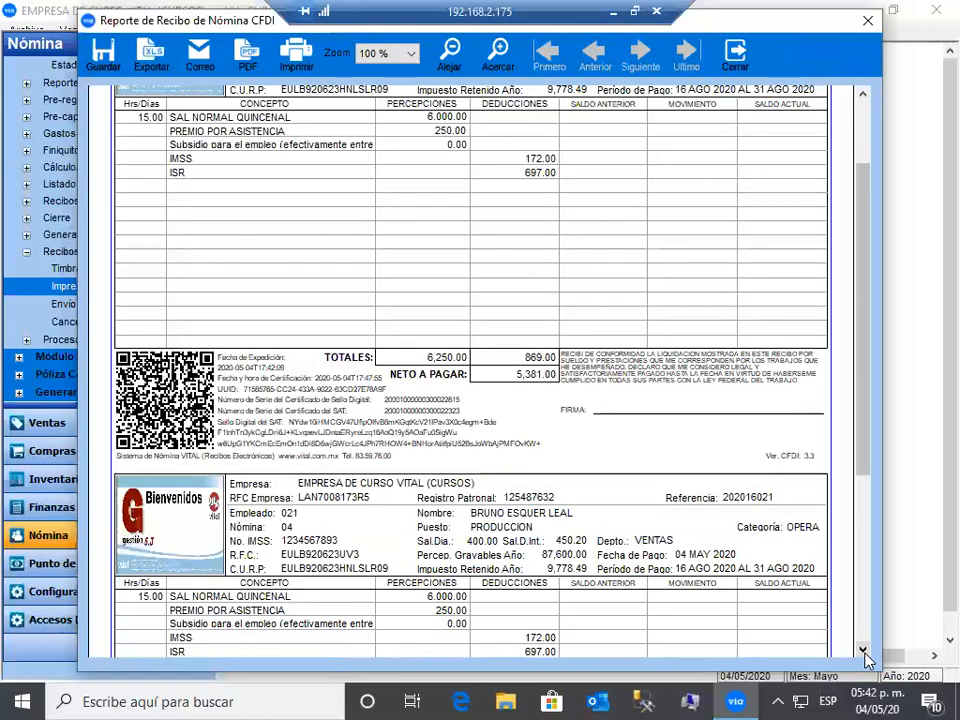
click(864, 652)
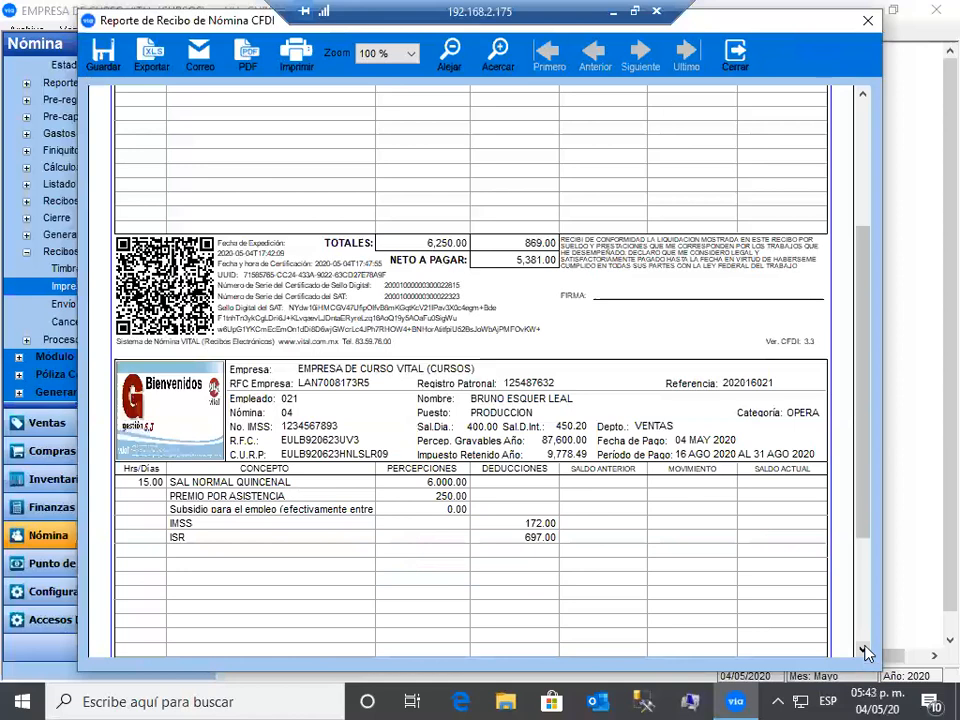
scroll(840, 302, down, 3)
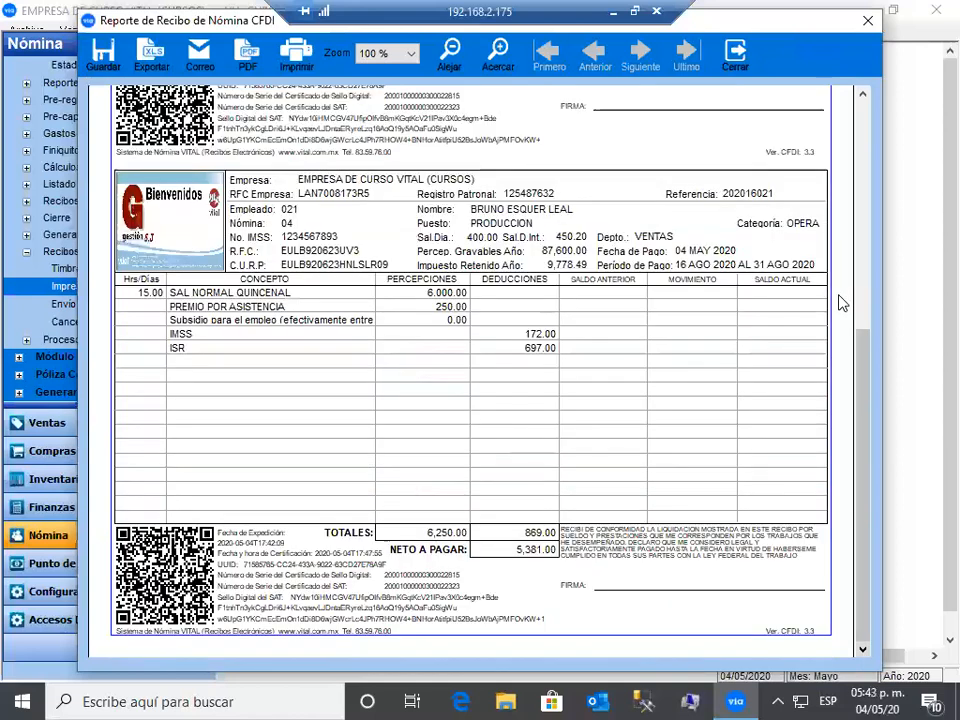
click(868, 120)
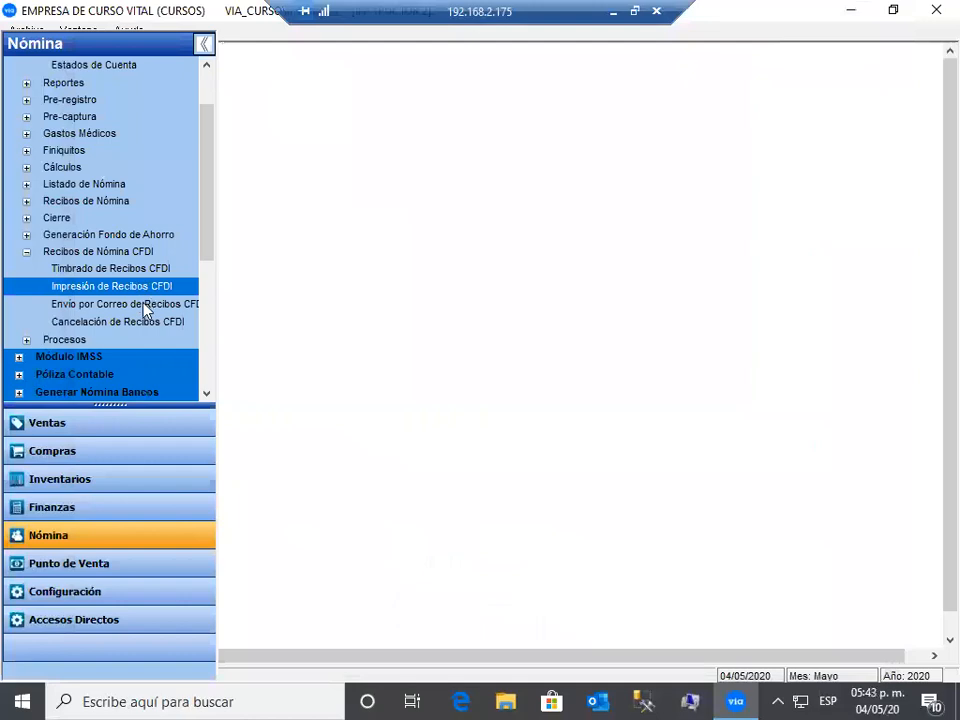
- List worker 021's Quincenales receipts for e-mailing, then open Cancelación de Recibos CFDI
click(144, 304)
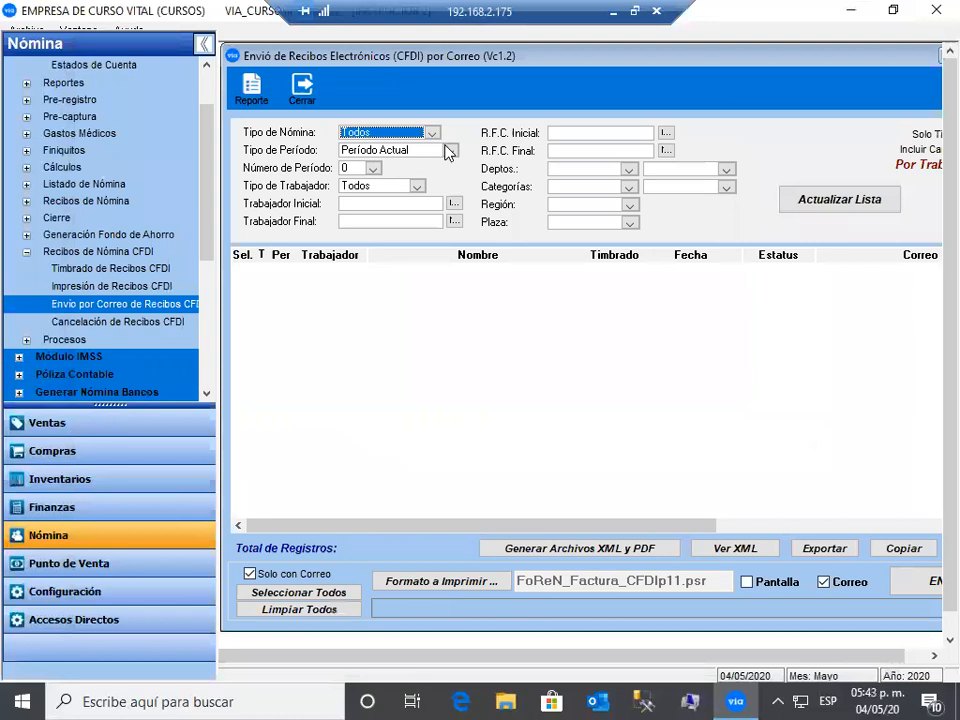
click(431, 134)
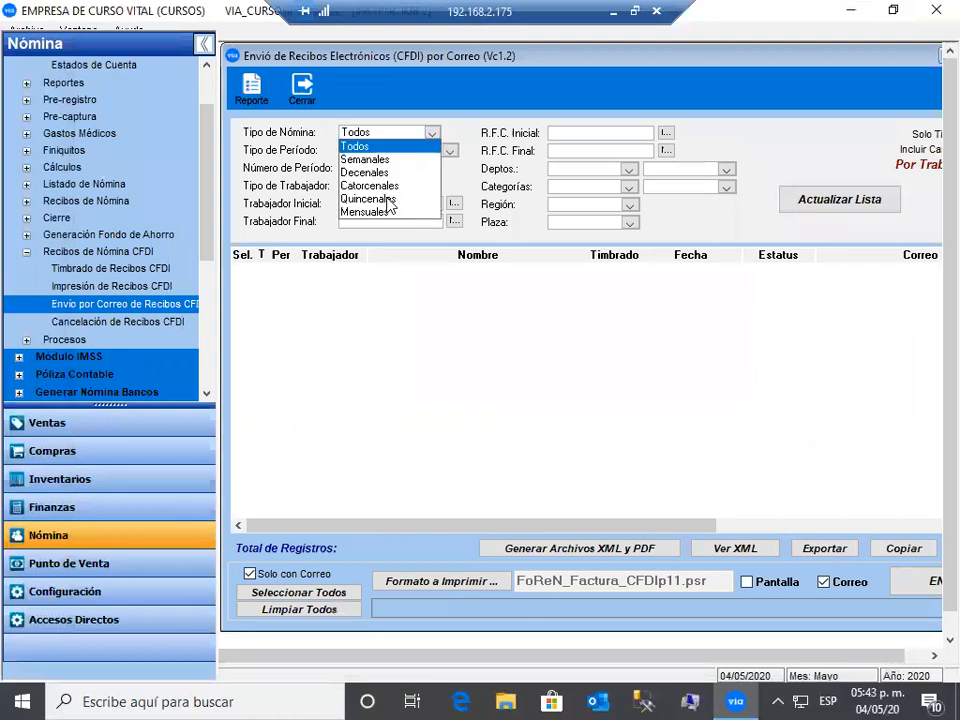
click(373, 198)
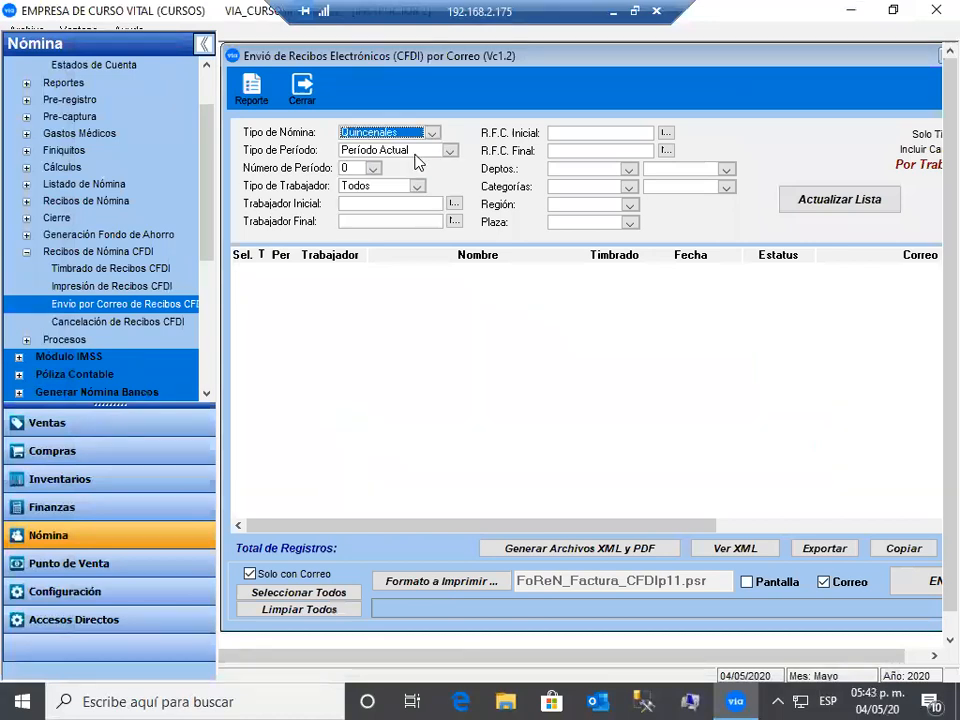
click(353, 206)
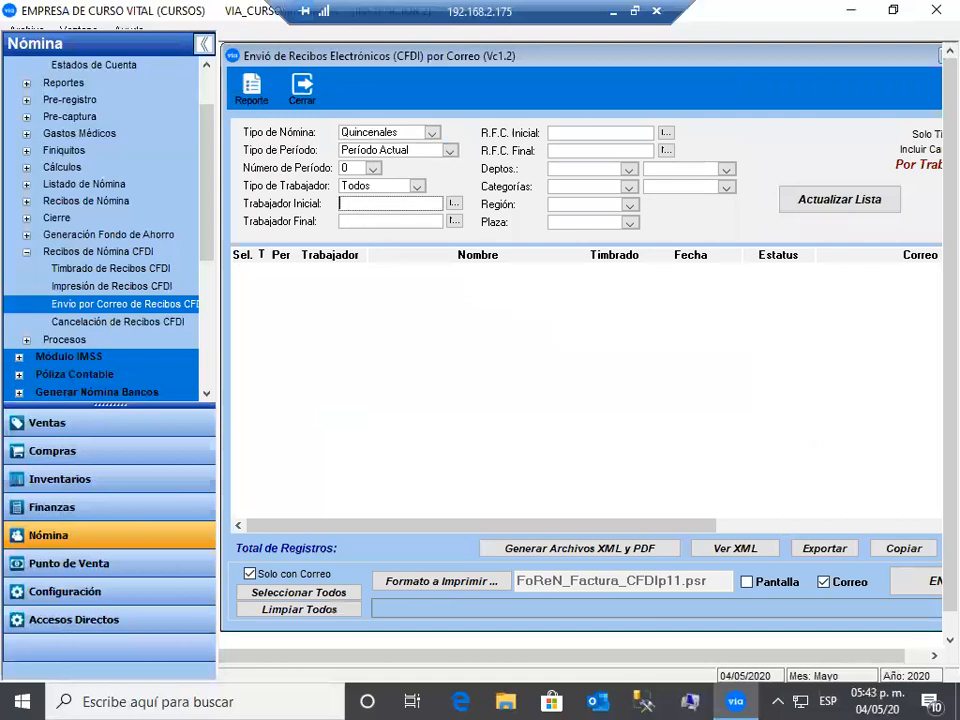
text(021)
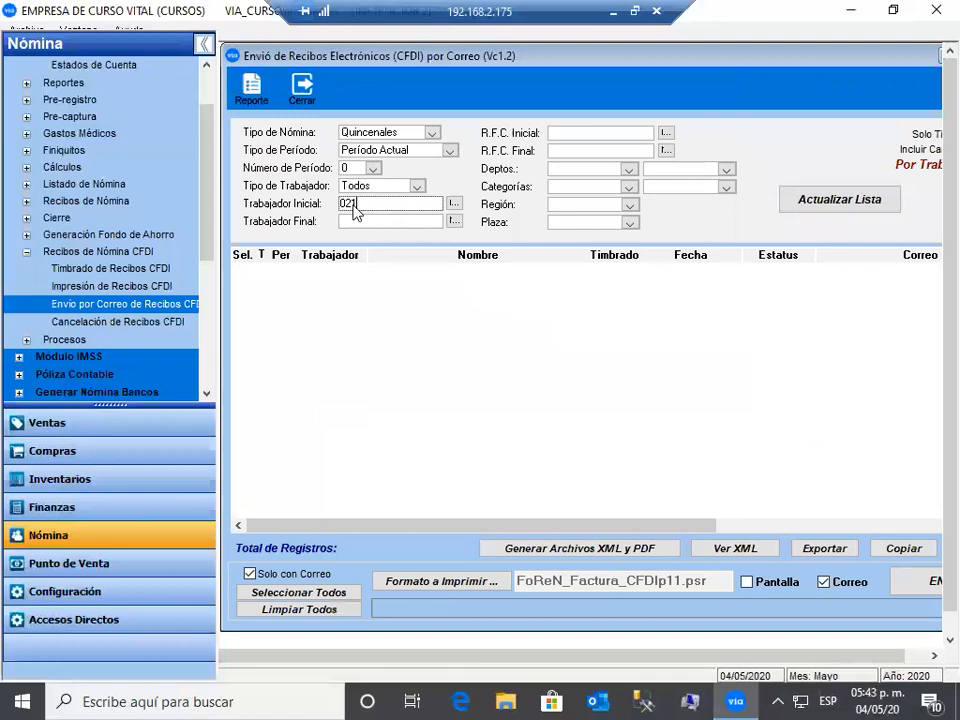
key(Tab)
text(021)
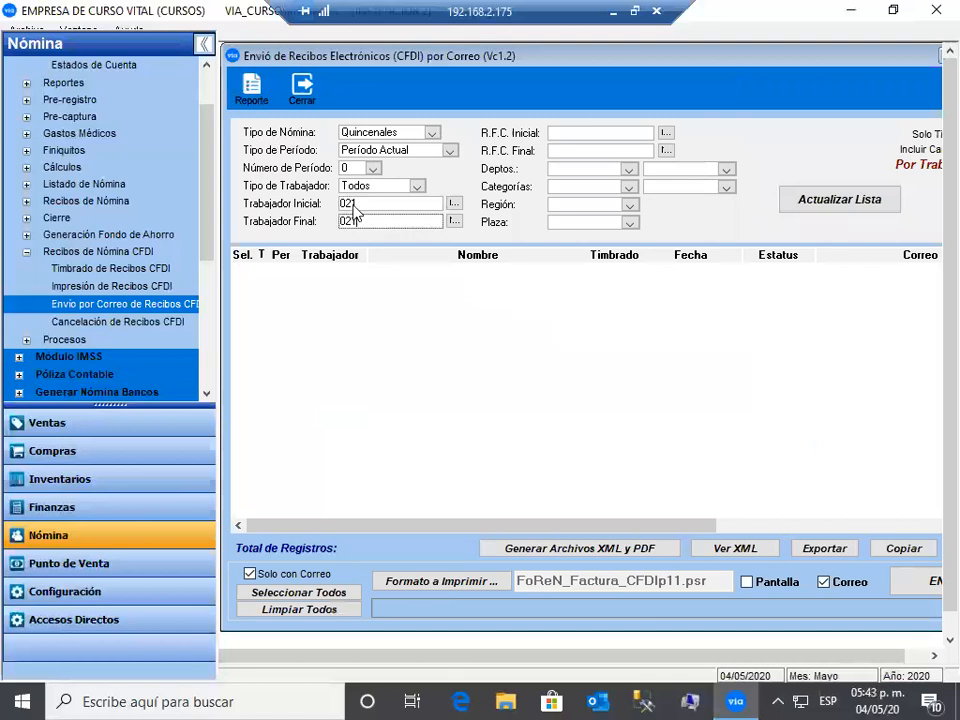
key(Tab)
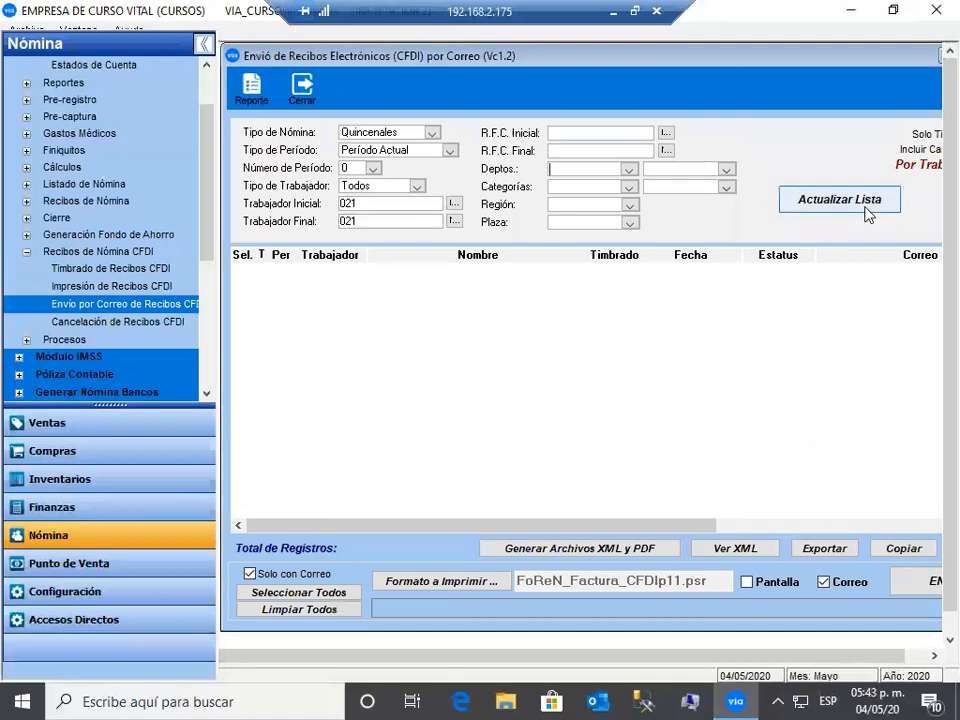
click(867, 212)
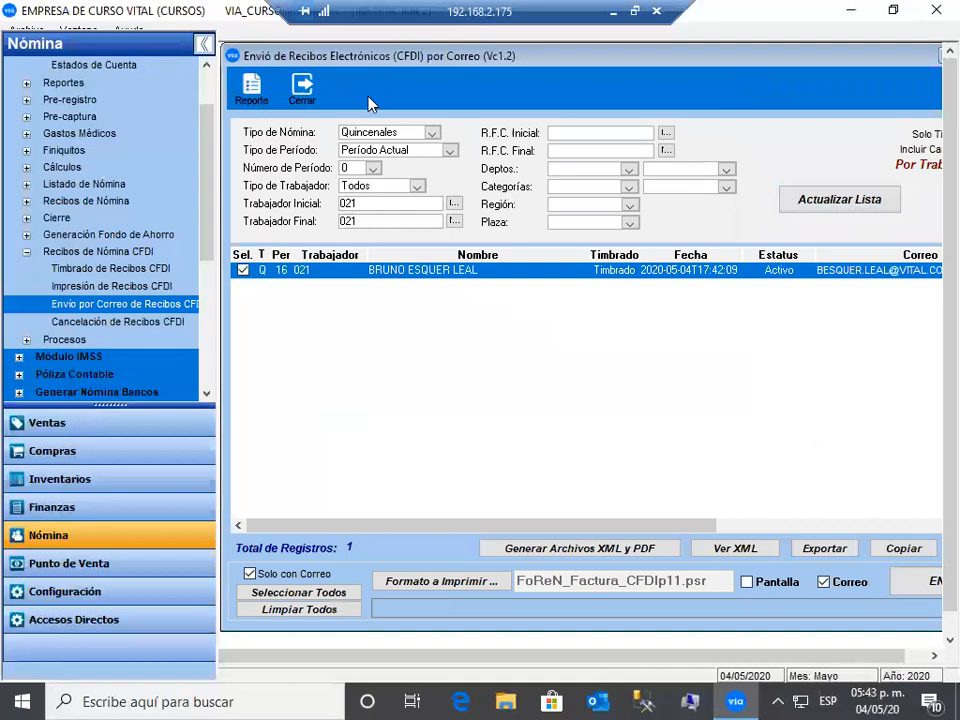
double_click(136, 321)
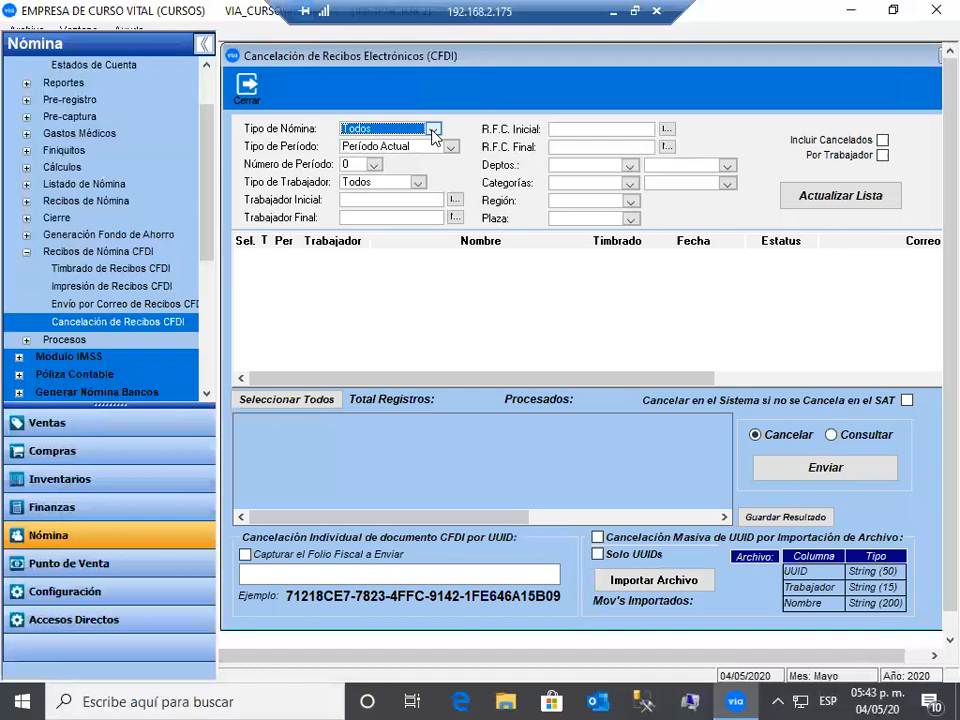
- Filter cancellation to Quincenales, Período Actual, worker 021, and uncheck the listed receipt
click(433, 130)
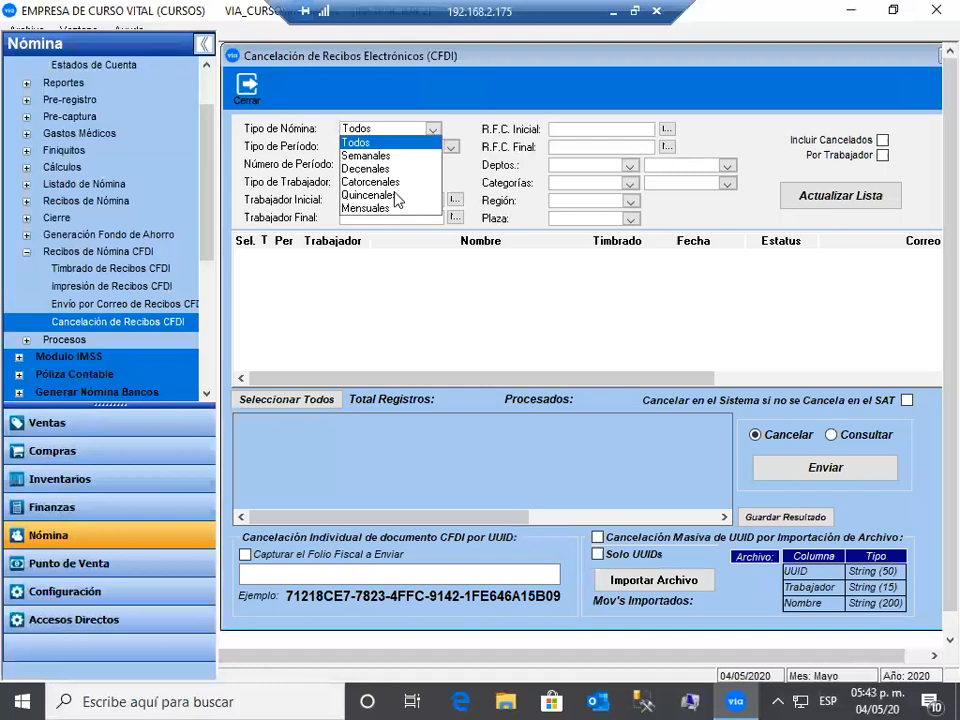
click(396, 196)
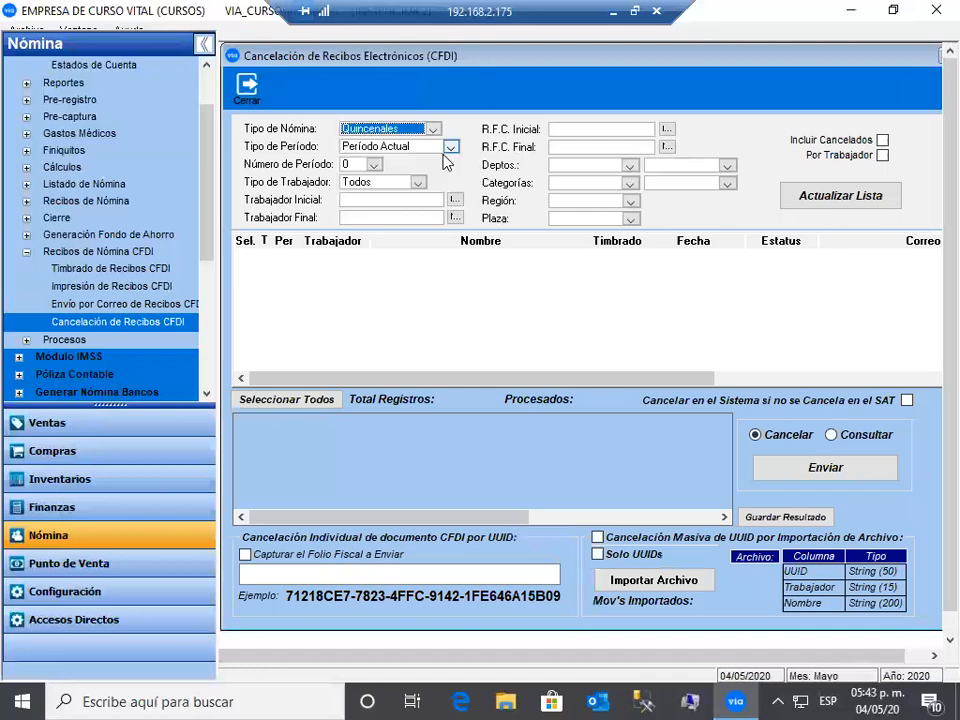
click(448, 150)
click(432, 159)
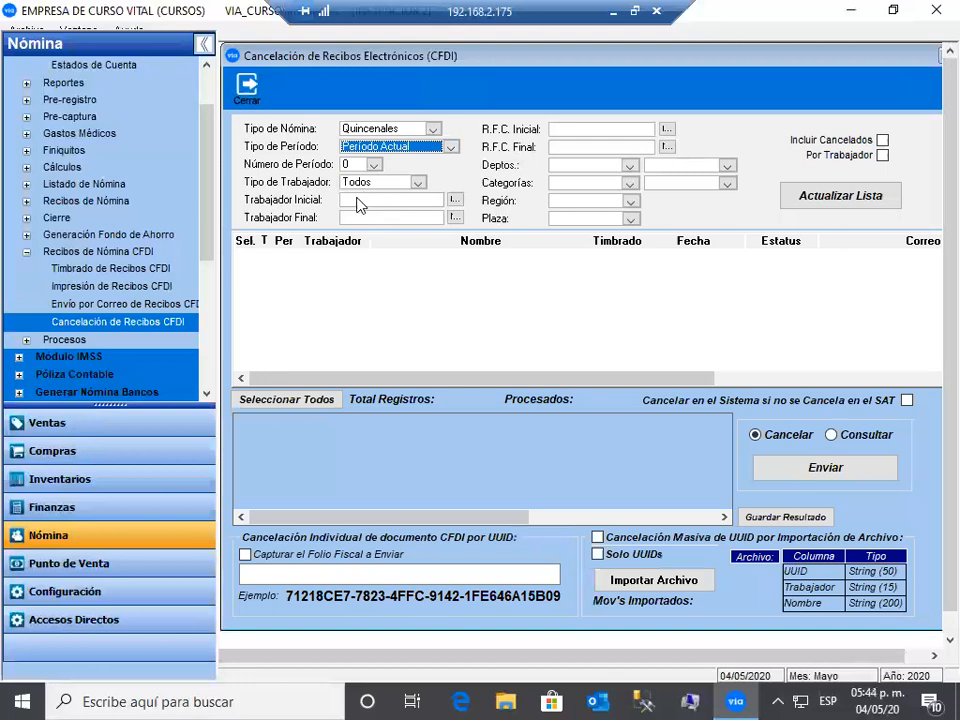
click(358, 203)
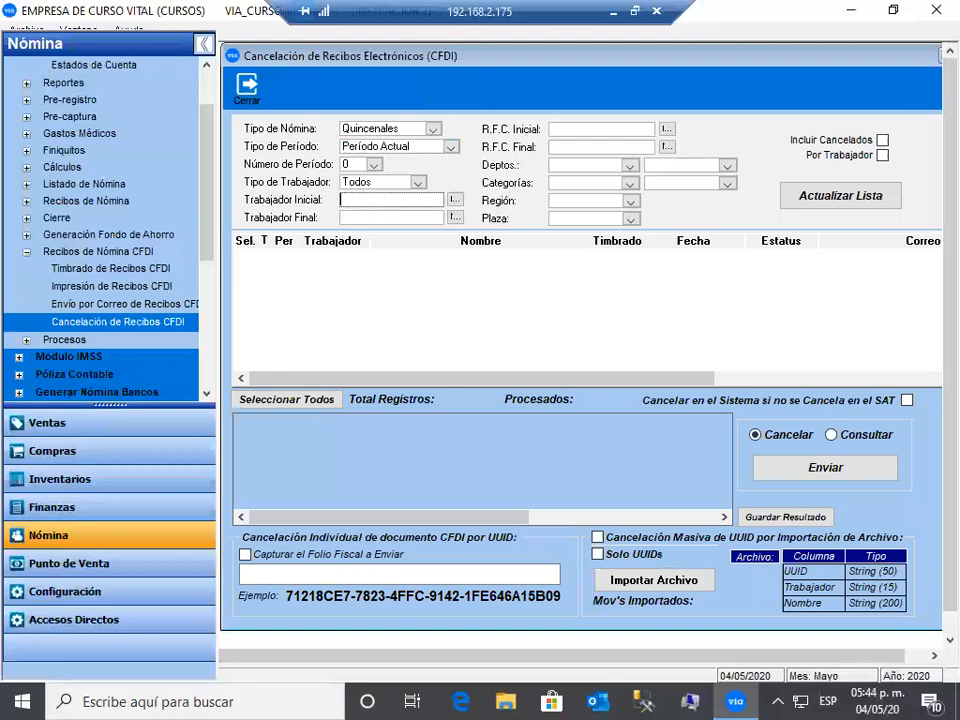
text(021)
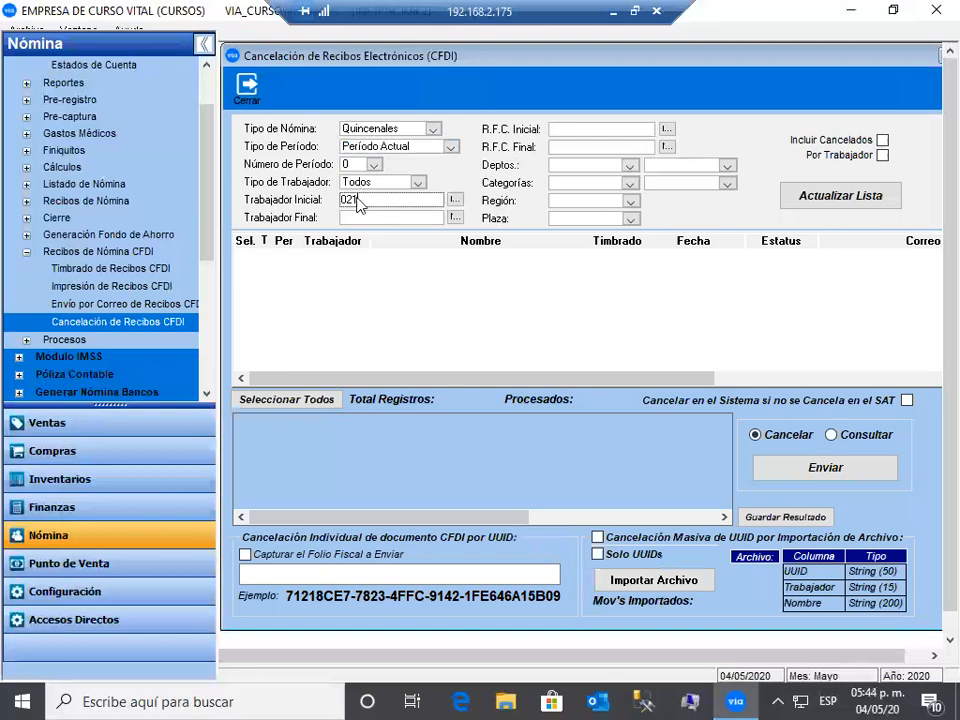
key(Tab)
text(021)
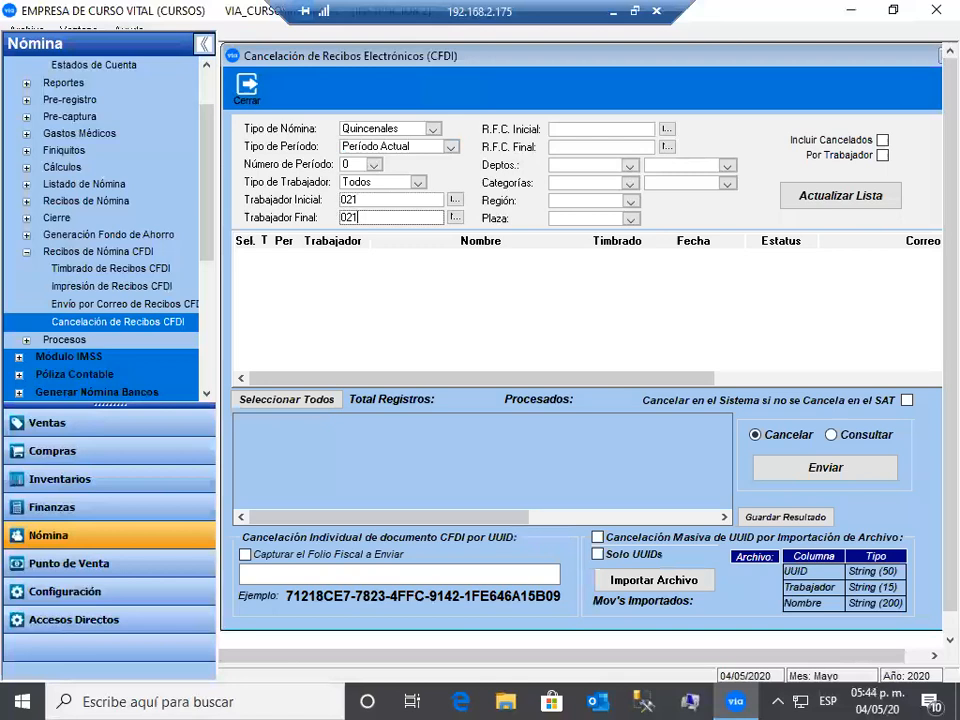
key(Tab)
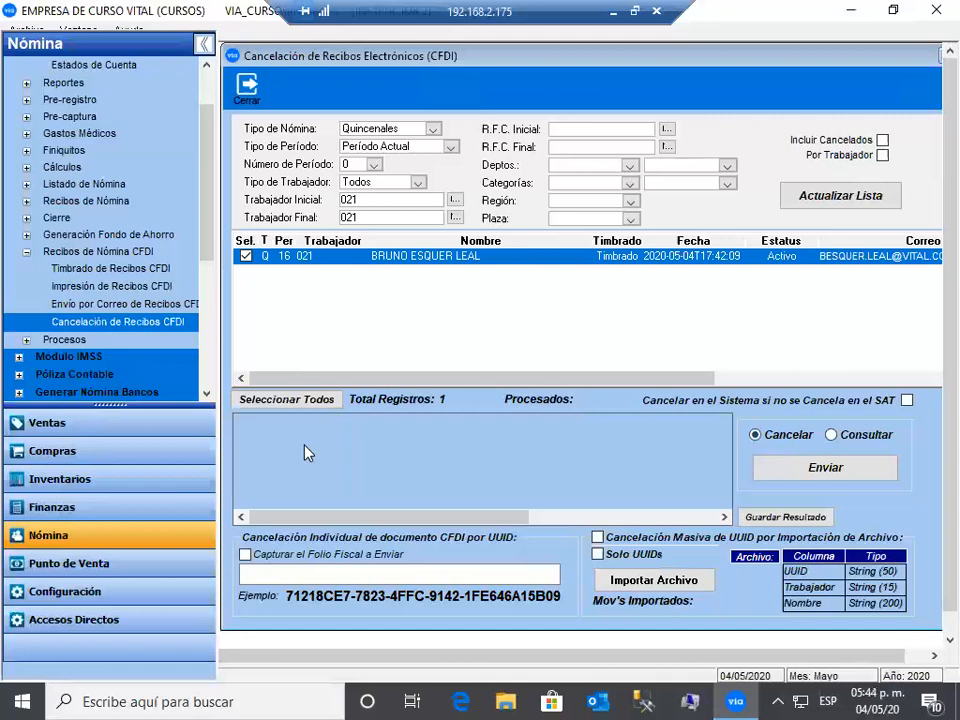
click(245, 257)
- Close the cancellation window, collapse Recibos de Nómina CFDI and expand Reportes
click(247, 86)
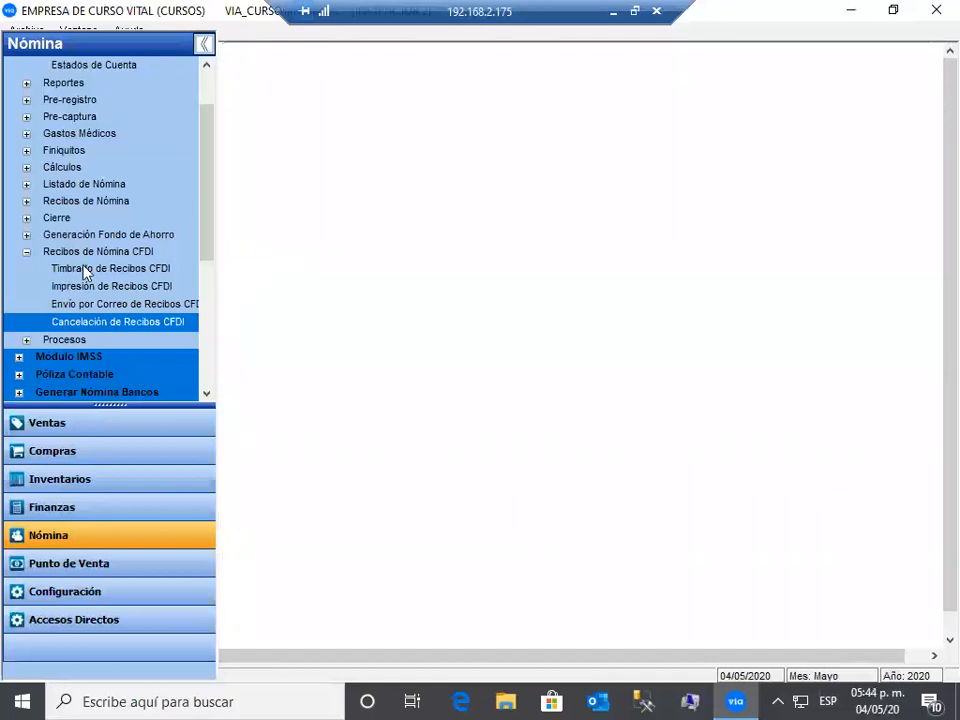
click(26, 252)
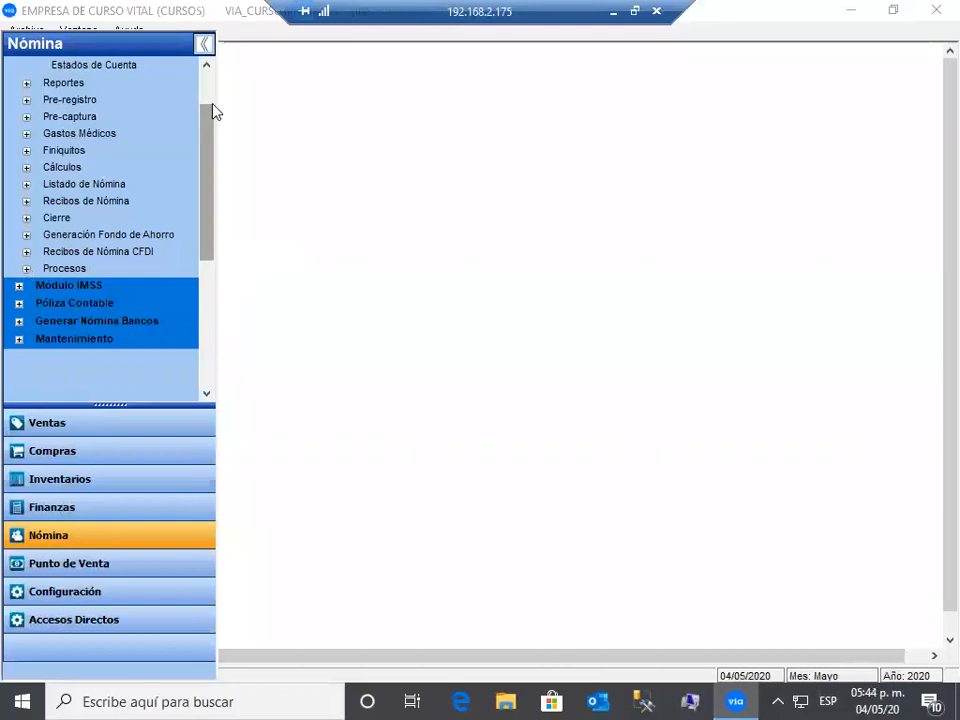
scroll(50, 130, up, 3)
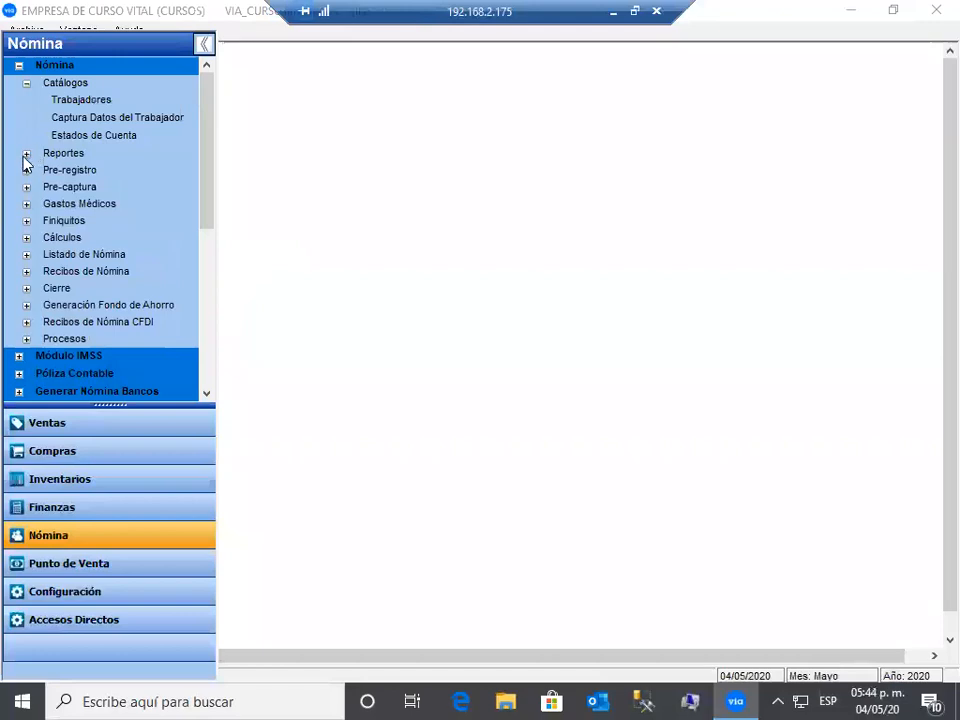
click(25, 154)
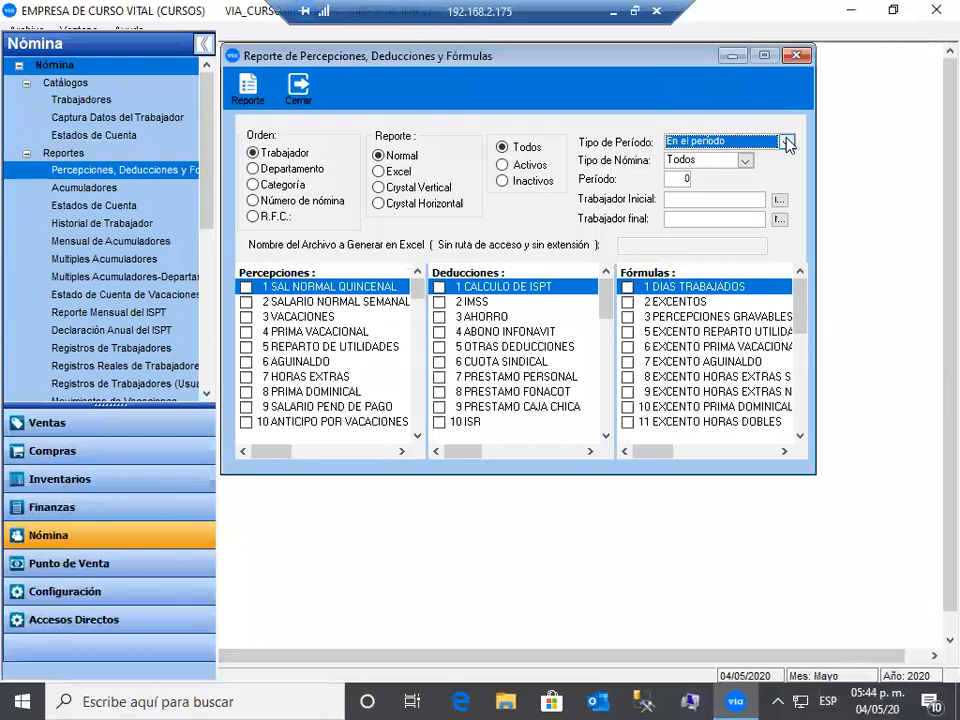
- Run the year-accumulated Percepciones, Deducciones y Fórmulas report including SALARIO NORMAL SEMANAL, then close its preview
click(787, 142)
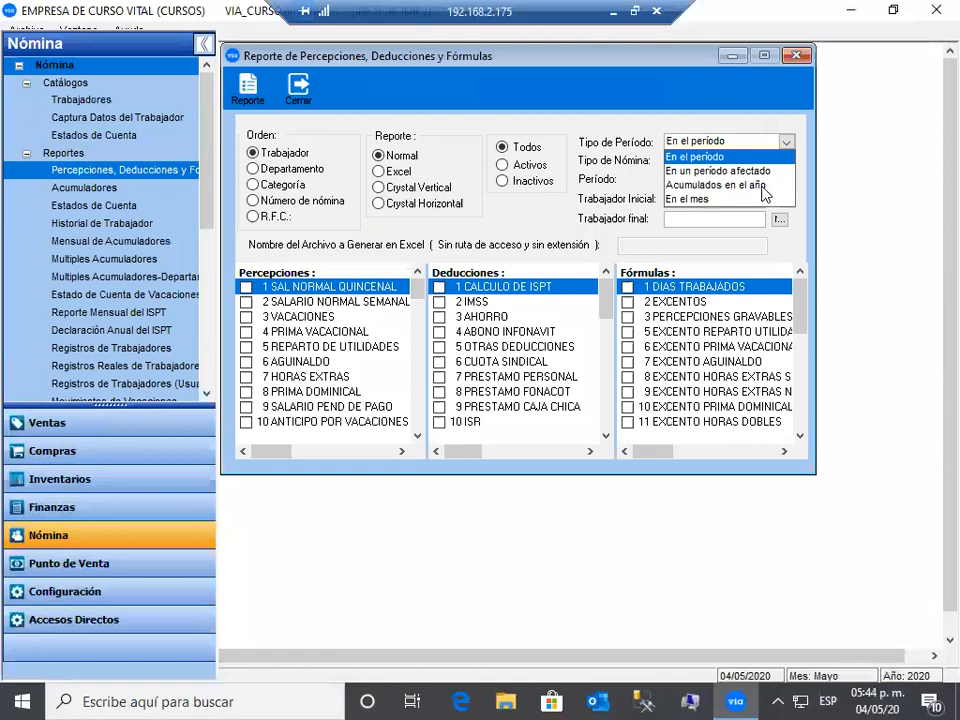
click(761, 186)
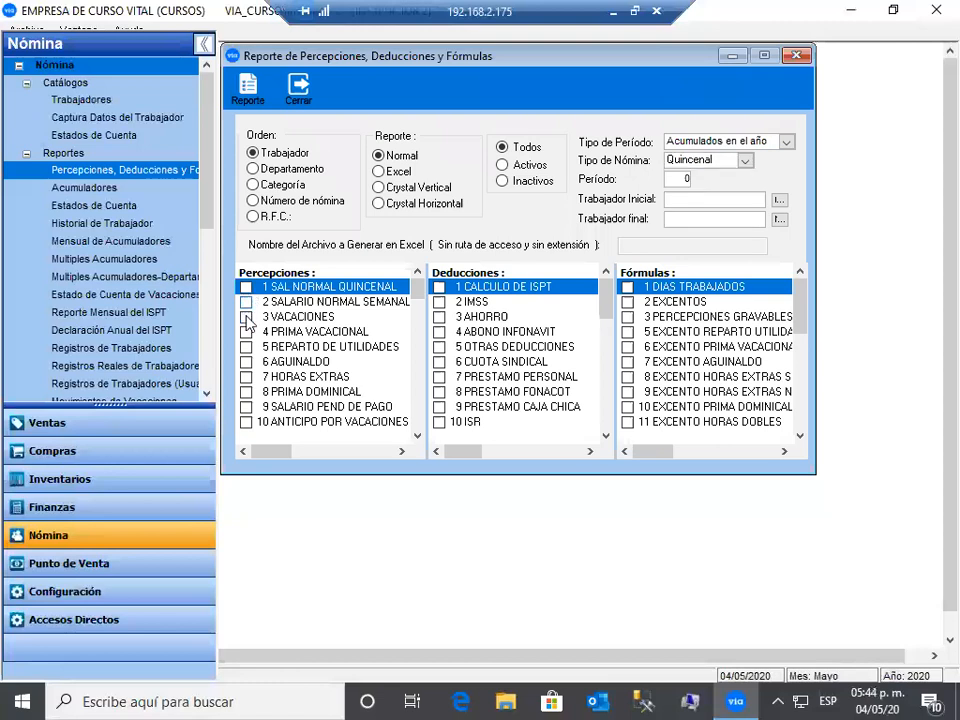
click(246, 303)
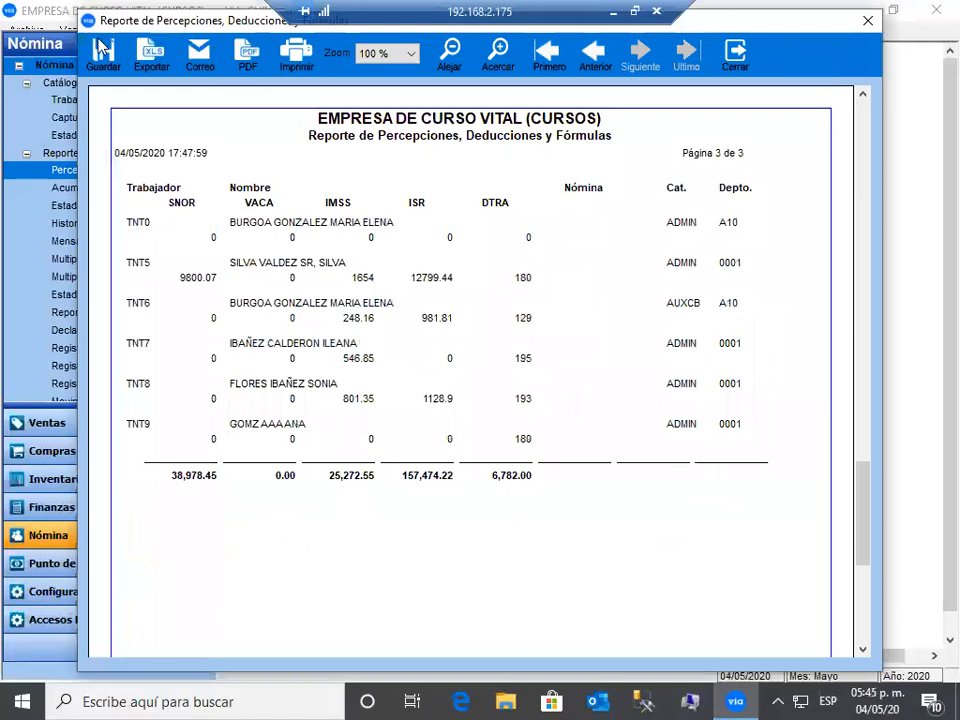
click(735, 67)
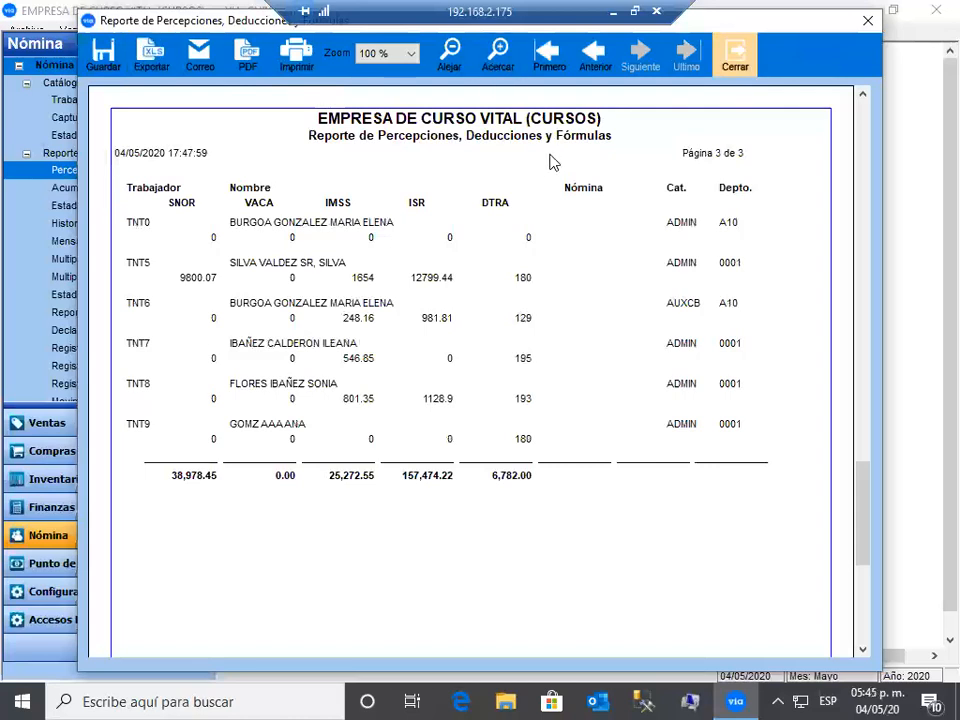
key(Escape)
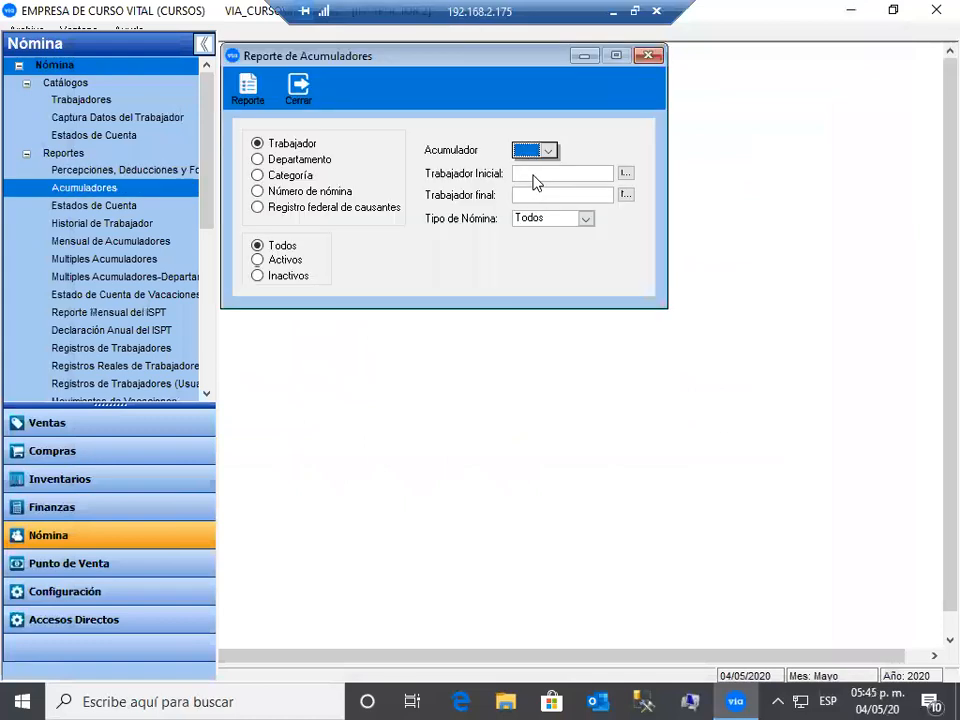
- Preview the TOTAL DE PERCEPCIONES accumulator report, close it, and open the Estados de Cuenta report
click(548, 151)
click(531, 180)
click(531, 176)
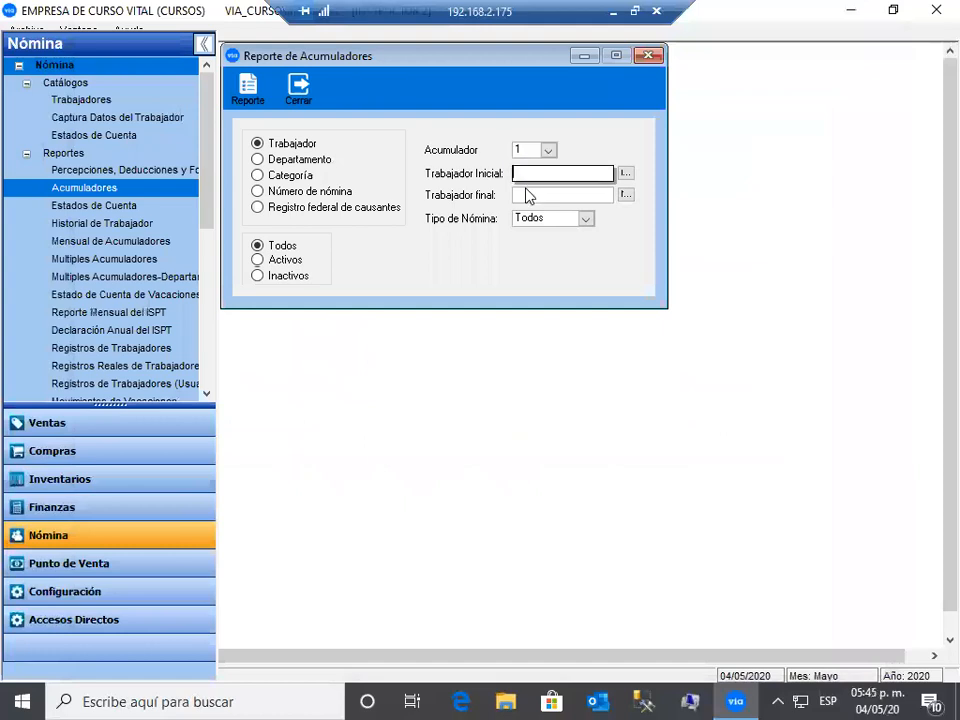
click(528, 195)
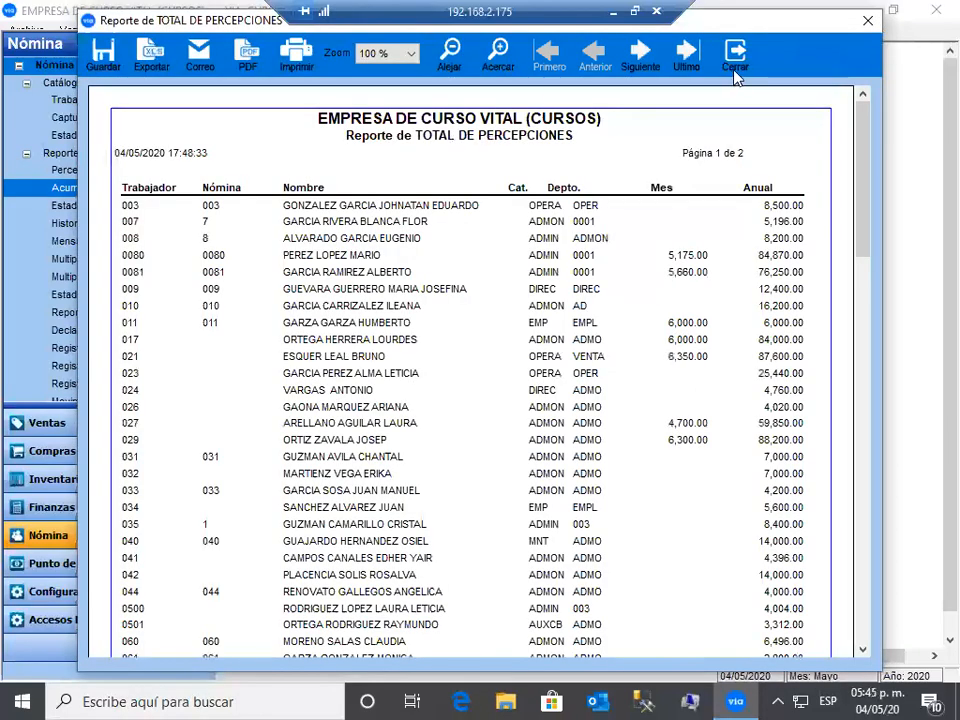
click(734, 70)
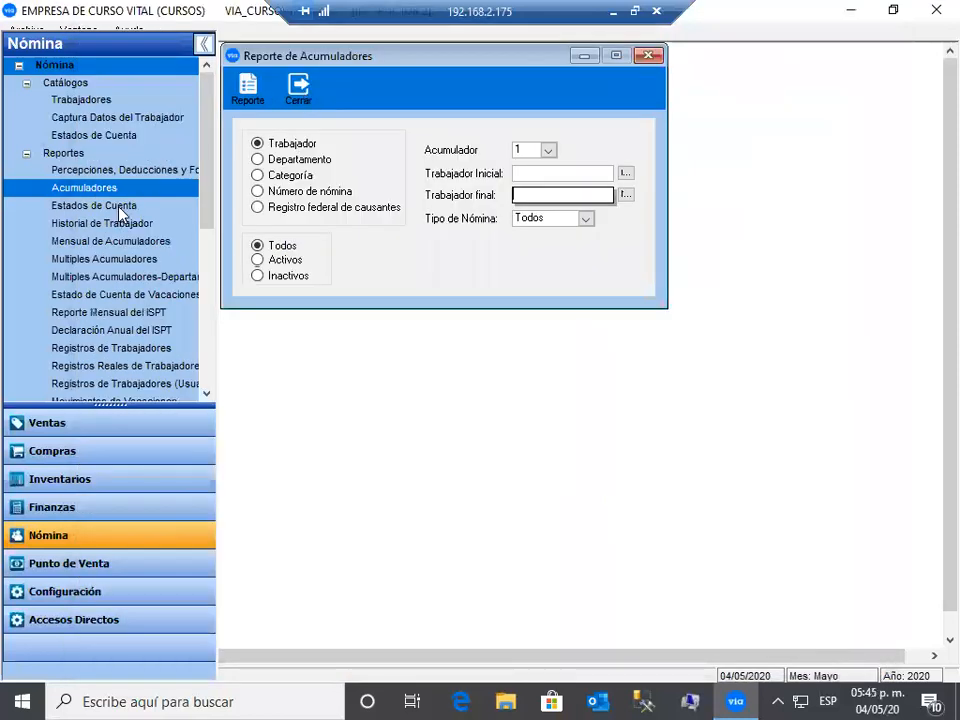
click(121, 207)
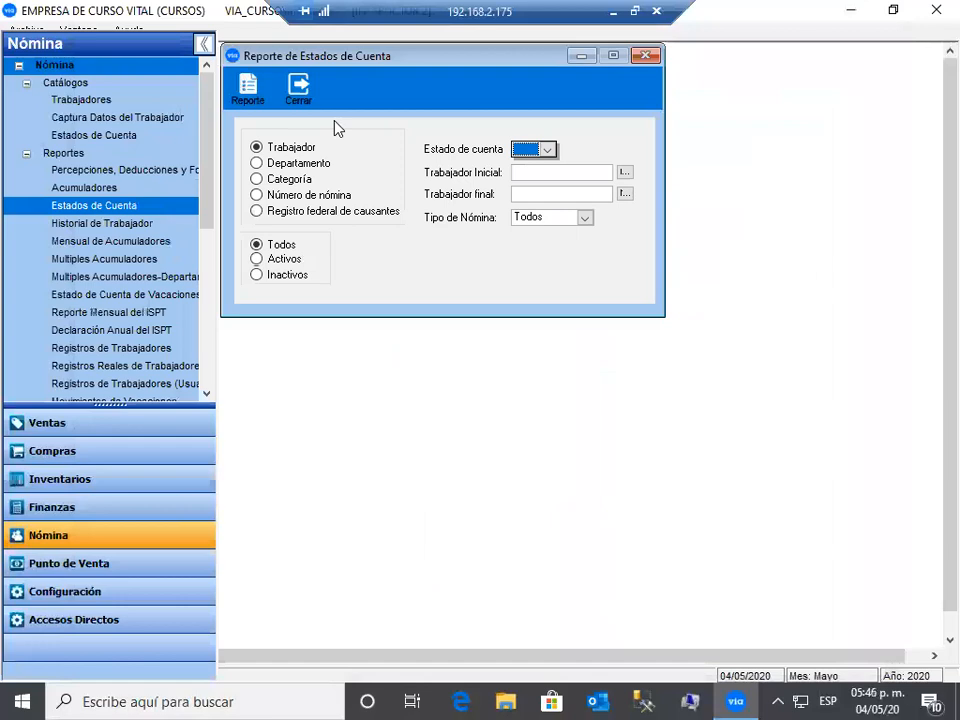
- Generate and preview the PRESTAMO INFONAVIT statement, then close the preview and Estados de Cuenta window
click(548, 150)
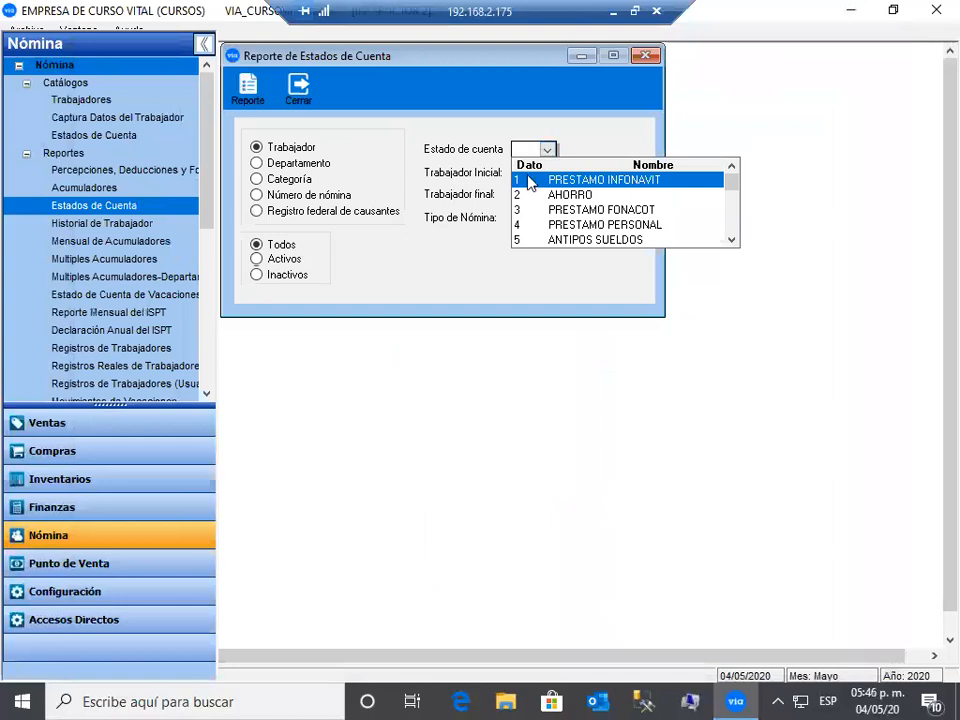
click(533, 181)
click(260, 99)
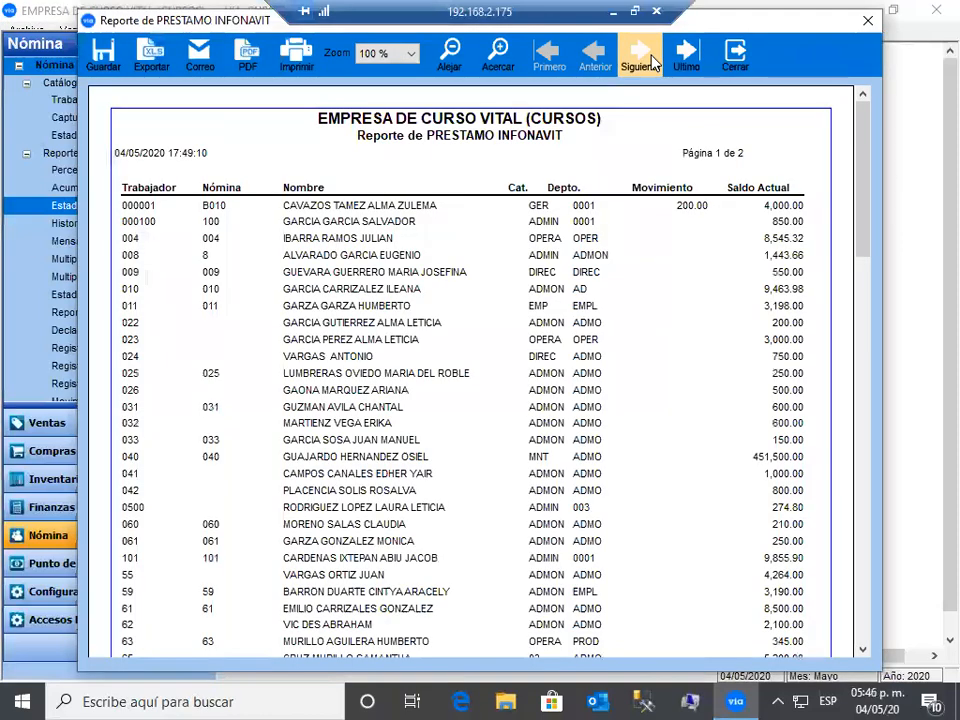
click(731, 62)
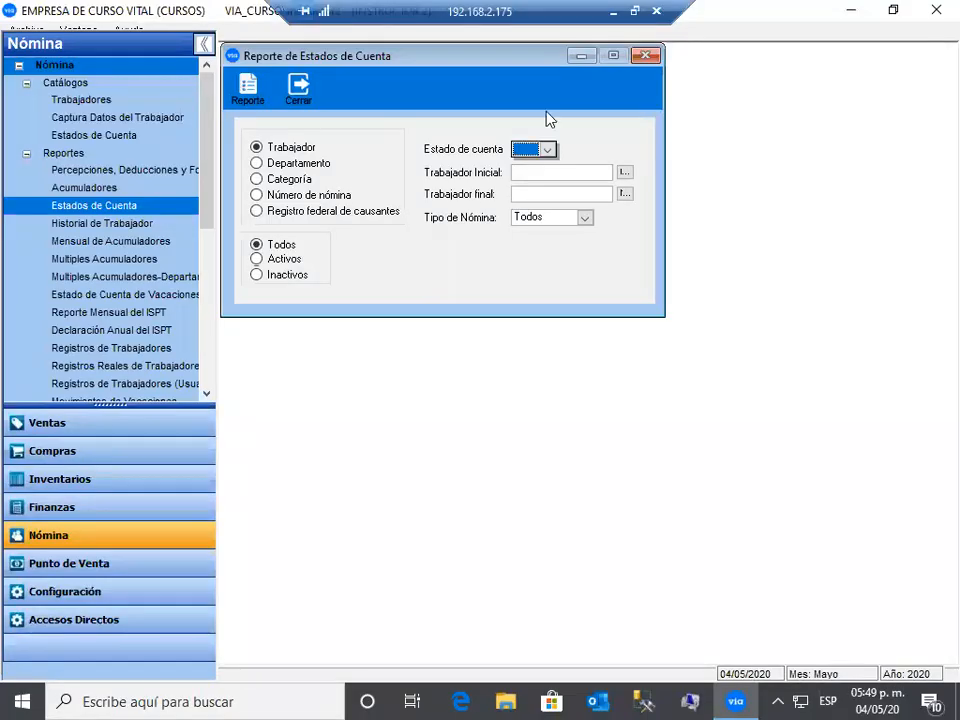
click(302, 92)
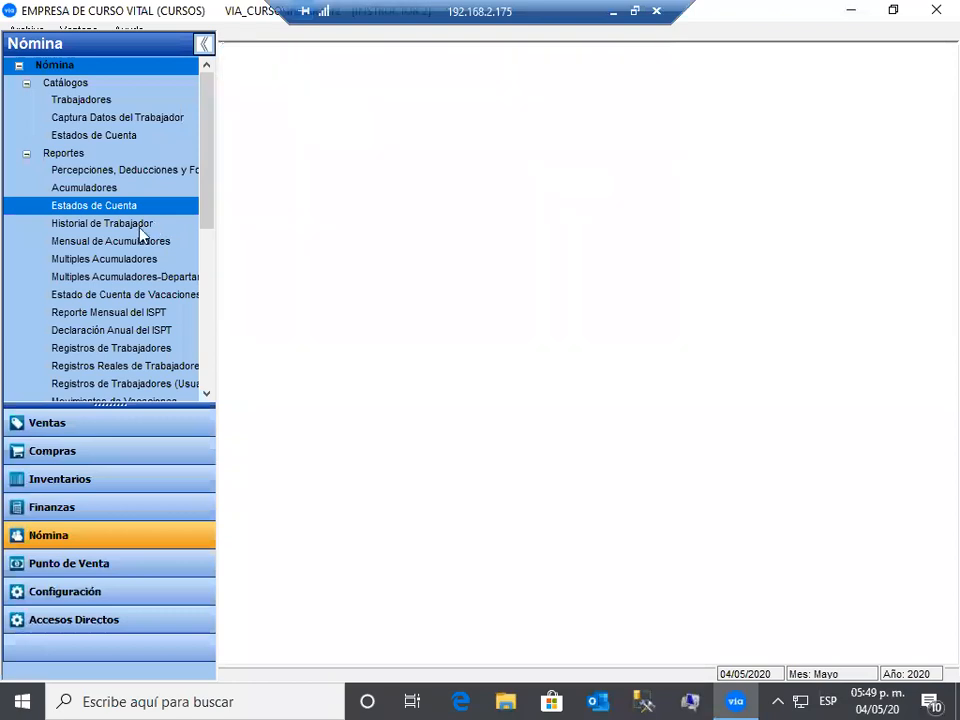
- Open Historial de Trabajador for worker 98, including PRIMA VACACIONAL and PRESTAMO FONACOT
click(140, 226)
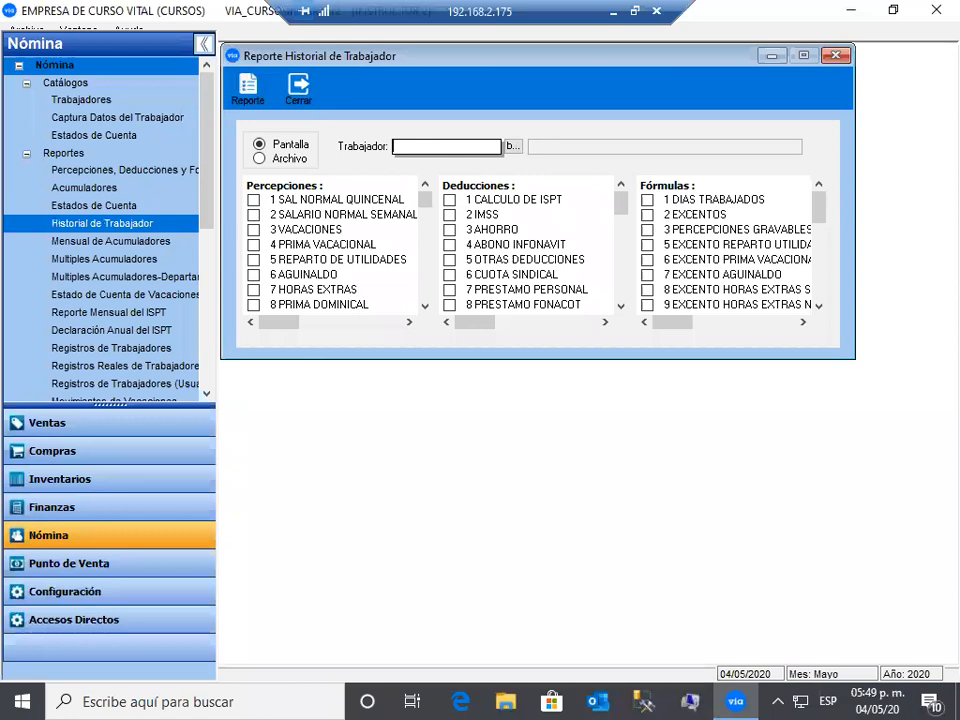
text(98)
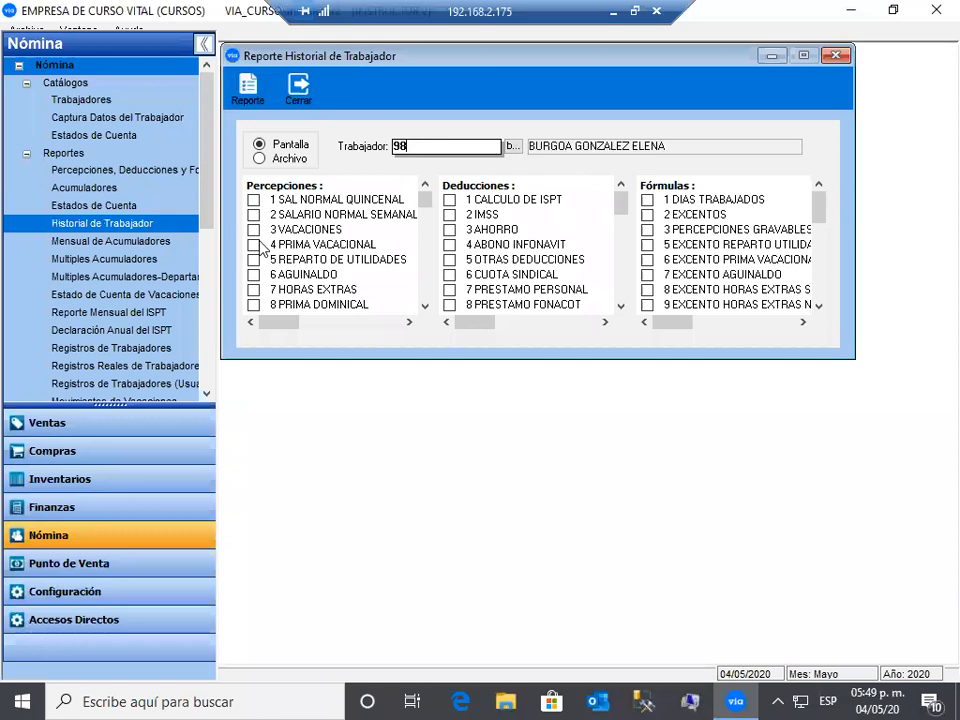
click(253, 245)
click(449, 305)
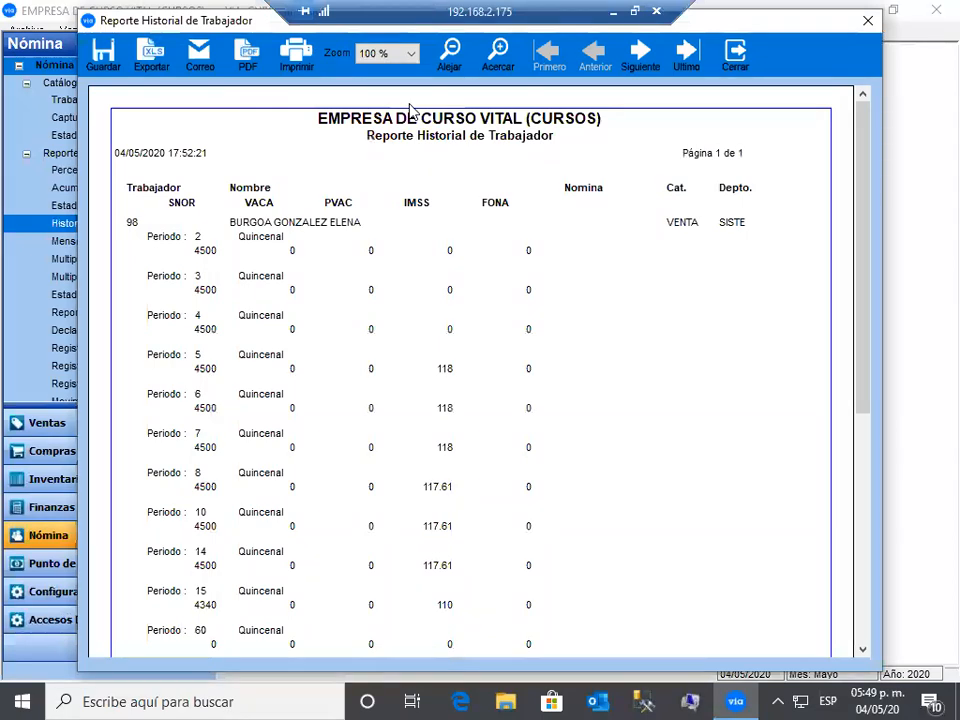
- Review the history totals (SNOR 49,340.00, IMSS 816.83) and close both report windows
click(860, 637)
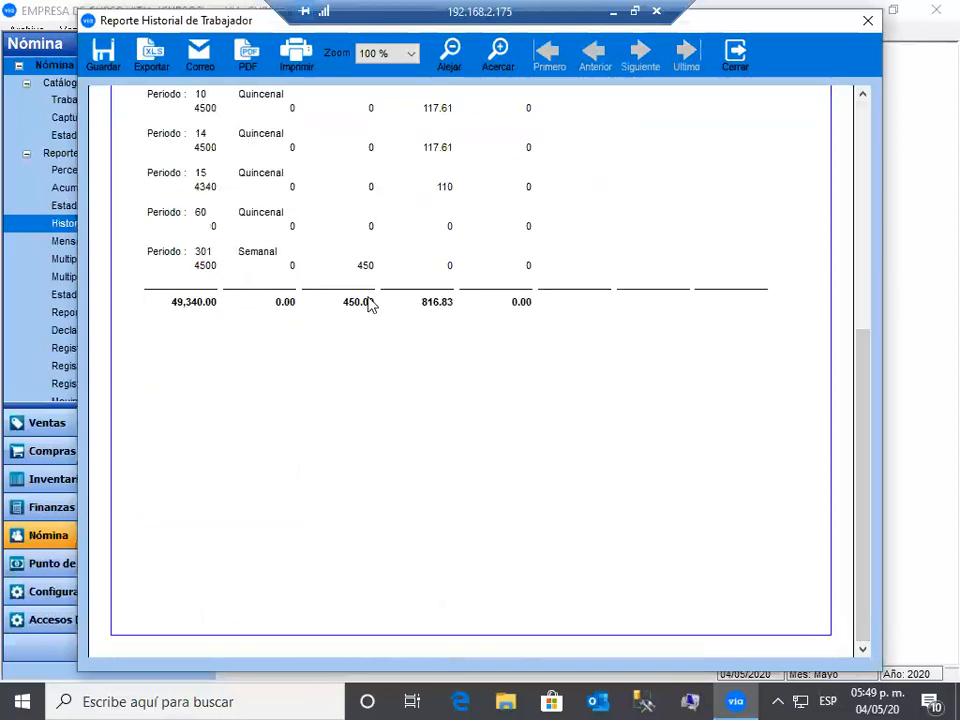
click(866, 118)
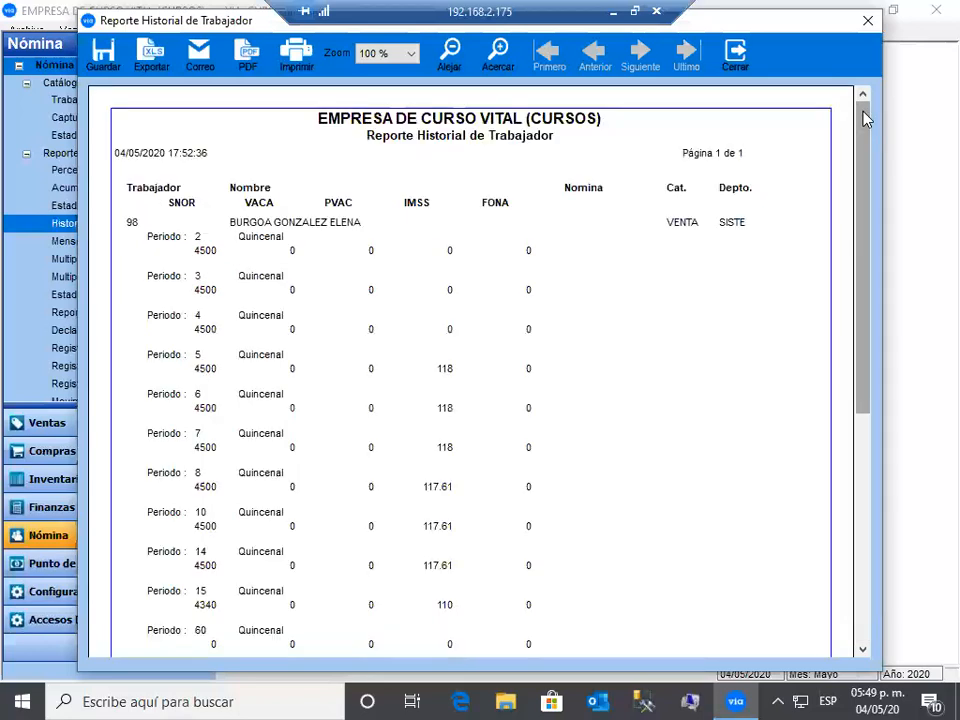
click(742, 62)
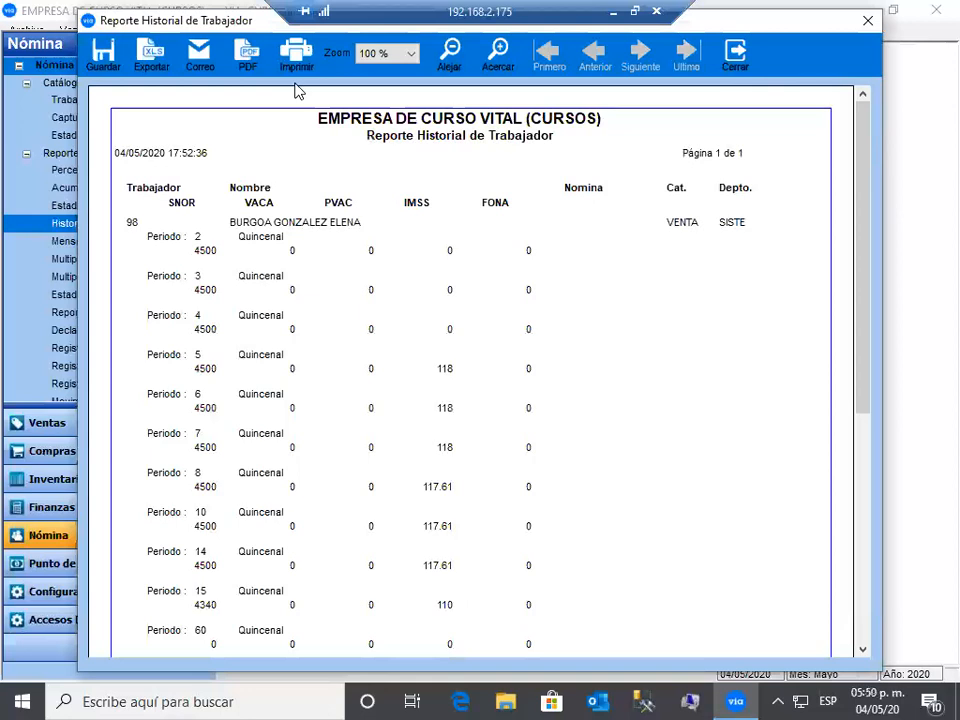
click(297, 90)
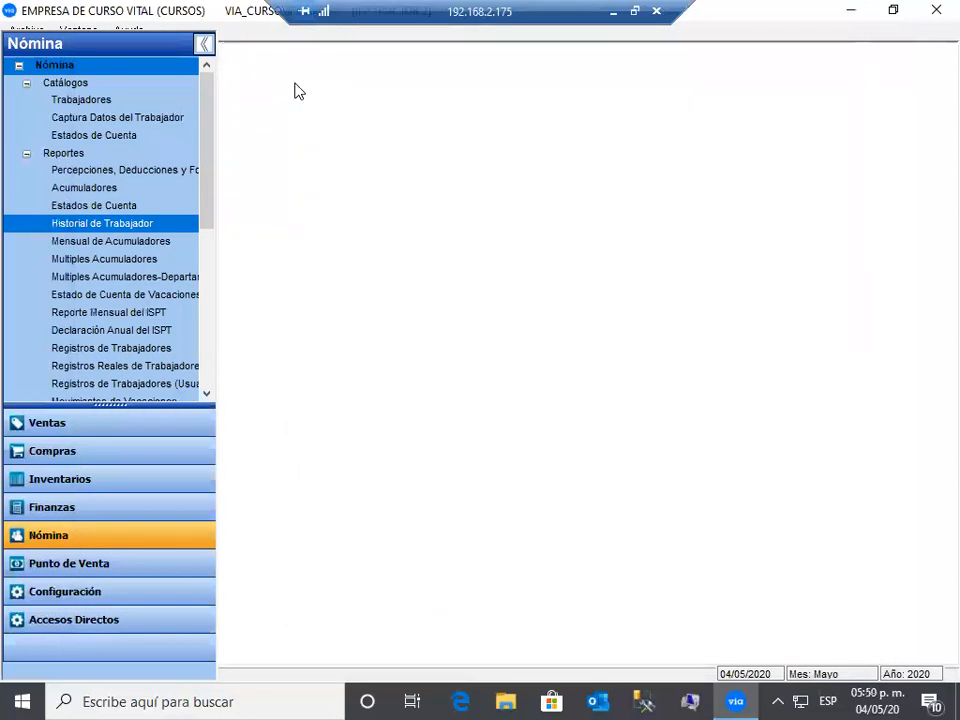
- Open Mensual de Acumuladores with Quincenal payroll and worker range 98 to 98
click(148, 242)
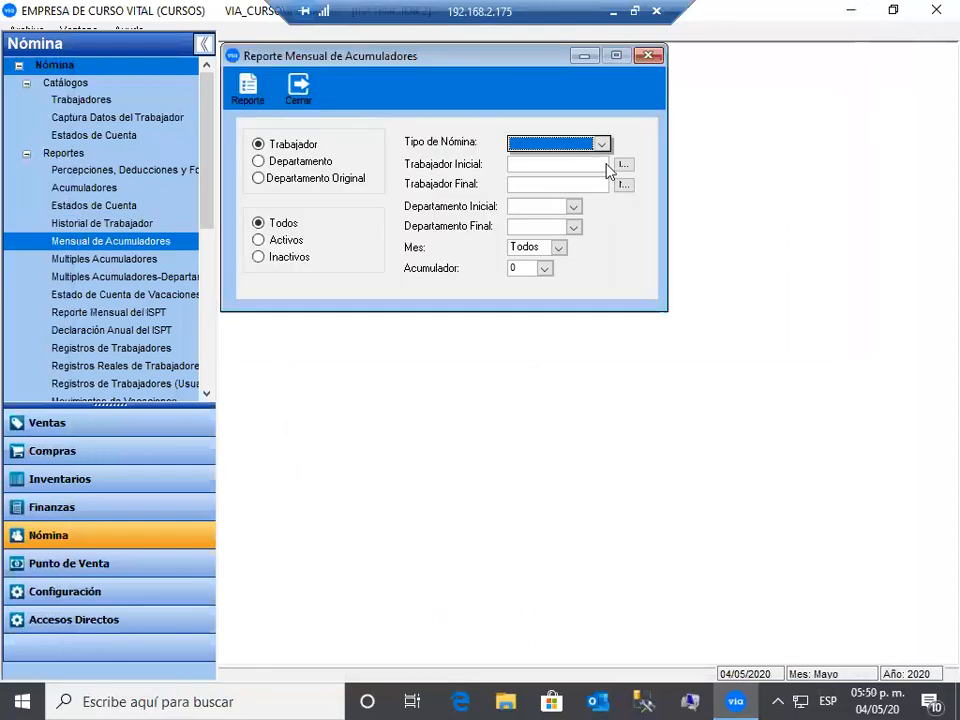
click(604, 144)
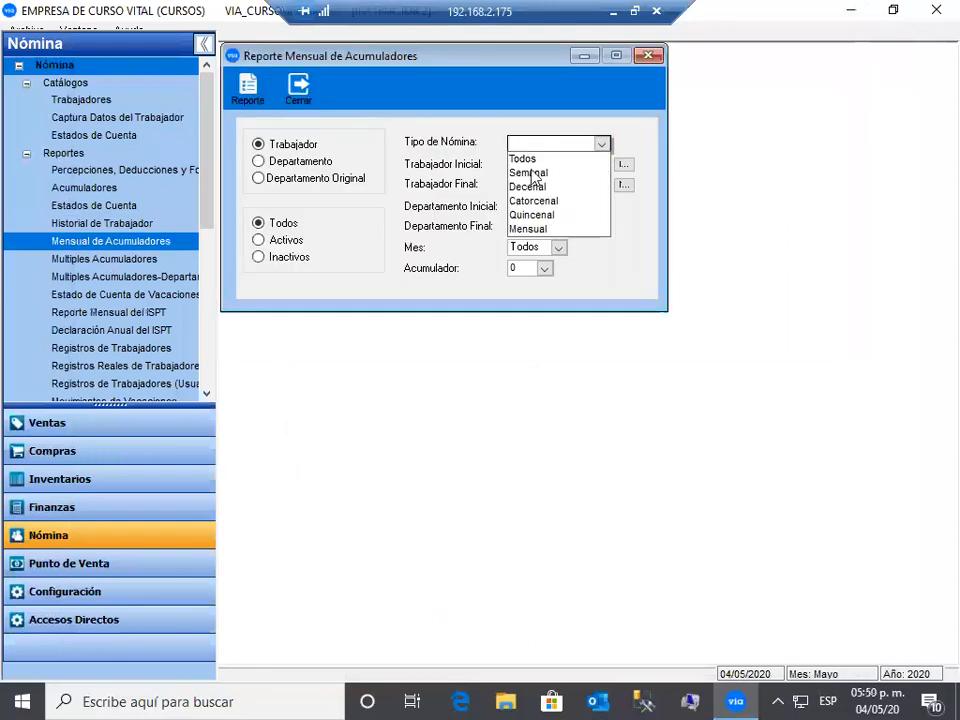
click(540, 215)
click(520, 165)
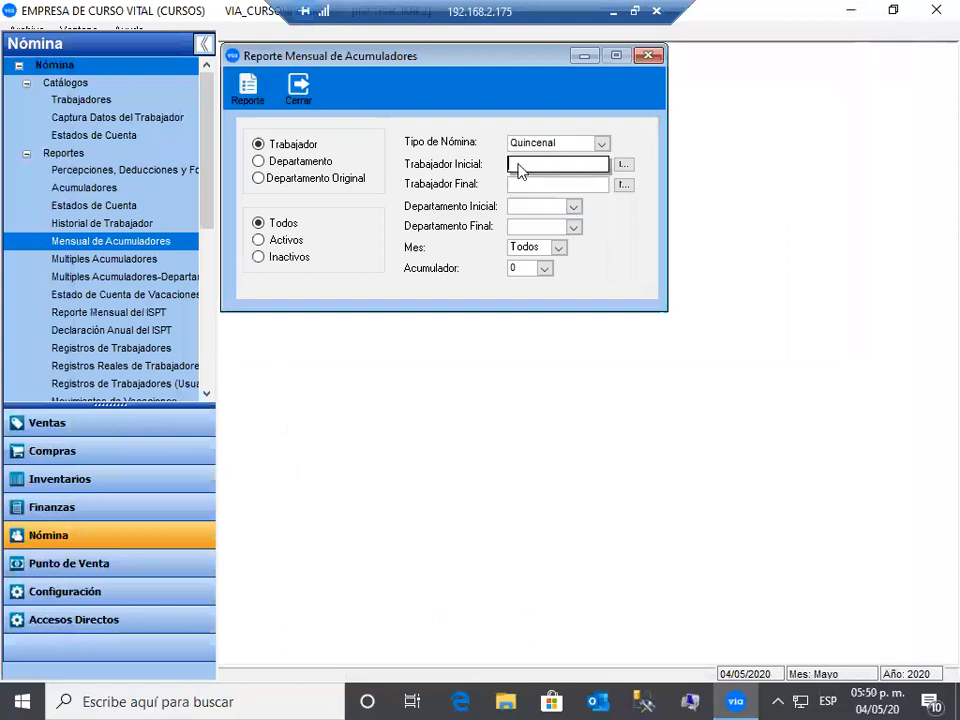
text(98)
key(Tab)
text(09)
key(Tab)
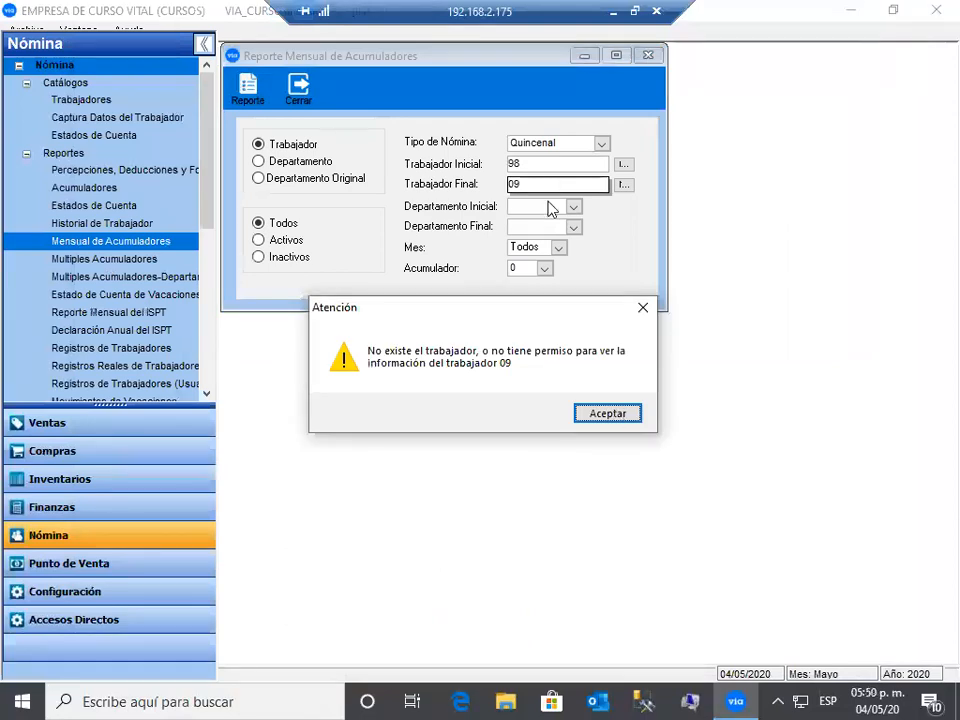
key(Return)
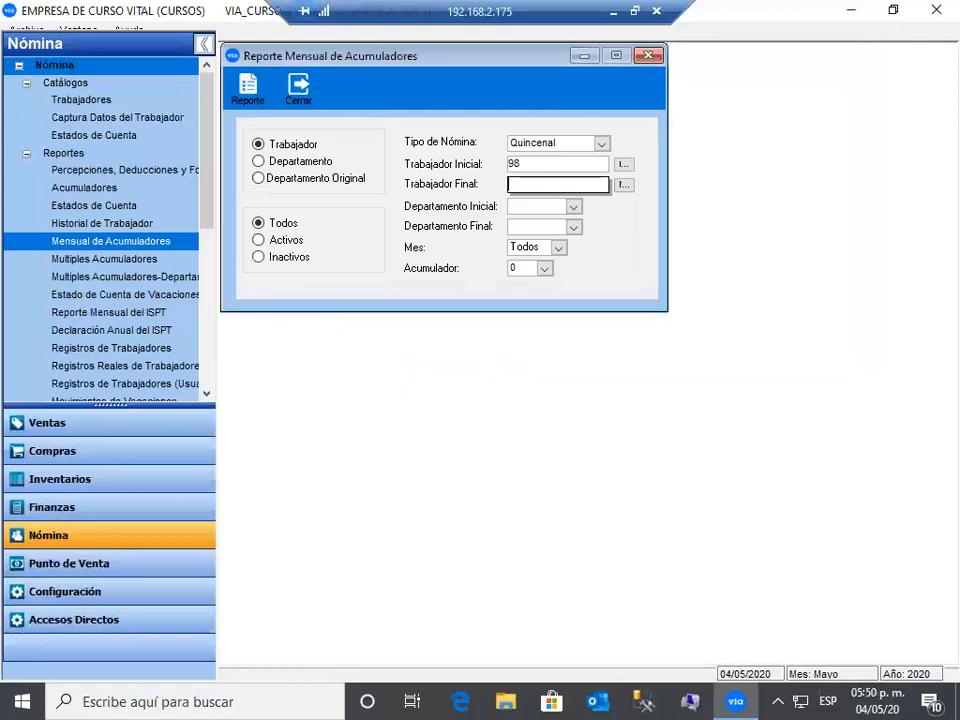
text(98)
key(Tab)
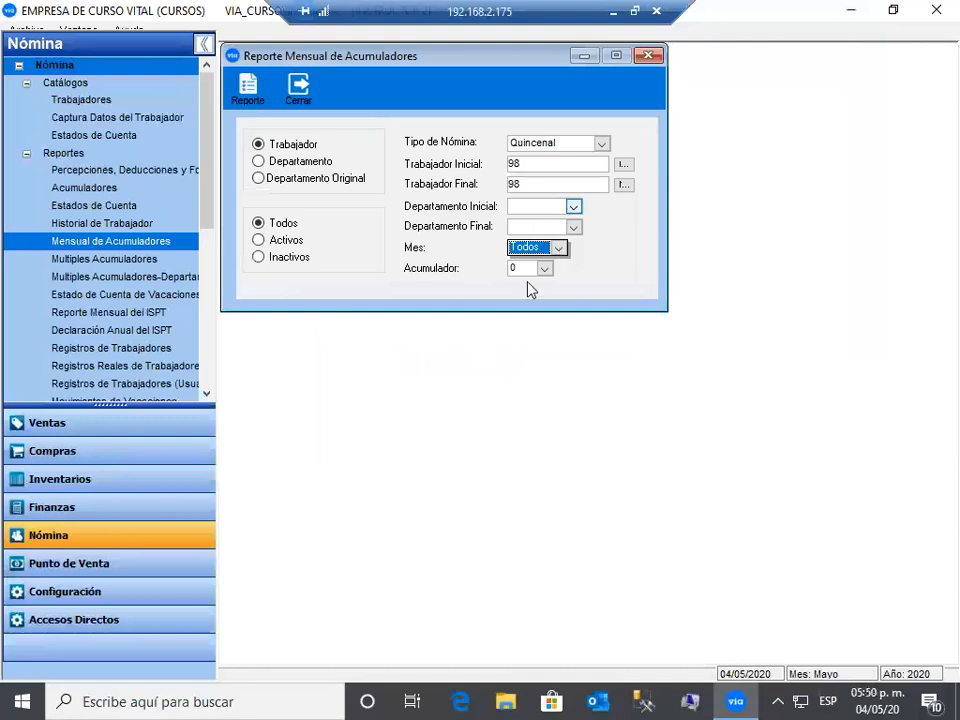
- Run the report for month 1 and TOTAL DE PERCEPCIONES, and dismiss the no-records warning
key(alt+Down)
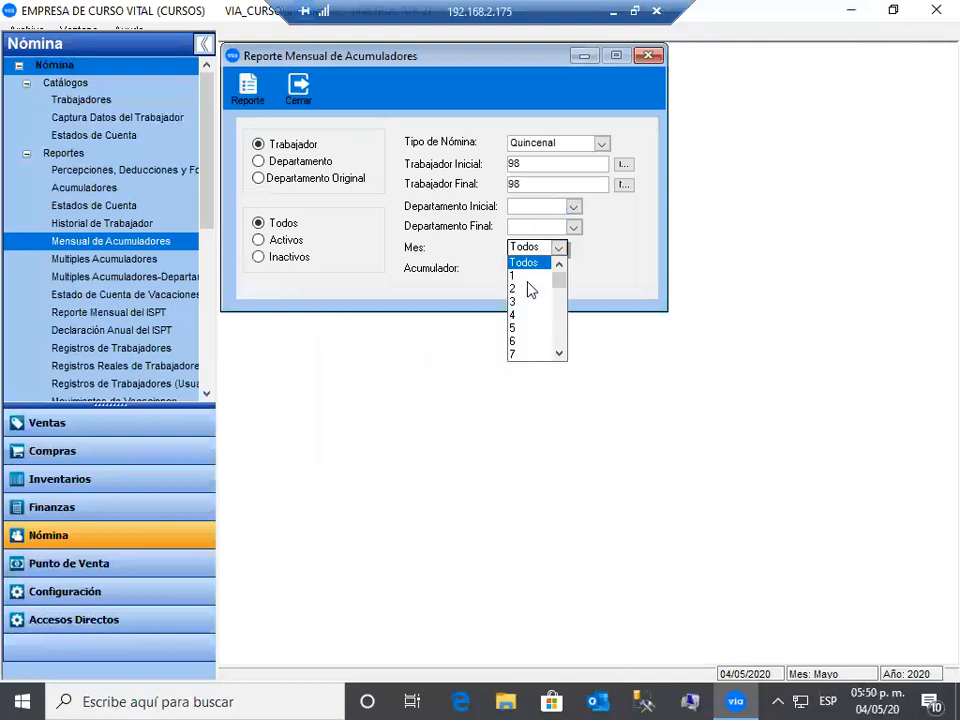
click(551, 274)
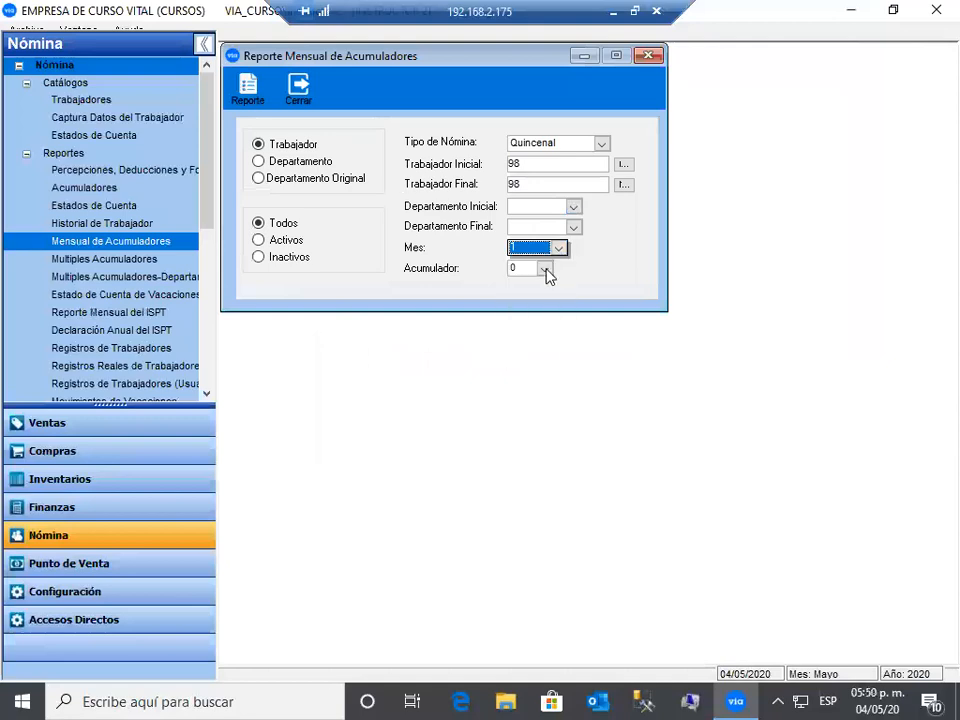
click(545, 270)
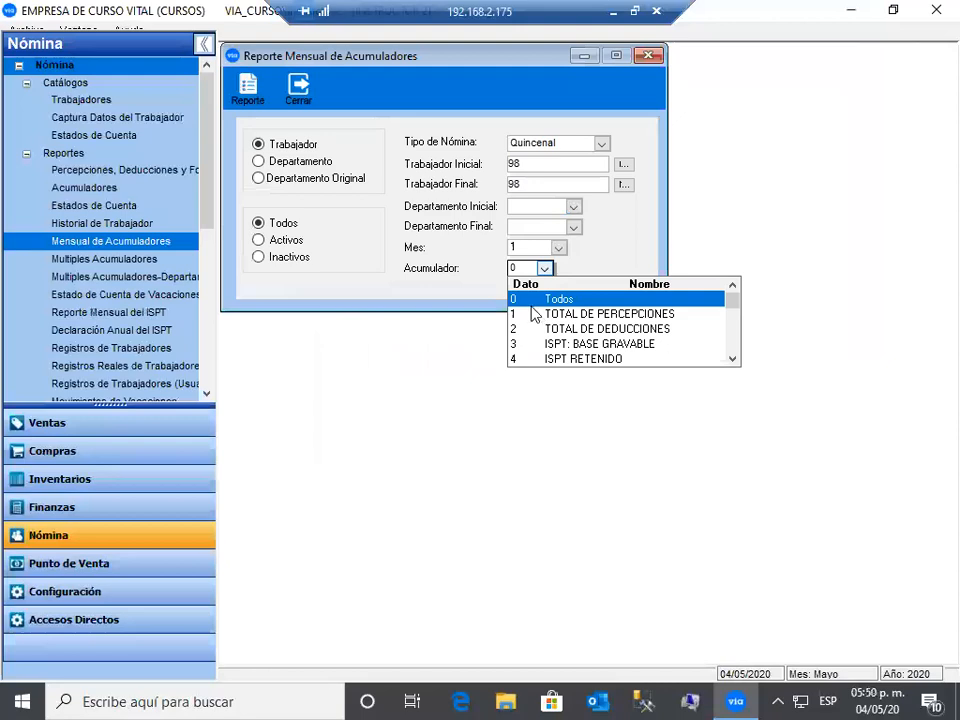
click(533, 314)
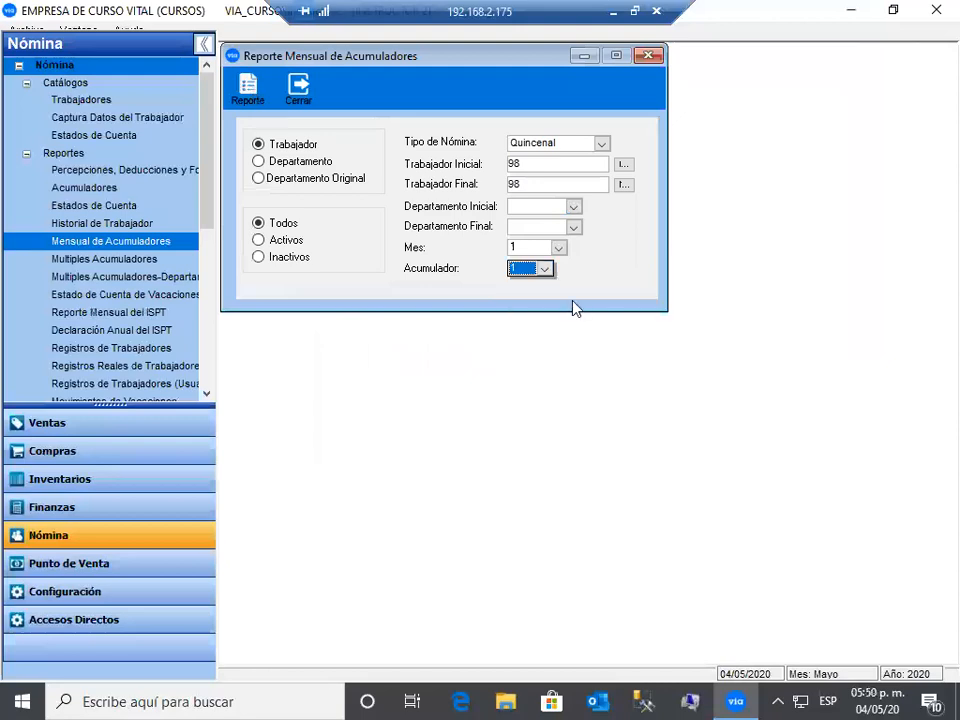
key(Return)
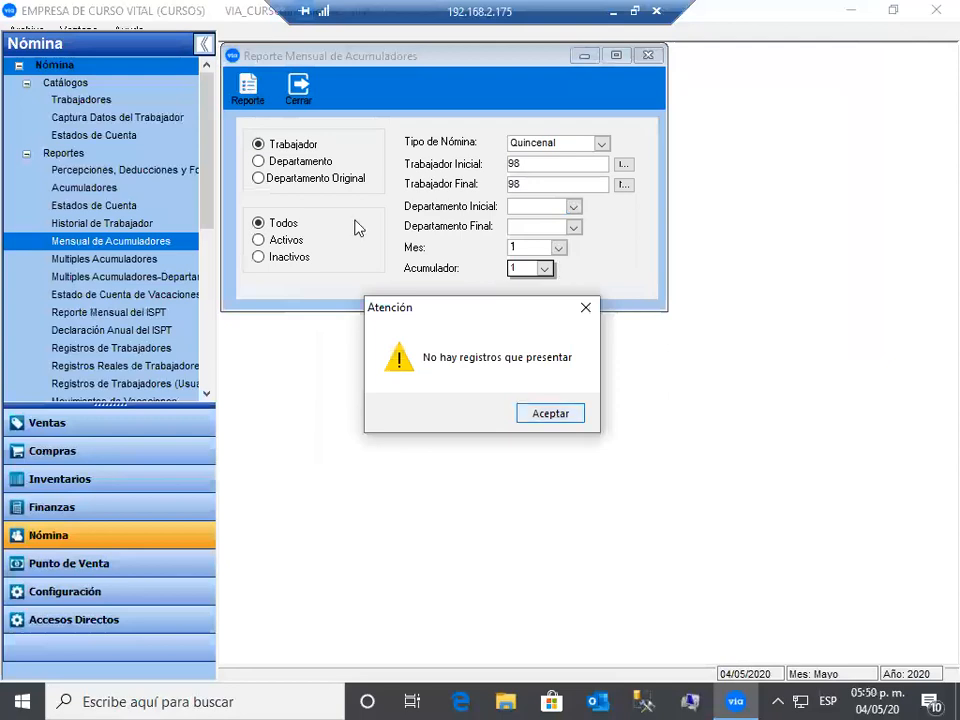
key(Return)
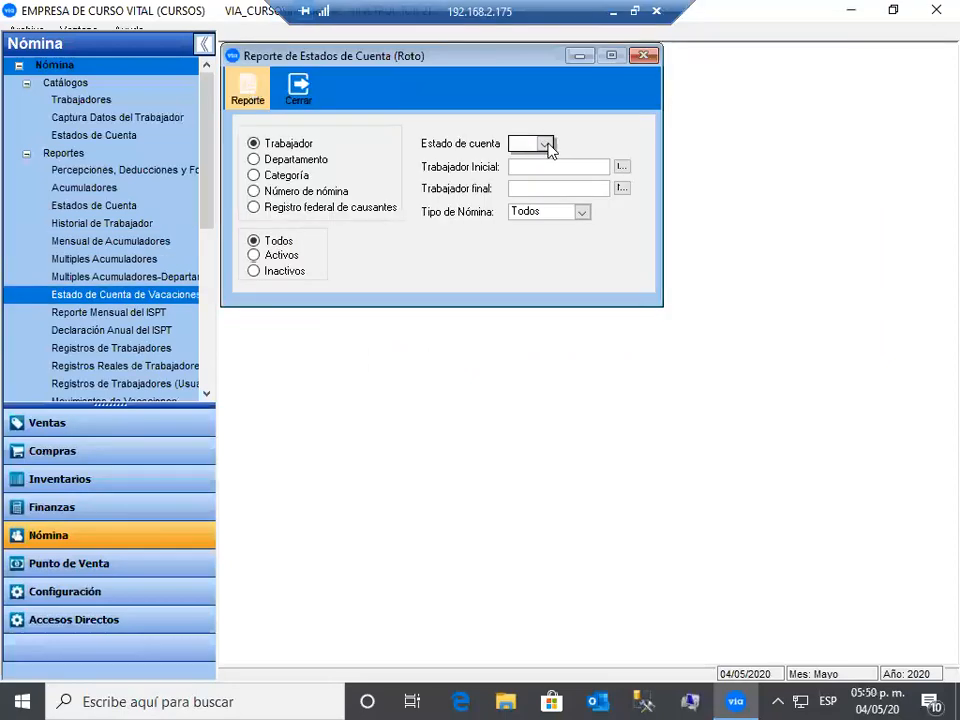
- Preview the 2-page PRESTAMO INFONAVIT report from the vacation statement form and close it
click(545, 145)
click(545, 146)
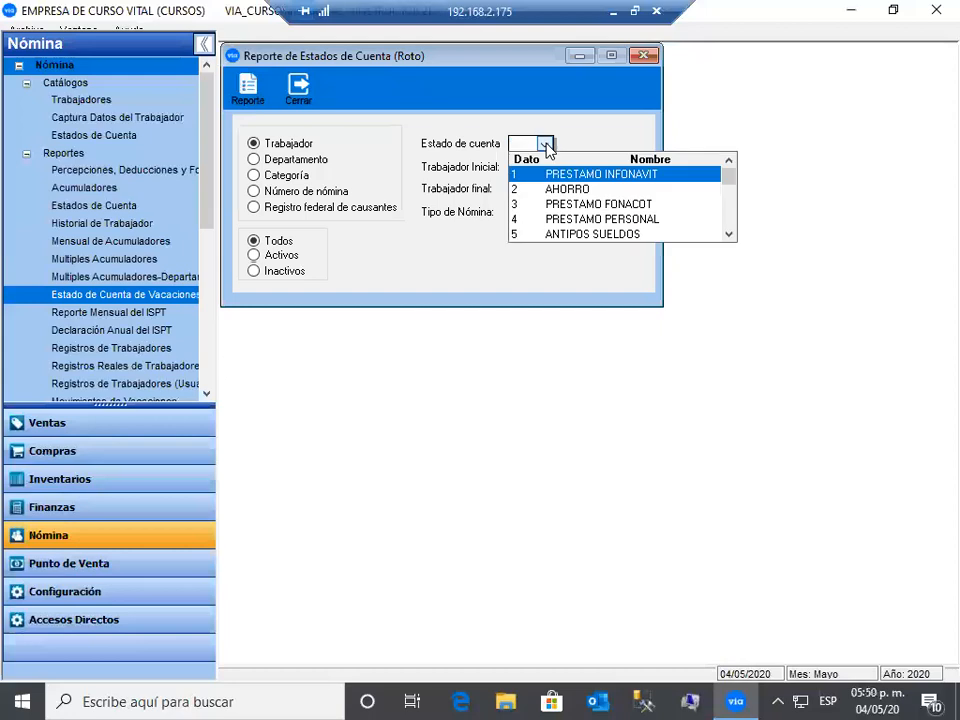
click(262, 101)
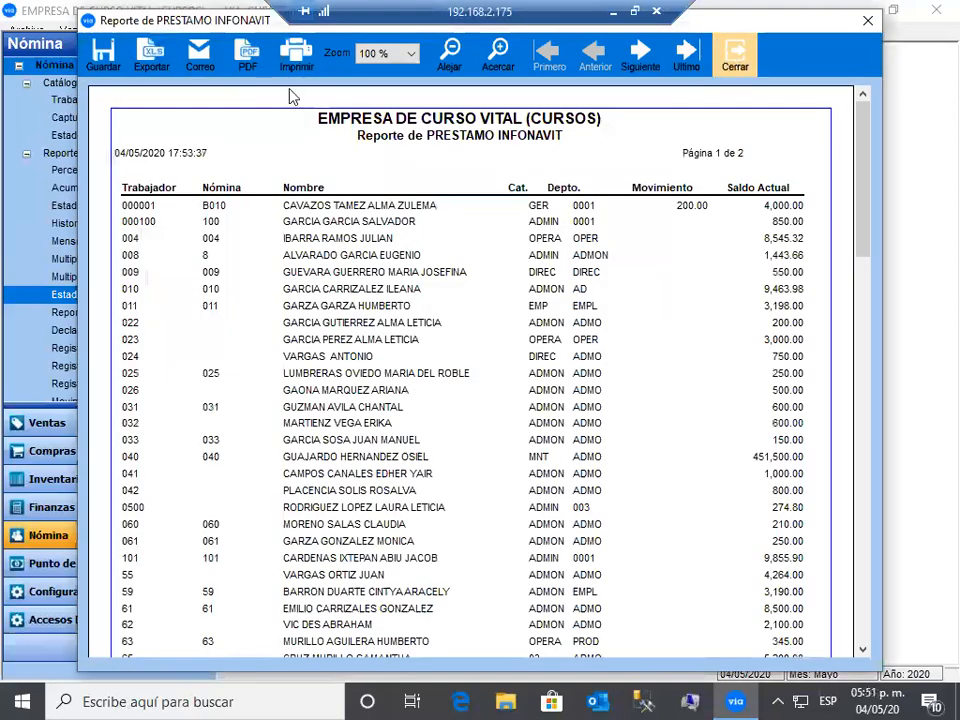
key(Escape)
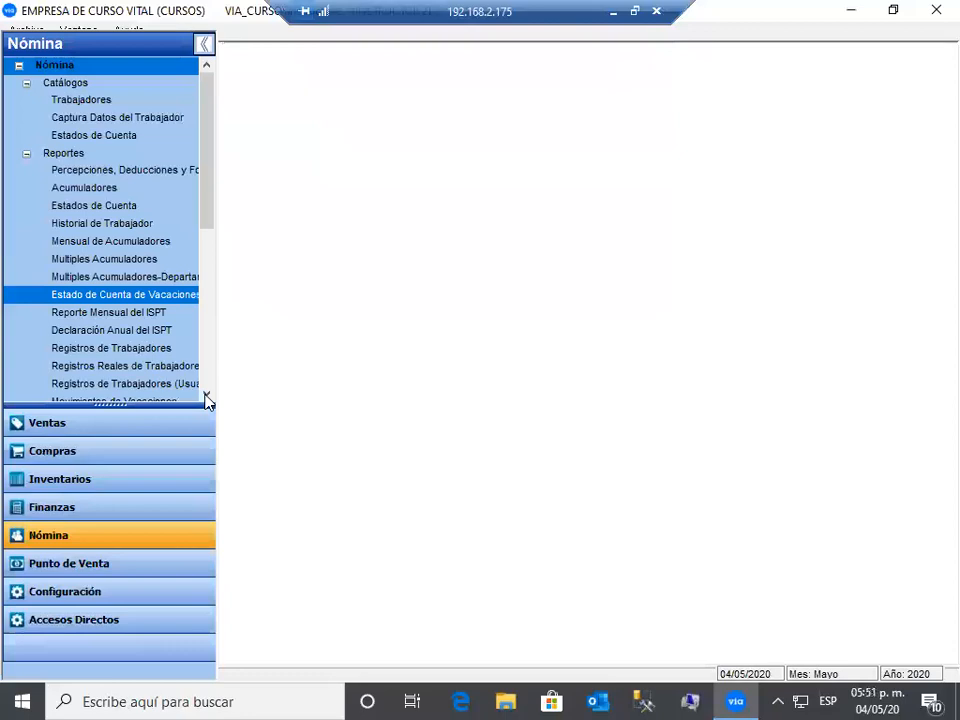
- Collapse the Reportes section of the Nómina tree
scroll(208, 400, down, 1)
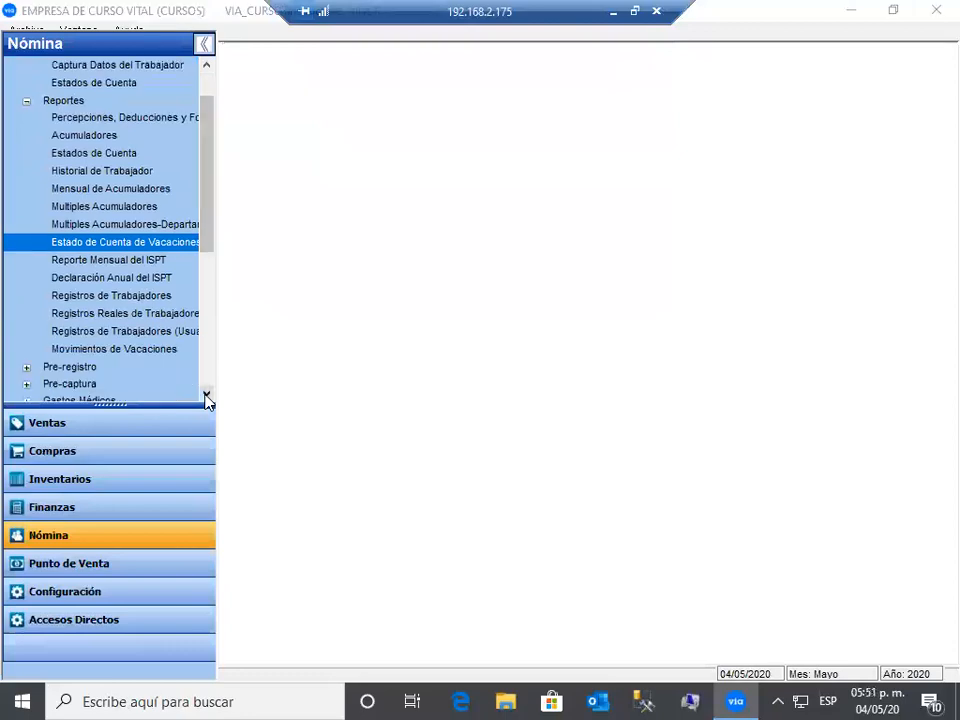
click(28, 103)
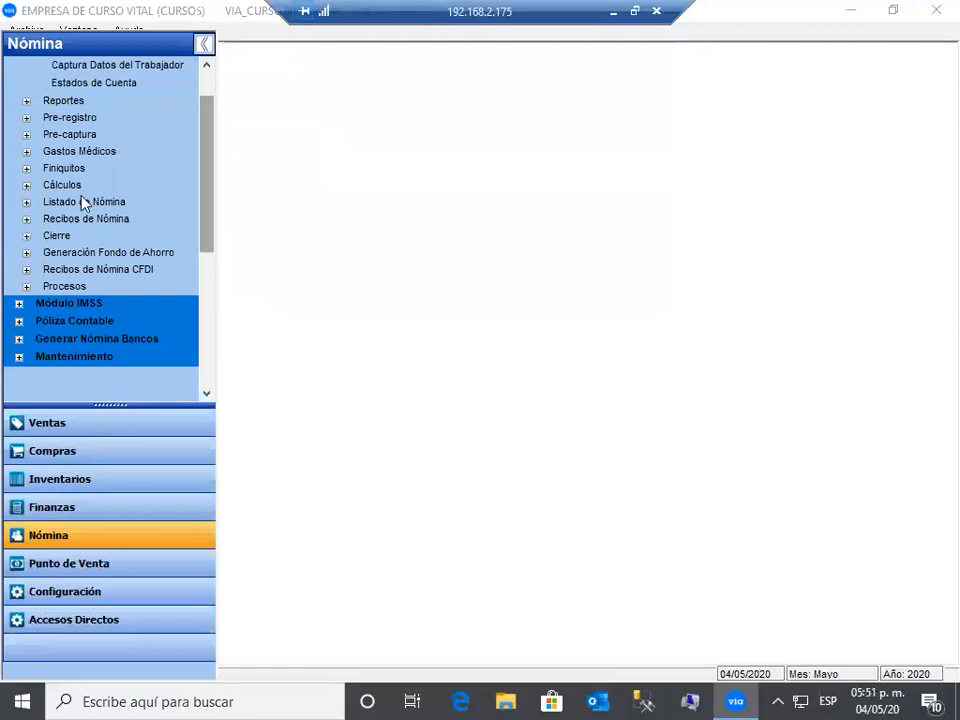
scroll(84, 203, up, 1)
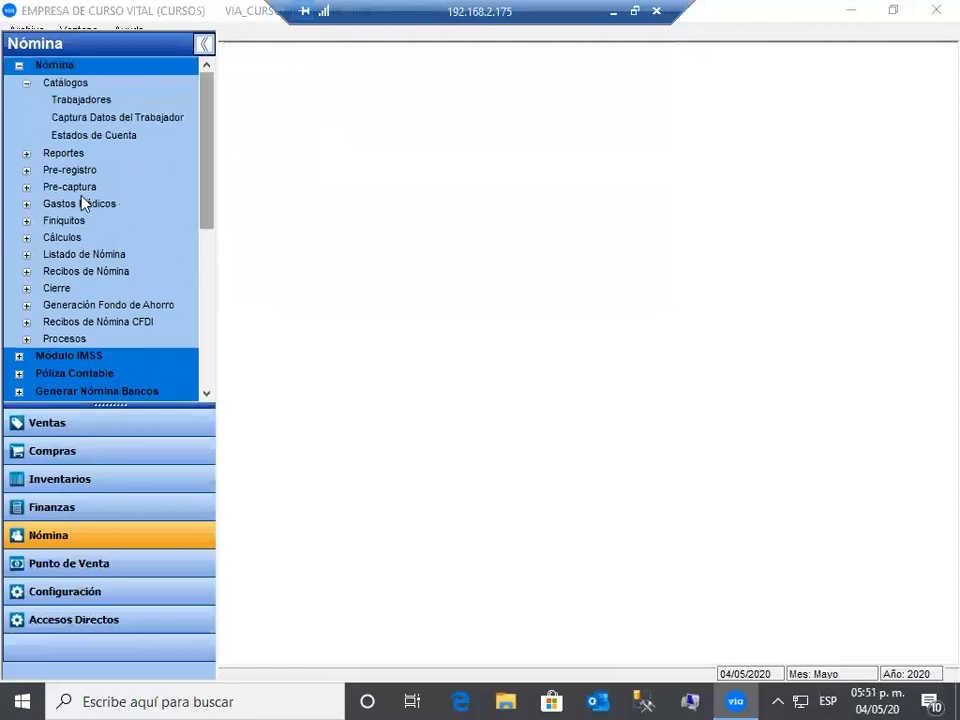
- Enter a new insurance policy 123 for branch MATR, valid 04/05/2020, statement 6 POLIZA DE SEGUROS
click(26, 204)
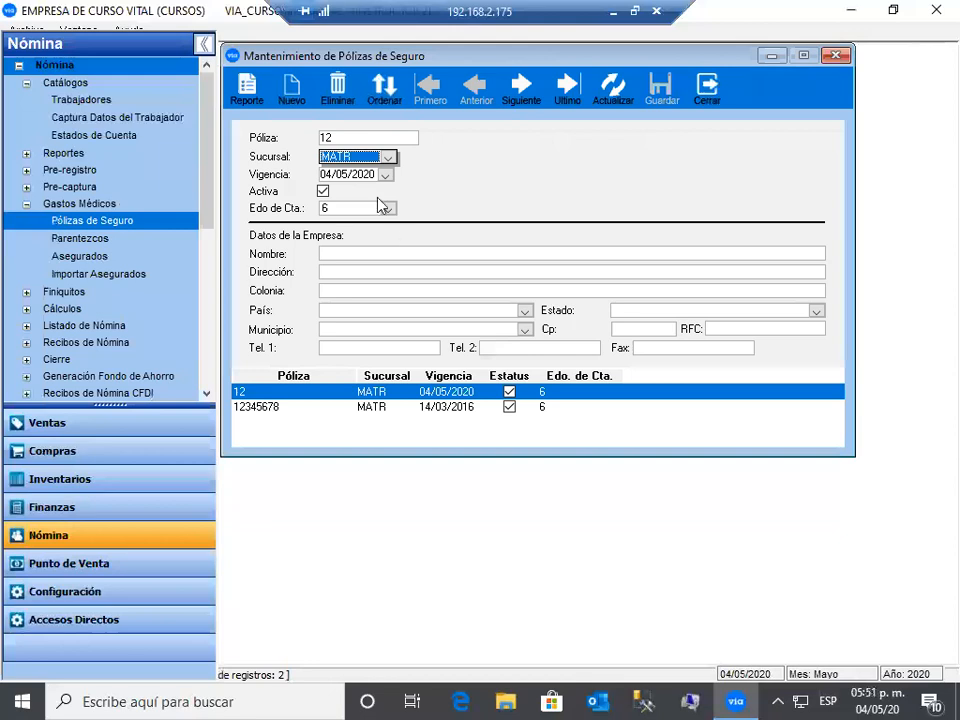
click(292, 92)
text(123)
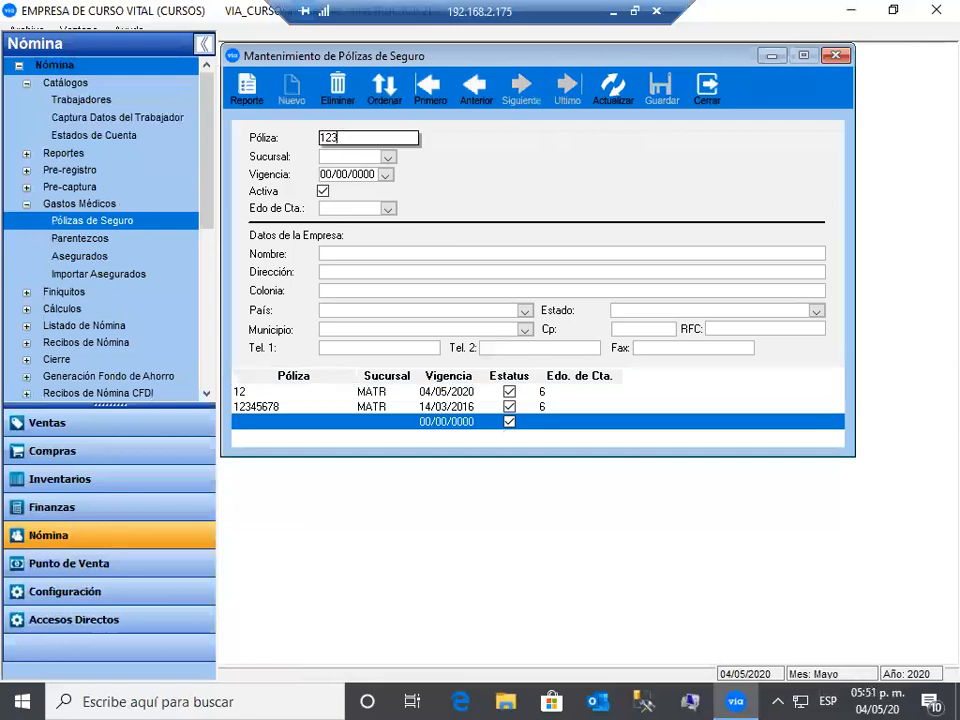
click(388, 160)
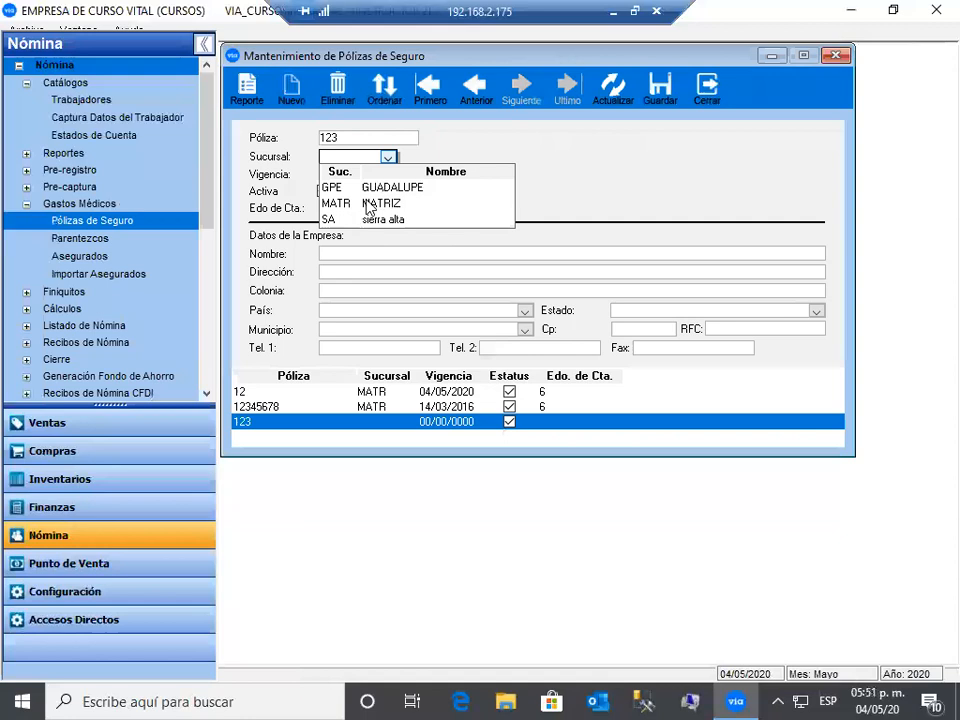
click(340, 203)
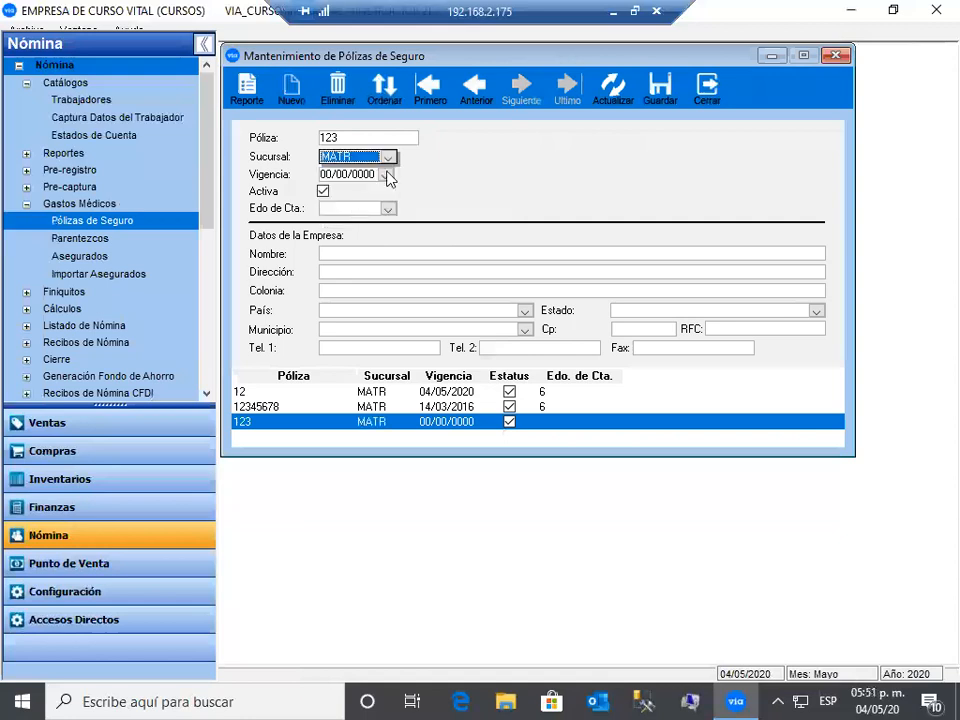
key(Tab)
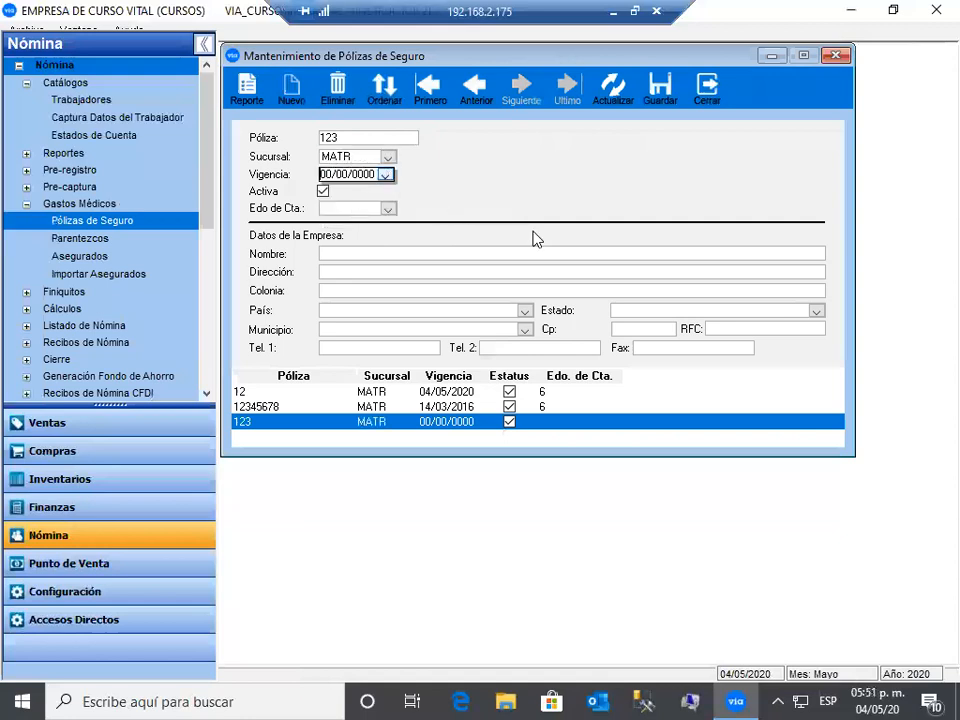
key(Tab)
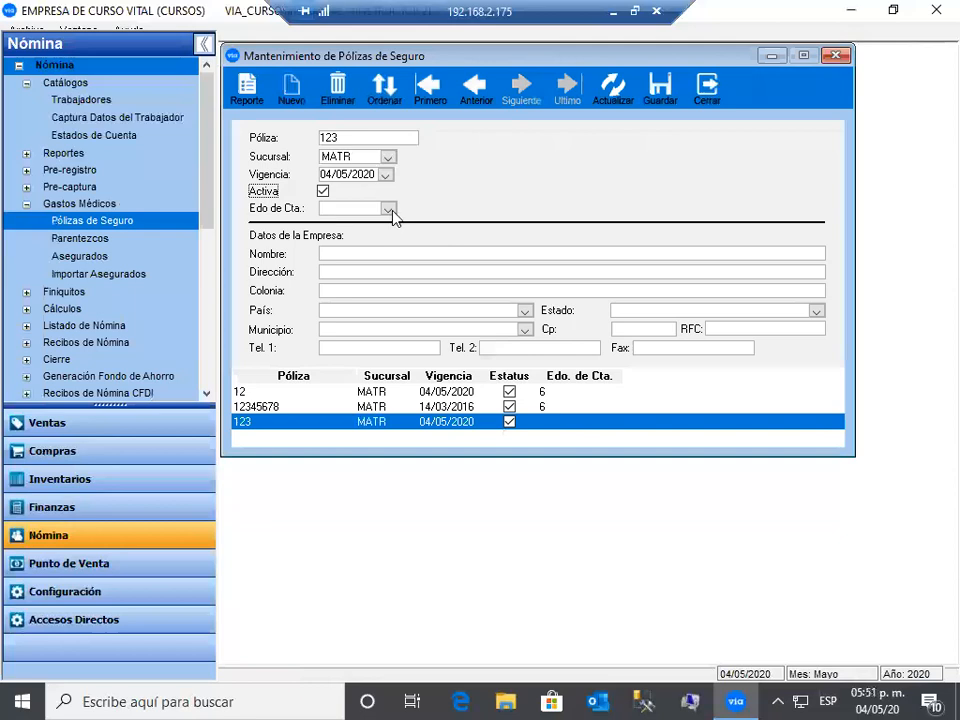
click(391, 210)
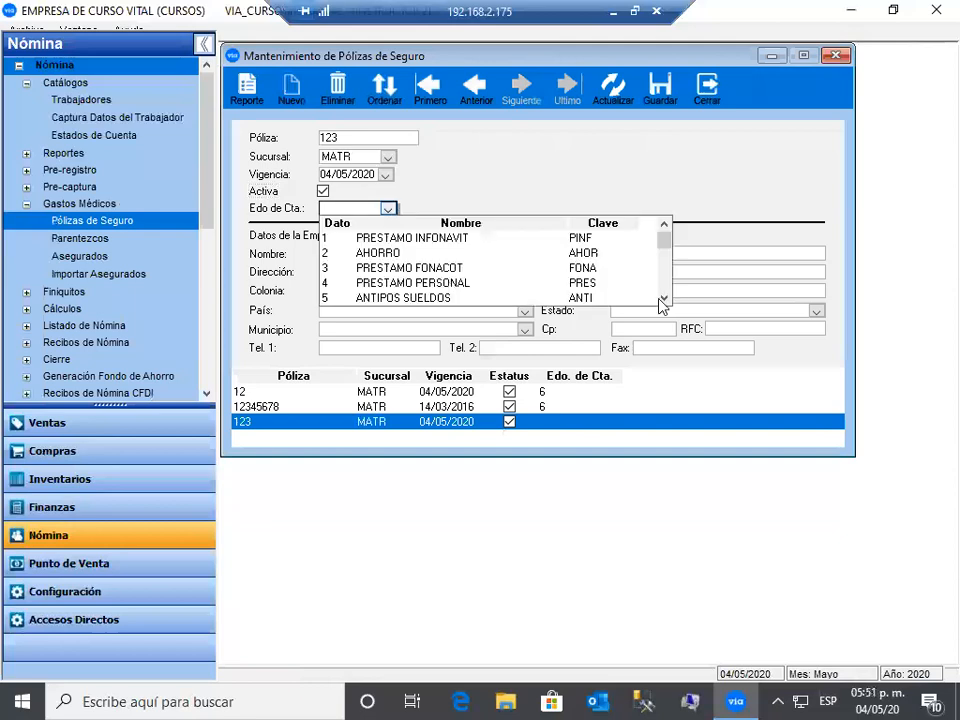
scroll(451, 291, down, 1)
click(451, 291)
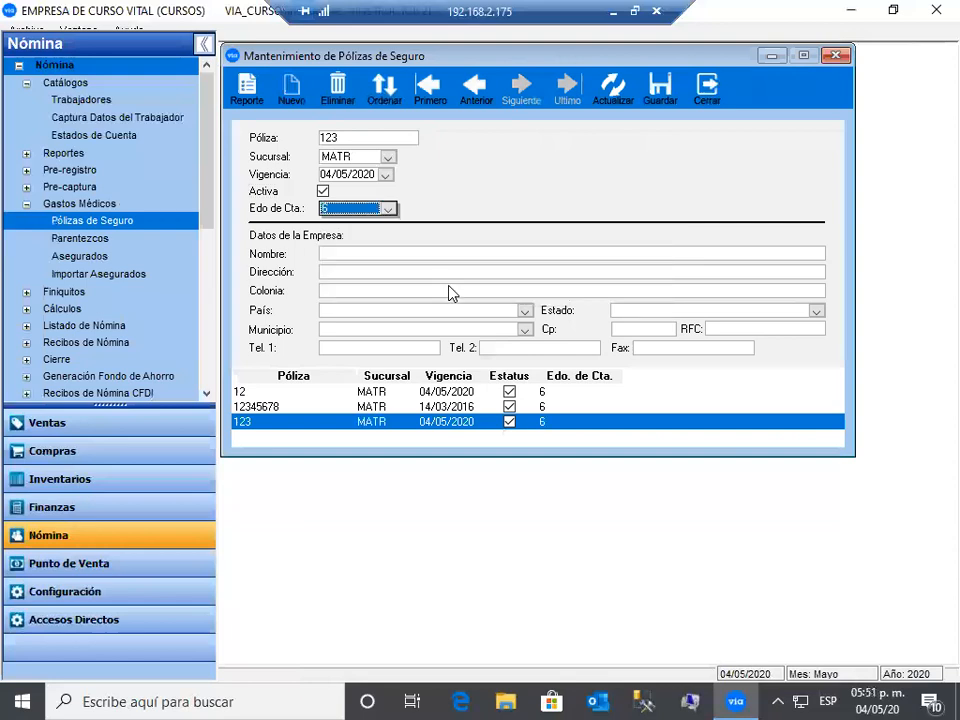
key(Tab)
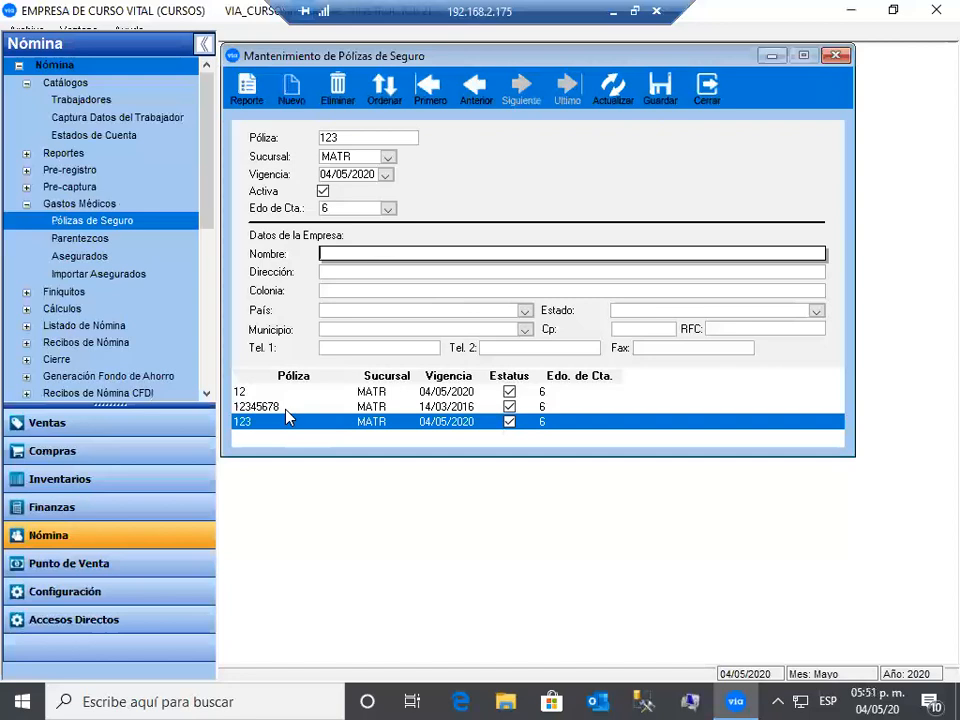
- View existing policy 12345678, close policies discarding changes, and open the Parentezcos catalogue
click(490, 407)
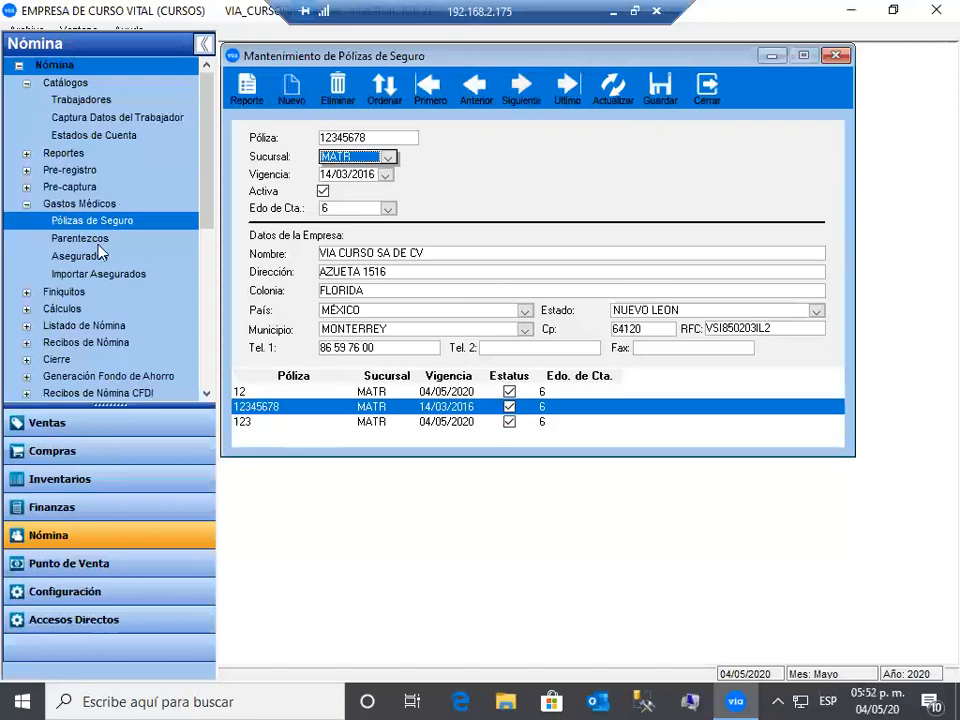
key(Escape)
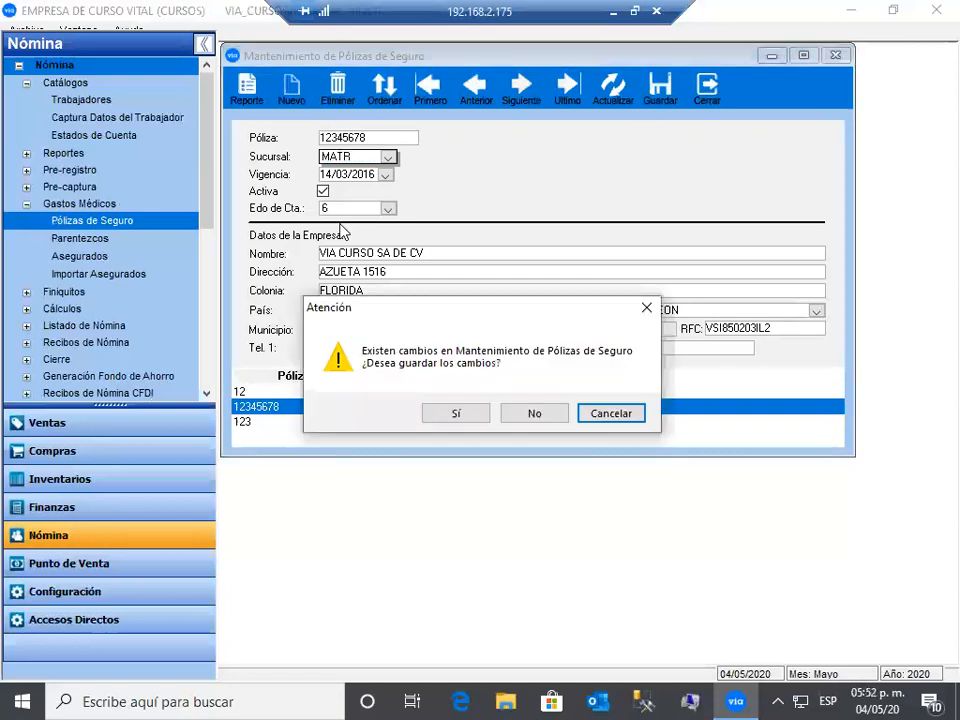
key(n)
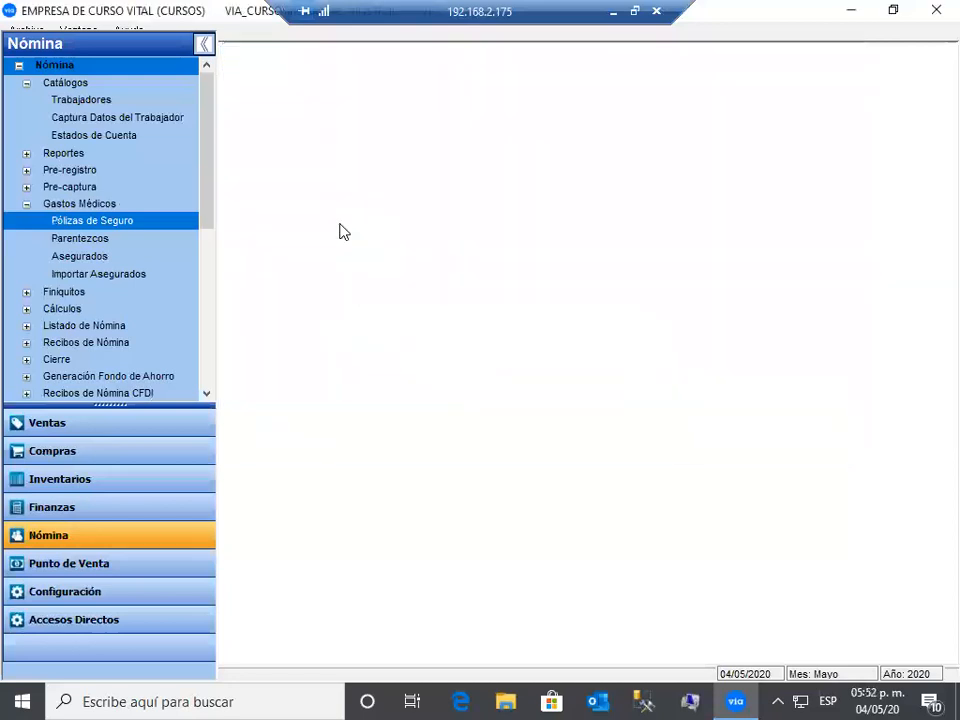
key(Down)
key(Return)
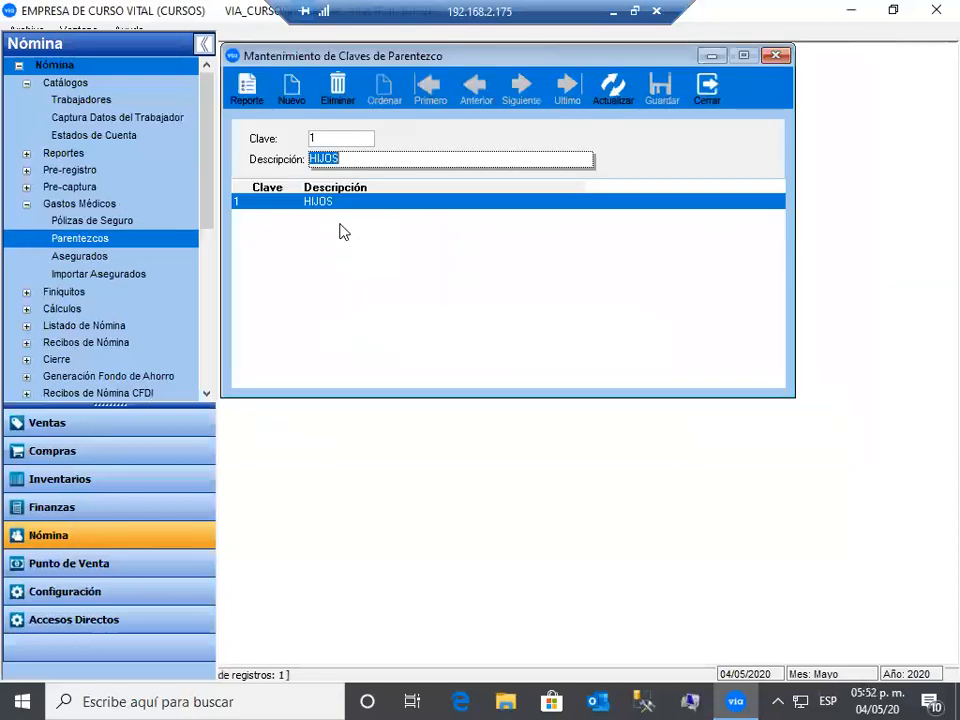
- Fill in an insured person with kinship 1 HIJOS, policy 12345678 and individual amount 0.00
click(291, 86)
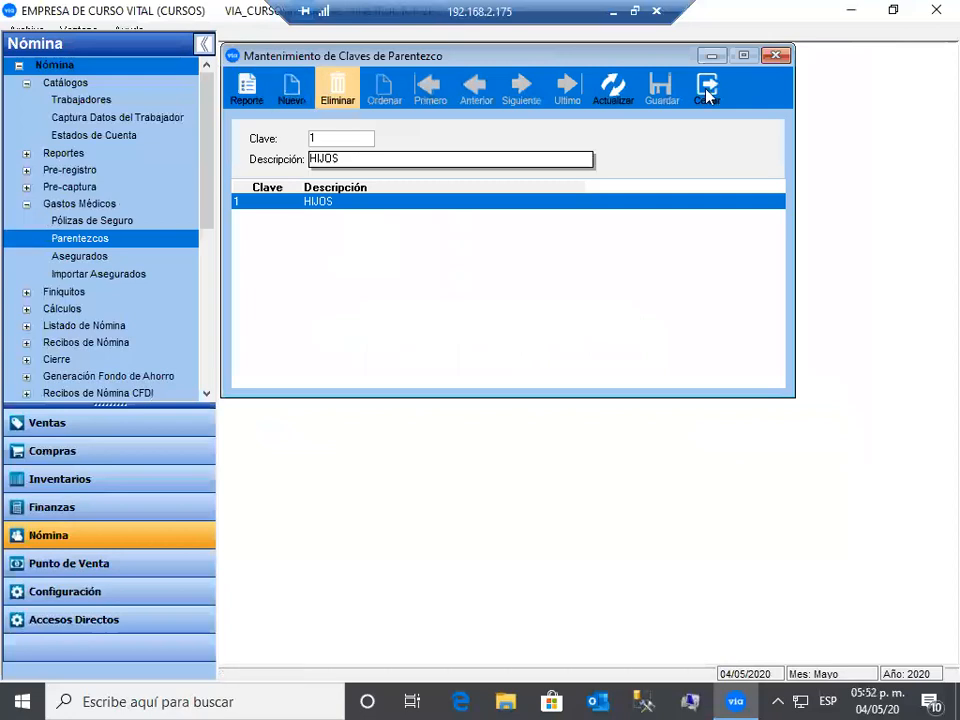
click(93, 258)
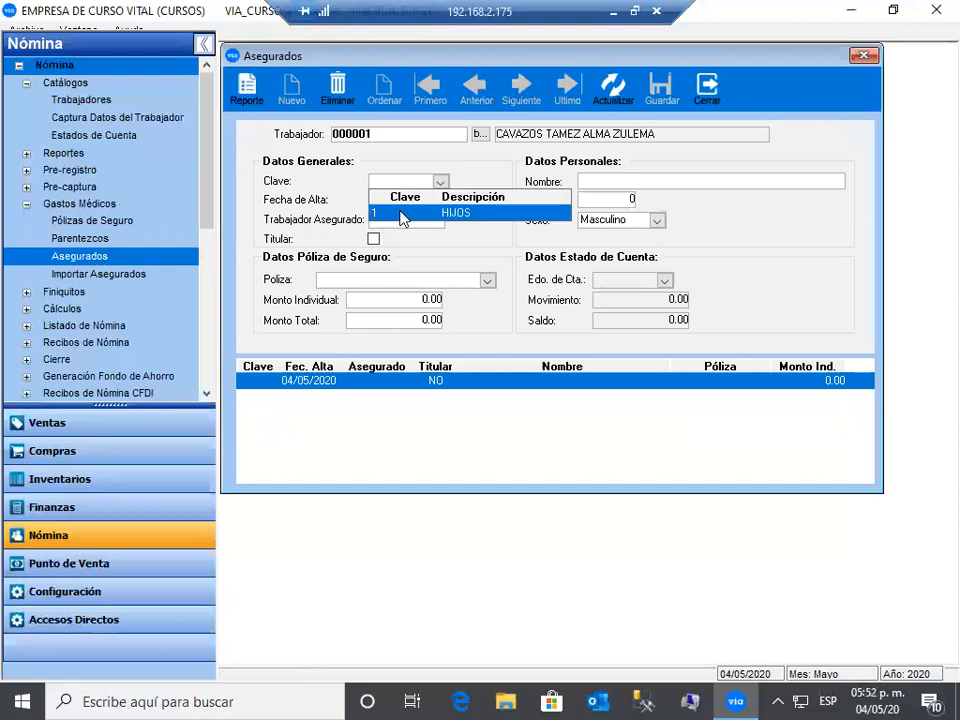
click(497, 211)
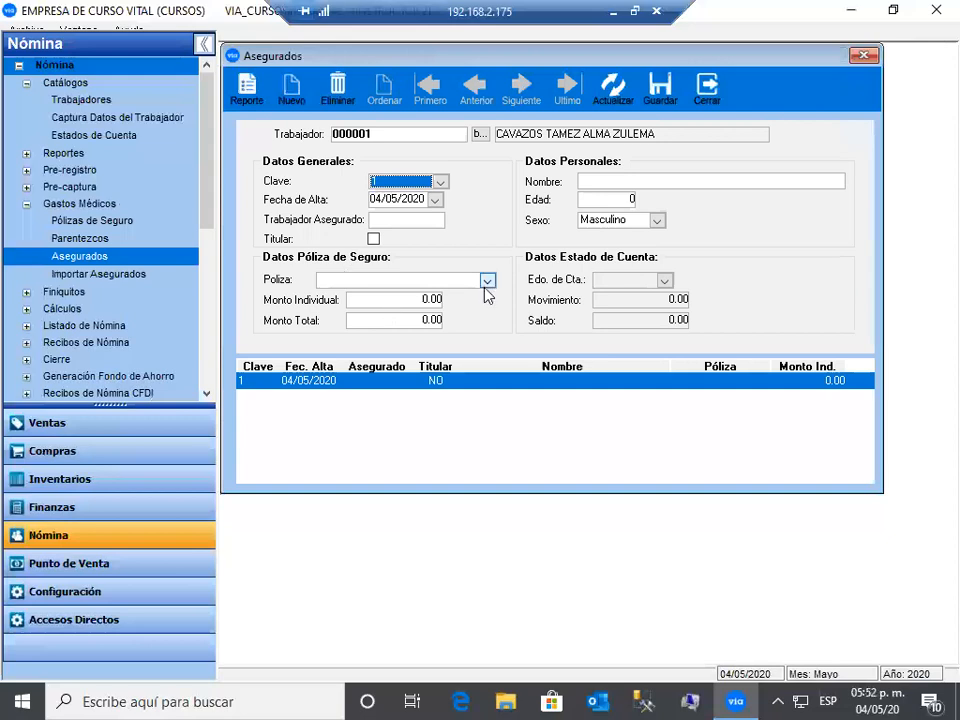
click(359, 328)
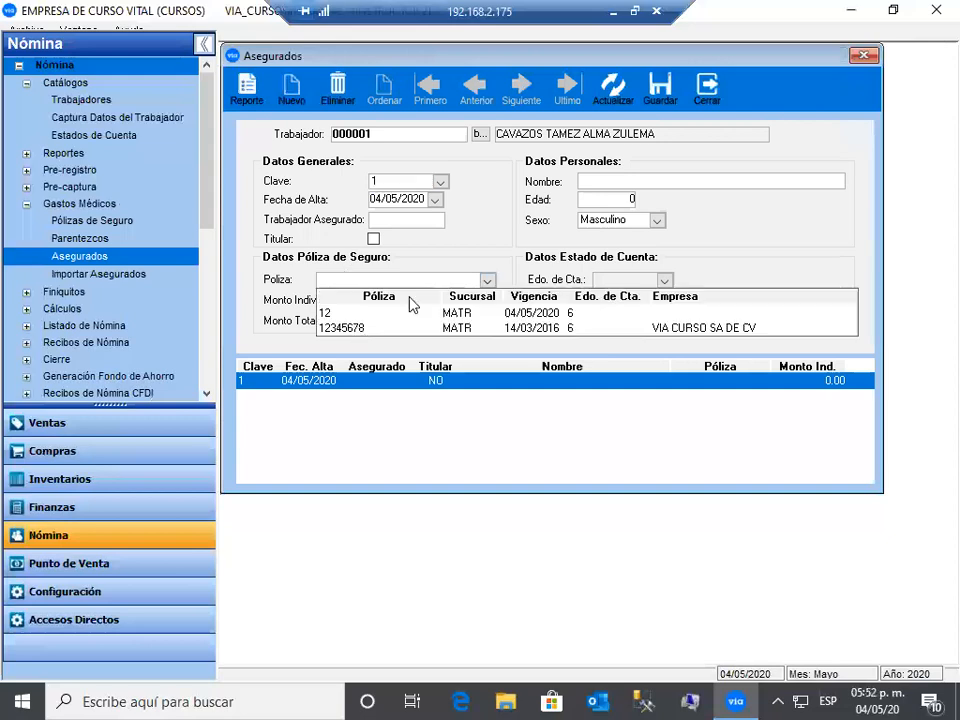
key(Tab)
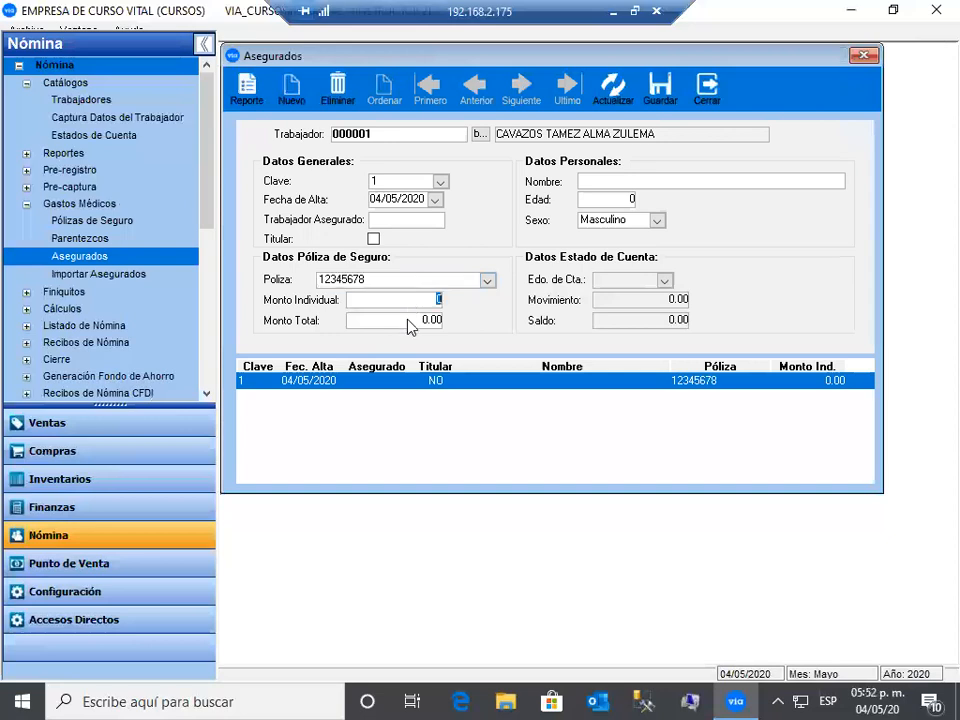
key(Tab)
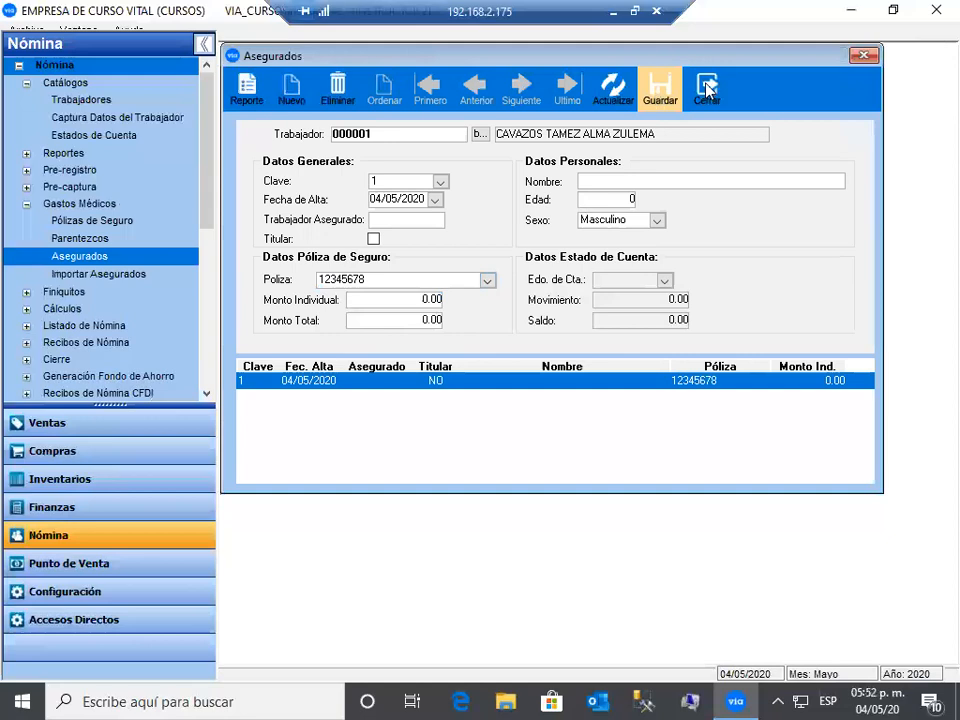
- Save the insured record, close the Asegurados form, and collapse Gastos Médicos
click(659, 90)
click(707, 88)
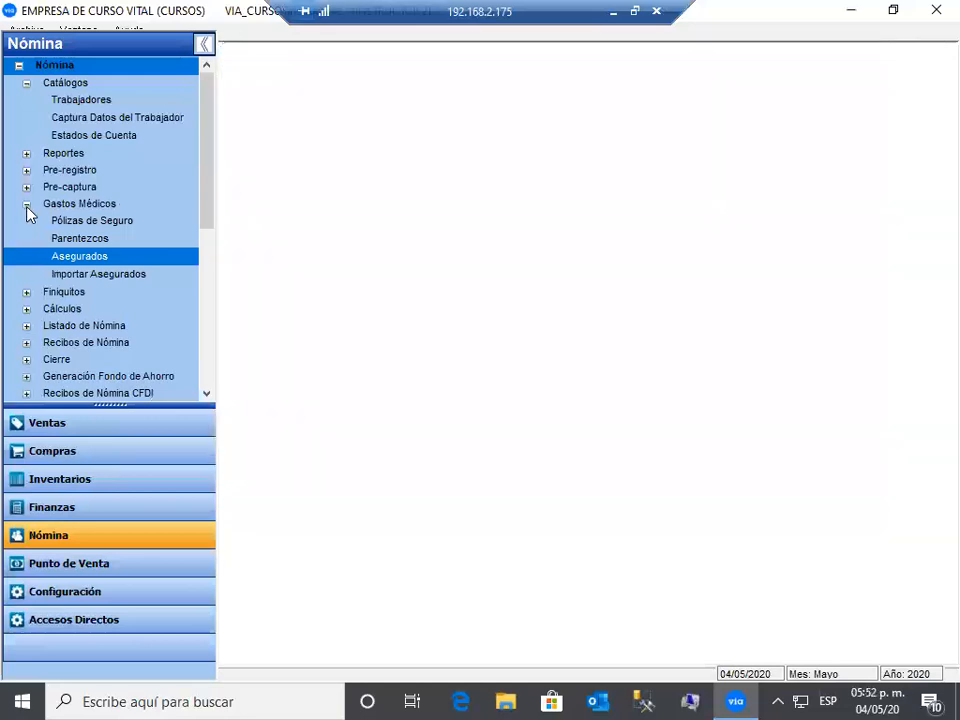
click(27, 207)
- Open Cálculo de Finiquitos from Finiquitos and pick the worker from the search list
click(26, 222)
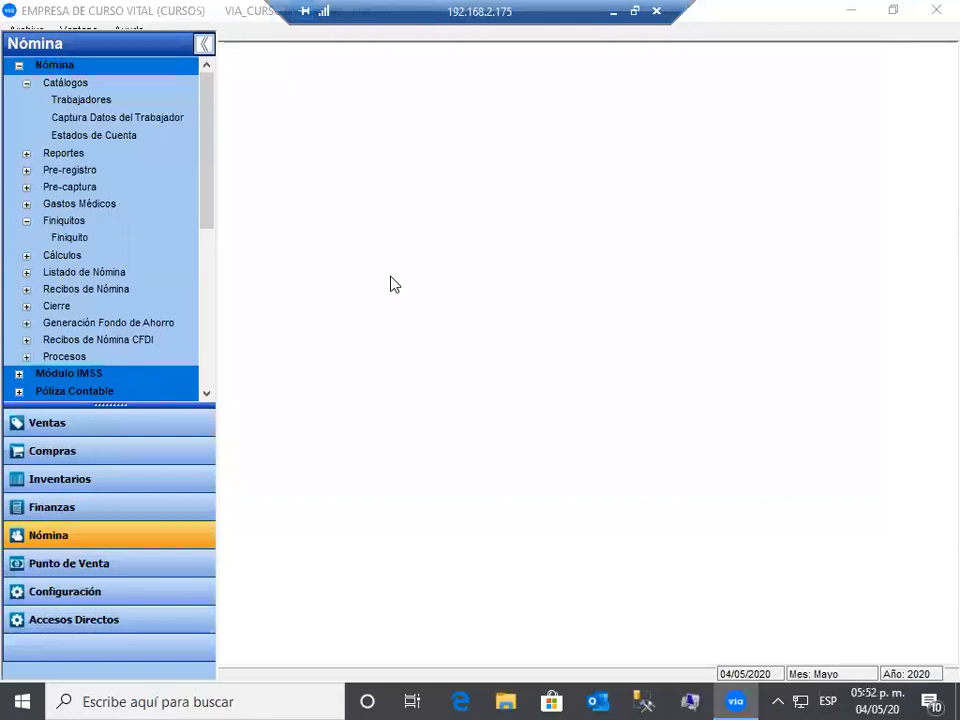
key(Return)
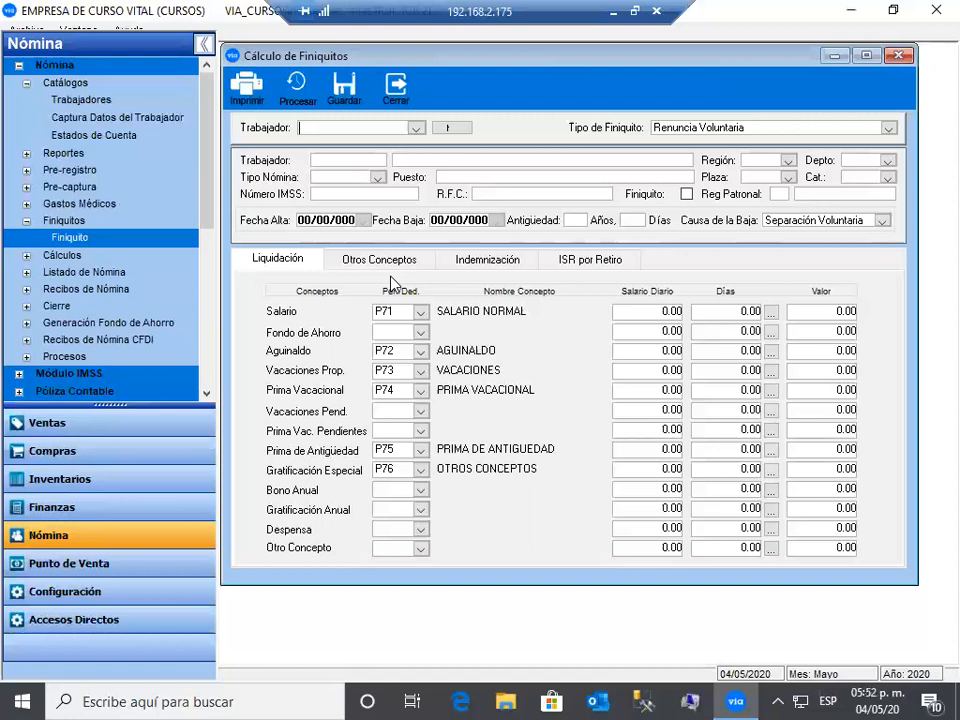
click(447, 130)
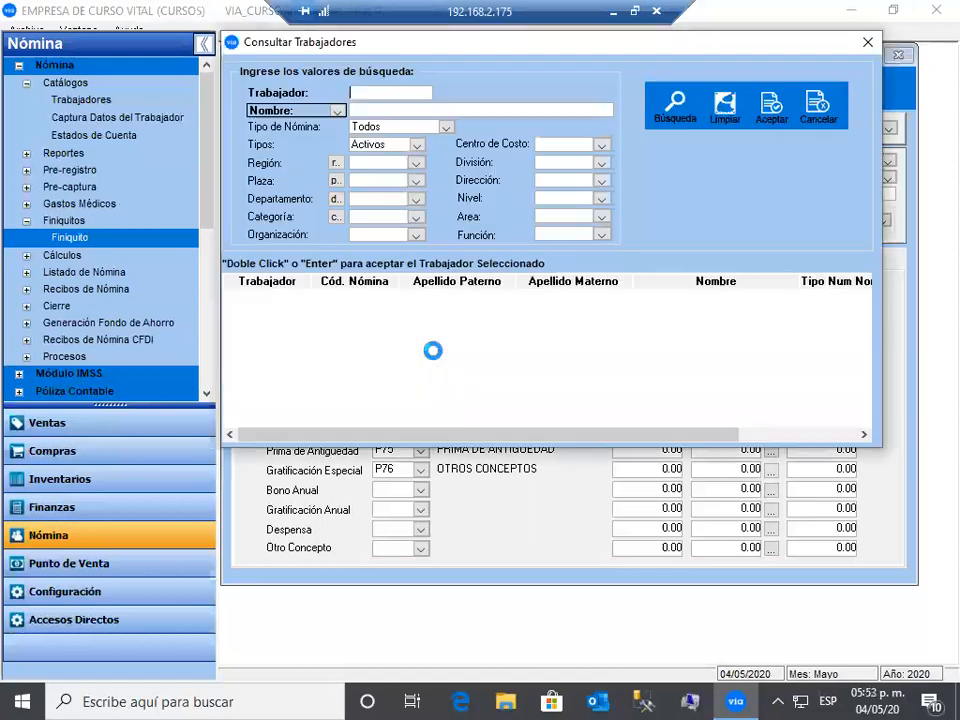
double_click(435, 352)
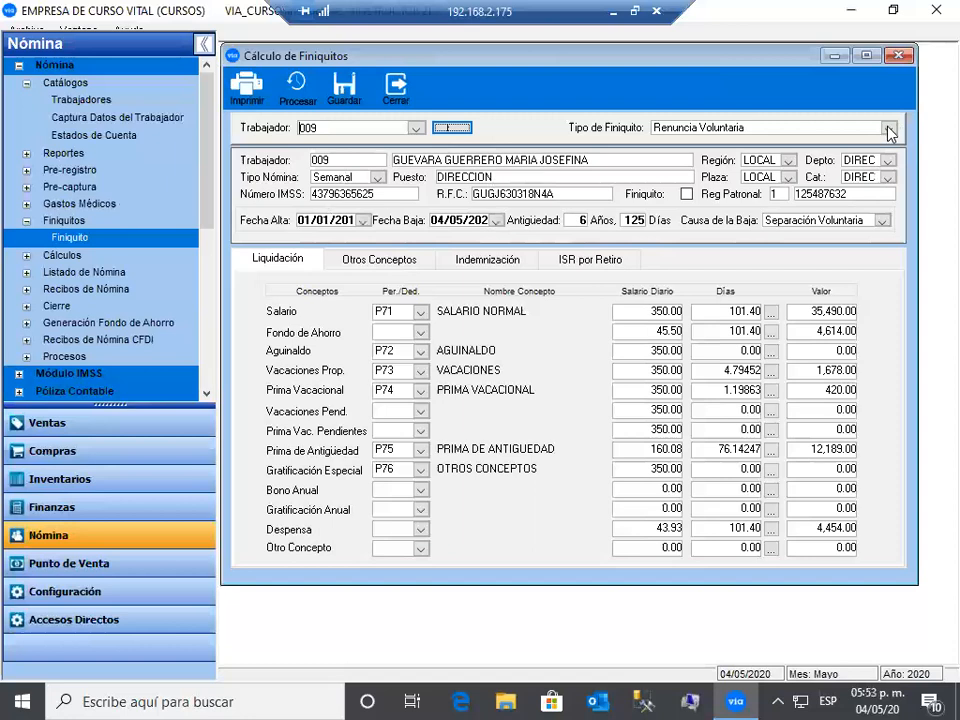
- Keep Separación Voluntaria as the cause and check Salario days 101.40 and Fondo de Ahorro
key(Tab)
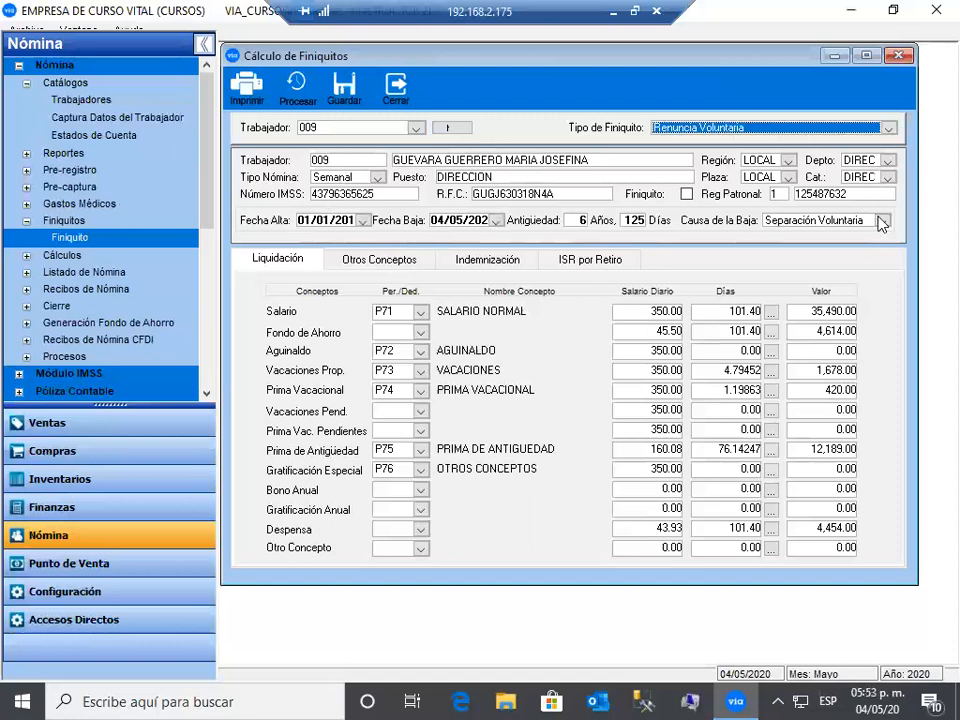
click(860, 229)
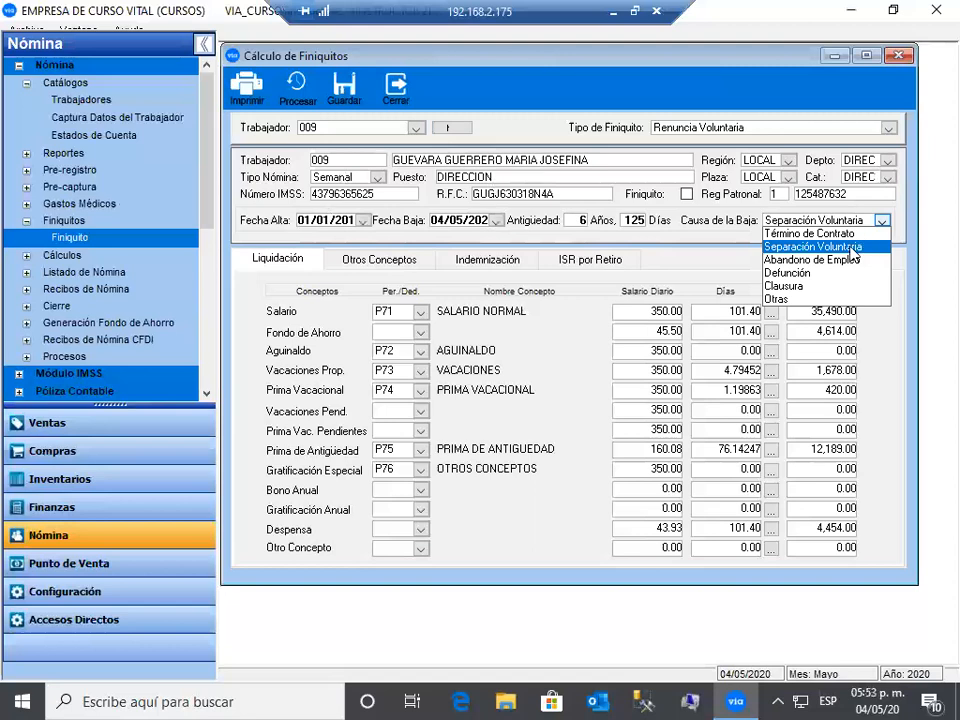
click(422, 317)
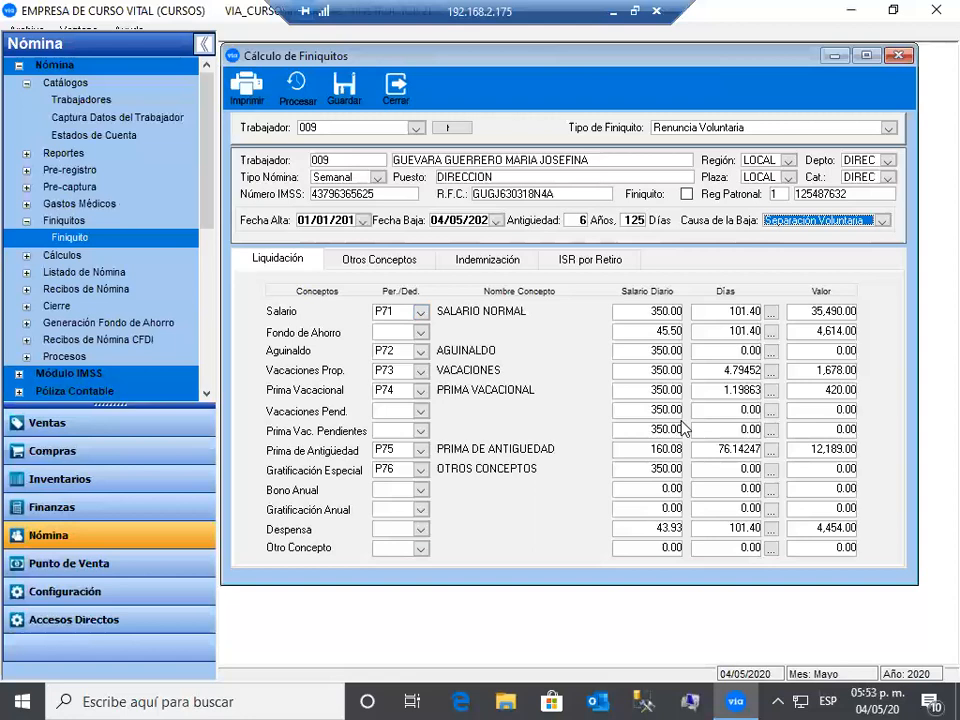
click(724, 313)
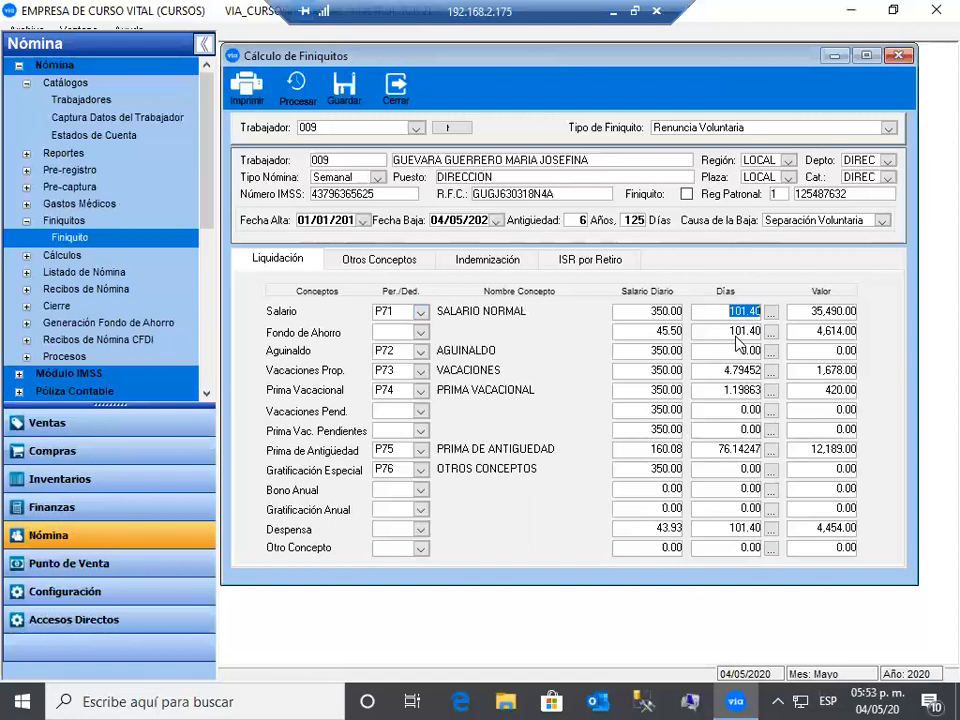
click(736, 337)
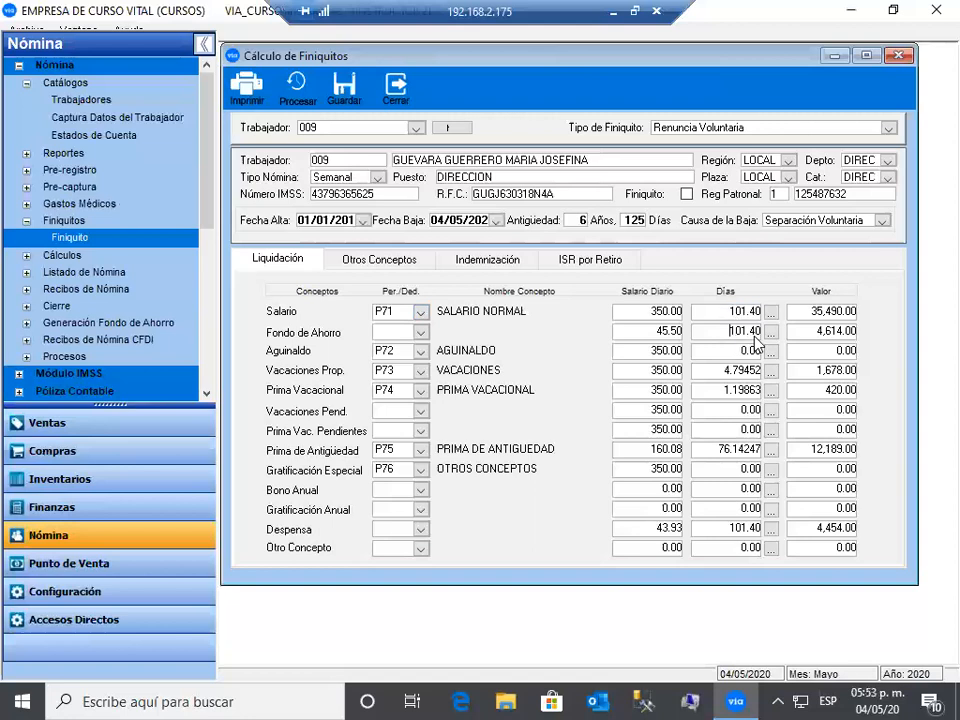
- Review the Otros Conceptos, Indemnización and ISR por Retiro tabs of the settlement
click(405, 264)
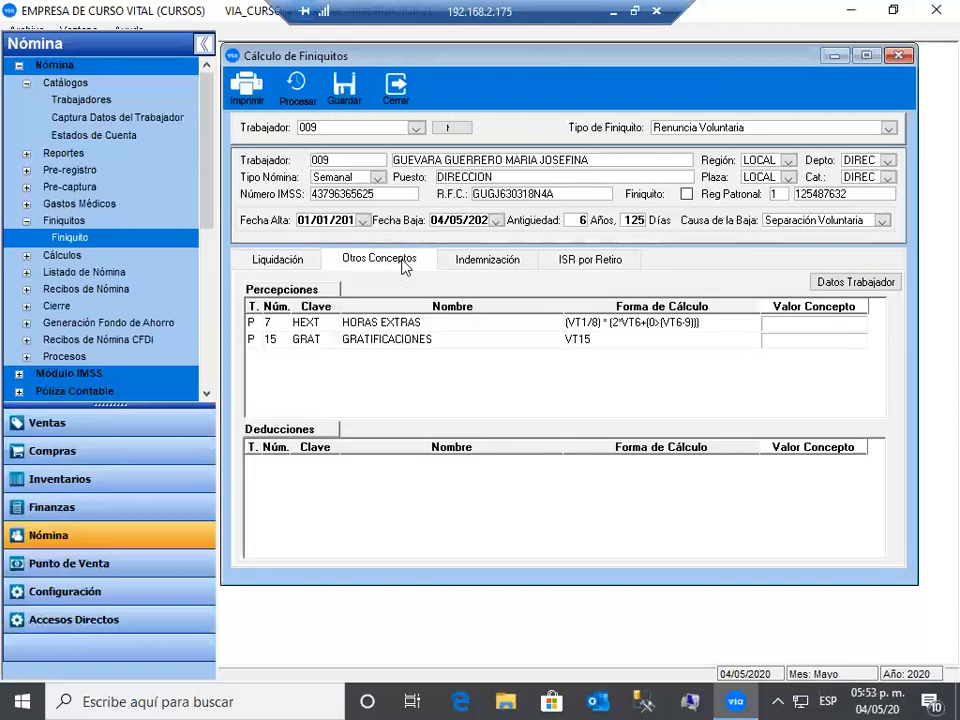
click(480, 261)
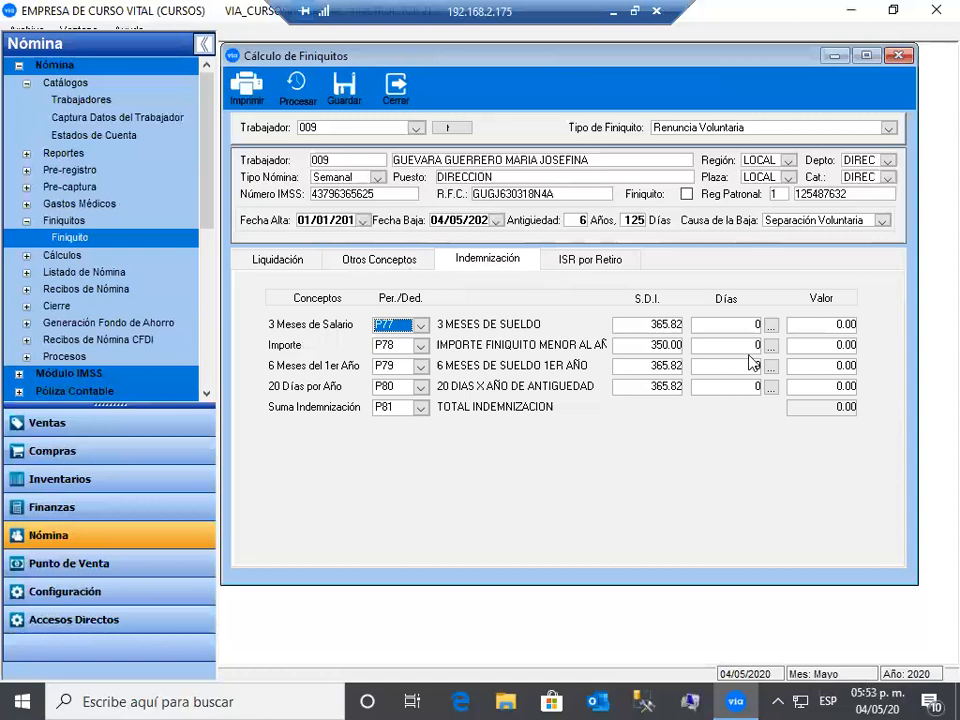
click(587, 268)
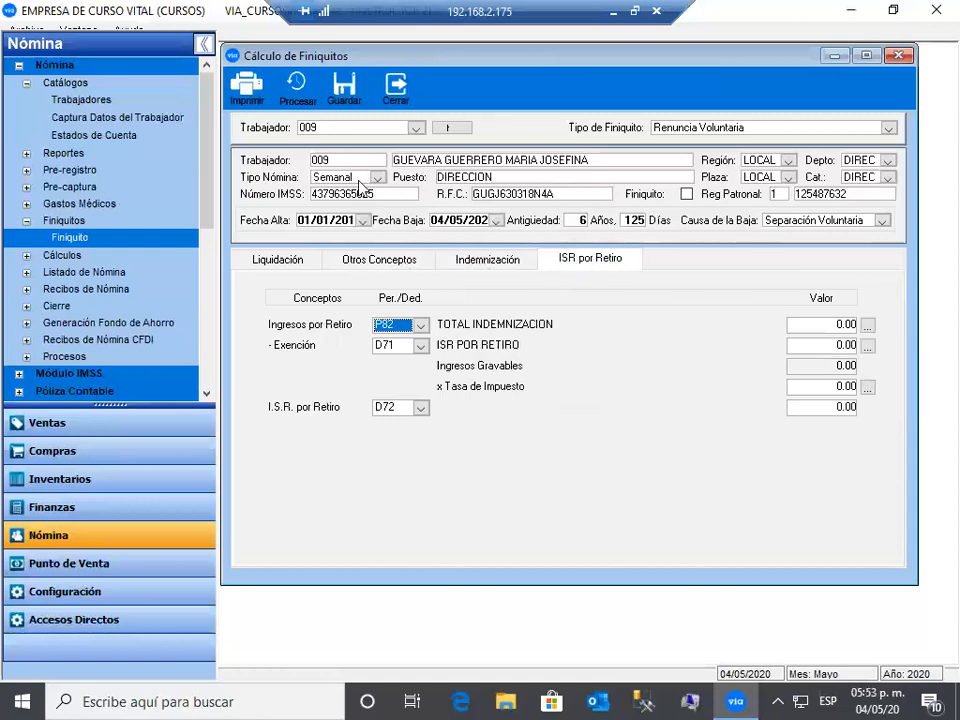
- Process the settlement, preview its report with net pay 26,579.00, and close it
click(297, 95)
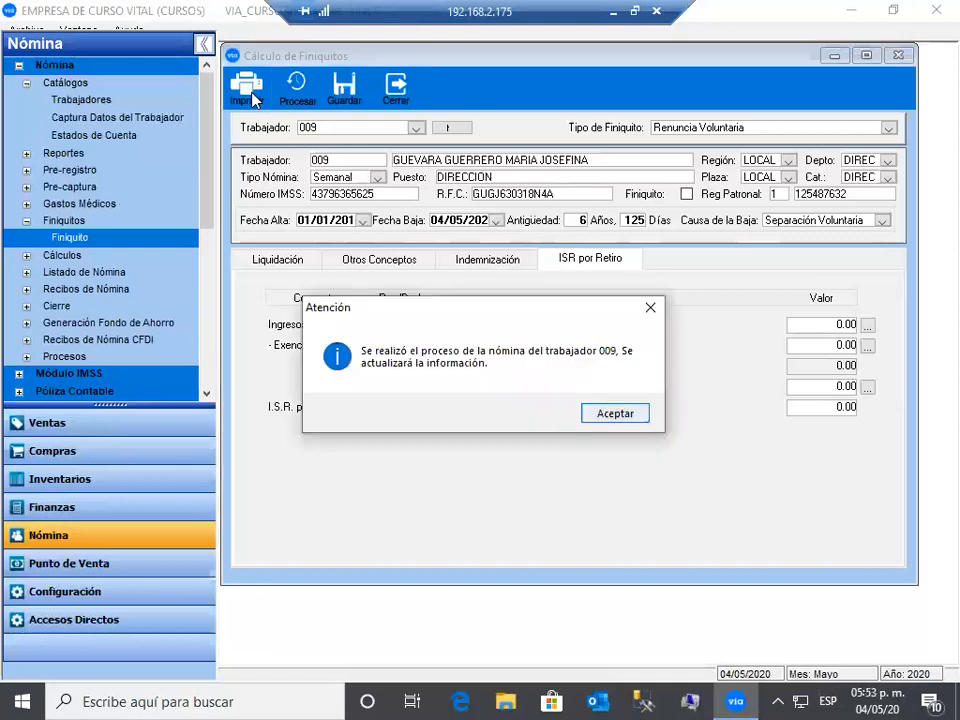
key(Return)
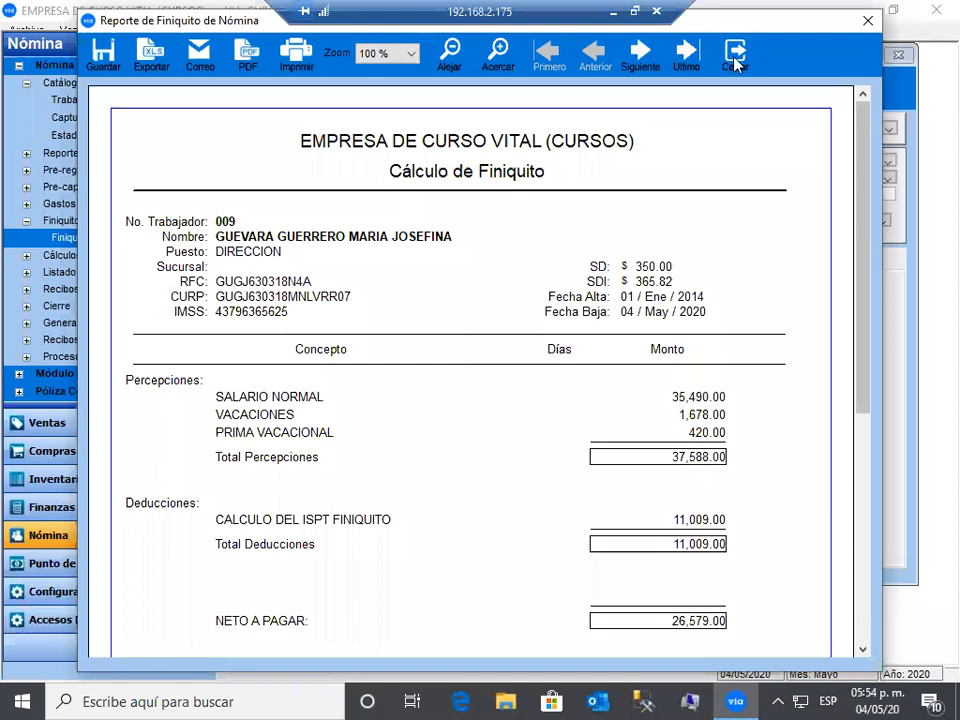
click(735, 60)
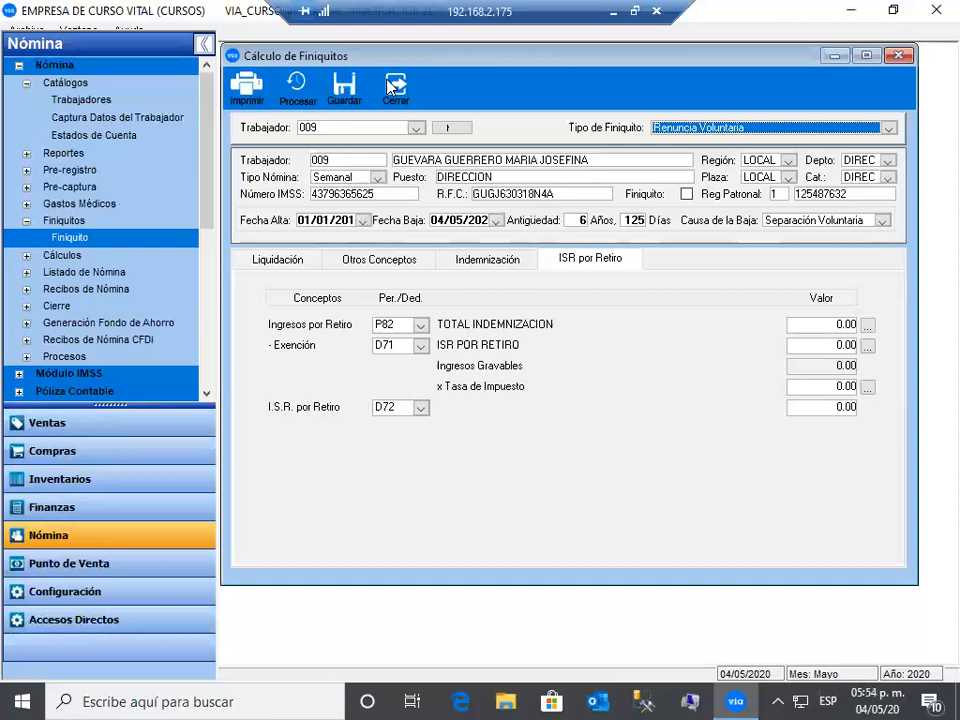
- Close Cálculo de Finiquitos and browse the Cálculos section (Nómina del Período, Nómina Especial)
click(390, 86)
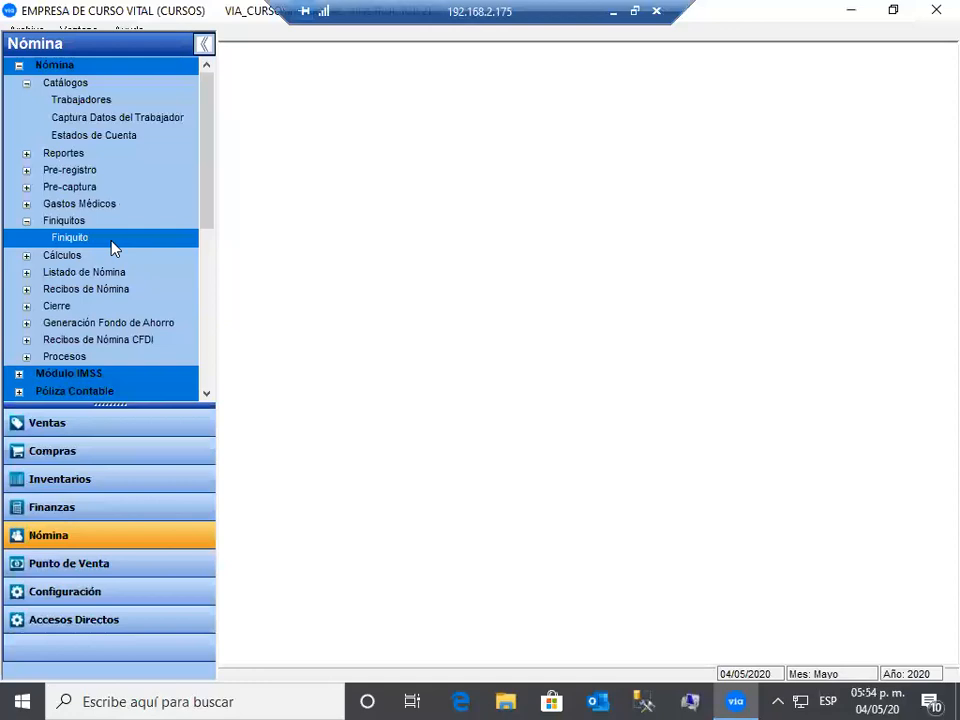
click(27, 258)
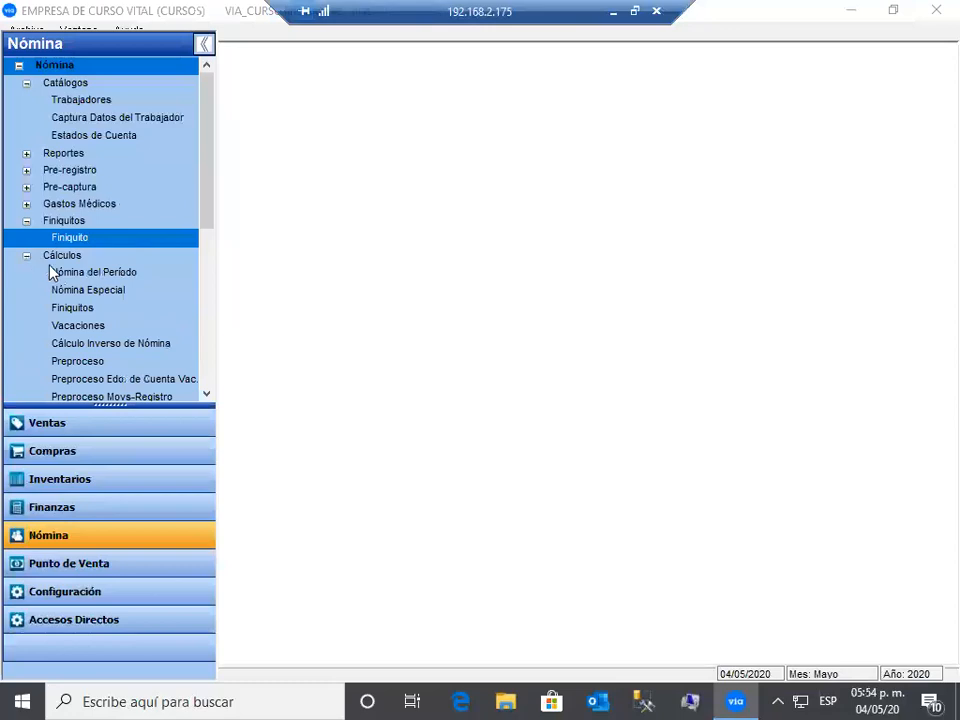
click(120, 274)
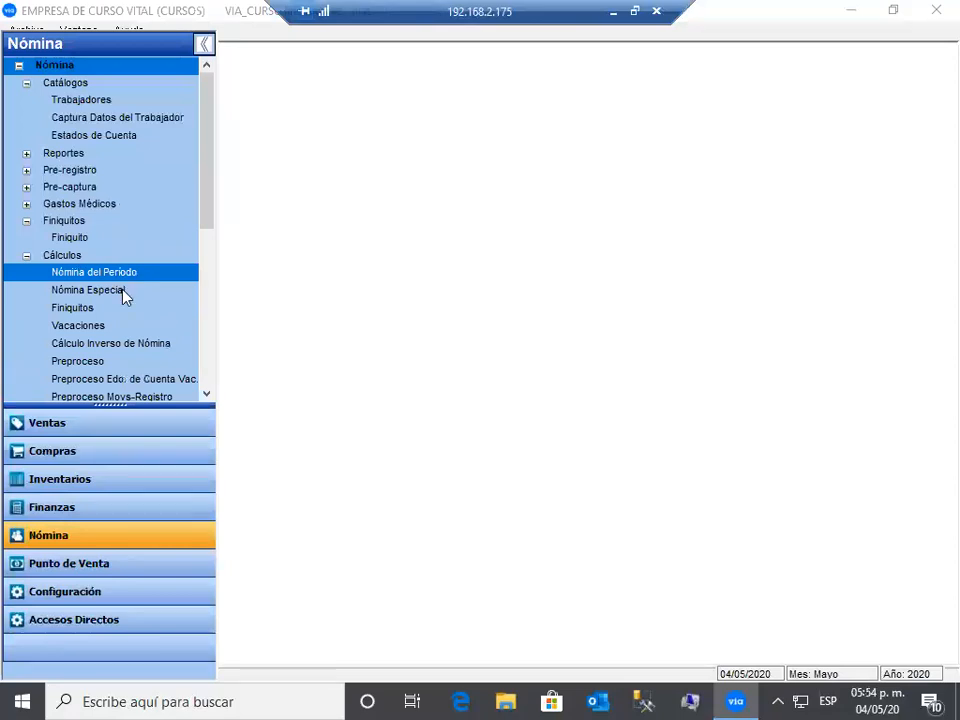
click(122, 290)
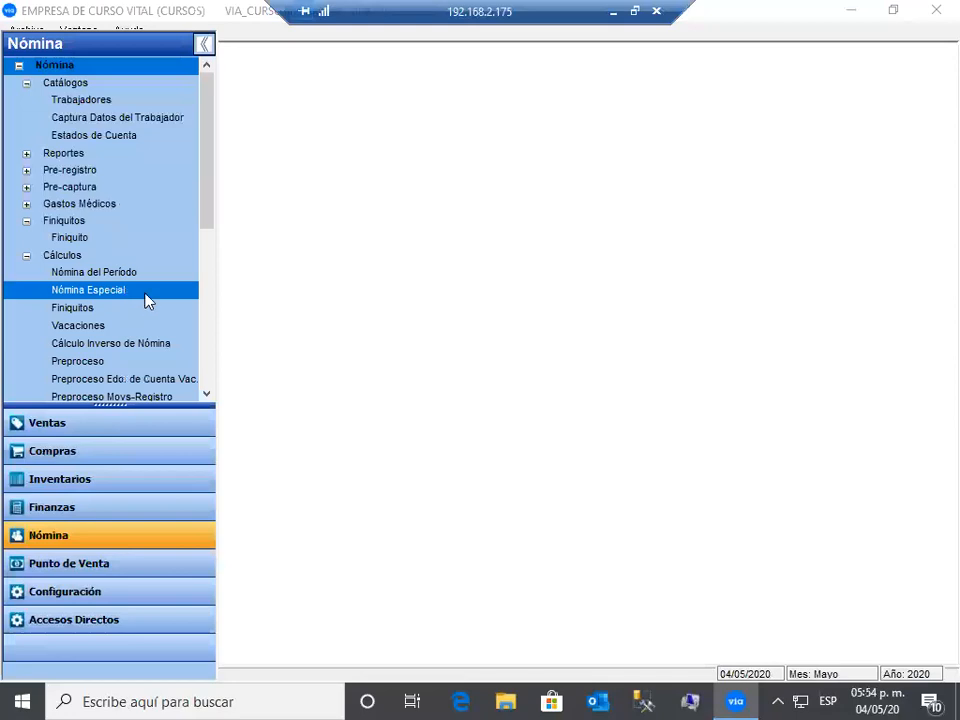
click(26, 257)
- Browse Listado de Nómina and Recibos de Nómina, then expand Cierre showing Mensual, Bimestral and Anual
click(25, 272)
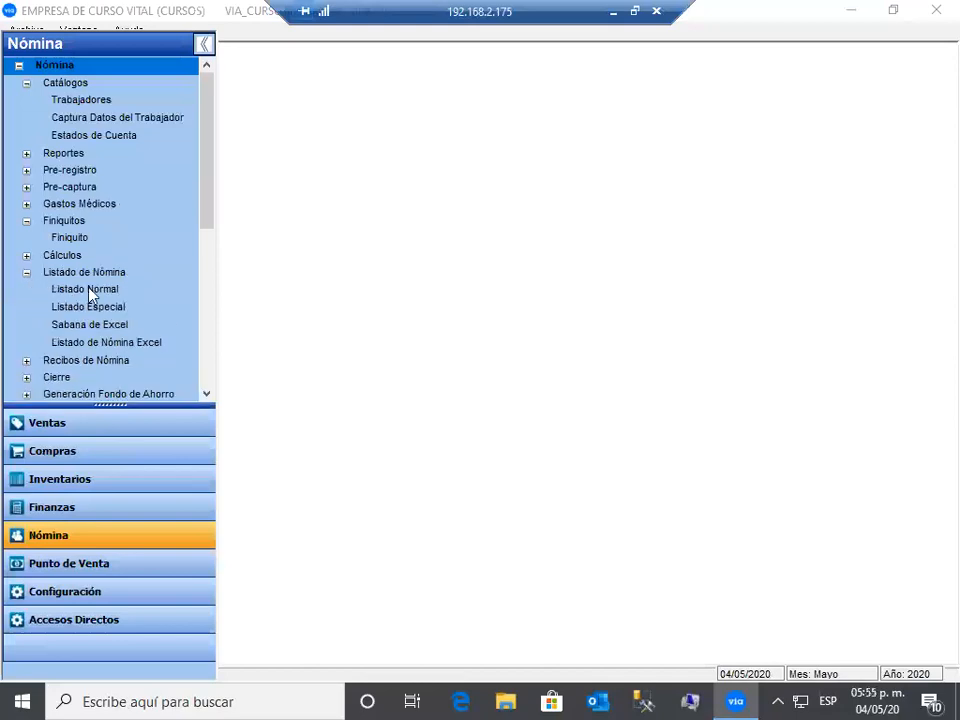
click(27, 285)
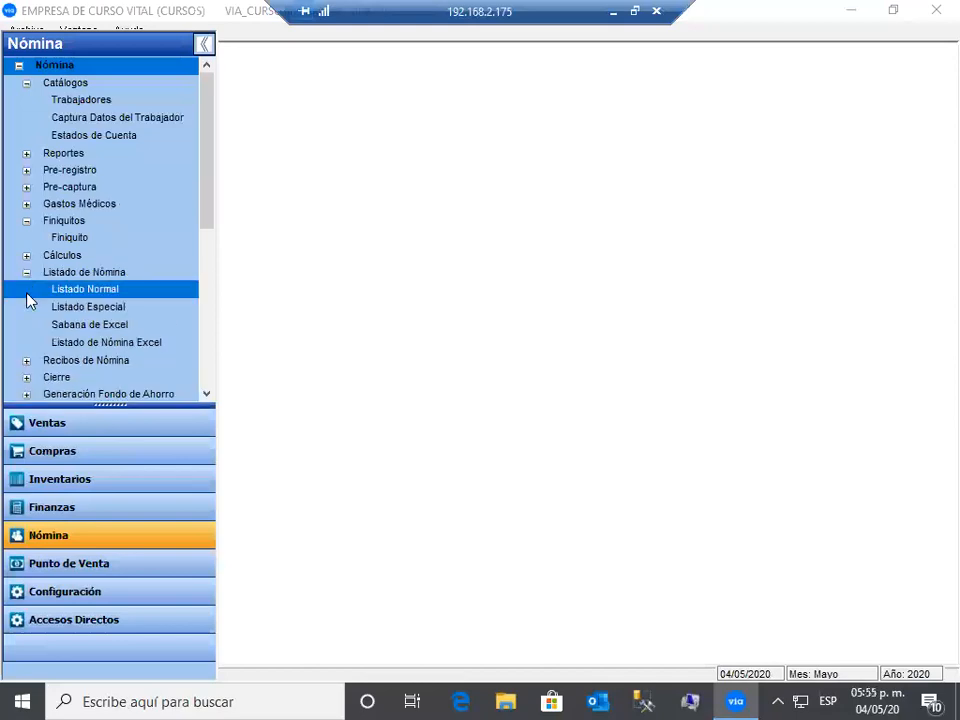
click(26, 272)
click(26, 289)
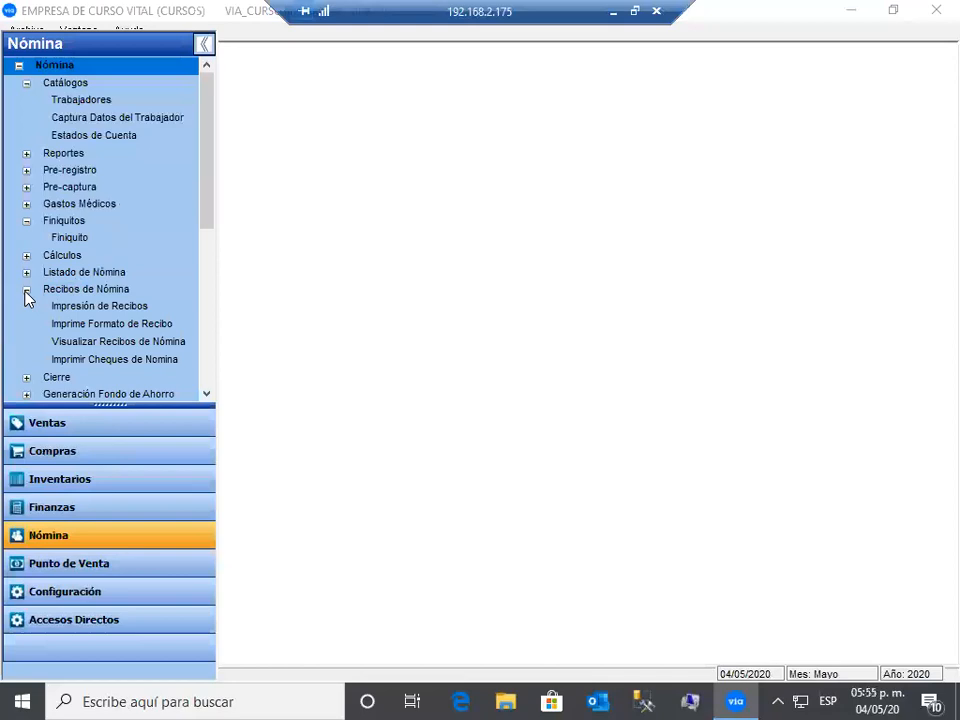
click(26, 290)
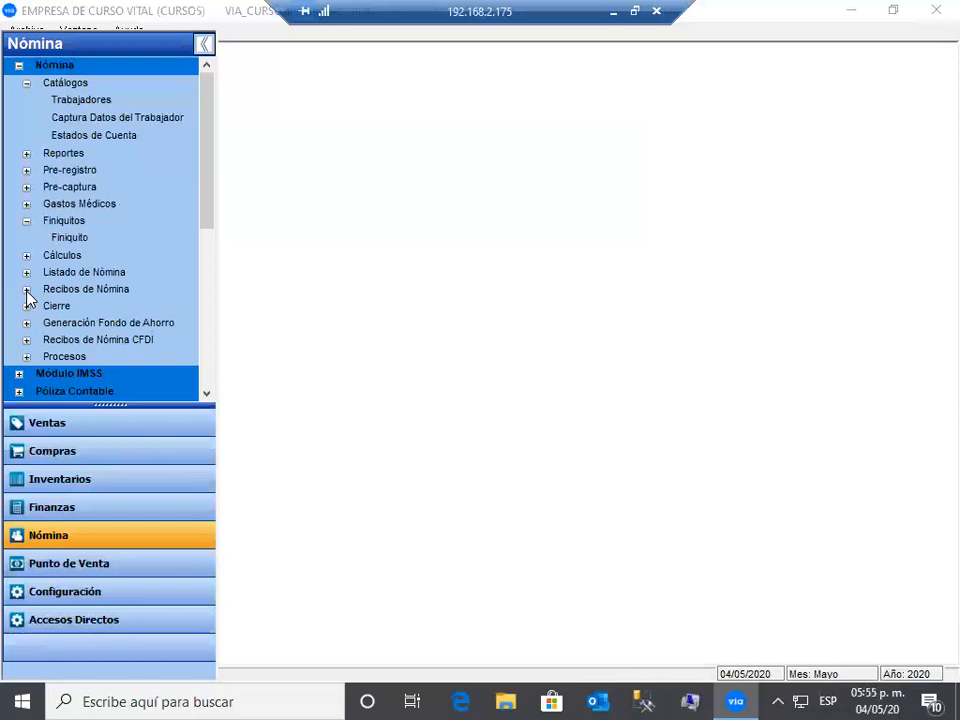
click(27, 289)
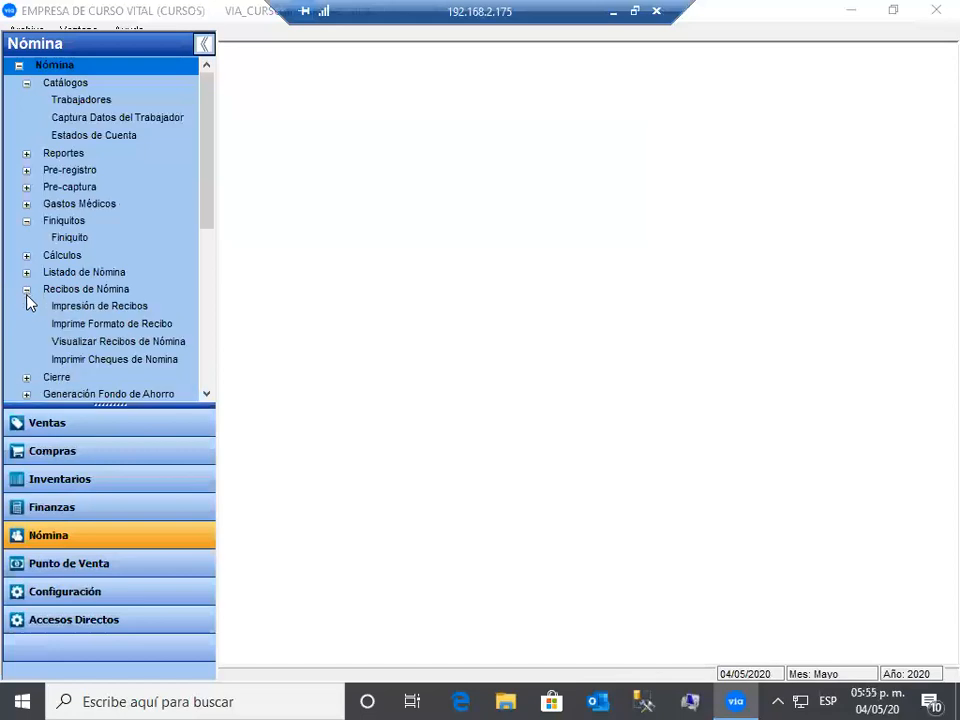
click(27, 289)
click(27, 307)
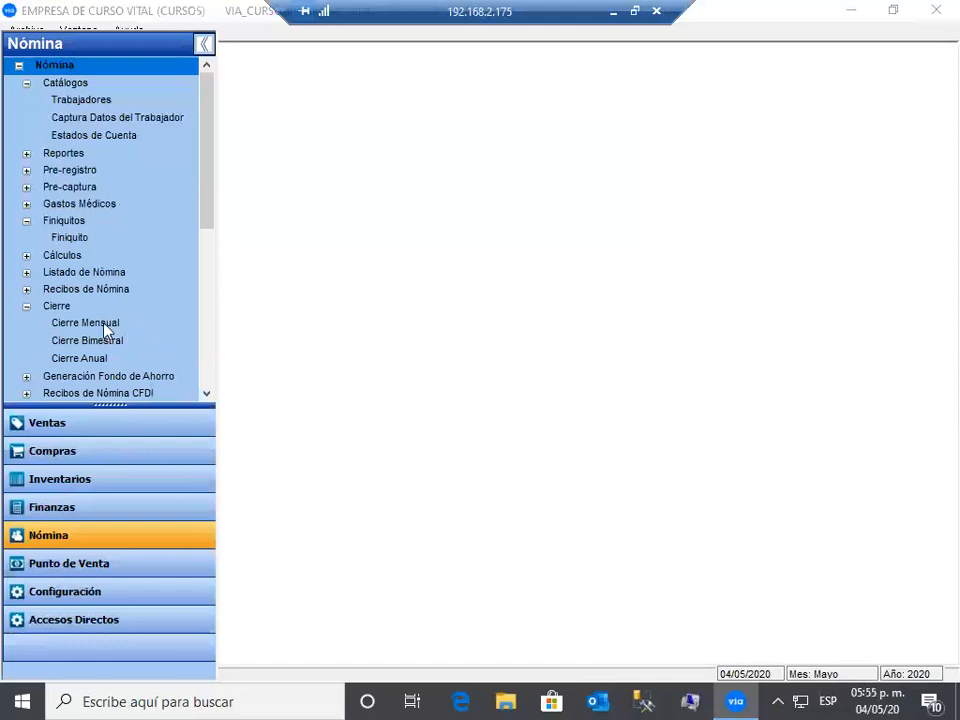
click(128, 324)
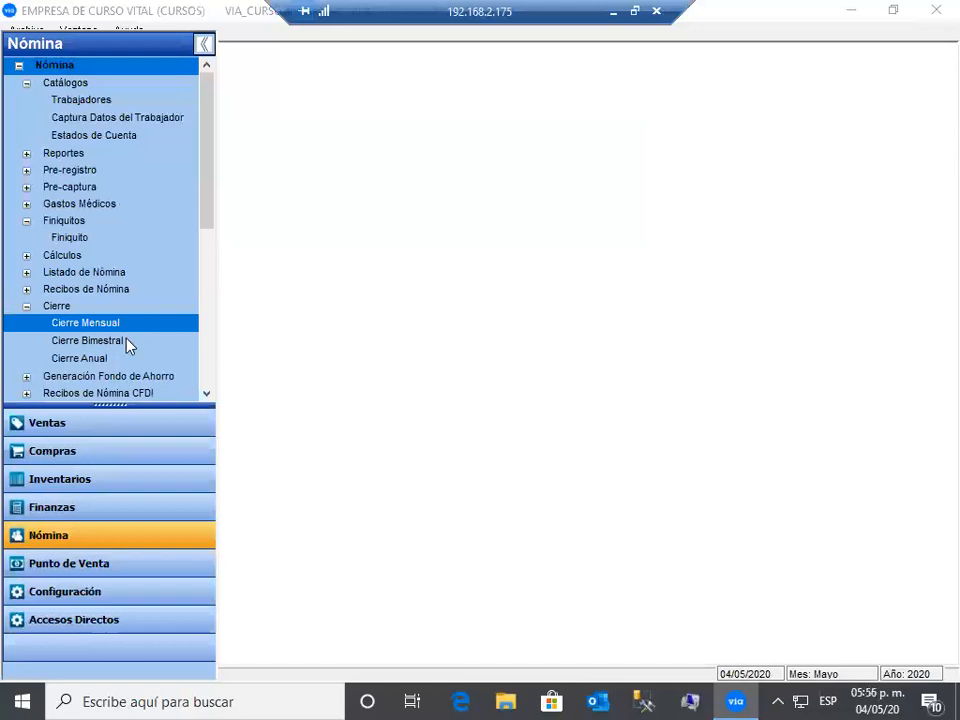
- Select Cierre Bimestral and Cierre Anual, then collapse the Cierre options
click(127, 344)
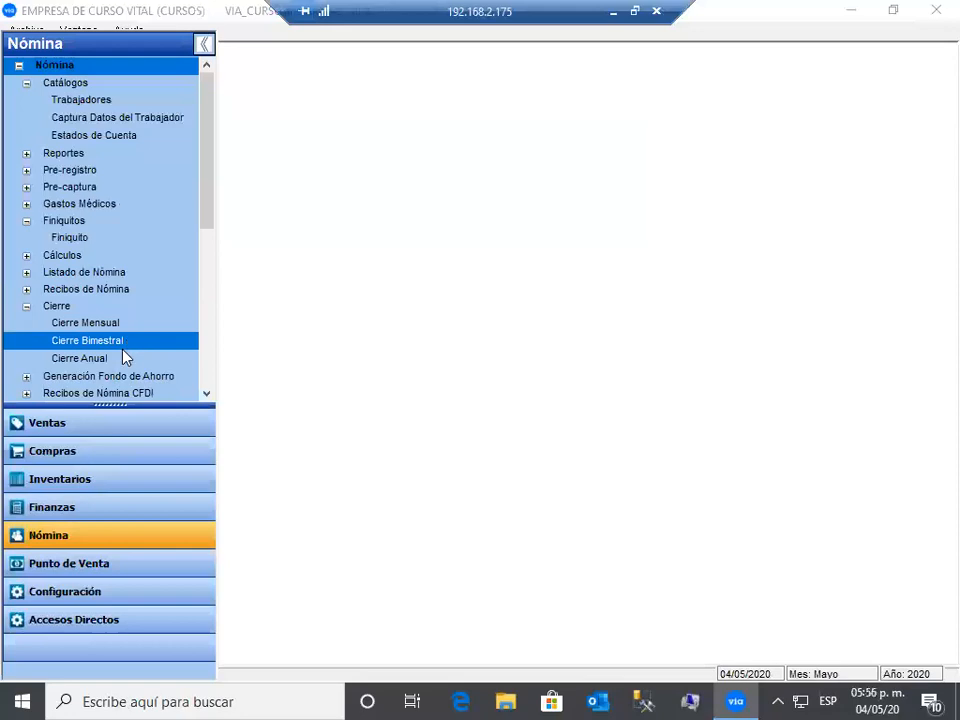
click(136, 359)
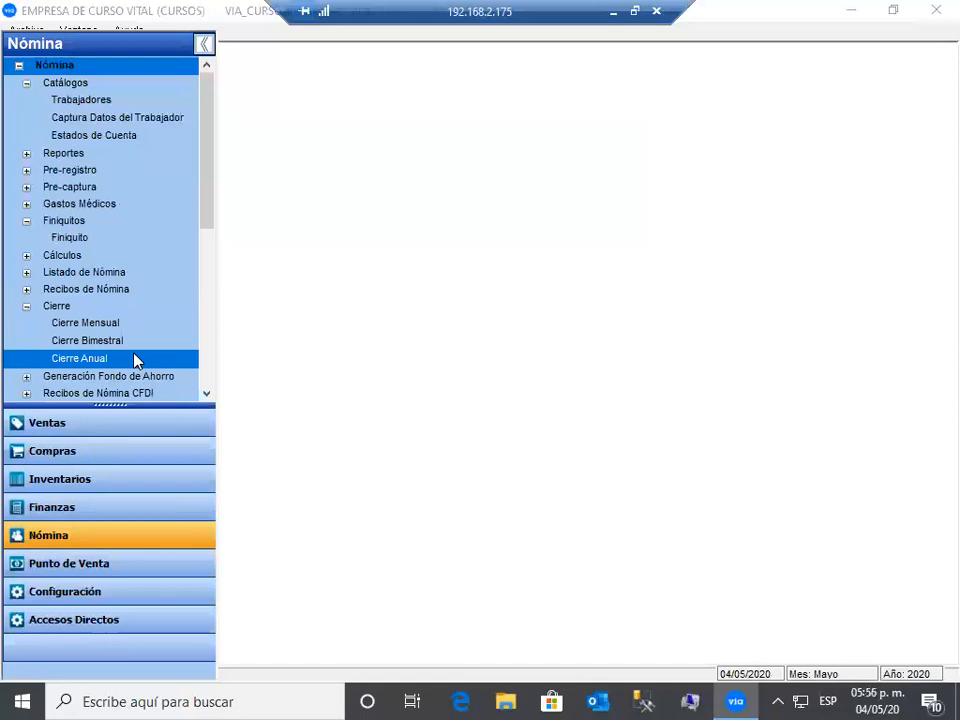
click(25, 307)
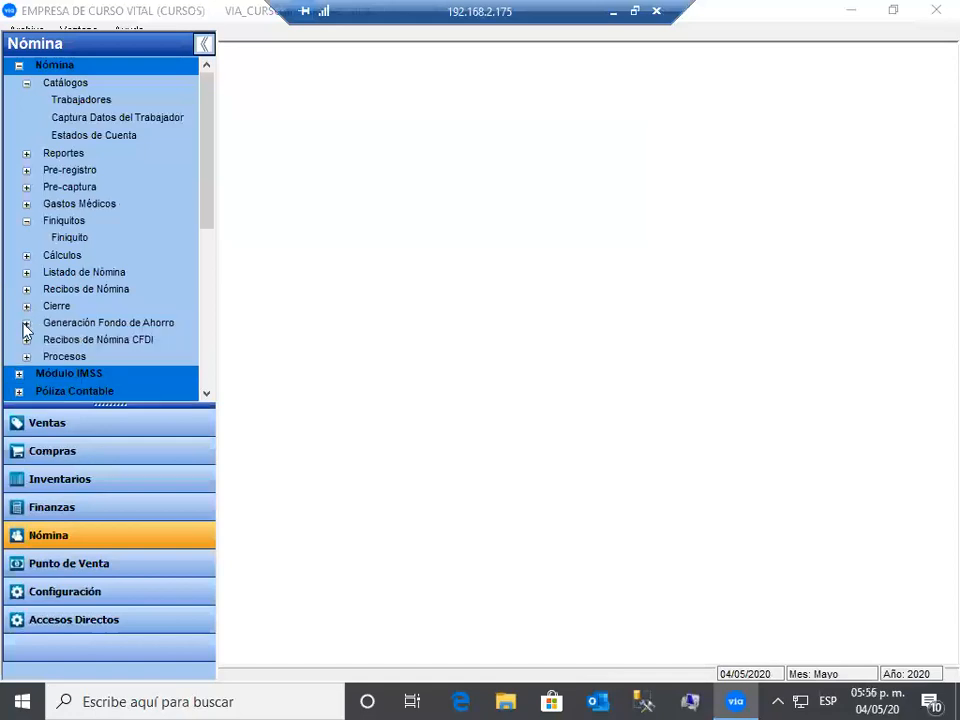
- Expand Generación Fondo de Ahorro, open and close Bancomer- Alta de Trabajadores, then open the Hsbc screen
click(26, 324)
scroll(118, 287, down, 2)
click(118, 270)
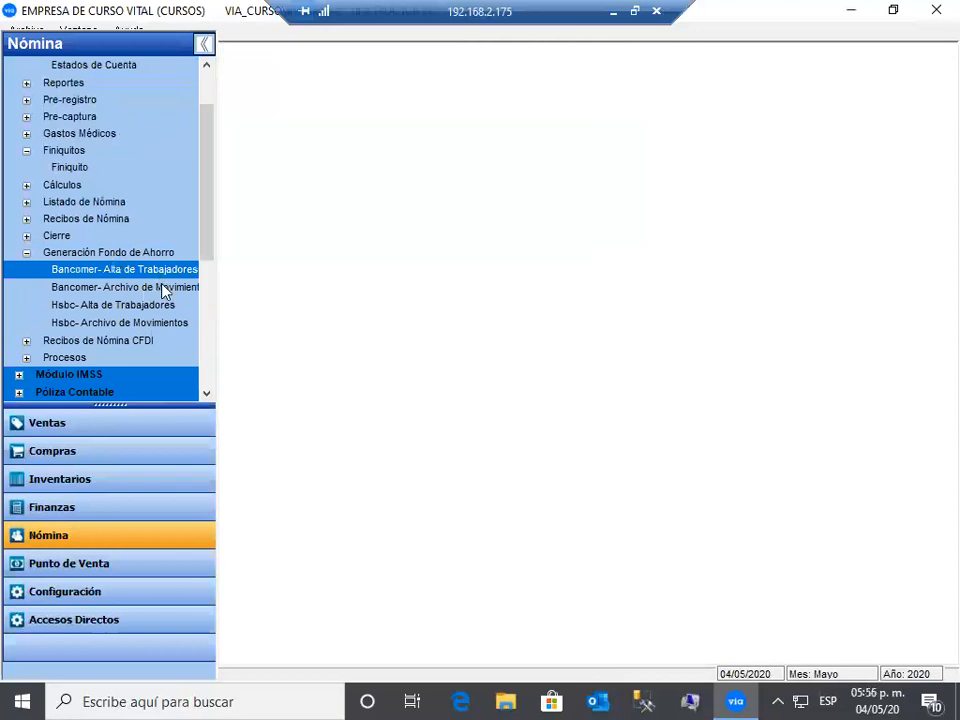
click(292, 80)
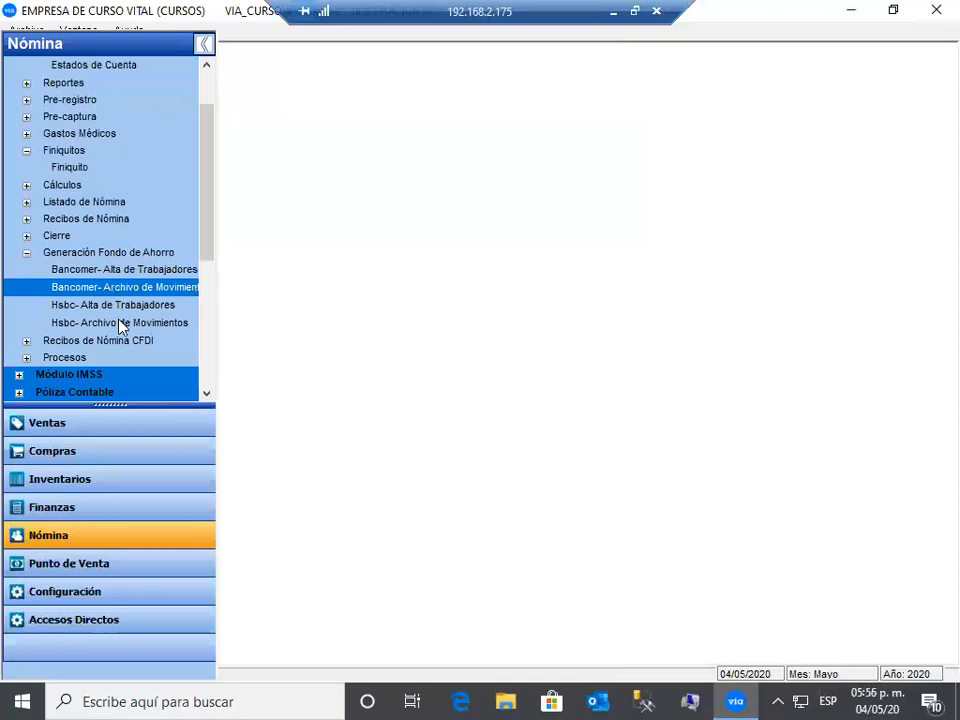
click(120, 316)
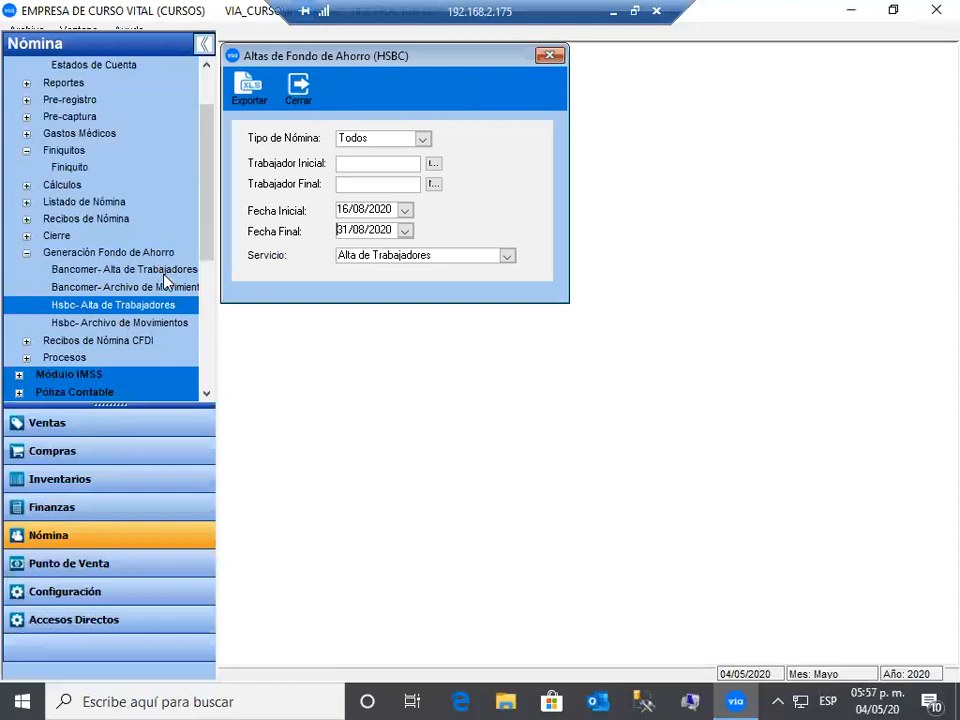
- Collapse the savings-fund options and browse the CFDI receipt stamping, printing and cancellation options
click(26, 253)
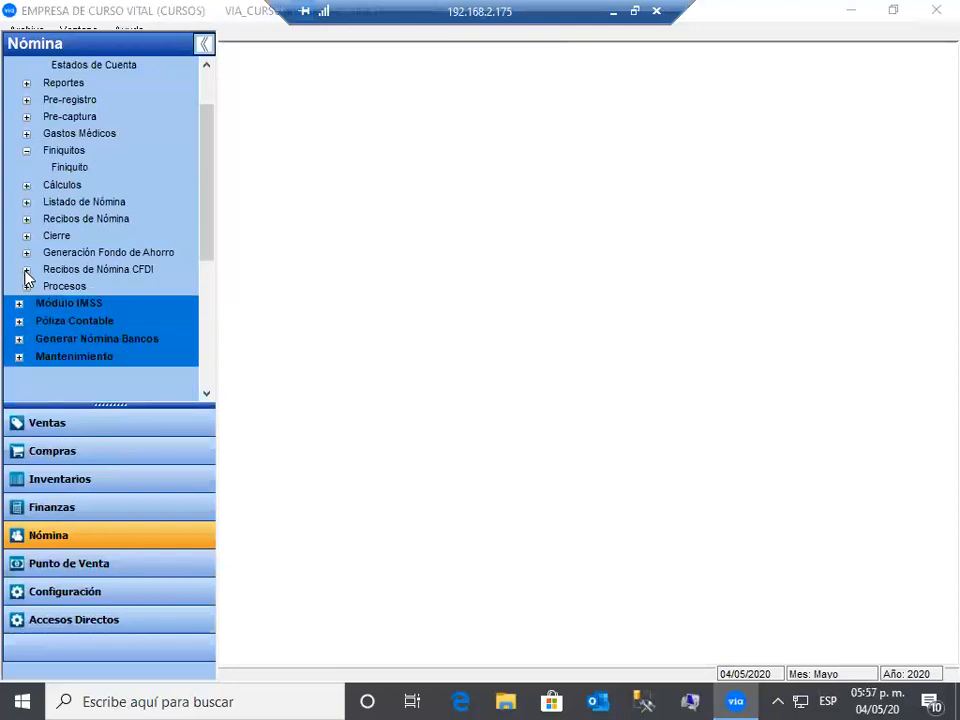
double_click(160, 271)
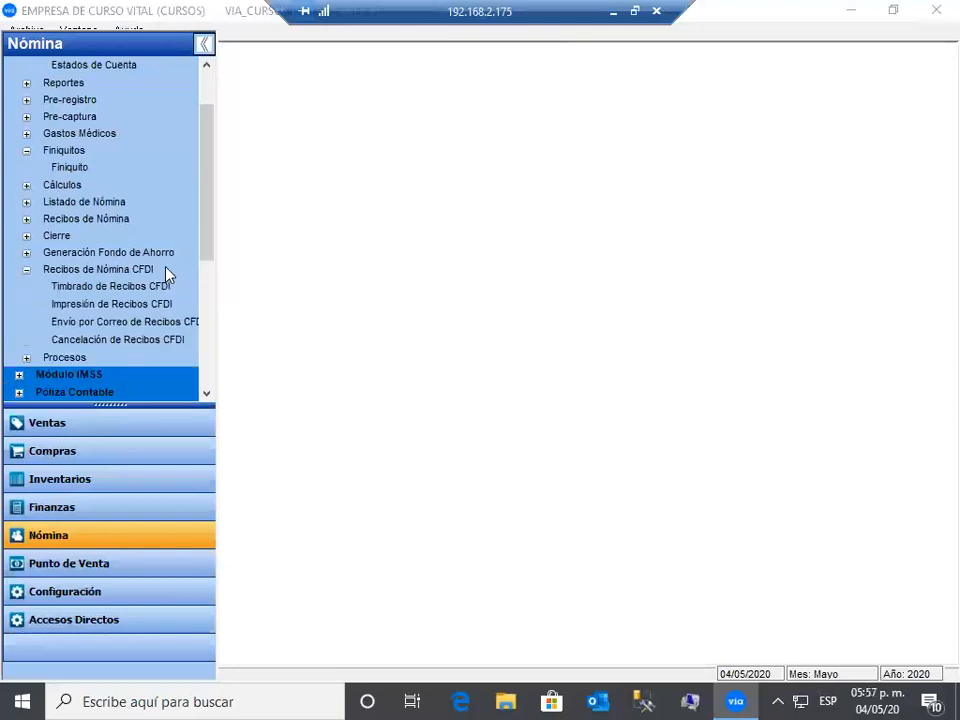
click(119, 290)
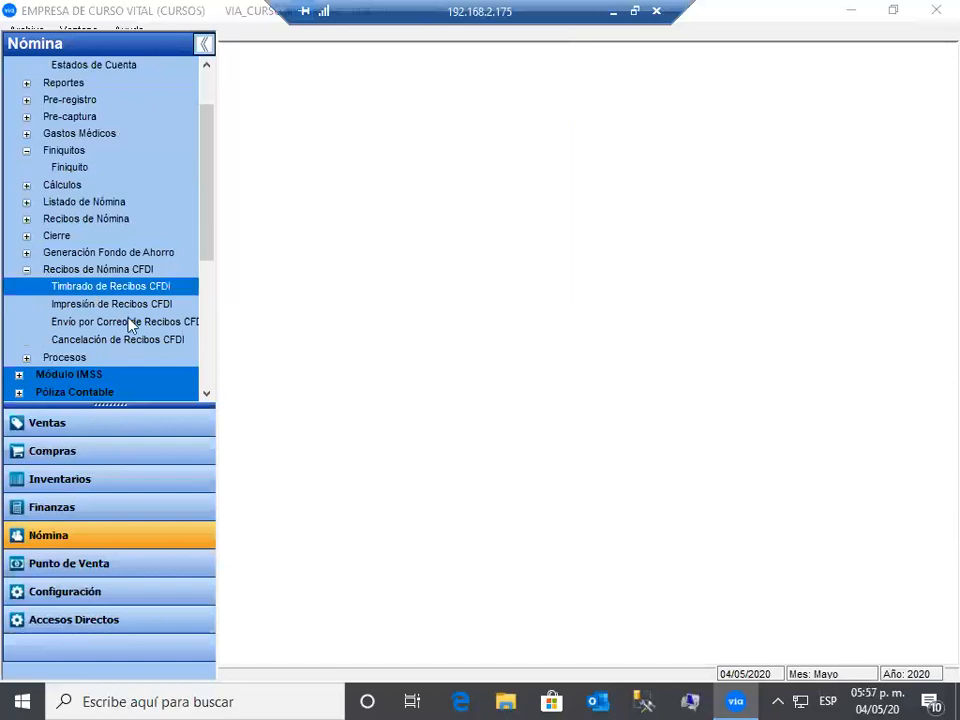
key(Down)
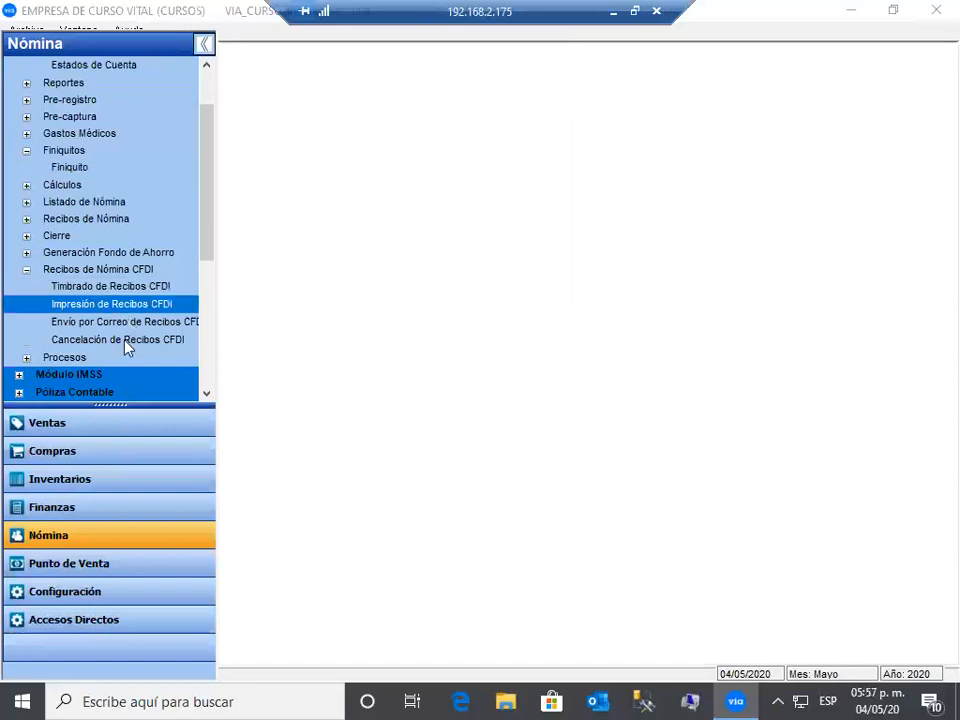
key(Down)
key(Down)
- Collapse Recibos de Nómina CFDI, expand Procesos and open Afectación de la Nómina del Período
click(26, 270)
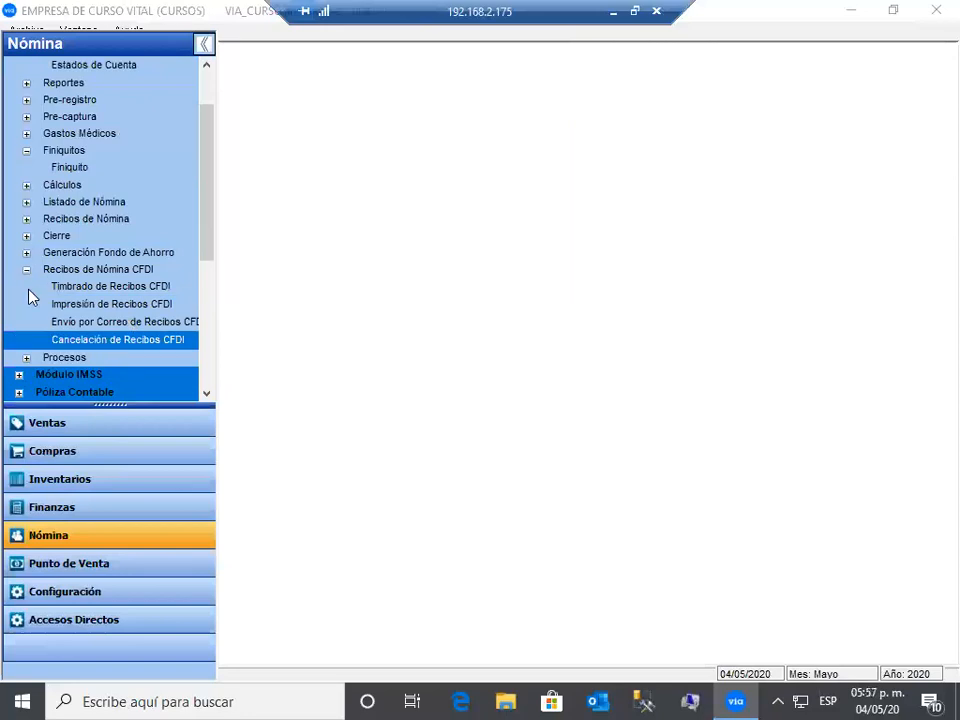
click(27, 287)
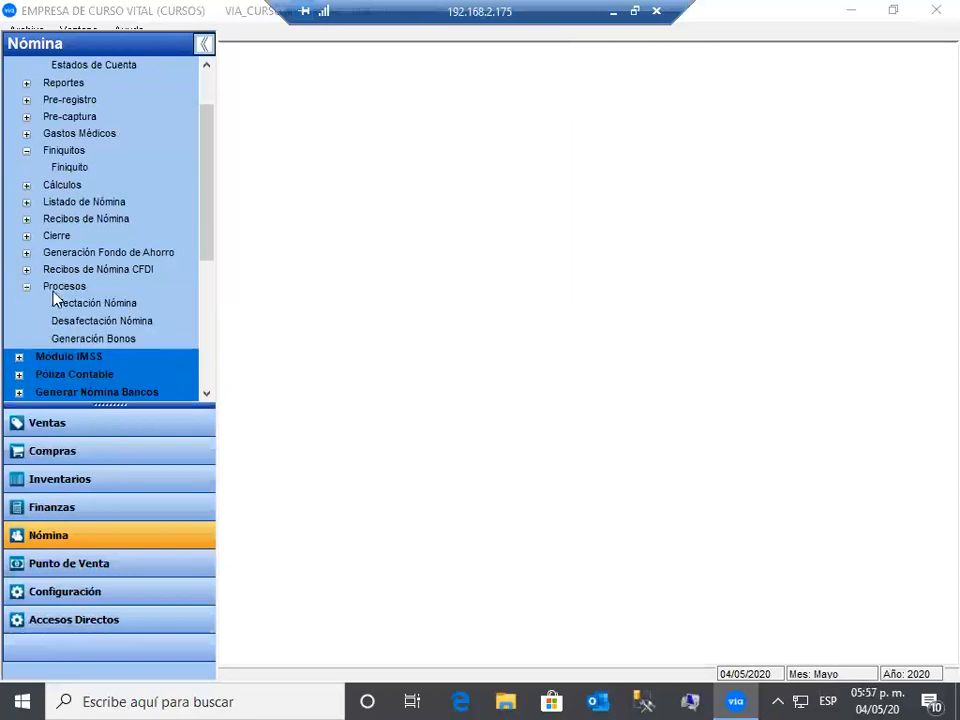
click(128, 305)
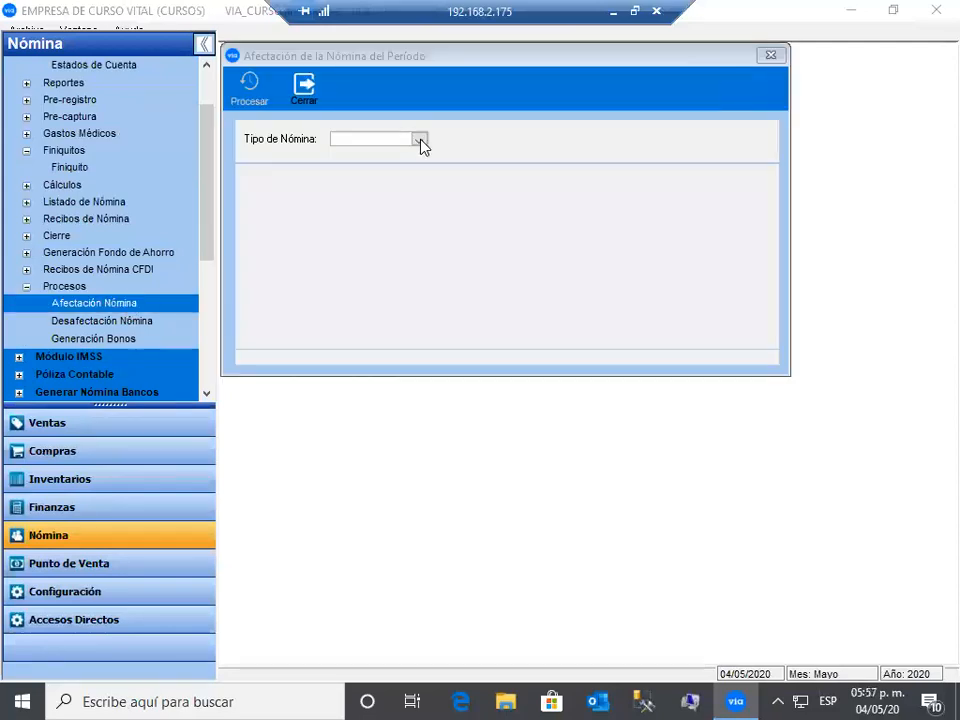
- Post the Quincenal payroll for period 16 and close the Afectación screen
click(419, 140)
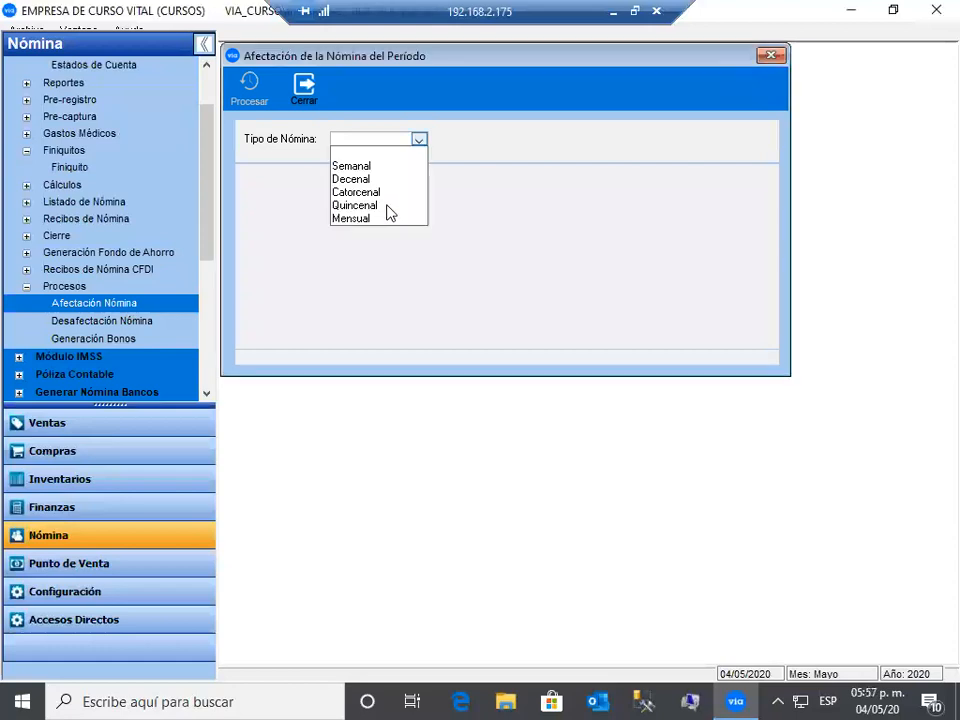
click(389, 213)
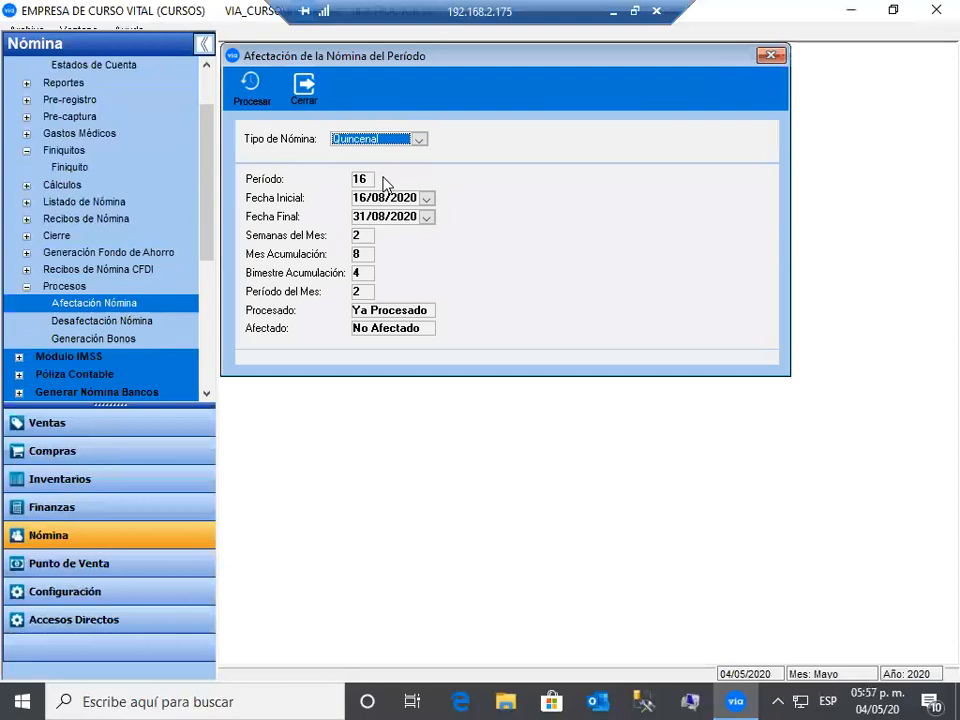
click(260, 94)
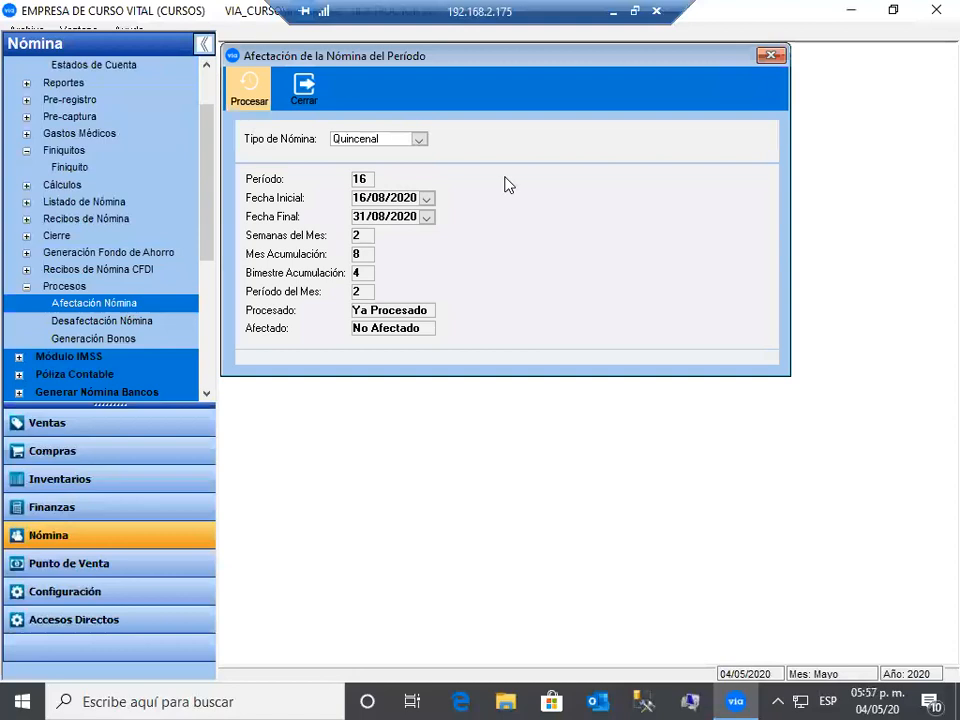
click(313, 103)
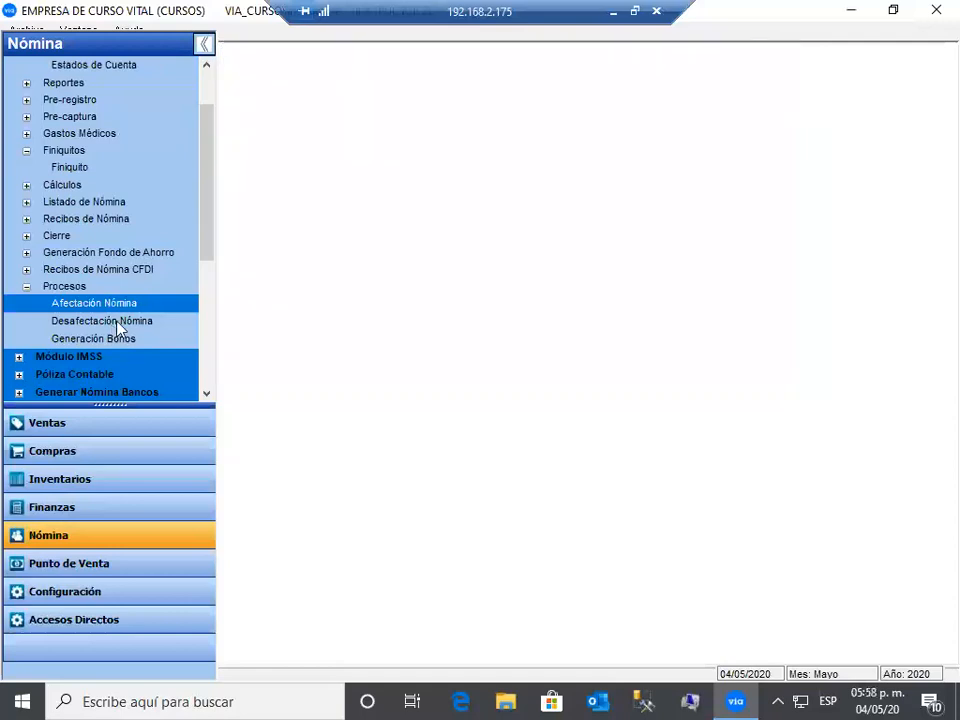
- Open and close Desafectación Nómina, then switch to the Configuración section
click(146, 324)
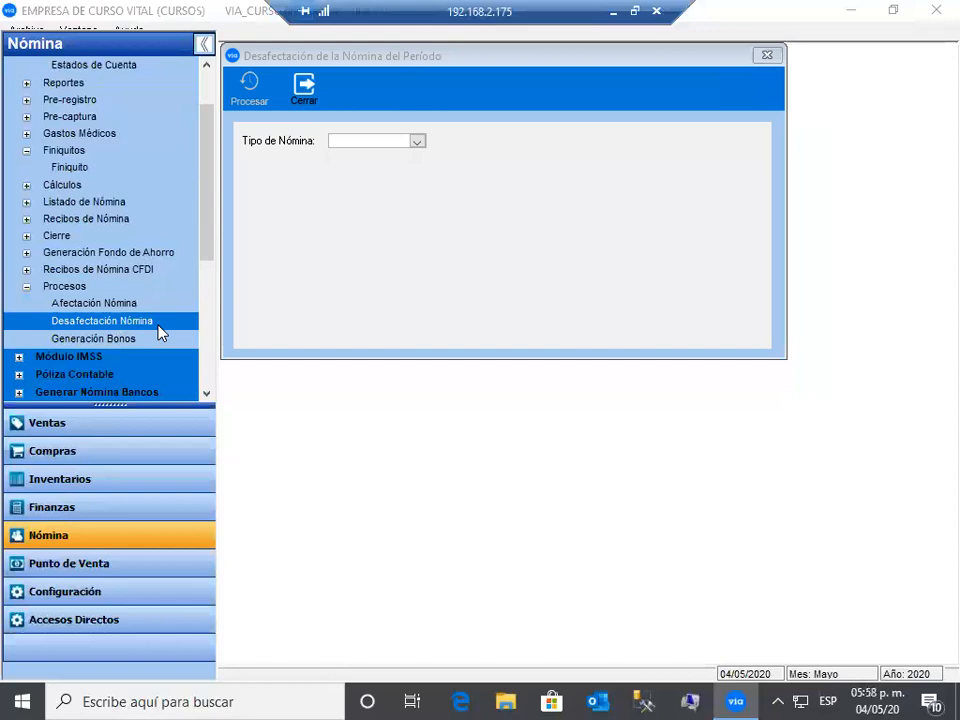
click(304, 92)
click(109, 607)
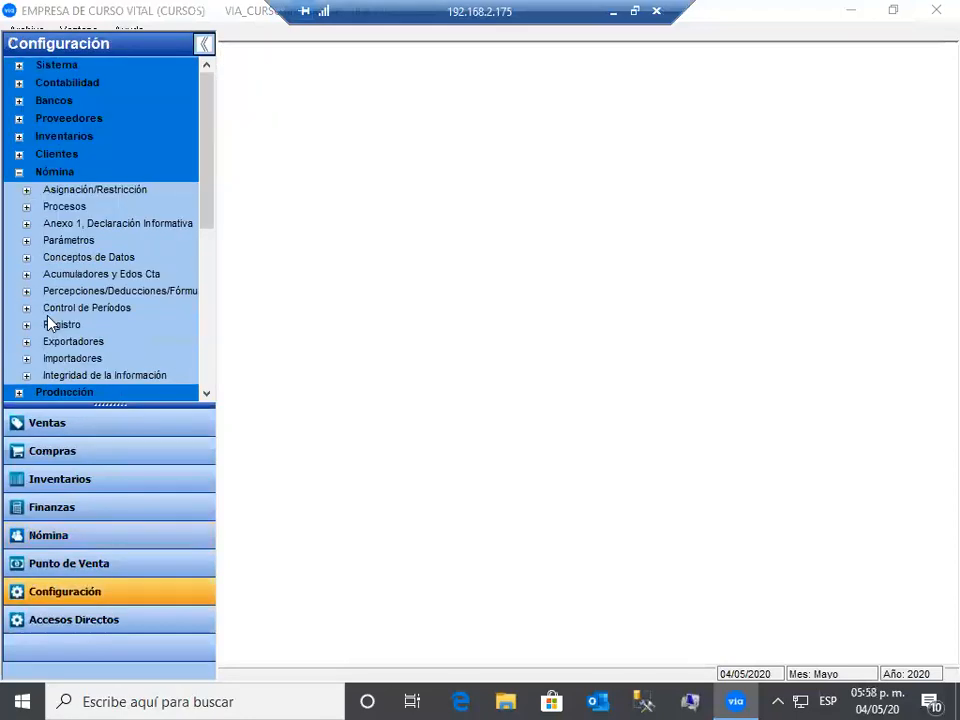
- In Cambio de Periodos, set payroll type Quincenal with period 15 and run the period change
click(27, 308)
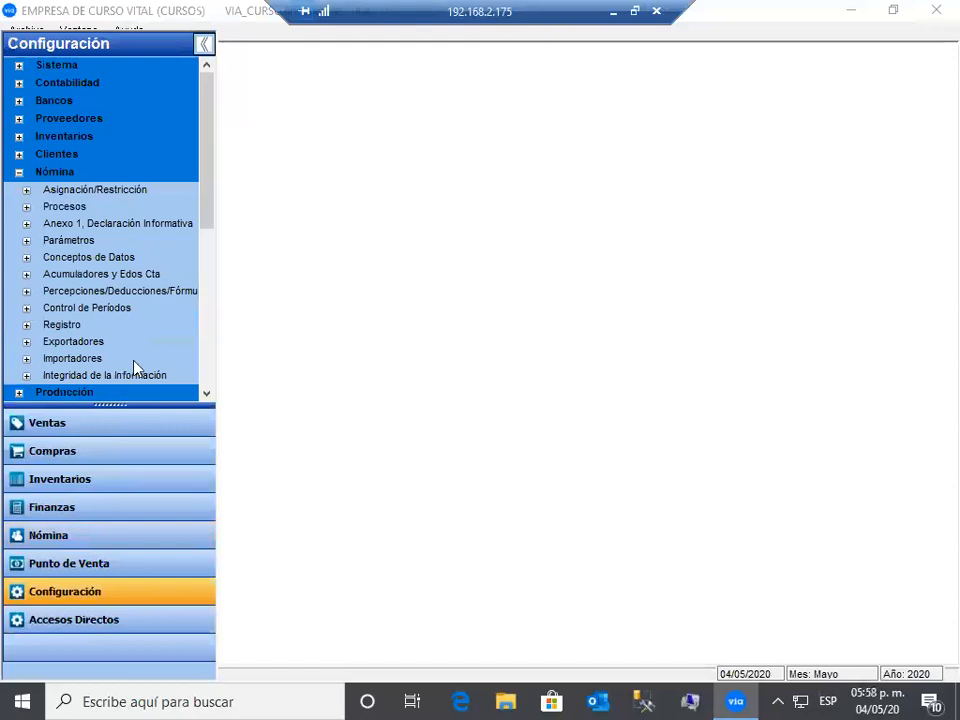
click(486, 244)
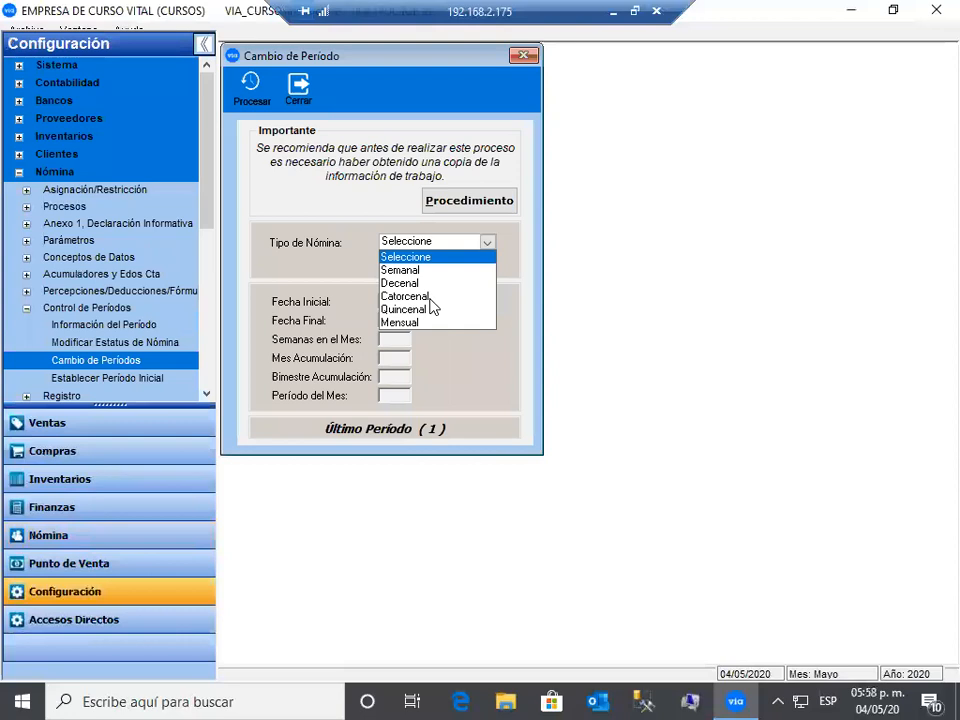
click(415, 296)
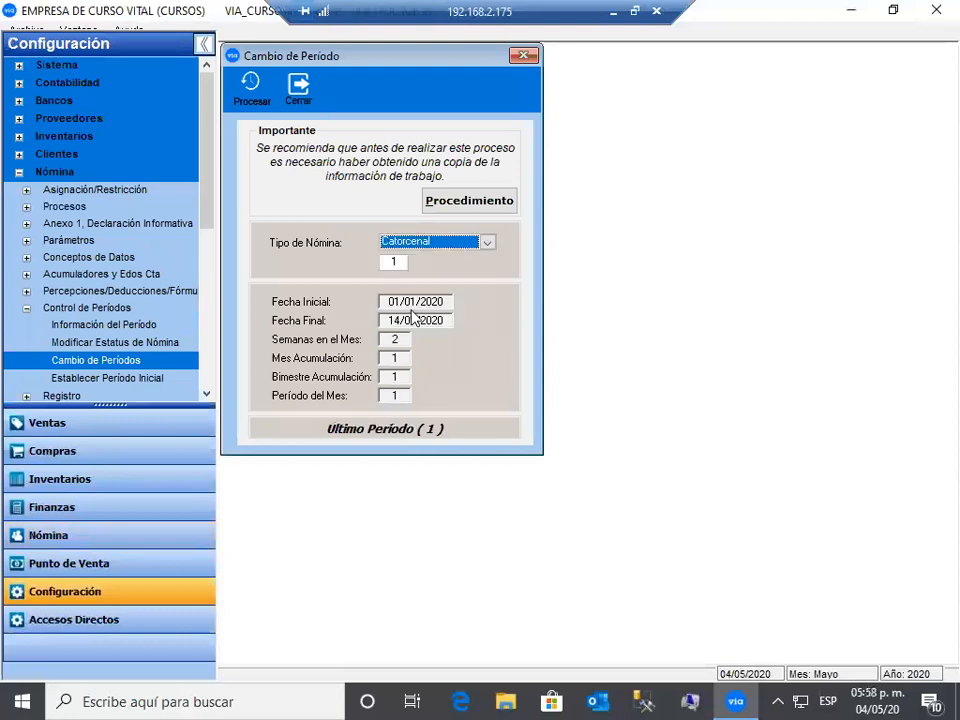
key(alt+Down)
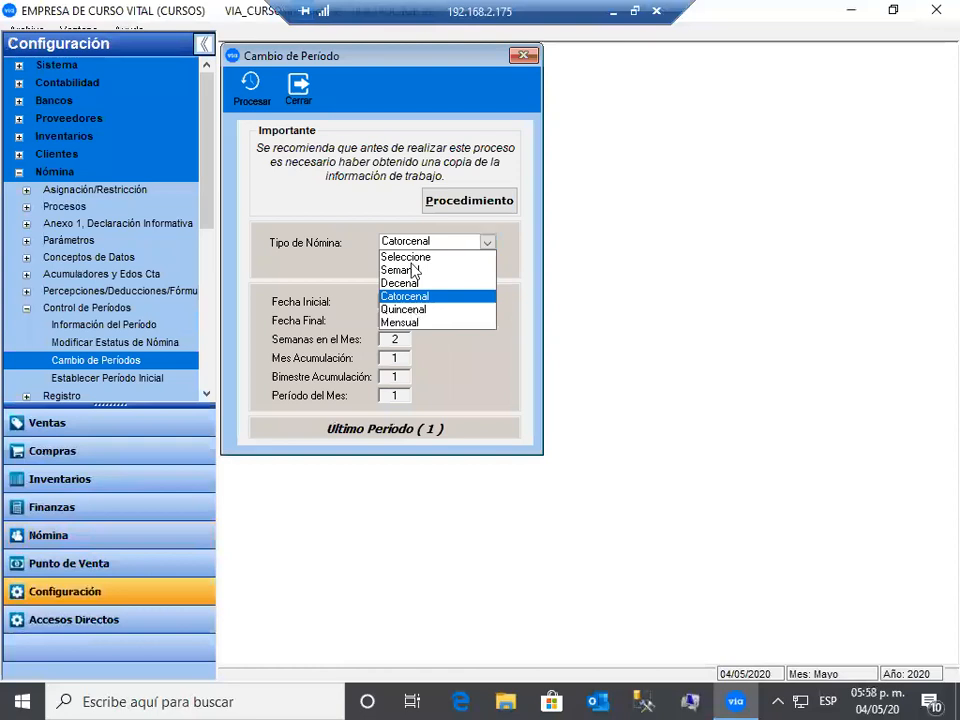
key(Down)
key(Return)
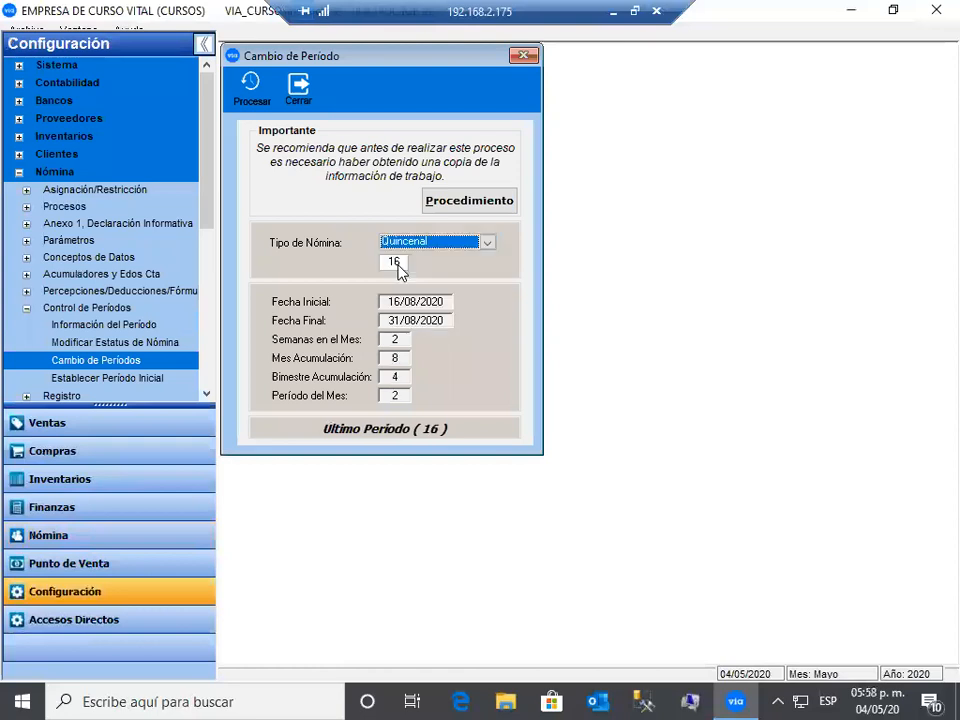
key(Tab)
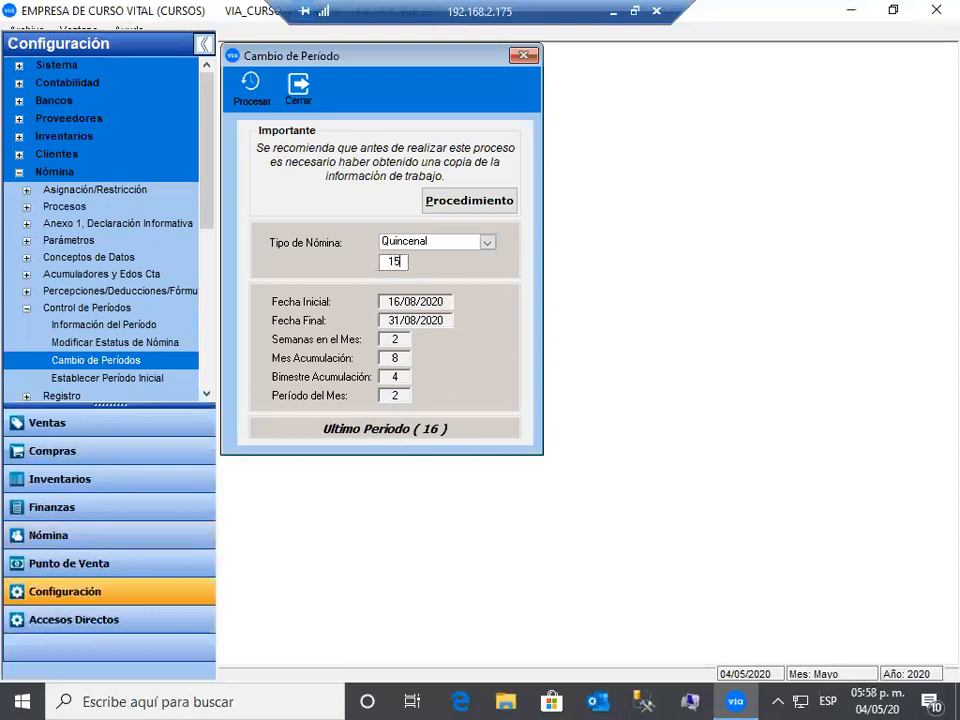
key(Return)
click(251, 87)
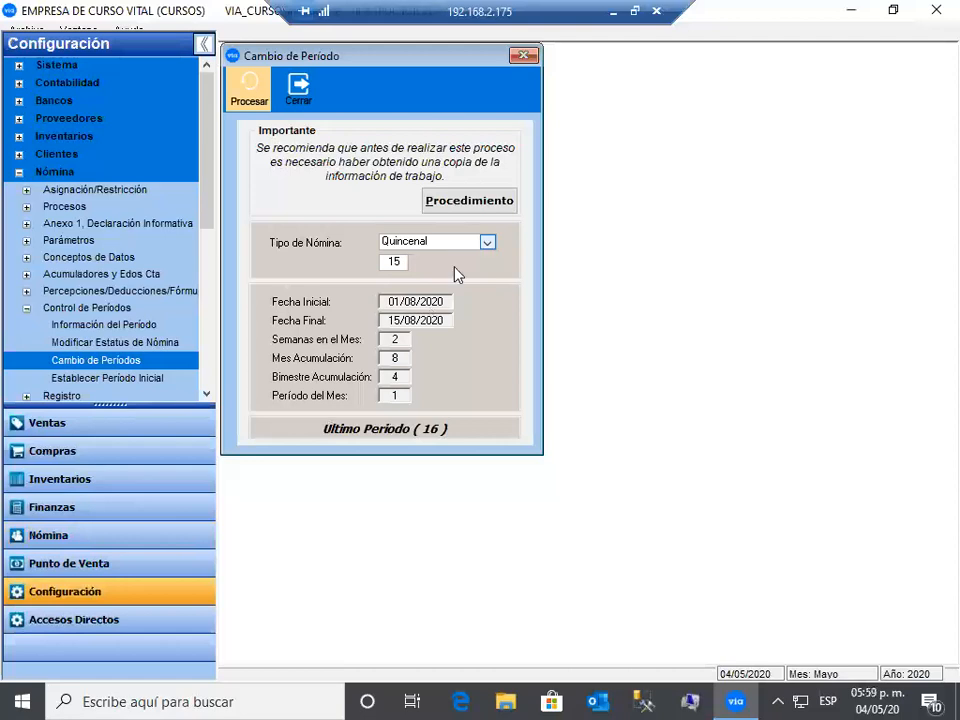
- Reopen Cambio de Periodos and process the Quincenal period change for period 16
click(487, 243)
click(298, 88)
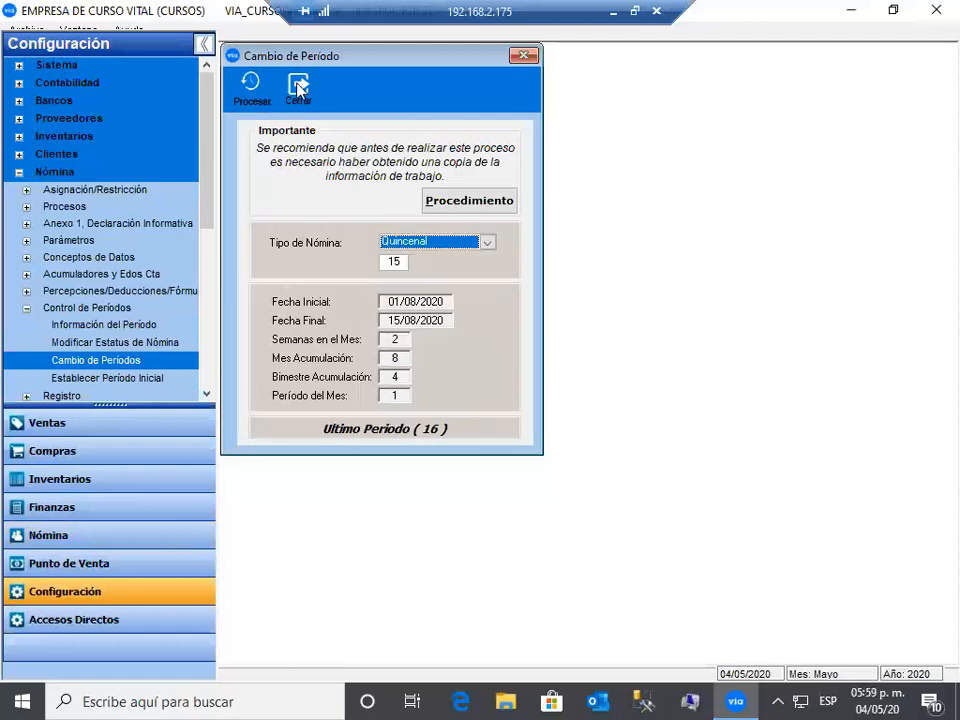
click(128, 362)
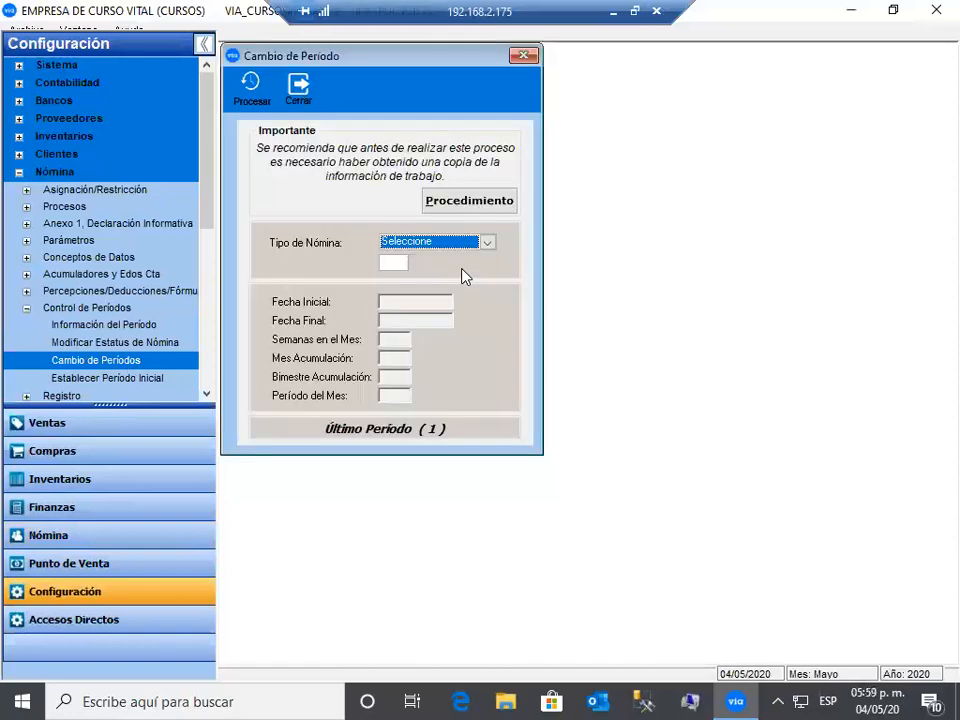
key(Down)
key(Tab)
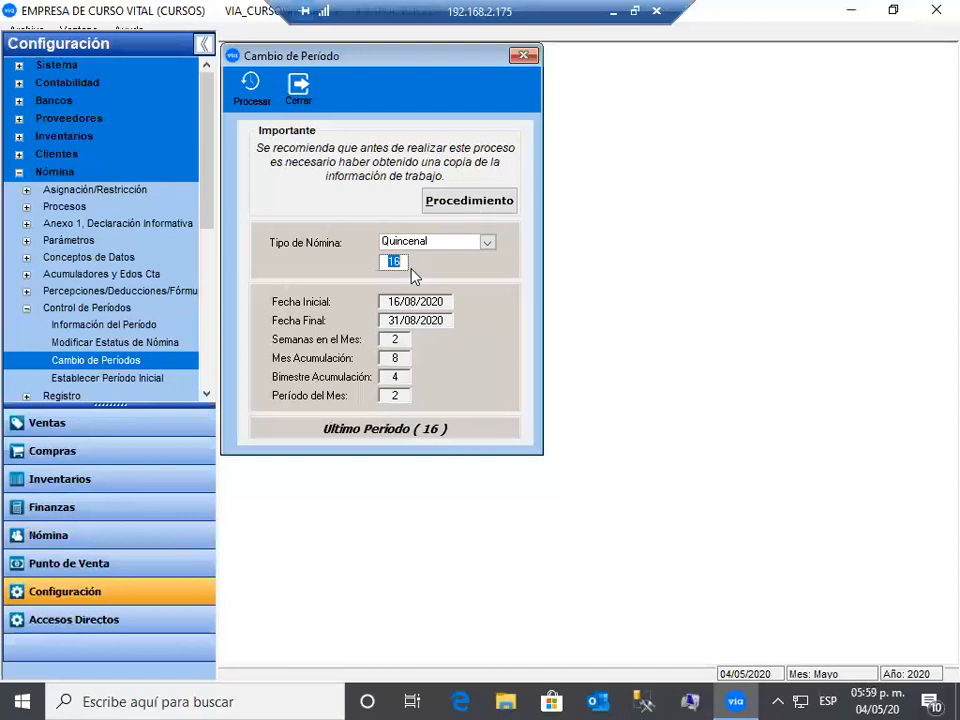
click(254, 92)
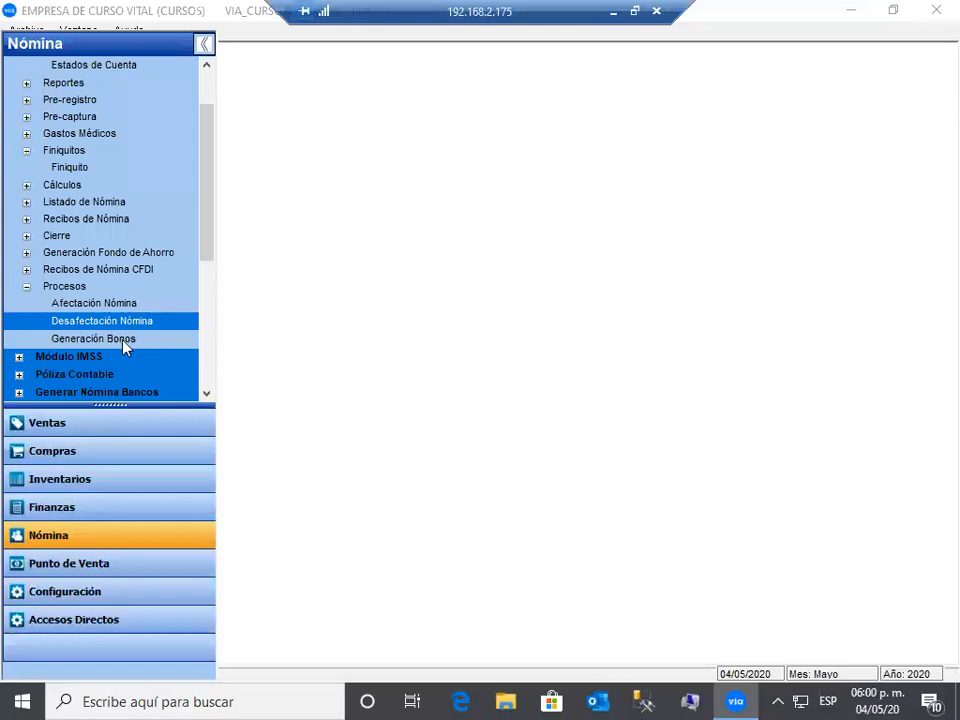
click(122, 340)
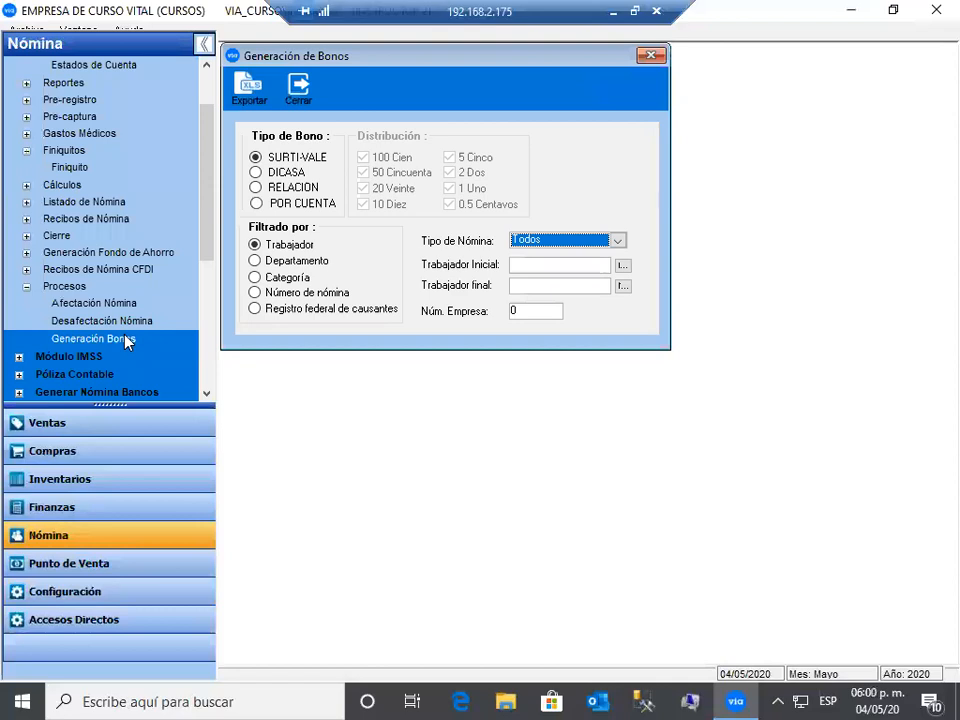
click(300, 95)
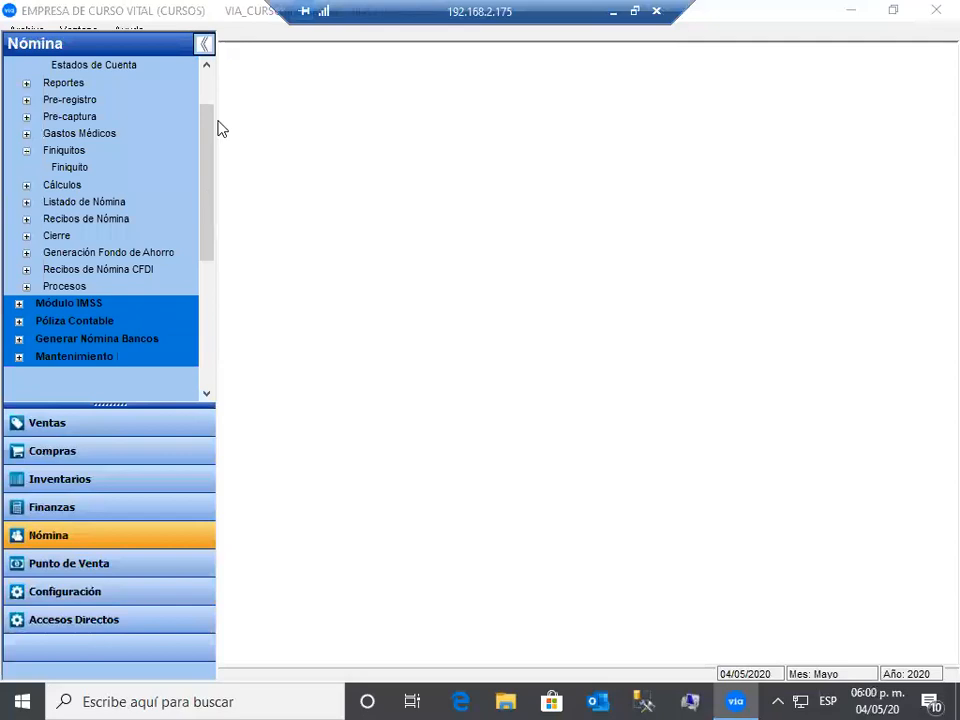
scroll(221, 129, up, 2)
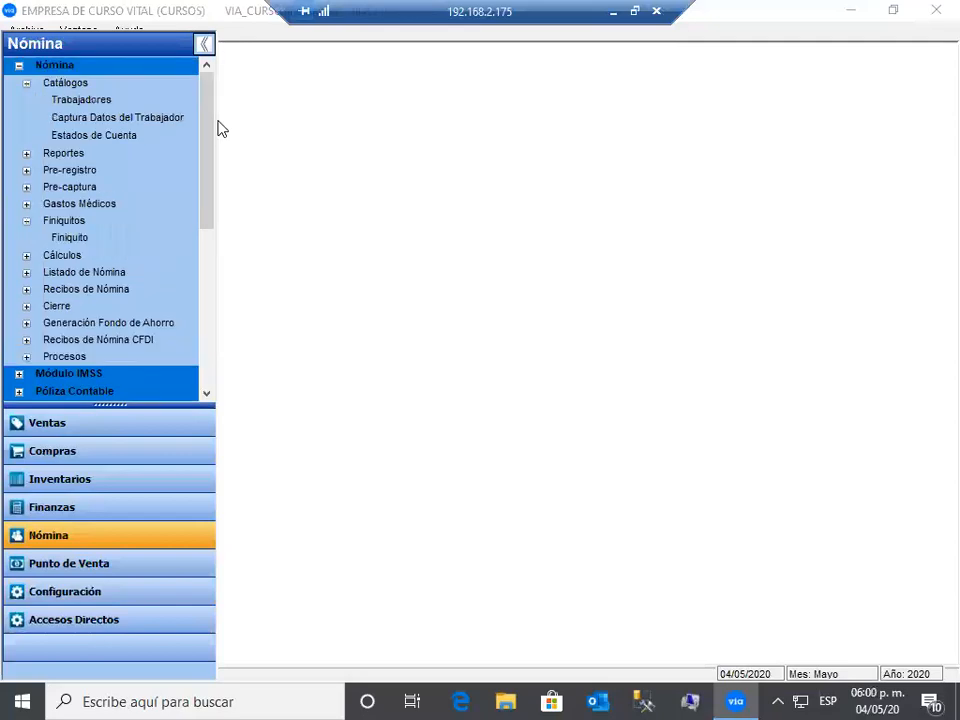